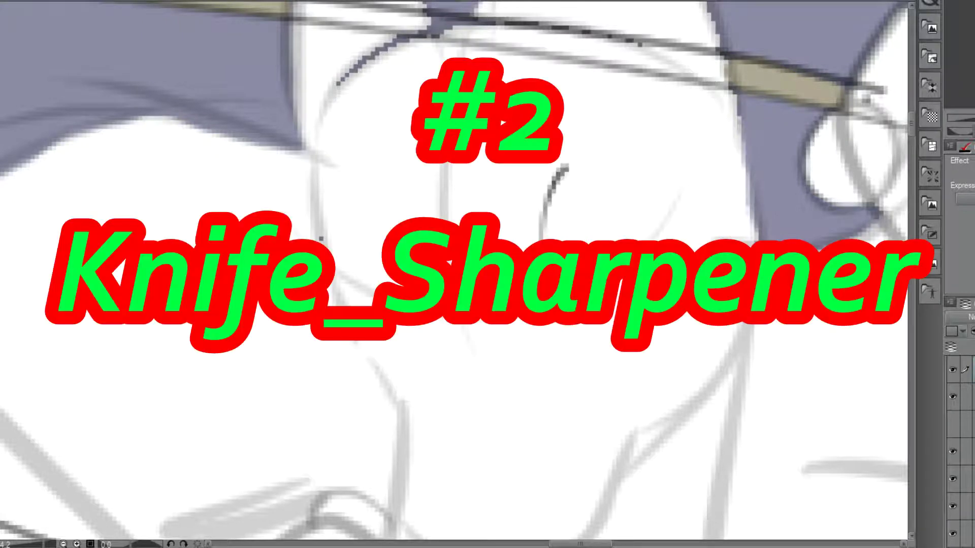
Draw the horse's two eye outlines and add the irises, pupils and highlights inside them.
{"action": "mouse_move", "coordinate": [561, 166]}
{"action": "left_mouse_down"}
{"action": "mouse_move", "coordinate": [617, 178]}
{"action": "mouse_move", "coordinate": [636, 207]}
{"action": "mouse_move", "coordinate": [637, 274]}
{"action": "mouse_move", "coordinate": [657, 247]}
{"action": "mouse_move", "coordinate": [620, 281]}
{"action": "mouse_move", "coordinate": [552, 310]}
{"action": "mouse_move", "coordinate": [546, 209]}
{"action": "left_mouse_up"}
{"action": "mouse_move", "coordinate": [436, 318]}
{"action": "left_mouse_down"}
{"action": "mouse_move", "coordinate": [430, 242]}
{"action": "mouse_move", "coordinate": [402, 192]}
{"action": "mouse_move", "coordinate": [370, 183]}
{"action": "mouse_move", "coordinate": [364, 245]}
{"action": "mouse_move", "coordinate": [374, 281]}
{"action": "mouse_move", "coordinate": [438, 320]}
{"action": "left_mouse_up"}
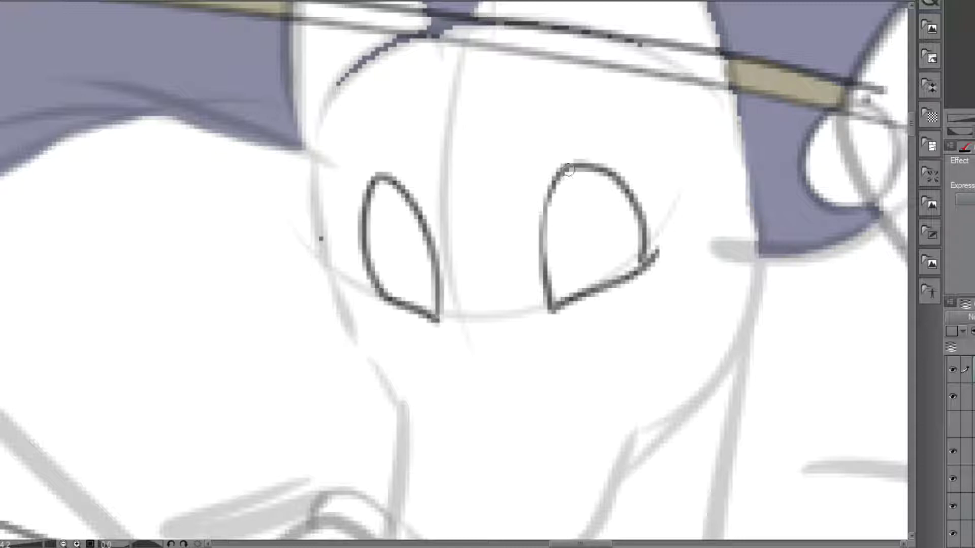
{"action": "mouse_move", "coordinate": [567, 168]}
{"action": "left_mouse_down"}
{"action": "mouse_move", "coordinate": [588, 232]}
{"action": "mouse_move", "coordinate": [542, 248]}
{"action": "left_mouse_up"}
{"action": "mouse_move", "coordinate": [557, 184]}
{"action": "left_mouse_down"}
{"action": "mouse_move", "coordinate": [571, 209]}
{"action": "mouse_move", "coordinate": [578, 201]}
{"action": "mouse_move", "coordinate": [544, 242]}
{"action": "left_mouse_up"}
{"action": "mouse_move", "coordinate": [400, 189]}
{"action": "left_mouse_down"}
{"action": "mouse_move", "coordinate": [402, 236]}
{"action": "mouse_move", "coordinate": [377, 257]}
{"action": "mouse_move", "coordinate": [365, 242]}
{"action": "mouse_move", "coordinate": [378, 185]}
{"action": "mouse_move", "coordinate": [376, 199]}
{"action": "mouse_move", "coordinate": [401, 209]}
{"action": "mouse_move", "coordinate": [387, 211]}
{"action": "mouse_move", "coordinate": [389, 236]}
{"action": "mouse_move", "coordinate": [365, 252]}
{"action": "left_mouse_up"}
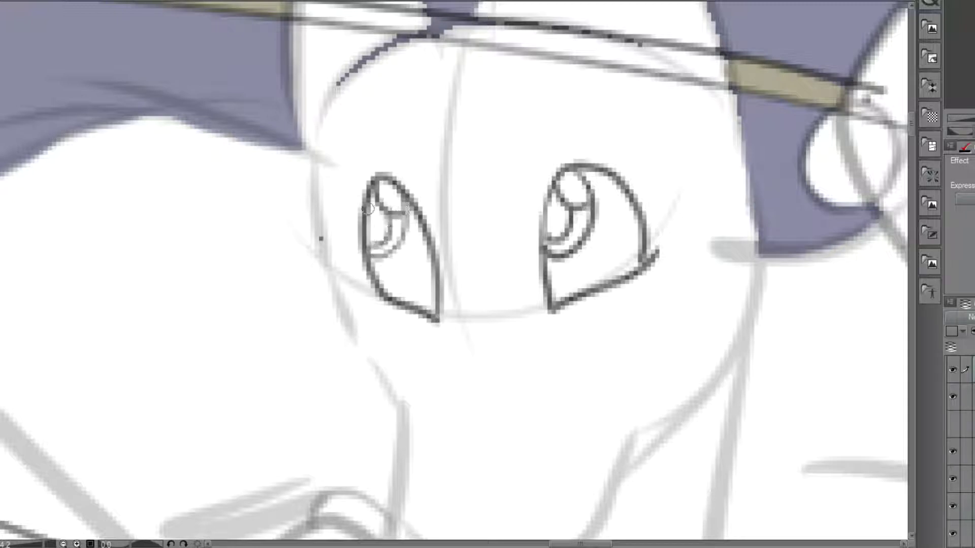
Draw the bridge of the muzzle, the far side of the face from forehead to cheek, and the far nostril bump.
{"action": "scroll", "coordinate": [498, 289], "scroll_direction": "down", "scroll_amount": 1}
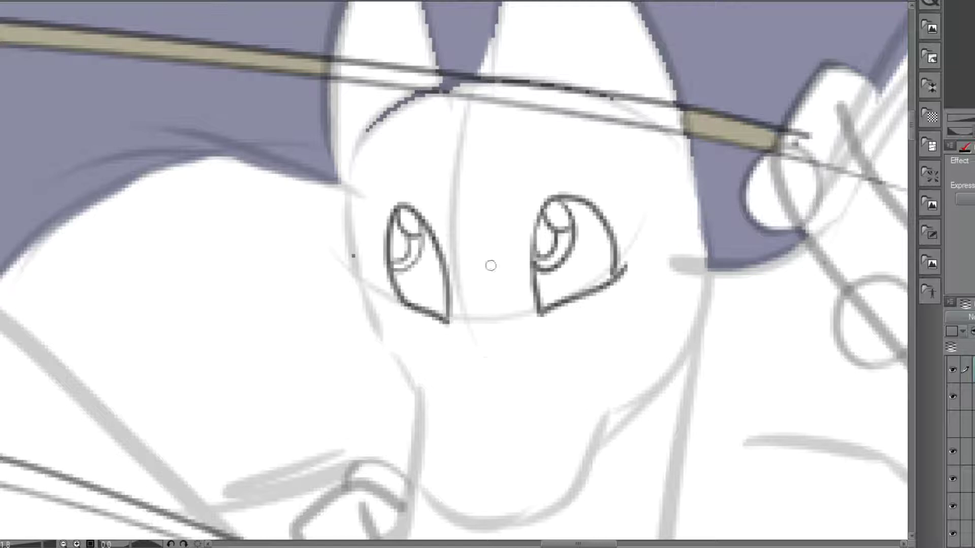
{"action": "mouse_move", "coordinate": [441, 337]}
{"action": "left_mouse_down"}
{"action": "mouse_move", "coordinate": [427, 403]}
{"action": "mouse_move", "coordinate": [412, 390]}
{"action": "mouse_move", "coordinate": [417, 448]}
{"action": "left_mouse_up"}
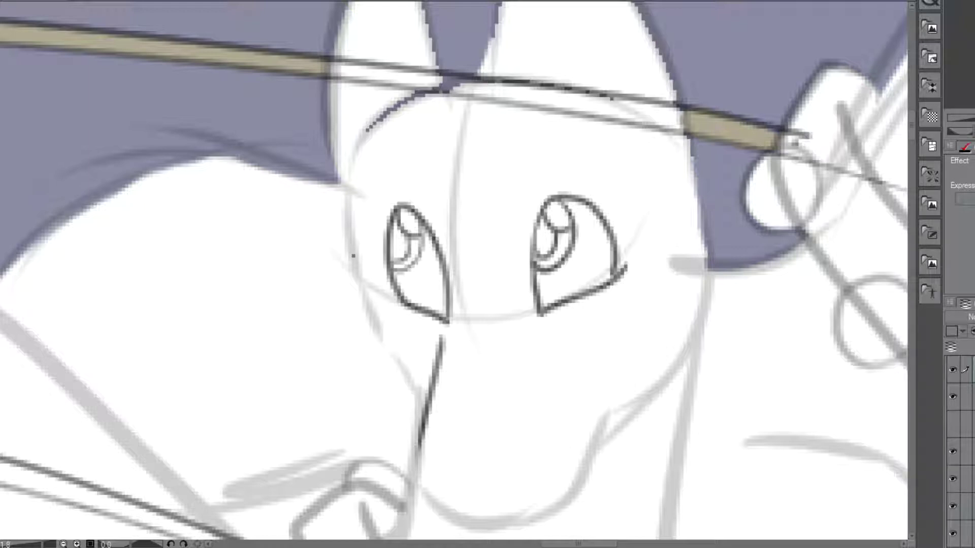
{"action": "mouse_move", "coordinate": [361, 219]}
{"action": "left_mouse_down"}
{"action": "mouse_move", "coordinate": [345, 191]}
{"action": "mouse_move", "coordinate": [364, 137]}
{"action": "mouse_move", "coordinate": [343, 207]}
{"action": "mouse_move", "coordinate": [365, 224]}
{"action": "mouse_move", "coordinate": [372, 310]}
{"action": "mouse_move", "coordinate": [388, 371]}
{"action": "mouse_move", "coordinate": [419, 413]}
{"action": "left_mouse_up"}
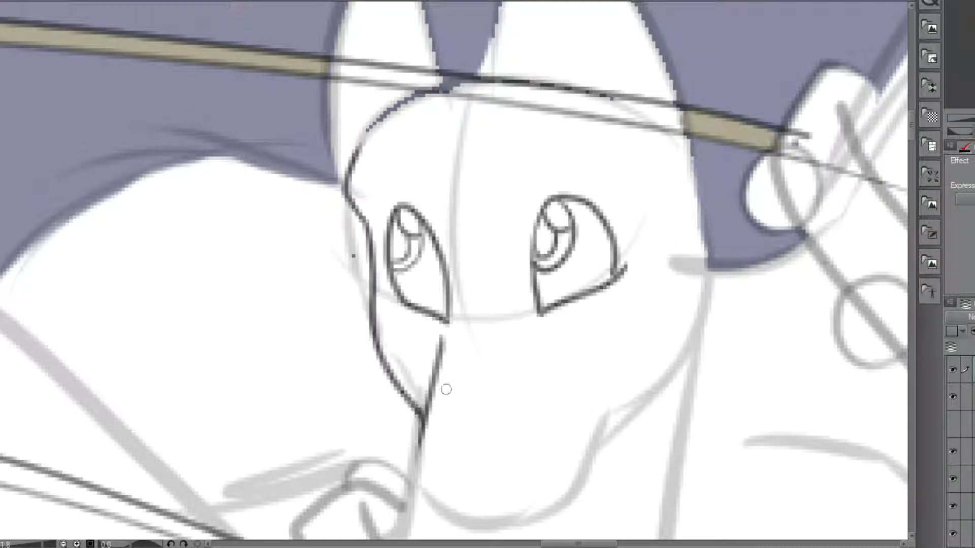
{"action": "mouse_move", "coordinate": [417, 461]}
{"action": "left_mouse_down"}
{"action": "mouse_move", "coordinate": [386, 481]}
{"action": "mouse_move", "coordinate": [421, 524]}
{"action": "left_mouse_up"}
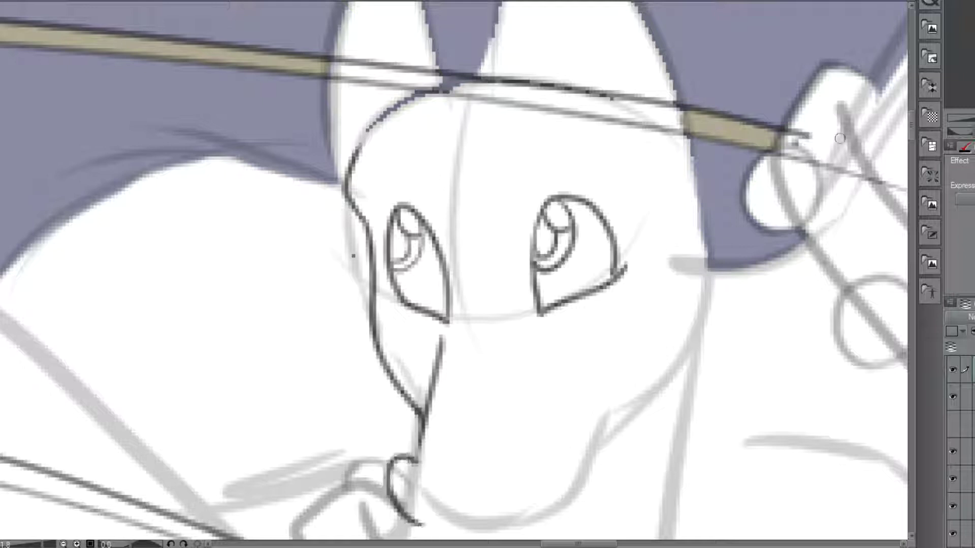
Draw the smiling mouth and chin, the rounded near cheek and jaw, and the near nostril.
{"action": "mouse_move", "coordinate": [502, 426]}
{"action": "left_mouse_down"}
{"action": "mouse_move", "coordinate": [498, 374]}
{"action": "mouse_move", "coordinate": [453, 327]}
{"action": "left_mouse_up"}
{"action": "mouse_move", "coordinate": [372, 423]}
{"action": "left_mouse_down"}
{"action": "mouse_move", "coordinate": [388, 437]}
{"action": "mouse_move", "coordinate": [468, 440]}
{"action": "mouse_move", "coordinate": [534, 381]}
{"action": "mouse_move", "coordinate": [522, 327]}
{"action": "mouse_move", "coordinate": [537, 287]}
{"action": "left_mouse_up"}
{"action": "mouse_move", "coordinate": [443, 451]}
{"action": "left_mouse_down"}
{"action": "mouse_move", "coordinate": [512, 442]}
{"action": "mouse_move", "coordinate": [549, 409]}
{"action": "mouse_move", "coordinate": [574, 306]}
{"action": "left_mouse_up"}
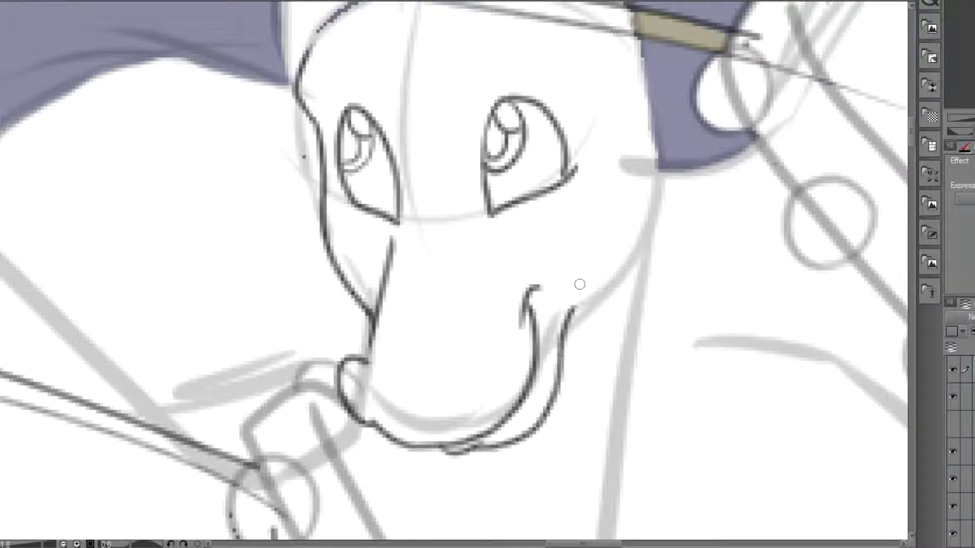
{"action": "mouse_move", "coordinate": [561, 350]}
{"action": "left_mouse_down"}
{"action": "mouse_move", "coordinate": [626, 280]}
{"action": "mouse_move", "coordinate": [663, 216]}
{"action": "mouse_move", "coordinate": [672, 137]}
{"action": "mouse_move", "coordinate": [632, 53]}
{"action": "left_mouse_up"}
{"action": "mouse_move", "coordinate": [467, 348]}
{"action": "left_mouse_down"}
{"action": "mouse_move", "coordinate": [442, 393]}
{"action": "mouse_move", "coordinate": [471, 390]}
{"action": "mouse_move", "coordinate": [463, 360]}
{"action": "left_mouse_up"}
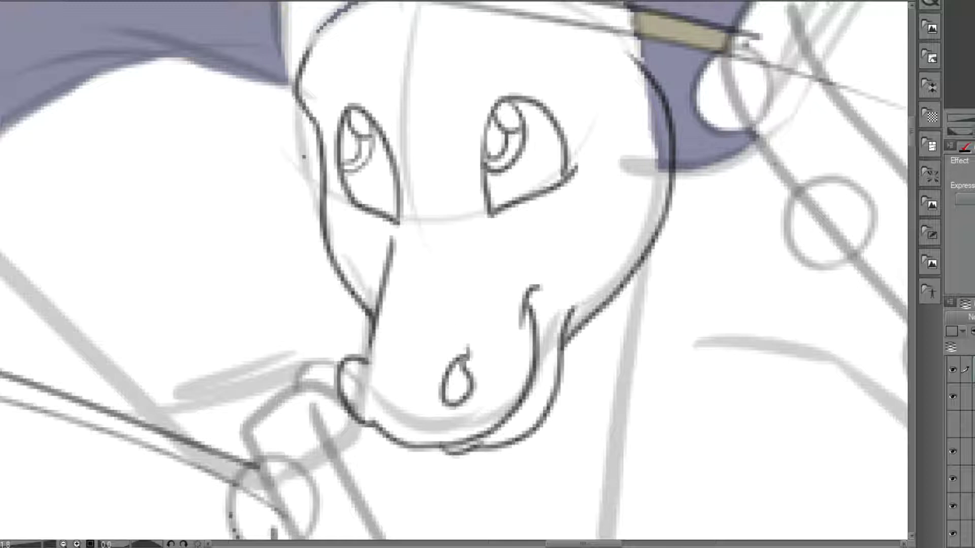
Draw the windswept forelock across the forehead and outline both pointed ears behind it.
{"action": "left_click_drag", "start_coordinate": [457, 152], "coordinate": [407, 301]}
{"action": "left_click_drag", "start_coordinate": [331, 170], "coordinate": [376, 172]}
{"action": "scroll", "coordinate": [389, 155], "scroll_direction": "down", "scroll_amount": 2}
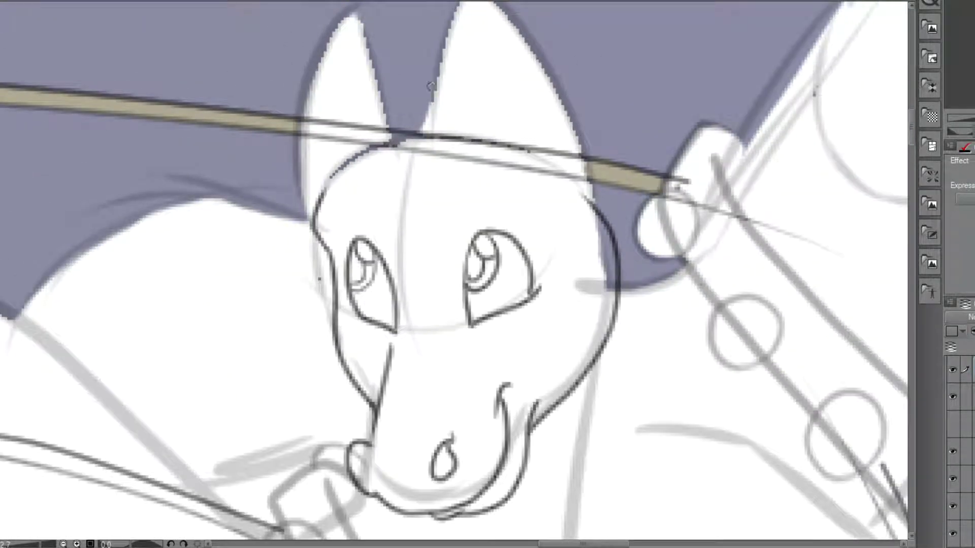
{"action": "mouse_move", "coordinate": [517, 136]}
{"action": "left_mouse_down"}
{"action": "mouse_move", "coordinate": [239, 59]}
{"action": "mouse_move", "coordinate": [365, 84]}
{"action": "mouse_move", "coordinate": [168, 155]}
{"action": "mouse_move", "coordinate": [252, 175]}
{"action": "left_mouse_up"}
{"action": "mouse_move", "coordinate": [179, 162]}
{"action": "left_mouse_down"}
{"action": "mouse_move", "coordinate": [220, 203]}
{"action": "mouse_move", "coordinate": [294, 218]}
{"action": "mouse_move", "coordinate": [229, 262]}
{"action": "mouse_move", "coordinate": [353, 256]}
{"action": "mouse_move", "coordinate": [475, 203]}
{"action": "mouse_move", "coordinate": [518, 200]}
{"action": "mouse_move", "coordinate": [508, 117]}
{"action": "mouse_move", "coordinate": [468, 238]}
{"action": "left_mouse_up"}
{"action": "mouse_move", "coordinate": [409, 161]}
{"action": "left_mouse_down"}
{"action": "mouse_move", "coordinate": [415, 85]}
{"action": "mouse_move", "coordinate": [523, 199]}
{"action": "mouse_move", "coordinate": [518, 289]}
{"action": "mouse_move", "coordinate": [540, 307]}
{"action": "left_mouse_up"}
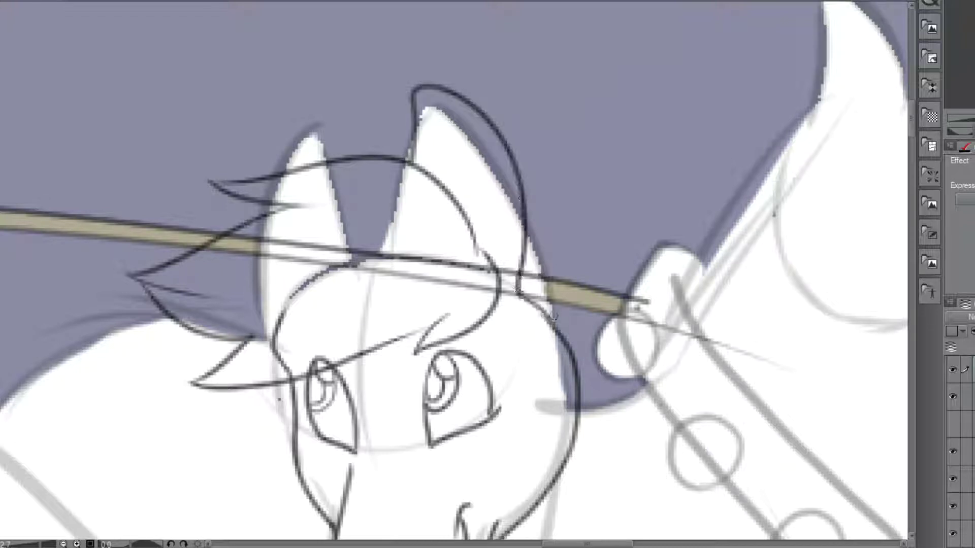
{"action": "mouse_move", "coordinate": [344, 153]}
{"action": "left_mouse_down"}
{"action": "mouse_move", "coordinate": [349, 93]}
{"action": "mouse_move", "coordinate": [285, 141]}
{"action": "mouse_move", "coordinate": [271, 172]}
{"action": "left_mouse_up"}
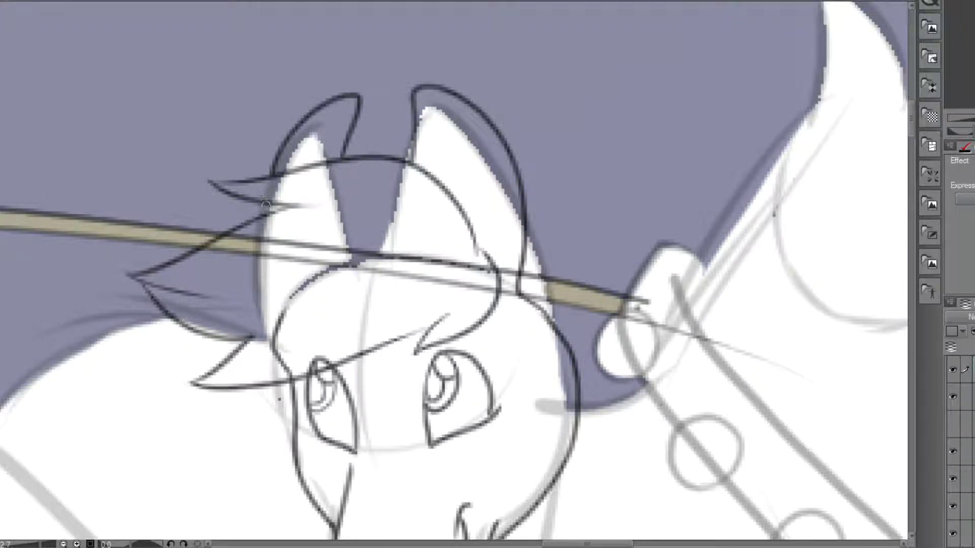
Draw the long neck line running from behind the jaw down to the chest.
{"action": "scroll", "coordinate": [420, 380], "scroll_direction": "down", "scroll_amount": 2}
{"action": "left_click_drag", "start_coordinate": [421, 379], "coordinate": [496, 115]}
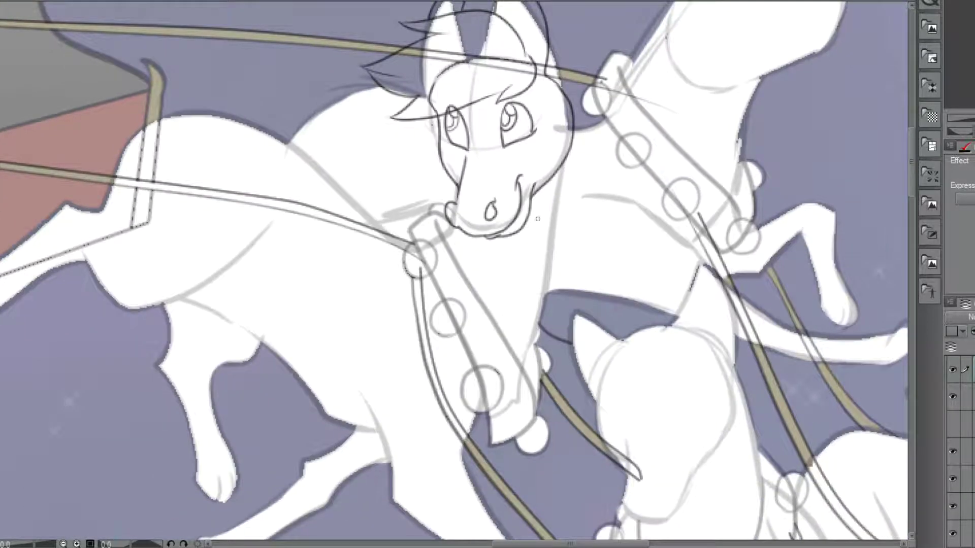
{"action": "scroll", "coordinate": [565, 198], "scroll_direction": "up", "scroll_amount": 2}
{"action": "mouse_move", "coordinate": [569, 136]}
{"action": "left_mouse_down"}
{"action": "mouse_move", "coordinate": [552, 310]}
{"action": "mouse_move", "coordinate": [529, 381]}
{"action": "mouse_move", "coordinate": [507, 408]}
{"action": "left_mouse_up"}
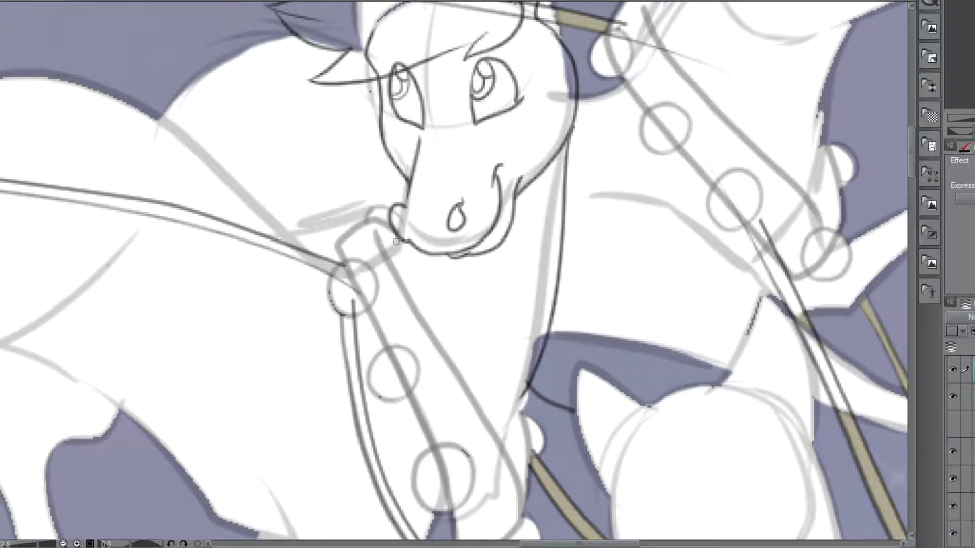
Draw the mane behind the head as curved, pointed locks running down the back of the neck.
{"action": "scroll", "coordinate": [395, 246], "scroll_direction": "down", "scroll_amount": 3}
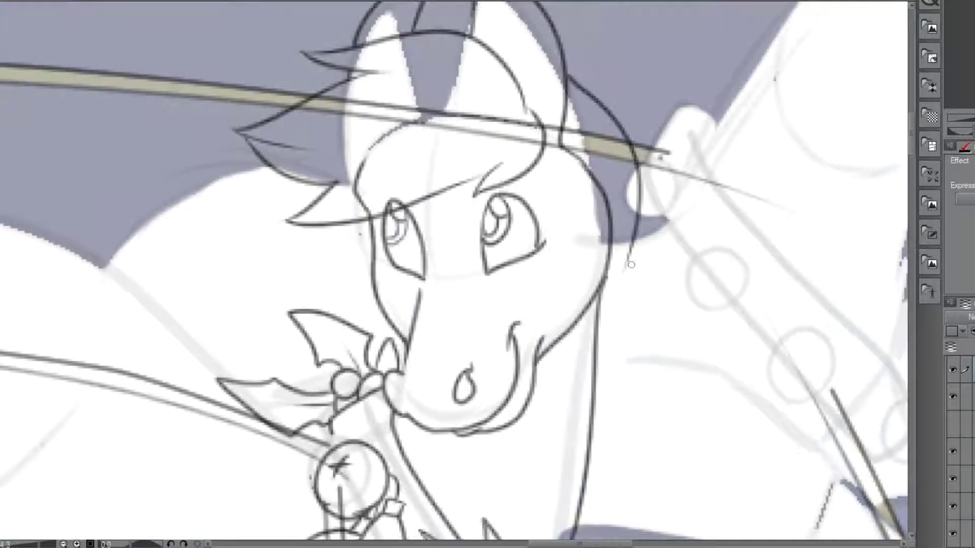
{"action": "mouse_move", "coordinate": [625, 268]}
{"action": "left_mouse_down"}
{"action": "mouse_move", "coordinate": [653, 216]}
{"action": "mouse_move", "coordinate": [618, 383]}
{"action": "left_mouse_up"}
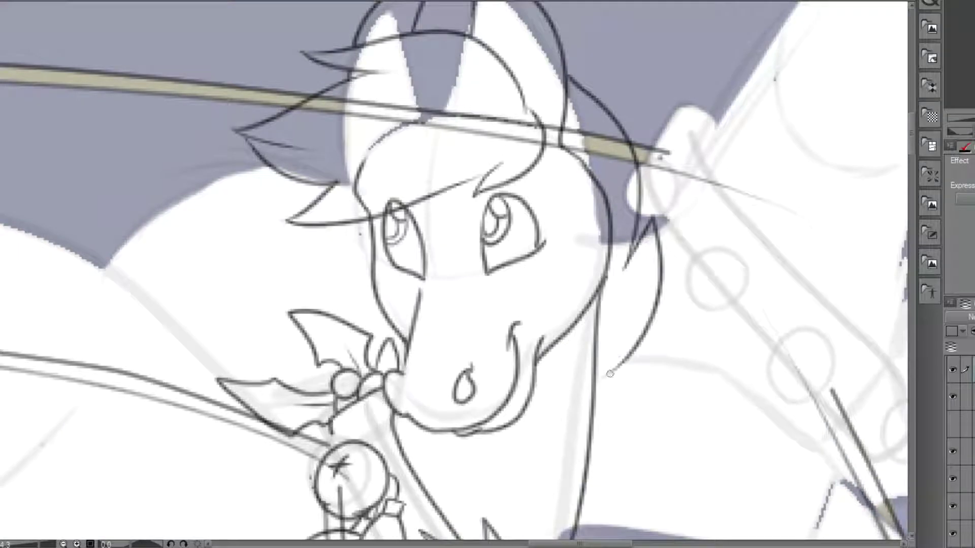
{"action": "key", "text": "ctrl+Tab"}
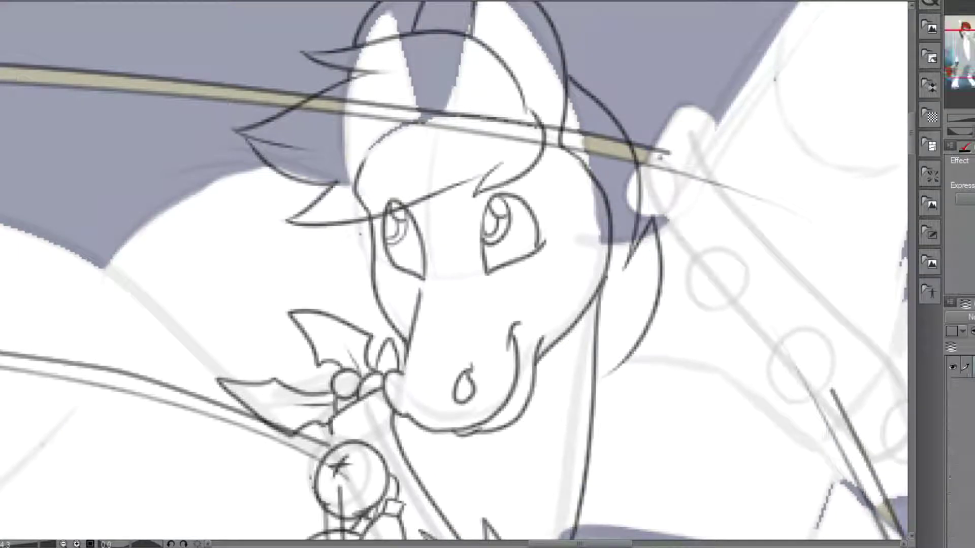
{"action": "mouse_move", "coordinate": [650, 312]}
{"action": "left_mouse_down"}
{"action": "mouse_move", "coordinate": [662, 379]}
{"action": "mouse_move", "coordinate": [615, 390]}
{"action": "mouse_move", "coordinate": [595, 471]}
{"action": "left_mouse_up"}
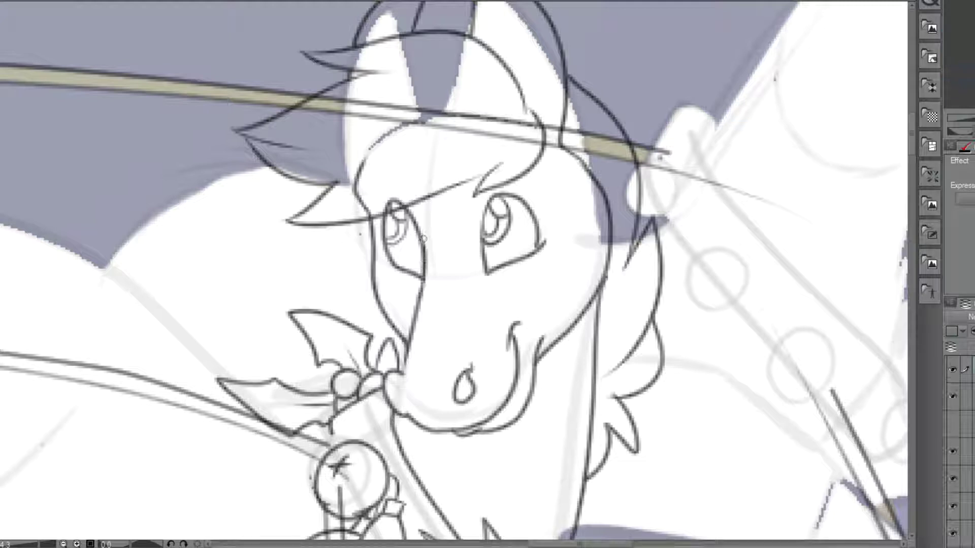
Draw the front edge of the extended foreleg from below the bell collar past the knee.
{"action": "scroll", "coordinate": [472, 311], "scroll_direction": "down", "scroll_amount": 1}
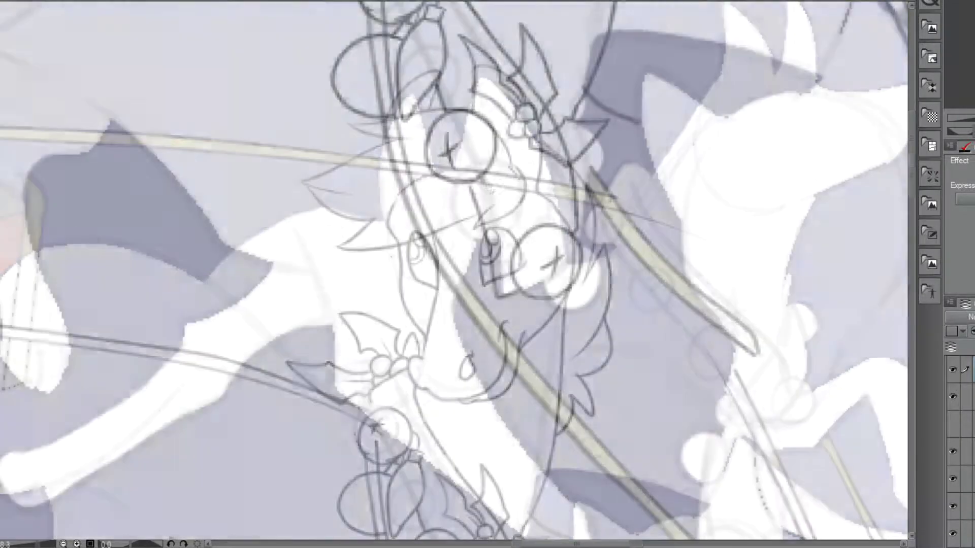
{"action": "left_click_drag", "start_coordinate": [512, 223], "coordinate": [483, 337]}
{"action": "left_click_drag", "start_coordinate": [273, 482], "coordinate": [175, 386]}
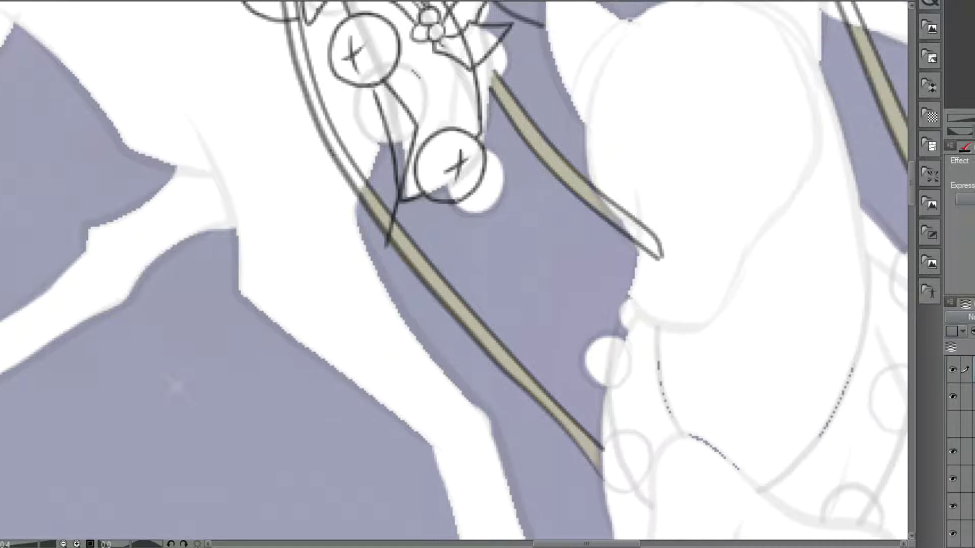
{"action": "mouse_move", "coordinate": [384, 254]}
{"action": "left_mouse_down"}
{"action": "mouse_move", "coordinate": [318, 125]}
{"action": "mouse_move", "coordinate": [318, 222]}
{"action": "mouse_move", "coordinate": [413, 336]}
{"action": "mouse_move", "coordinate": [441, 388]}
{"action": "mouse_move", "coordinate": [459, 487]}
{"action": "left_mouse_up"}
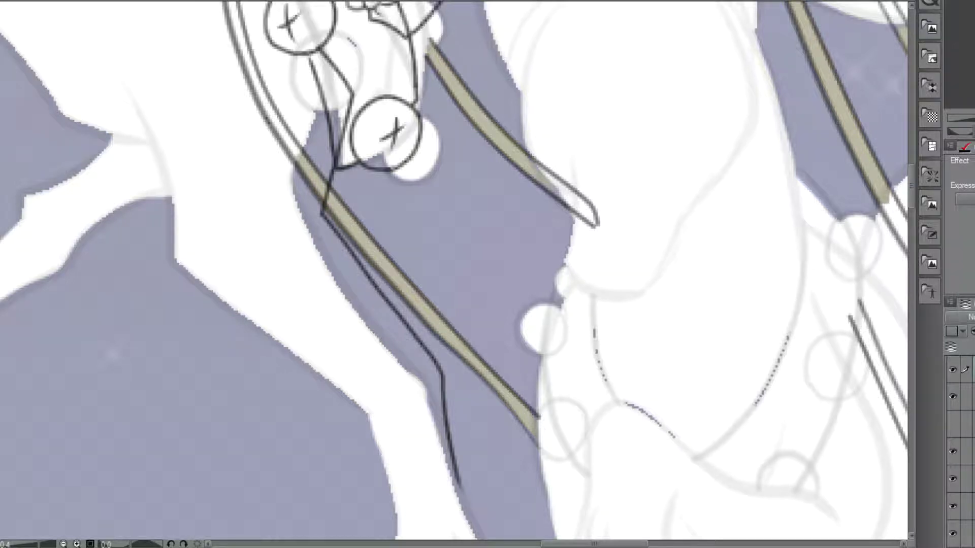
Draw the extended foreleg's hoof and rear edge up to the elbow, plus a short crease at the chest.
{"action": "scroll", "coordinate": [510, 505], "scroll_direction": "down", "scroll_amount": 3}
{"action": "mouse_move", "coordinate": [463, 201]}
{"action": "left_mouse_down"}
{"action": "mouse_move", "coordinate": [463, 235]}
{"action": "mouse_move", "coordinate": [461, 225]}
{"action": "mouse_move", "coordinate": [483, 248]}
{"action": "mouse_move", "coordinate": [484, 311]}
{"action": "mouse_move", "coordinate": [426, 304]}
{"action": "mouse_move", "coordinate": [390, 275]}
{"action": "mouse_move", "coordinate": [399, 220]}
{"action": "mouse_move", "coordinate": [350, 99]}
{"action": "mouse_move", "coordinate": [333, 77]}
{"action": "left_mouse_up"}
{"action": "left_click_drag", "start_coordinate": [482, 248], "coordinate": [393, 268]}
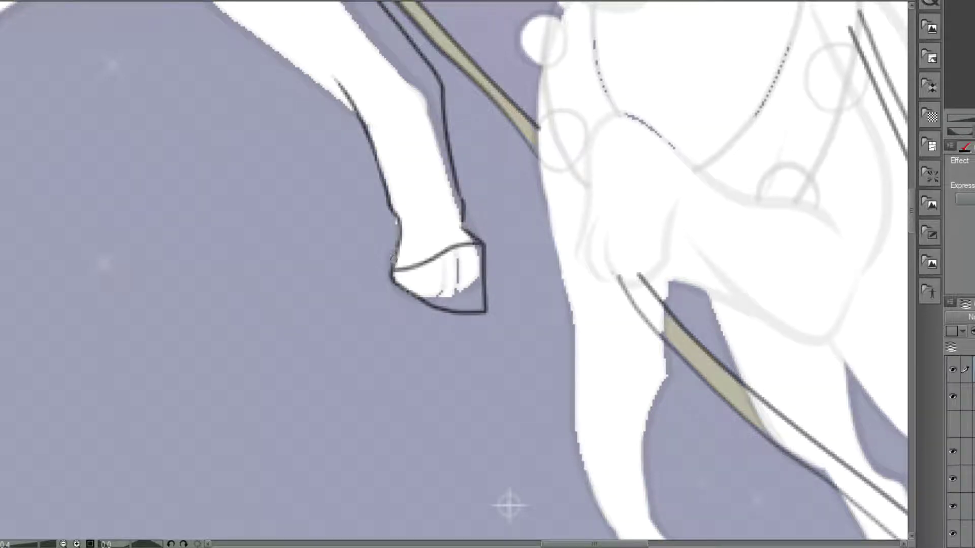
{"action": "mouse_move", "coordinate": [365, 59]}
{"action": "left_mouse_down"}
{"action": "mouse_move", "coordinate": [468, 287]}
{"action": "mouse_move", "coordinate": [590, 317]}
{"action": "mouse_move", "coordinate": [397, 217]}
{"action": "mouse_move", "coordinate": [396, 178]}
{"action": "mouse_move", "coordinate": [343, 51]}
{"action": "left_mouse_up"}
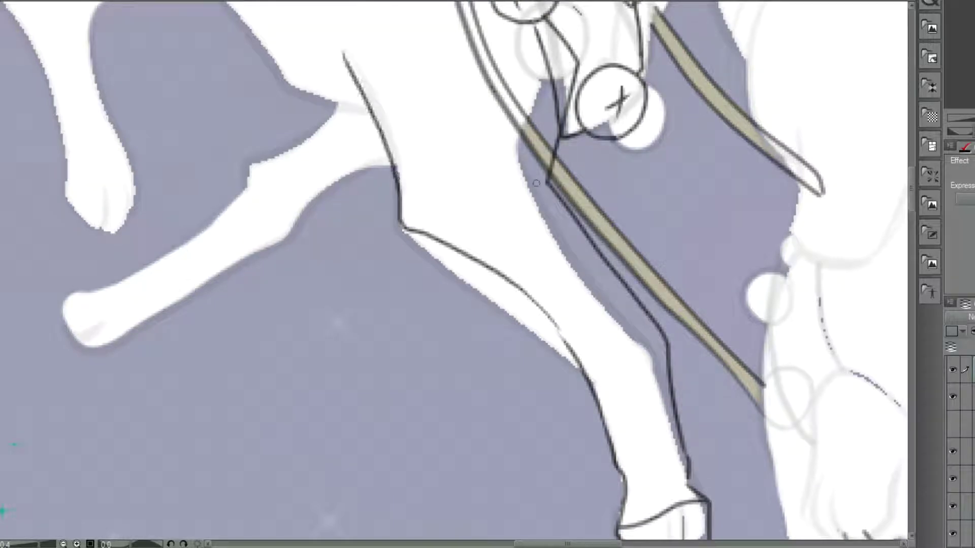
{"action": "left_click_drag", "start_coordinate": [546, 184], "coordinate": [508, 177]}
Draw the belly line from the foreleg back to the flank and the bent far hind leg with its hoof.
{"action": "scroll", "coordinate": [433, 213], "scroll_direction": "down", "scroll_amount": 2}
{"action": "left_click_drag", "start_coordinate": [433, 214], "coordinate": [659, 506]}
{"action": "left_click_drag", "start_coordinate": [588, 440], "coordinate": [587, 299]}
{"action": "scroll", "coordinate": [588, 299], "scroll_direction": "up", "scroll_amount": 2}
{"action": "scroll", "coordinate": [596, 295], "scroll_direction": "up", "scroll_amount": 1}
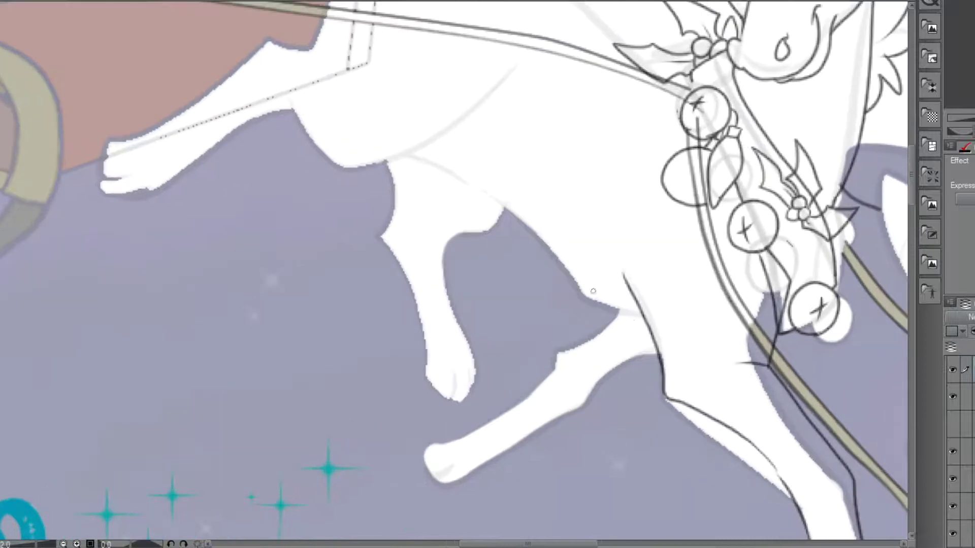
{"action": "mouse_move", "coordinate": [649, 326]}
{"action": "left_mouse_down"}
{"action": "mouse_move", "coordinate": [581, 300]}
{"action": "mouse_move", "coordinate": [490, 195]}
{"action": "mouse_move", "coordinate": [417, 157]}
{"action": "left_mouse_up"}
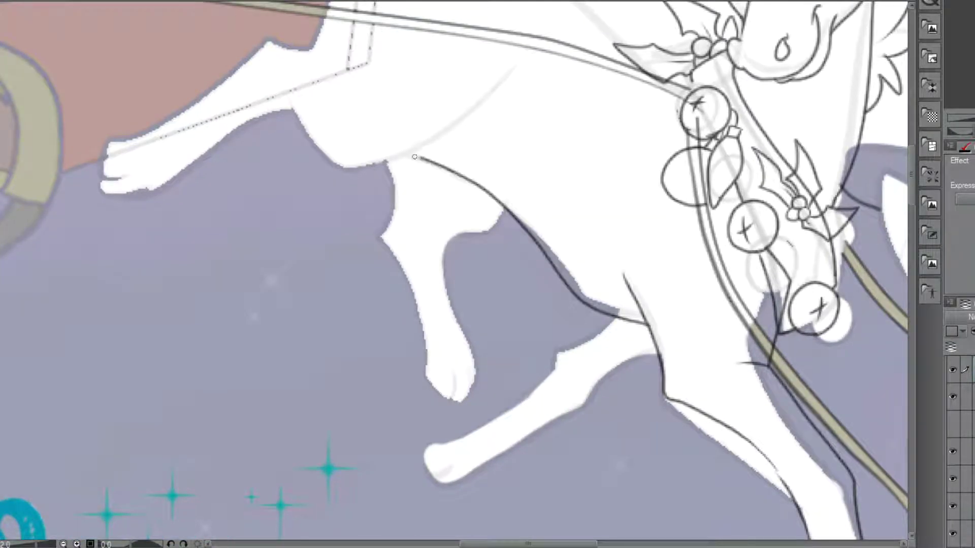
{"action": "mouse_move", "coordinate": [509, 210]}
{"action": "left_mouse_down"}
{"action": "mouse_move", "coordinate": [502, 235]}
{"action": "mouse_move", "coordinate": [481, 243]}
{"action": "mouse_move", "coordinate": [447, 237]}
{"action": "mouse_move", "coordinate": [495, 368]}
{"action": "mouse_move", "coordinate": [487, 397]}
{"action": "mouse_move", "coordinate": [459, 428]}
{"action": "mouse_move", "coordinate": [430, 379]}
{"action": "mouse_move", "coordinate": [452, 370]}
{"action": "mouse_move", "coordinate": [449, 351]}
{"action": "mouse_move", "coordinate": [458, 360]}
{"action": "mouse_move", "coordinate": [380, 245]}
{"action": "mouse_move", "coordinate": [394, 181]}
{"action": "mouse_move", "coordinate": [384, 161]}
{"action": "left_mouse_up"}
{"action": "left_click_drag", "start_coordinate": [448, 373], "coordinate": [486, 391]}
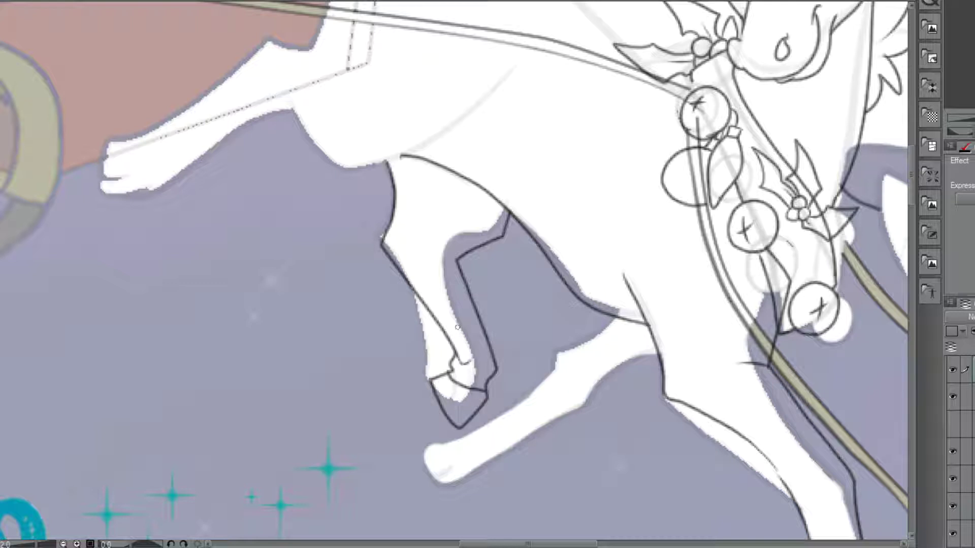
Draw the horse's back line from the holly collar over the rump to the top of the hind leg.
{"action": "scroll", "coordinate": [593, 278], "scroll_direction": "down", "scroll_amount": 3}
{"action": "scroll", "coordinate": [649, 173], "scroll_direction": "up", "scroll_amount": 4}
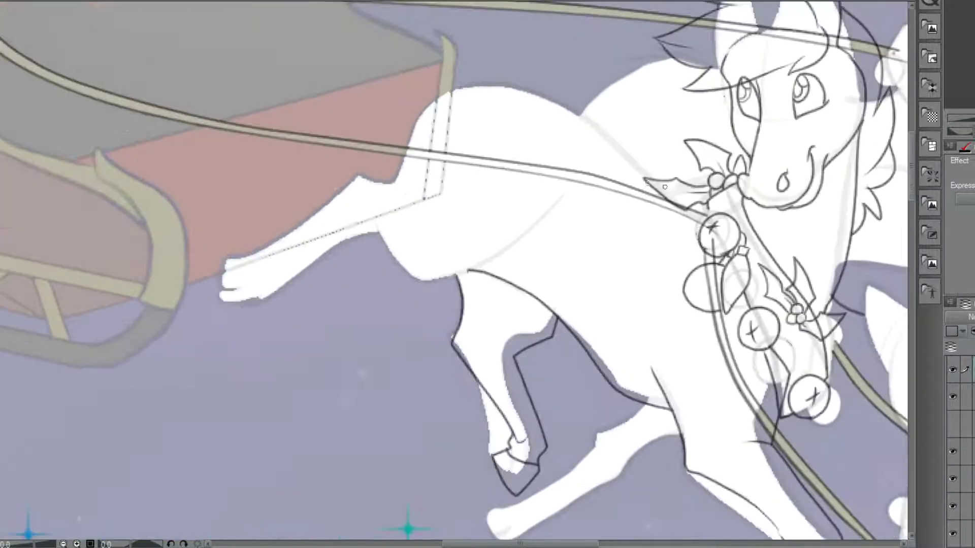
{"action": "mouse_move", "coordinate": [665, 177]}
{"action": "left_mouse_down"}
{"action": "mouse_move", "coordinate": [444, 76]}
{"action": "mouse_move", "coordinate": [337, 93]}
{"action": "mouse_move", "coordinate": [286, 146]}
{"action": "mouse_move", "coordinate": [246, 227]}
{"action": "left_mouse_up"}
Draw the upper and lower contours of the near hind leg stretched back towards the sleigh, including the thigh curve.
{"action": "scroll", "coordinate": [245, 227], "scroll_direction": "down", "scroll_amount": 3}
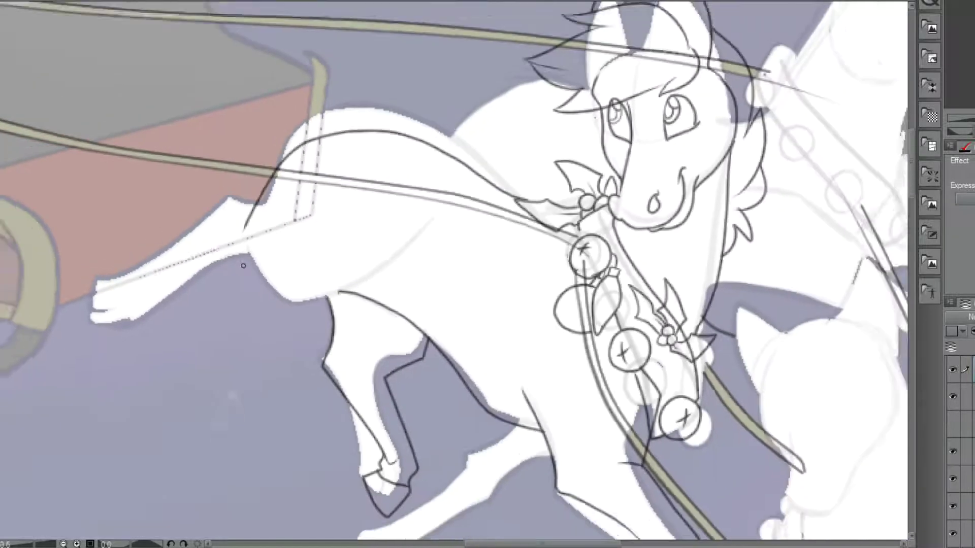
{"action": "scroll", "coordinate": [235, 284], "scroll_direction": "up", "scroll_amount": 2}
{"action": "scroll", "coordinate": [302, 279], "scroll_direction": "up", "scroll_amount": 1}
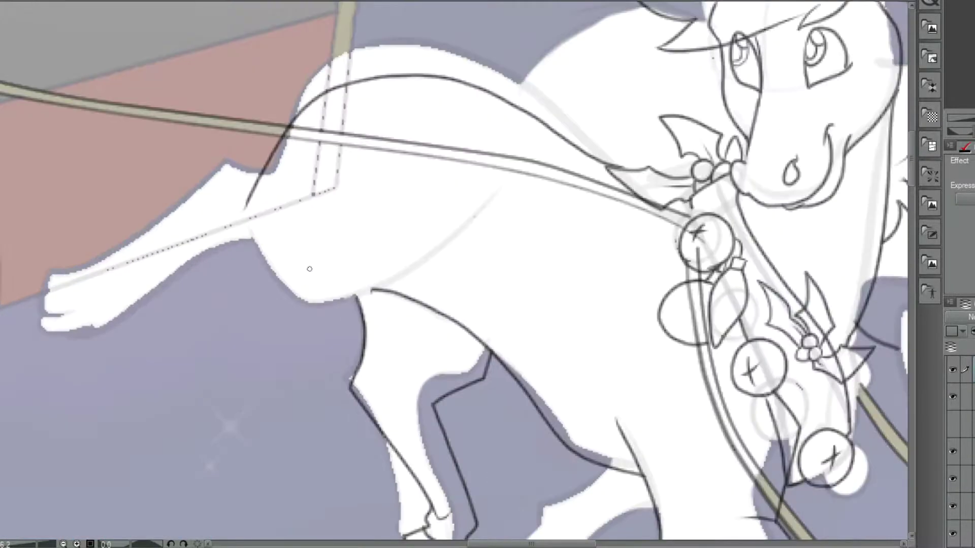
{"action": "mouse_move", "coordinate": [488, 239]}
{"action": "left_mouse_down"}
{"action": "mouse_move", "coordinate": [282, 315]}
{"action": "mouse_move", "coordinate": [245, 299]}
{"action": "mouse_move", "coordinate": [215, 245]}
{"action": "mouse_move", "coordinate": [224, 258]}
{"action": "mouse_move", "coordinate": [209, 254]}
{"action": "mouse_move", "coordinate": [83, 357]}
{"action": "mouse_move", "coordinate": [10, 362]}
{"action": "left_mouse_up"}
{"action": "mouse_move", "coordinate": [250, 195]}
{"action": "left_mouse_down"}
{"action": "mouse_move", "coordinate": [191, 184]}
{"action": "mouse_move", "coordinate": [149, 244]}
{"action": "mouse_move", "coordinate": [79, 303]}
{"action": "mouse_move", "coordinate": [33, 300]}
{"action": "left_mouse_up"}
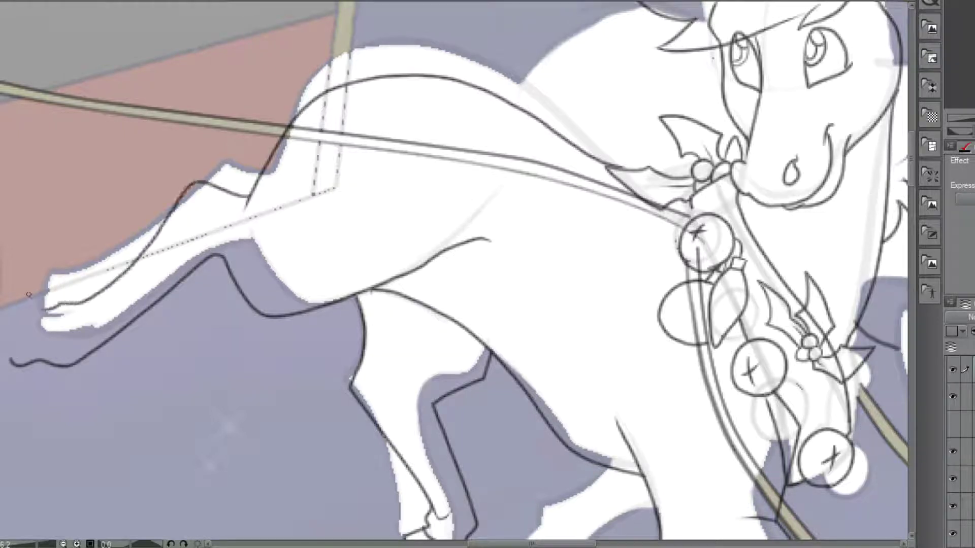
Draw the hoof and fetlock at the end of the stretched hind leg, overlapping the sleigh runner.
{"action": "left_click_drag", "start_coordinate": [970, 53], "coordinate": [959, 57]}
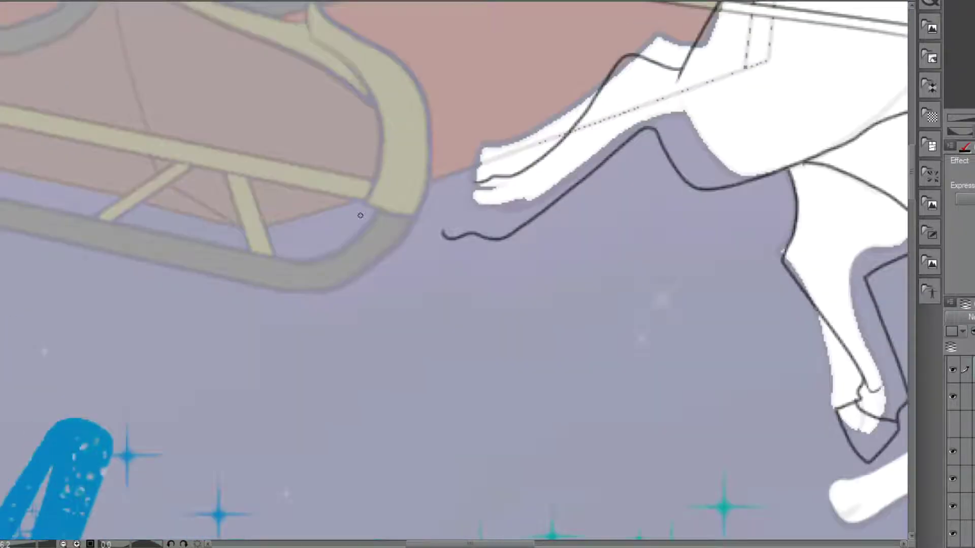
{"action": "scroll", "coordinate": [370, 220], "scroll_direction": "up", "scroll_amount": 1}
{"action": "mouse_move", "coordinate": [452, 240]}
{"action": "left_mouse_down"}
{"action": "mouse_move", "coordinate": [389, 240]}
{"action": "mouse_move", "coordinate": [457, 170]}
{"action": "mouse_move", "coordinate": [482, 182]}
{"action": "mouse_move", "coordinate": [500, 174]}
{"action": "left_mouse_up"}
{"action": "left_click_drag", "start_coordinate": [457, 237], "coordinate": [483, 184]}
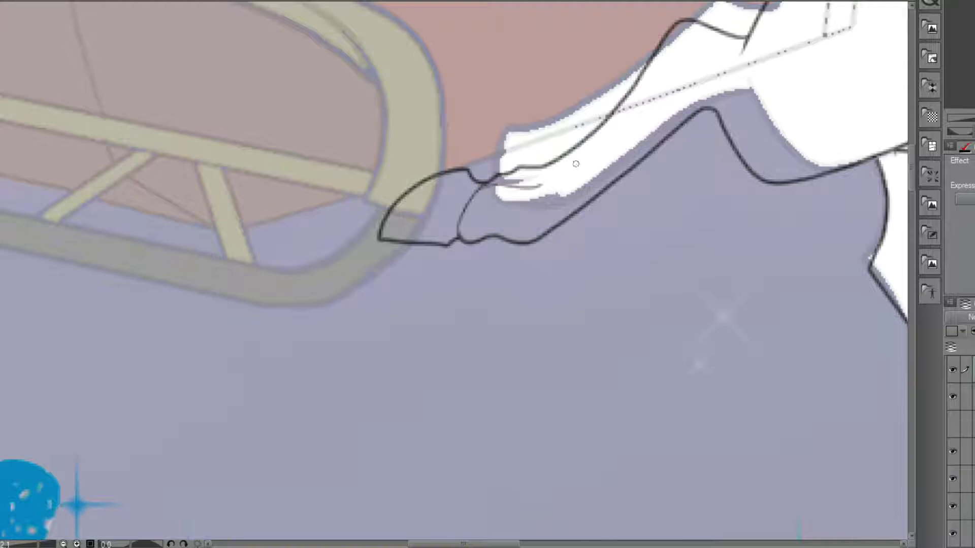
Draw the far foreleg folded back beneath the belly, with its hoof beside the far hind leg.
{"action": "scroll", "coordinate": [686, 87], "scroll_direction": "down", "scroll_amount": 3}
{"action": "left_click_drag", "start_coordinate": [806, 126], "coordinate": [466, 29]}
{"action": "scroll", "coordinate": [574, 164], "scroll_direction": "up", "scroll_amount": 3}
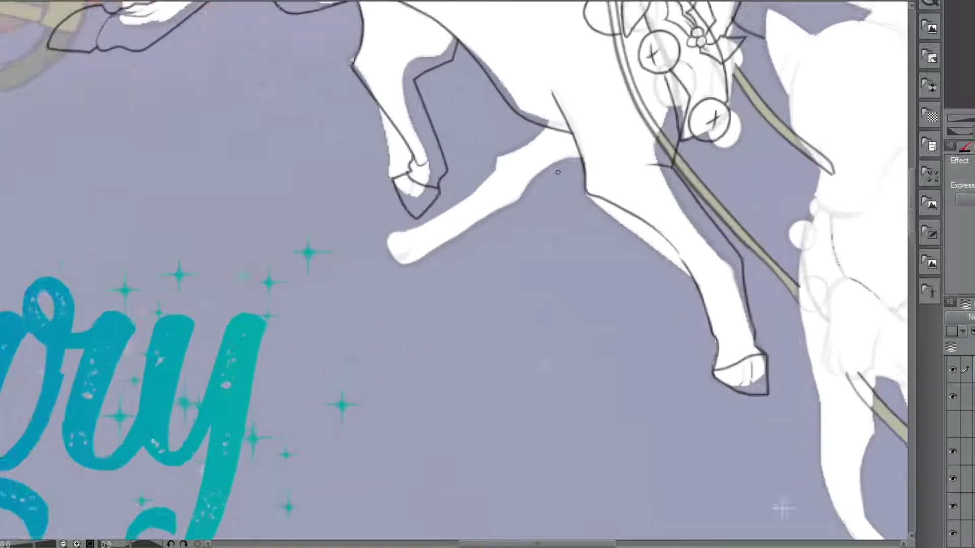
{"action": "mouse_move", "coordinate": [598, 152]}
{"action": "left_mouse_down"}
{"action": "mouse_move", "coordinate": [457, 231]}
{"action": "mouse_move", "coordinate": [367, 201]}
{"action": "left_mouse_up"}
{"action": "mouse_move", "coordinate": [286, 172]}
{"action": "left_mouse_down"}
{"action": "mouse_move", "coordinate": [277, 148]}
{"action": "mouse_move", "coordinate": [304, 142]}
{"action": "mouse_move", "coordinate": [379, 145]}
{"action": "mouse_move", "coordinate": [395, 167]}
{"action": "mouse_move", "coordinate": [442, 184]}
{"action": "mouse_move", "coordinate": [479, 177]}
{"action": "mouse_move", "coordinate": [480, 64]}
{"action": "left_mouse_up"}
Draw the upper and lower contours of the tail base arching from the horse's rump towards the sleigh.
{"action": "scroll", "coordinate": [446, 158], "scroll_direction": "down", "scroll_amount": 5}
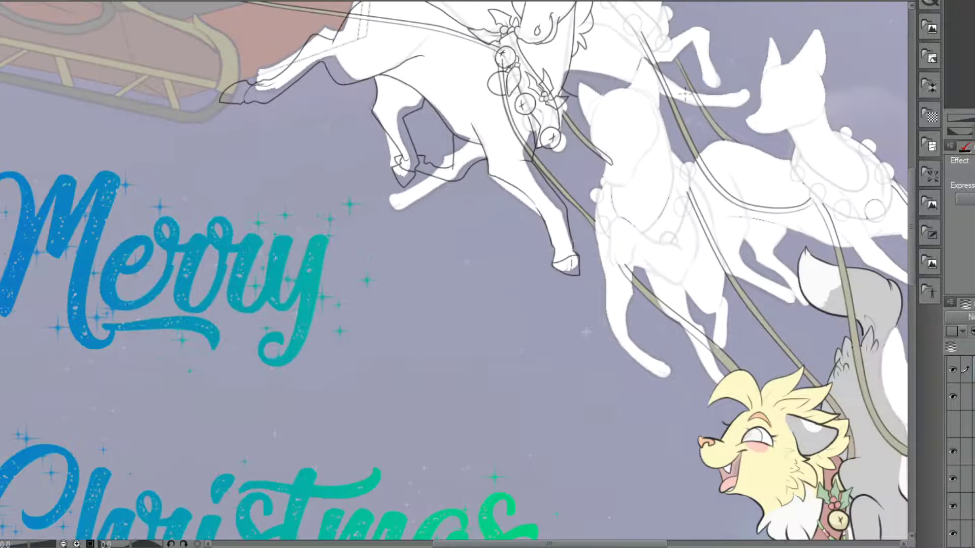
{"action": "left_click_drag", "start_coordinate": [588, 332], "coordinate": [698, 464]}
{"action": "scroll", "coordinate": [518, 120], "scroll_direction": "up", "scroll_amount": 5}
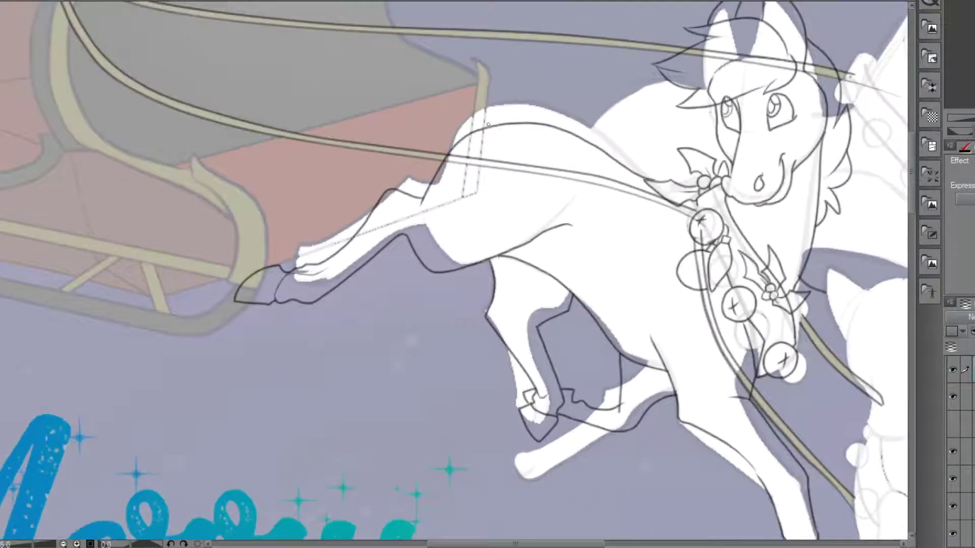
{"action": "scroll", "coordinate": [521, 120], "scroll_direction": "up", "scroll_amount": 1}
{"action": "mouse_move", "coordinate": [548, 123]}
{"action": "left_mouse_down"}
{"action": "mouse_move", "coordinate": [448, 85]}
{"action": "mouse_move", "coordinate": [329, 145]}
{"action": "left_mouse_up"}
{"action": "scroll", "coordinate": [326, 133], "scroll_direction": "up", "scroll_amount": 2}
{"action": "mouse_move", "coordinate": [573, 120]}
{"action": "left_mouse_down"}
{"action": "mouse_move", "coordinate": [492, 84]}
{"action": "mouse_move", "coordinate": [392, 130]}
{"action": "mouse_move", "coordinate": [376, 149]}
{"action": "left_mouse_up"}
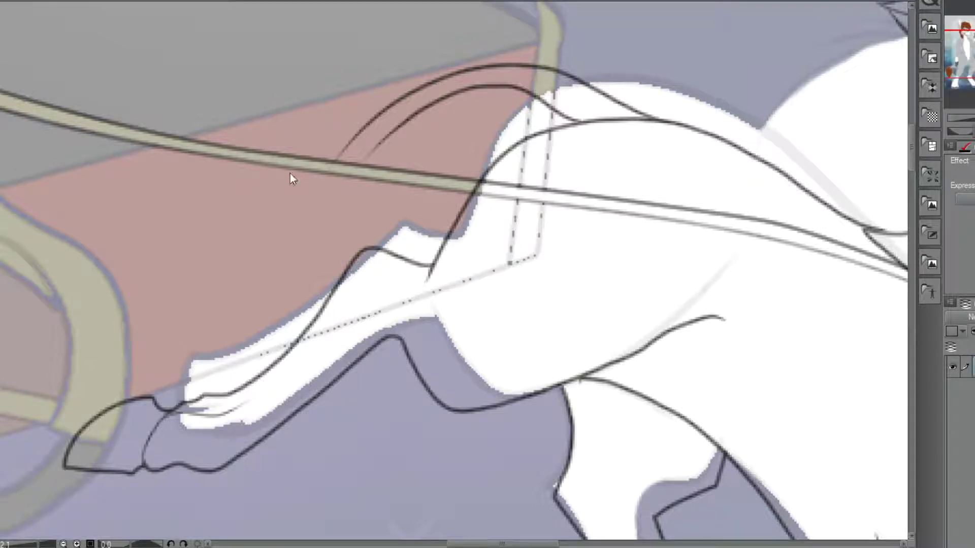
Draw the flowing outline of the tail with a pointed tip, and add inner hair strands.
{"action": "mouse_move", "coordinate": [353, 131]}
{"action": "left_mouse_down"}
{"action": "mouse_move", "coordinate": [112, 203]}
{"action": "mouse_move", "coordinate": [127, 214]}
{"action": "left_mouse_up"}
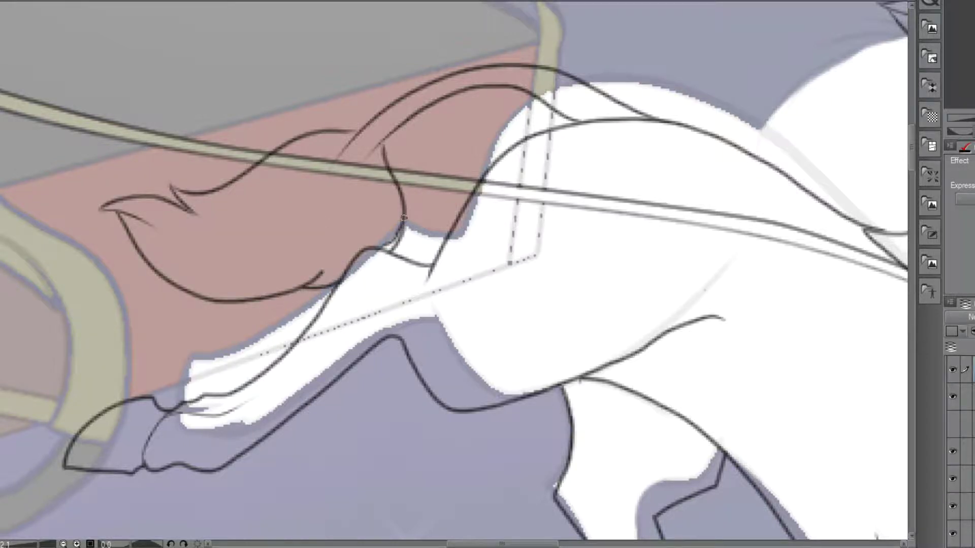
{"action": "scroll", "coordinate": [341, 103], "scroll_direction": "down", "scroll_amount": 3}
{"action": "scroll", "coordinate": [355, 147], "scroll_direction": "up", "scroll_amount": 4}
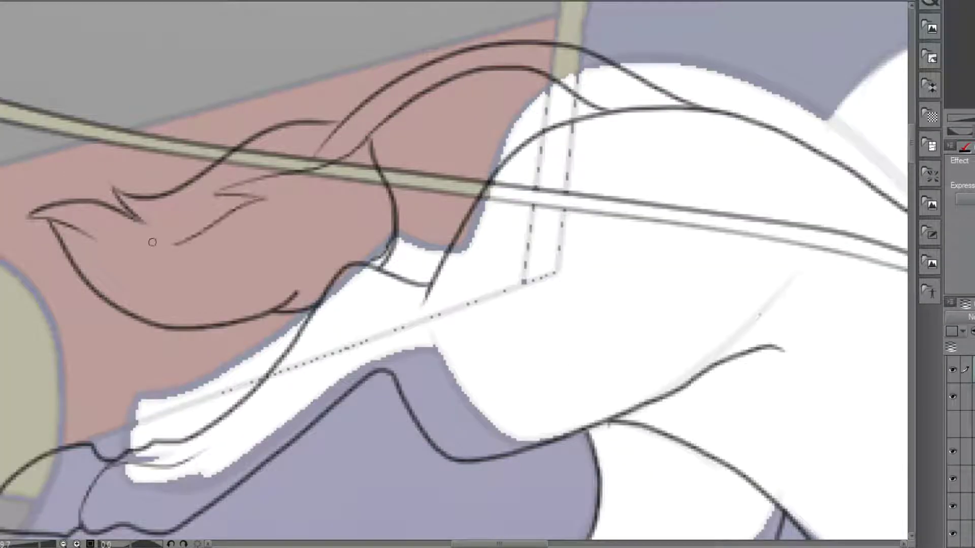
{"action": "scroll", "coordinate": [323, 198], "scroll_direction": "down", "scroll_amount": 3}
{"action": "scroll", "coordinate": [323, 198], "scroll_direction": "up", "scroll_amount": 1}
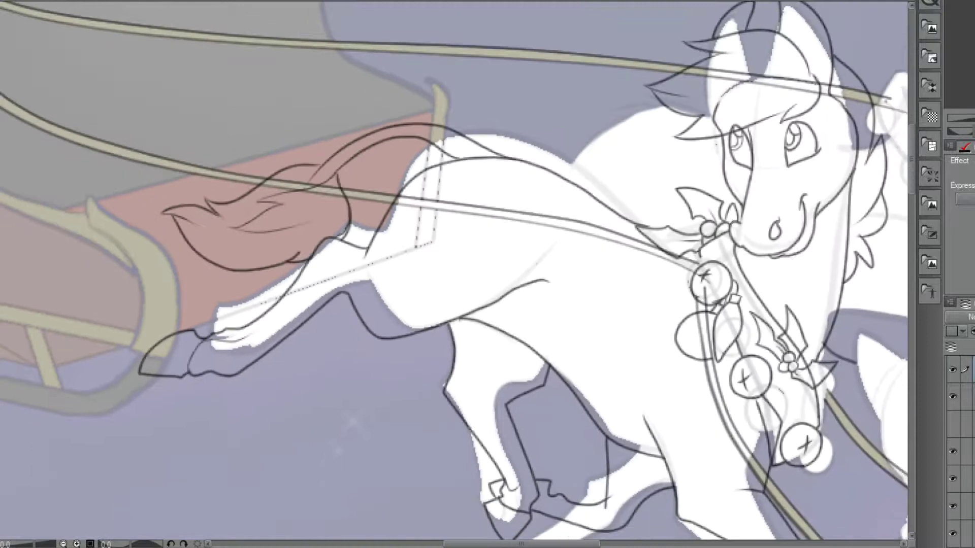
Select the horse's coat areas within the line art, paint the head, body and front leg light grey, and clear the selection.
{"action": "left_click_drag", "start_coordinate": [829, 409], "coordinate": [602, 313]}
{"action": "scroll", "coordinate": [601, 314], "scroll_direction": "up", "scroll_amount": 3}
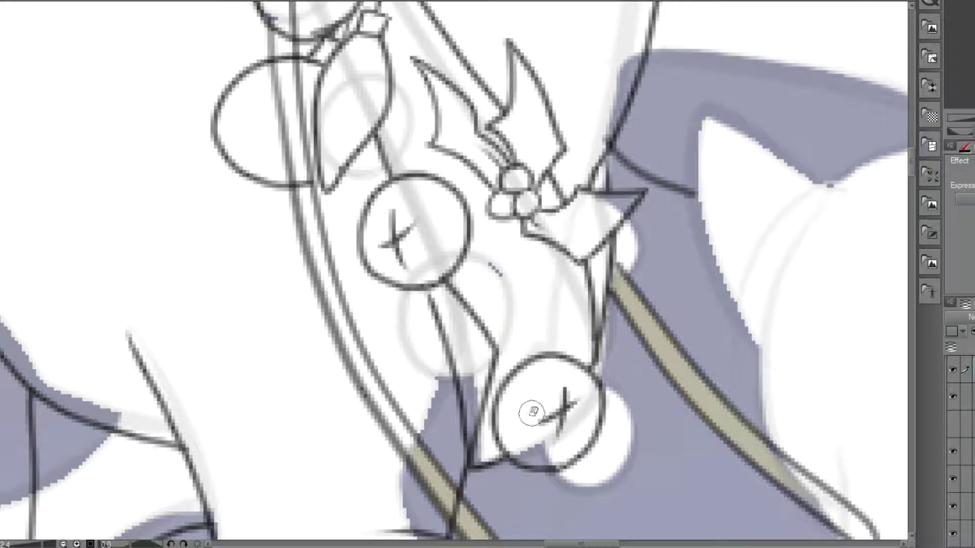
{"action": "mouse_move", "coordinate": [266, 2]}
{"action": "left_mouse_down"}
{"action": "mouse_move", "coordinate": [315, 155]}
{"action": "mouse_move", "coordinate": [468, 154]}
{"action": "left_mouse_up"}
{"action": "scroll", "coordinate": [493, 167], "scroll_direction": "down", "scroll_amount": 5}
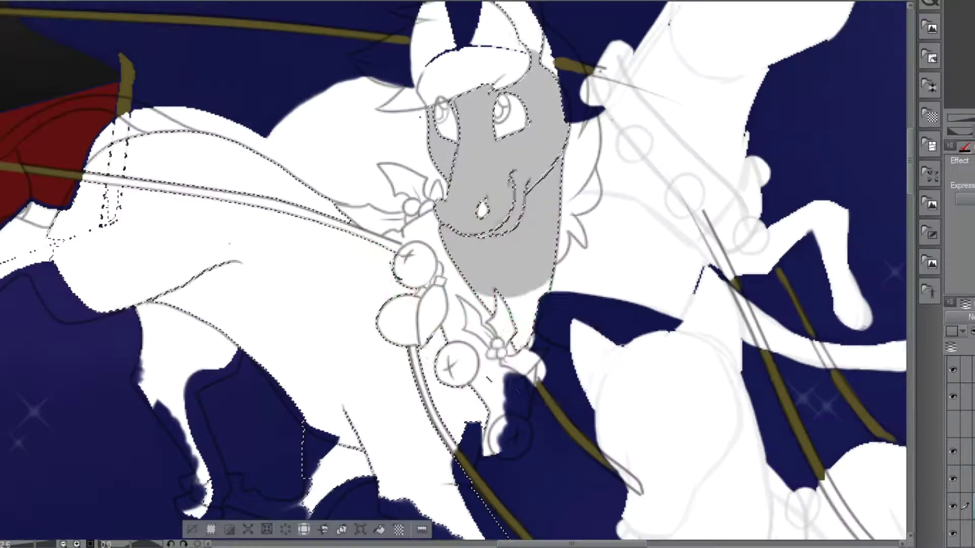
{"action": "mouse_move", "coordinate": [284, 325]}
{"action": "left_mouse_down"}
{"action": "mouse_move", "coordinate": [315, 239]}
{"action": "mouse_move", "coordinate": [532, 533]}
{"action": "left_mouse_up"}
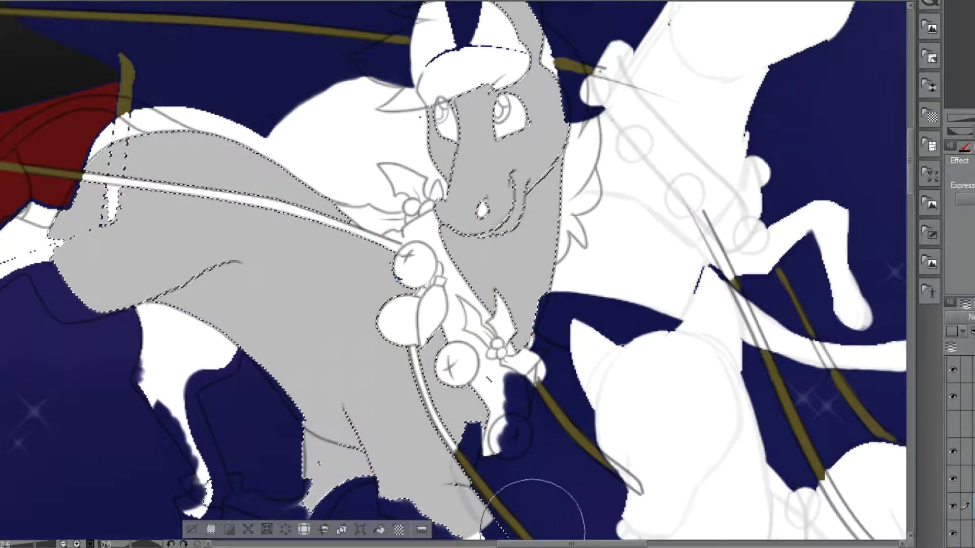
{"action": "left_click", "coordinate": [962, 56]}
{"action": "left_click_drag", "start_coordinate": [596, 457], "coordinate": [542, 322]}
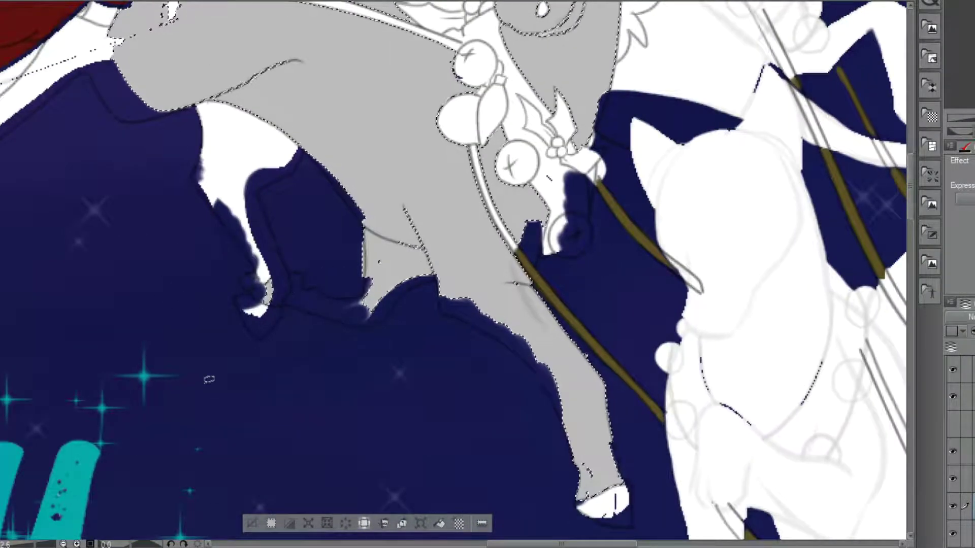
{"action": "key", "text": "ctrl+d"}
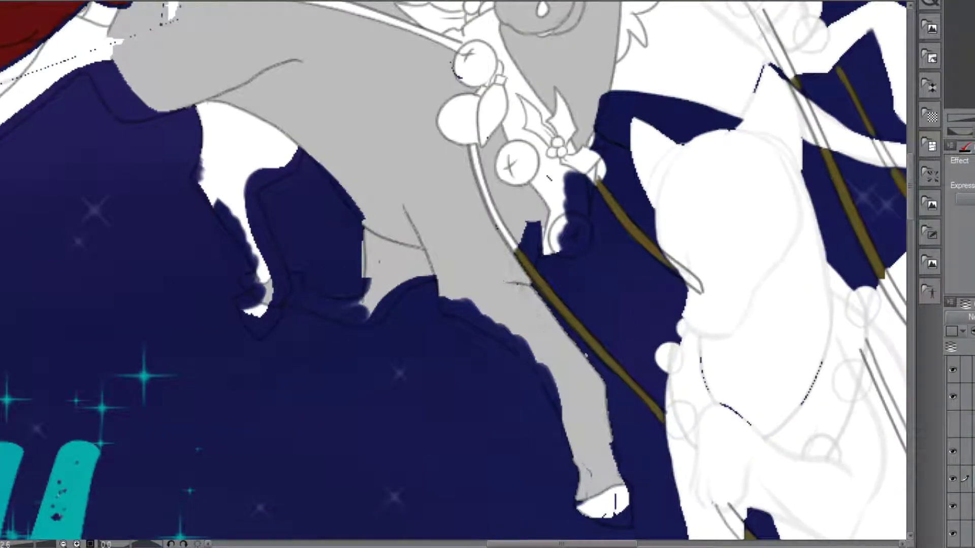
Extend the light grey coat down the outstretched foreleg and over the fetlock to the edges of the line art.
{"action": "scroll", "coordinate": [501, 245], "scroll_direction": "up", "scroll_amount": 2}
{"action": "left_click_drag", "start_coordinate": [550, 178], "coordinate": [541, 256]}
{"action": "key", "text": "ctrl+z"}
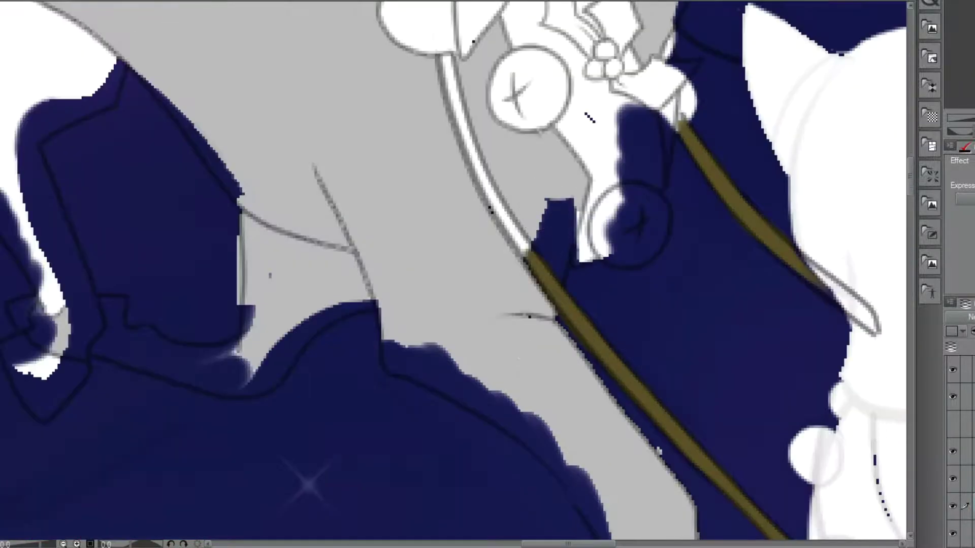
{"action": "scroll", "coordinate": [553, 274], "scroll_direction": "up", "scroll_amount": 1}
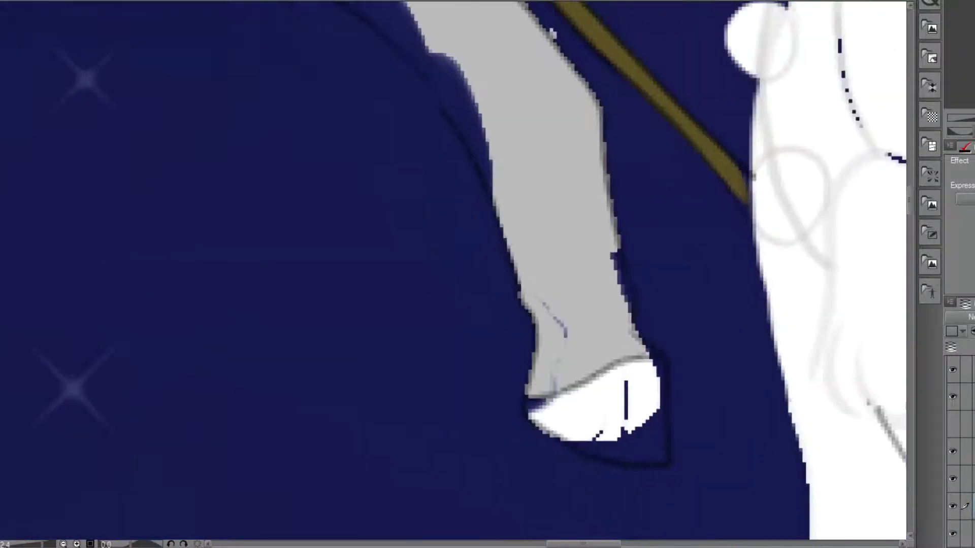
{"action": "left_click_drag", "start_coordinate": [627, 396], "coordinate": [604, 351]}
{"action": "left_click", "coordinate": [561, 388]}
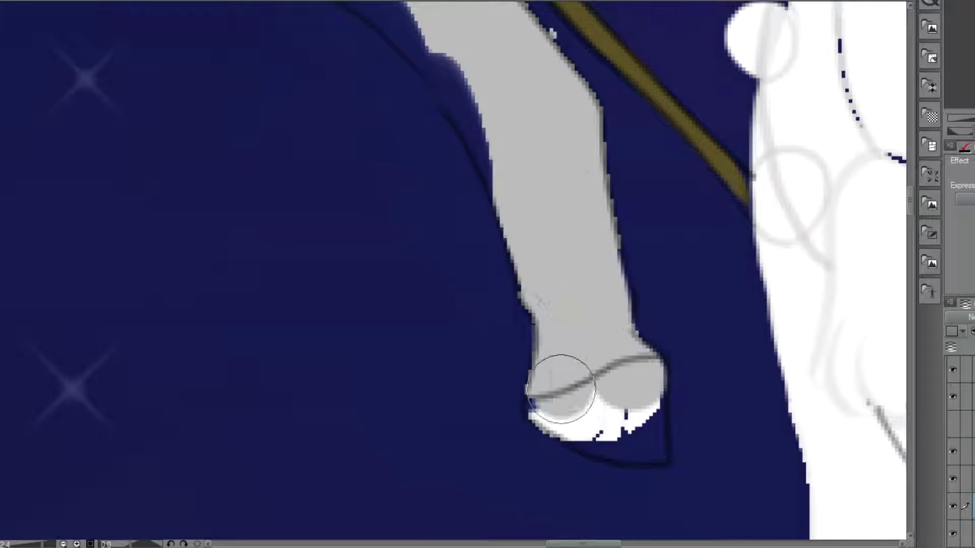
{"action": "mouse_move", "coordinate": [528, 194]}
{"action": "left_mouse_down"}
{"action": "mouse_move", "coordinate": [455, 72]}
{"action": "mouse_move", "coordinate": [483, 28]}
{"action": "left_mouse_up"}
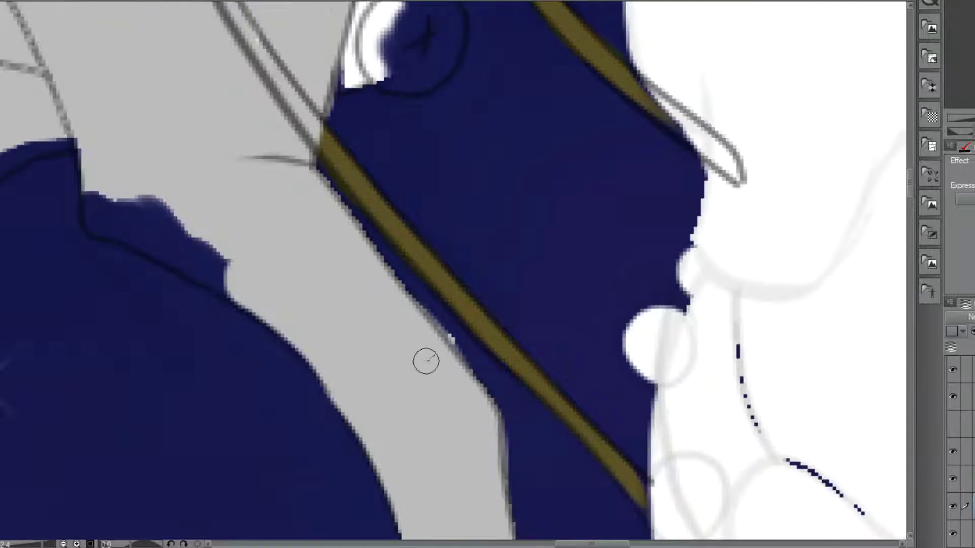
Fill the remaining gaps along the upper foreleg, chest and belly line with light grey.
{"action": "mouse_move", "coordinate": [425, 361]}
{"action": "left_mouse_down"}
{"action": "mouse_move", "coordinate": [417, 292]}
{"action": "mouse_move", "coordinate": [323, 170]}
{"action": "left_mouse_up"}
{"action": "left_click_drag", "start_coordinate": [329, 113], "coordinate": [353, 64]}
{"action": "left_click_drag", "start_coordinate": [325, 146], "coordinate": [229, 10]}
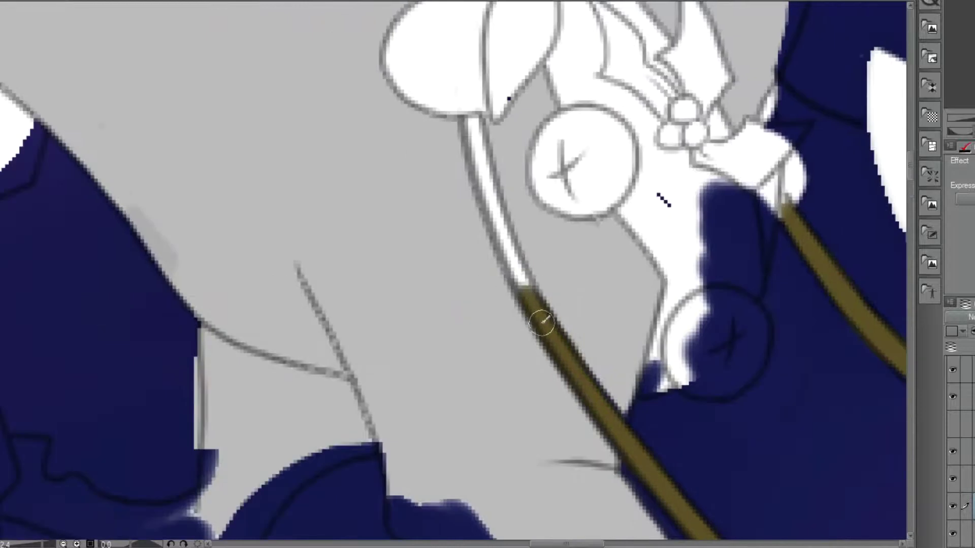
Paint the harness strap across the chest gold-brown up to the collar bell, and extend the strap beside the holly.
{"action": "mouse_move", "coordinate": [541, 325]}
{"action": "left_mouse_down"}
{"action": "mouse_move", "coordinate": [485, 185]}
{"action": "mouse_move", "coordinate": [470, 94]}
{"action": "left_mouse_up"}
{"action": "left_click_drag", "start_coordinate": [492, 195], "coordinate": [459, 84]}
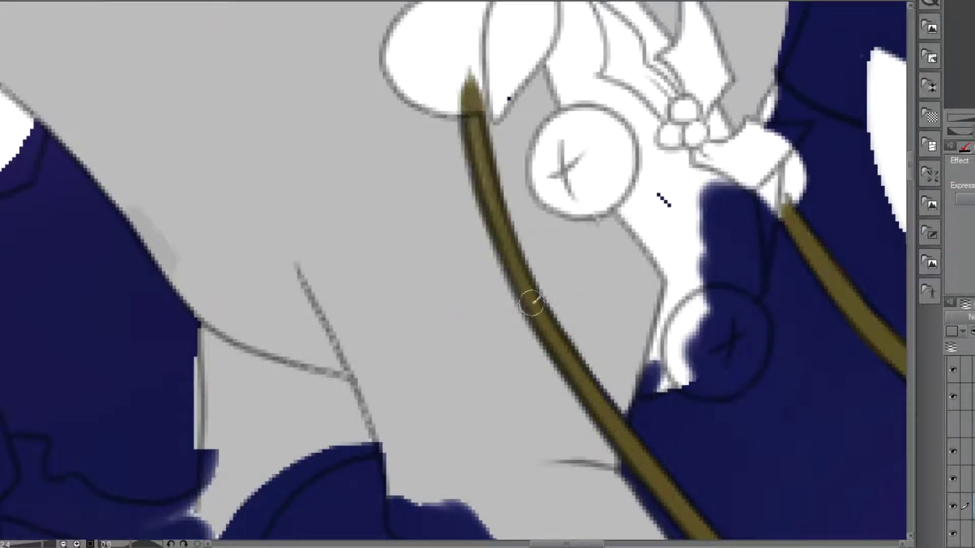
{"action": "left_click_drag", "start_coordinate": [791, 224], "coordinate": [777, 152]}
{"action": "scroll", "coordinate": [655, 268], "scroll_direction": "down", "scroll_amount": 4}
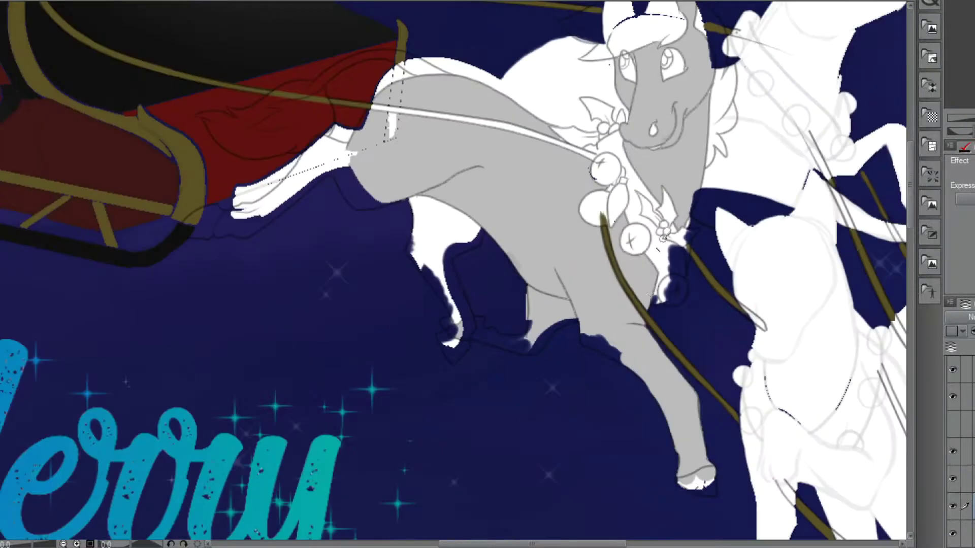
Paint the outstretched foreleg's lower part white and its hoof dark grey, keeping the colour within the line art.
{"action": "scroll", "coordinate": [616, 463], "scroll_direction": "up", "scroll_amount": 6}
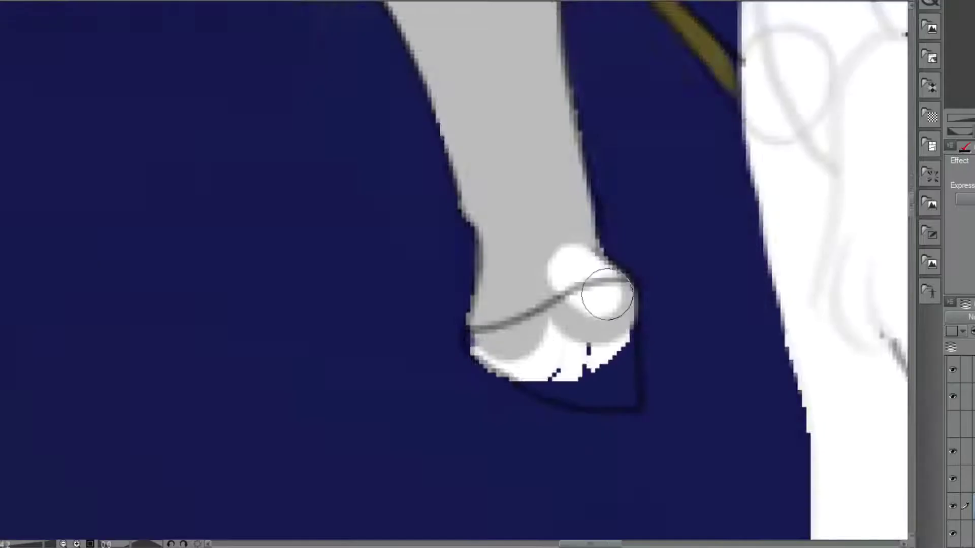
{"action": "mouse_move", "coordinate": [607, 294]}
{"action": "left_mouse_down"}
{"action": "mouse_move", "coordinate": [578, 288]}
{"action": "mouse_move", "coordinate": [547, 71]}
{"action": "mouse_move", "coordinate": [543, 298]}
{"action": "mouse_move", "coordinate": [506, 282]}
{"action": "mouse_move", "coordinate": [496, 175]}
{"action": "mouse_move", "coordinate": [480, 189]}
{"action": "mouse_move", "coordinate": [518, 162]}
{"action": "left_mouse_up"}
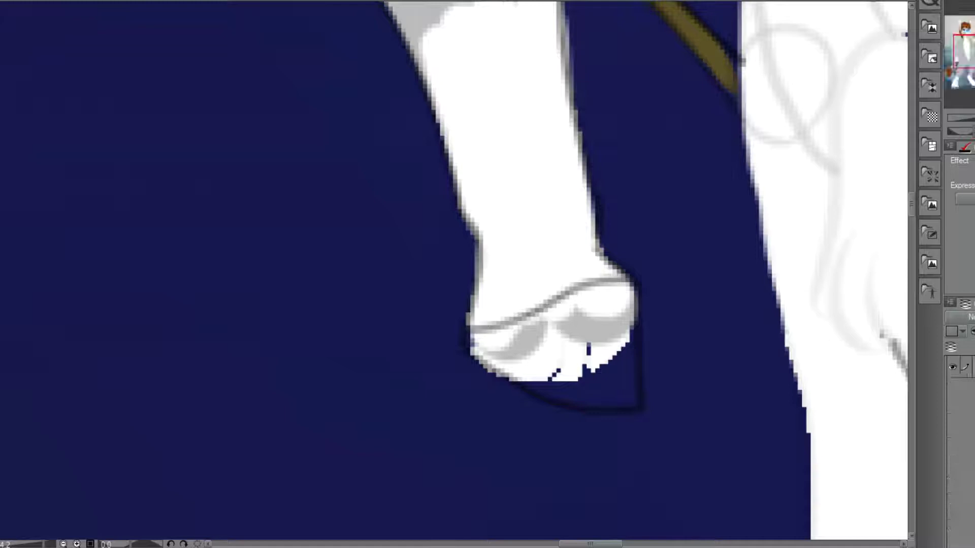
{"action": "mouse_move", "coordinate": [574, 305]}
{"action": "left_mouse_down"}
{"action": "mouse_move", "coordinate": [614, 304]}
{"action": "mouse_move", "coordinate": [618, 347]}
{"action": "left_mouse_up"}
{"action": "mouse_move", "coordinate": [621, 397]}
{"action": "left_mouse_down"}
{"action": "mouse_move", "coordinate": [533, 357]}
{"action": "mouse_move", "coordinate": [547, 376]}
{"action": "mouse_move", "coordinate": [478, 340]}
{"action": "mouse_move", "coordinate": [587, 318]}
{"action": "mouse_move", "coordinate": [567, 330]}
{"action": "left_mouse_up"}
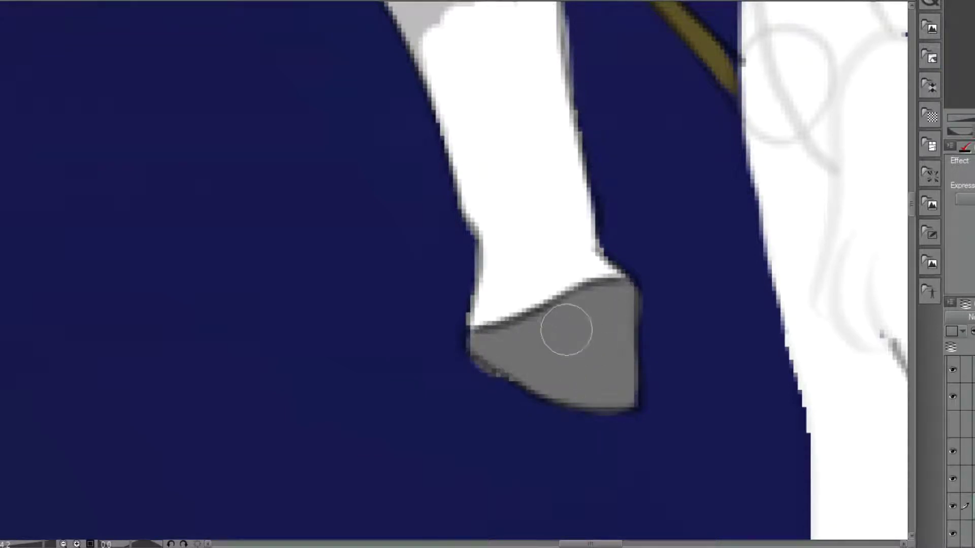
{"action": "left_click_drag", "start_coordinate": [512, 402], "coordinate": [477, 374]}
{"action": "mouse_move", "coordinate": [642, 283]}
{"action": "left_mouse_down"}
{"action": "mouse_move", "coordinate": [894, 547]}
{"action": "mouse_move", "coordinate": [703, 405]}
{"action": "left_mouse_up"}
Shape the upper edge of the outstretched foreleg's white sock into a jagged fur boundary.
{"action": "mouse_move", "coordinate": [597, 118]}
{"action": "left_mouse_down"}
{"action": "mouse_move", "coordinate": [598, 154]}
{"action": "mouse_move", "coordinate": [525, 87]}
{"action": "mouse_move", "coordinate": [472, 126]}
{"action": "mouse_move", "coordinate": [635, 123]}
{"action": "mouse_move", "coordinate": [675, 311]}
{"action": "left_mouse_up"}
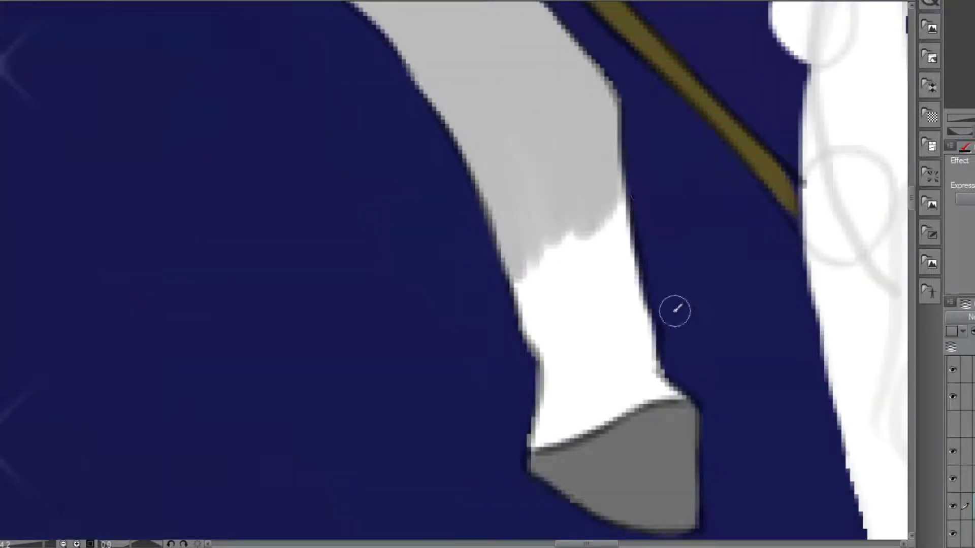
{"action": "left_click_drag", "start_coordinate": [513, 422], "coordinate": [528, 350]}
{"action": "left_click_drag", "start_coordinate": [564, 255], "coordinate": [584, 207]}
{"action": "scroll", "coordinate": [515, 269], "scroll_direction": "down", "scroll_amount": 4}
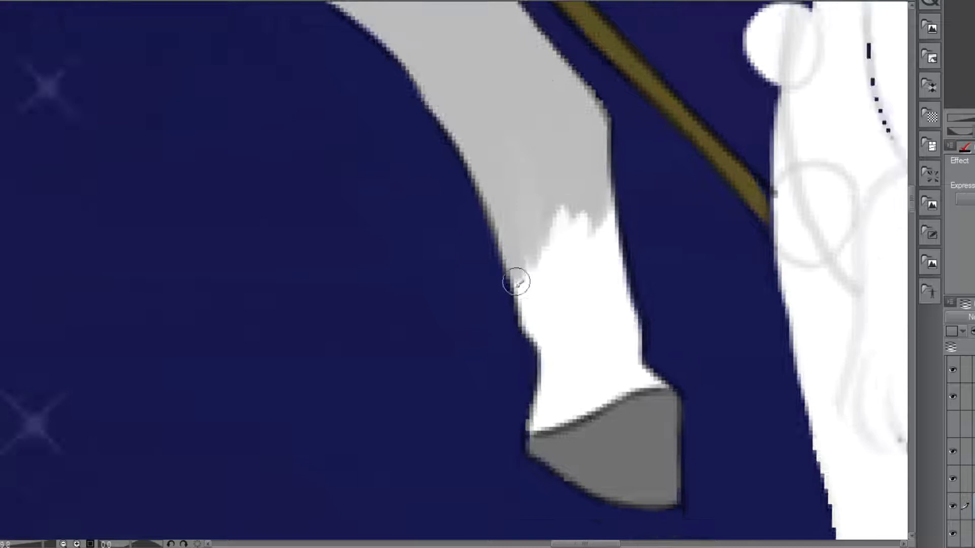
Paint the folded legs beneath the belly light grey and trim the colour to their line art.
{"action": "scroll", "coordinate": [401, 56], "scroll_direction": "up", "scroll_amount": 3}
{"action": "scroll", "coordinate": [413, 76], "scroll_direction": "up", "scroll_amount": 1}
{"action": "mouse_move", "coordinate": [414, 77]}
{"action": "left_mouse_down"}
{"action": "mouse_move", "coordinate": [450, 113]}
{"action": "mouse_move", "coordinate": [441, 81]}
{"action": "left_mouse_up"}
{"action": "mouse_move", "coordinate": [283, 11]}
{"action": "left_mouse_down"}
{"action": "mouse_move", "coordinate": [607, 197]}
{"action": "mouse_move", "coordinate": [652, 197]}
{"action": "left_mouse_up"}
{"action": "mouse_move", "coordinate": [761, 207]}
{"action": "left_mouse_down"}
{"action": "mouse_move", "coordinate": [669, 229]}
{"action": "mouse_move", "coordinate": [609, 301]}
{"action": "mouse_move", "coordinate": [620, 286]}
{"action": "mouse_move", "coordinate": [552, 309]}
{"action": "mouse_move", "coordinate": [400, 262]}
{"action": "mouse_move", "coordinate": [465, 257]}
{"action": "mouse_move", "coordinate": [535, 286]}
{"action": "mouse_move", "coordinate": [597, 236]}
{"action": "mouse_move", "coordinate": [377, 211]}
{"action": "mouse_move", "coordinate": [393, 224]}
{"action": "mouse_move", "coordinate": [349, 104]}
{"action": "mouse_move", "coordinate": [316, 119]}
{"action": "mouse_move", "coordinate": [289, 106]}
{"action": "mouse_move", "coordinate": [333, 128]}
{"action": "mouse_move", "coordinate": [333, 222]}
{"action": "left_mouse_up"}
{"action": "mouse_move", "coordinate": [299, 19]}
{"action": "left_mouse_down"}
{"action": "mouse_move", "coordinate": [394, 296]}
{"action": "mouse_move", "coordinate": [457, 259]}
{"action": "mouse_move", "coordinate": [488, 128]}
{"action": "mouse_move", "coordinate": [414, 127]}
{"action": "mouse_move", "coordinate": [331, 172]}
{"action": "mouse_move", "coordinate": [303, 257]}
{"action": "mouse_move", "coordinate": [325, 266]}
{"action": "left_mouse_up"}
{"action": "left_click_drag", "start_coordinate": [282, 231], "coordinate": [297, 151]}
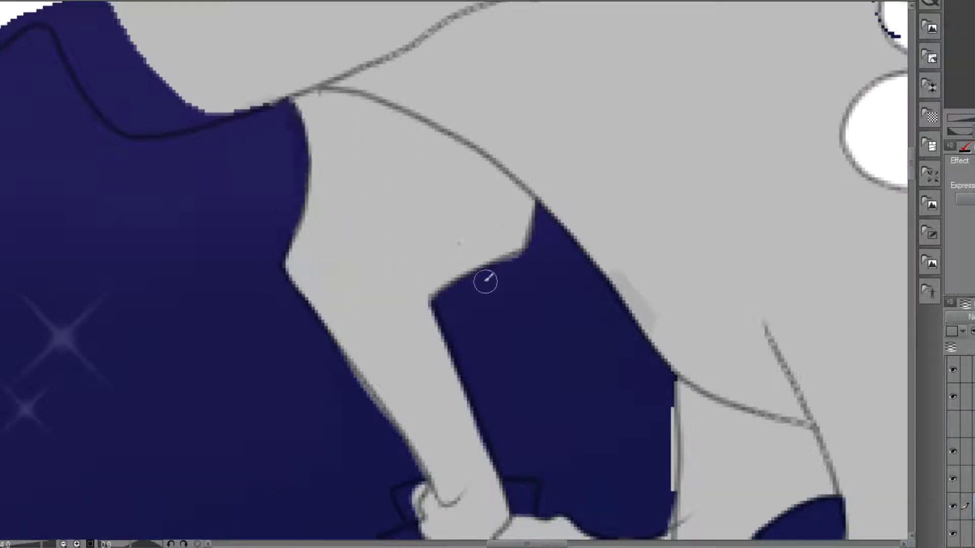
{"action": "left_click_drag", "start_coordinate": [303, 311], "coordinate": [364, 405]}
{"action": "left_click_drag", "start_coordinate": [666, 383], "coordinate": [668, 467]}
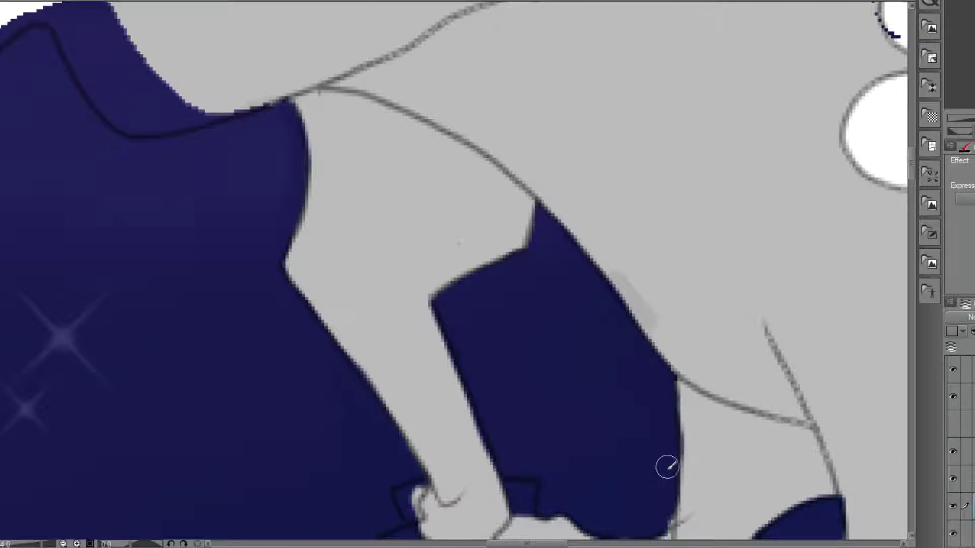
Paint white socks on the folded far foreleg and the far hind leg beneath the belly.
{"action": "left_click_drag", "start_coordinate": [390, 448], "coordinate": [435, 219]}
{"action": "left_click_drag", "start_coordinate": [972, 77], "coordinate": [974, 86]}
{"action": "mouse_move", "coordinate": [603, 286]}
{"action": "left_mouse_down"}
{"action": "mouse_move", "coordinate": [561, 276]}
{"action": "mouse_move", "coordinate": [560, 316]}
{"action": "left_mouse_up"}
{"action": "left_click", "coordinate": [967, 75]}
{"action": "left_click_drag", "start_coordinate": [363, 207], "coordinate": [527, 234]}
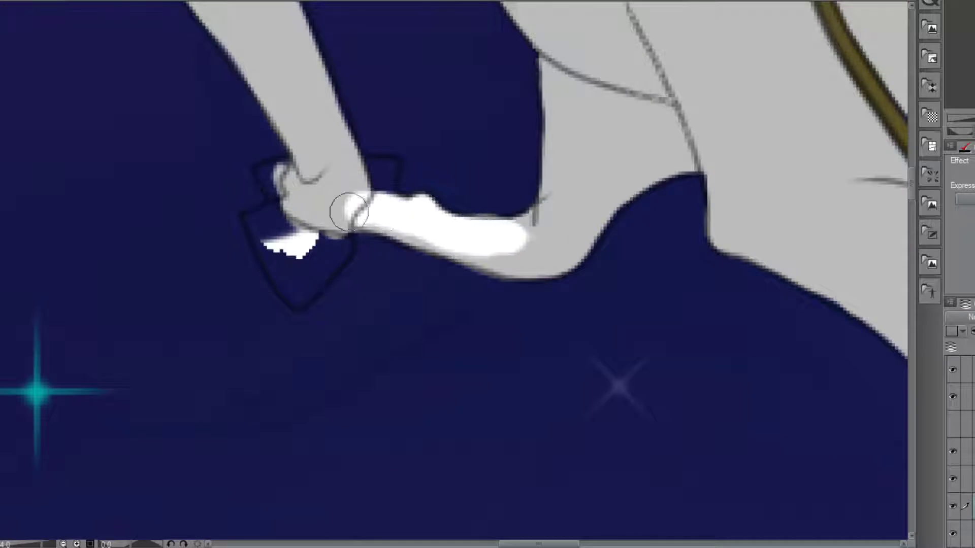
{"action": "mouse_move", "coordinate": [349, 212]}
{"action": "left_mouse_down"}
{"action": "mouse_move", "coordinate": [450, 240]}
{"action": "mouse_move", "coordinate": [458, 196]}
{"action": "left_mouse_up"}
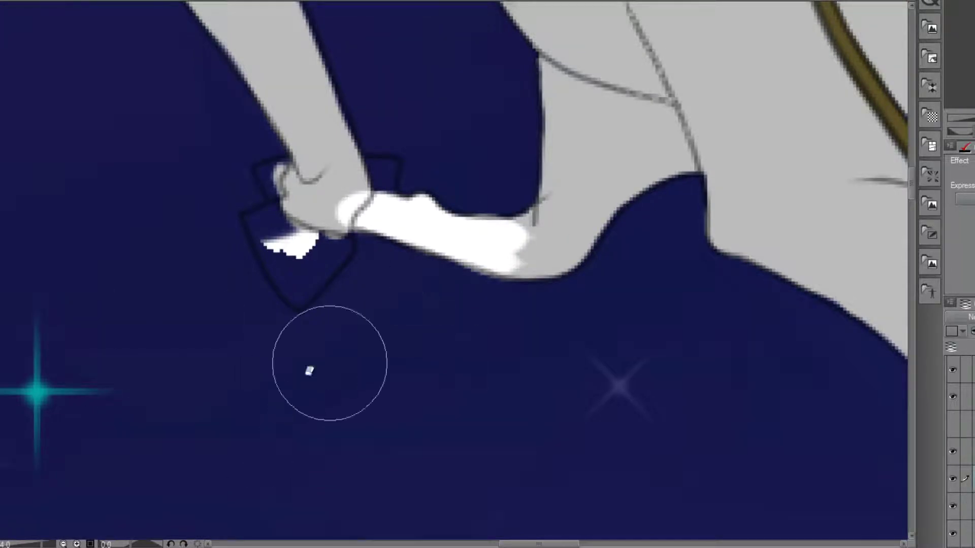
{"action": "mouse_move", "coordinate": [315, 209]}
{"action": "left_mouse_down"}
{"action": "mouse_move", "coordinate": [322, 113]}
{"action": "mouse_move", "coordinate": [320, 170]}
{"action": "mouse_move", "coordinate": [239, 37]}
{"action": "mouse_move", "coordinate": [207, 12]}
{"action": "mouse_move", "coordinate": [230, 22]}
{"action": "left_mouse_up"}
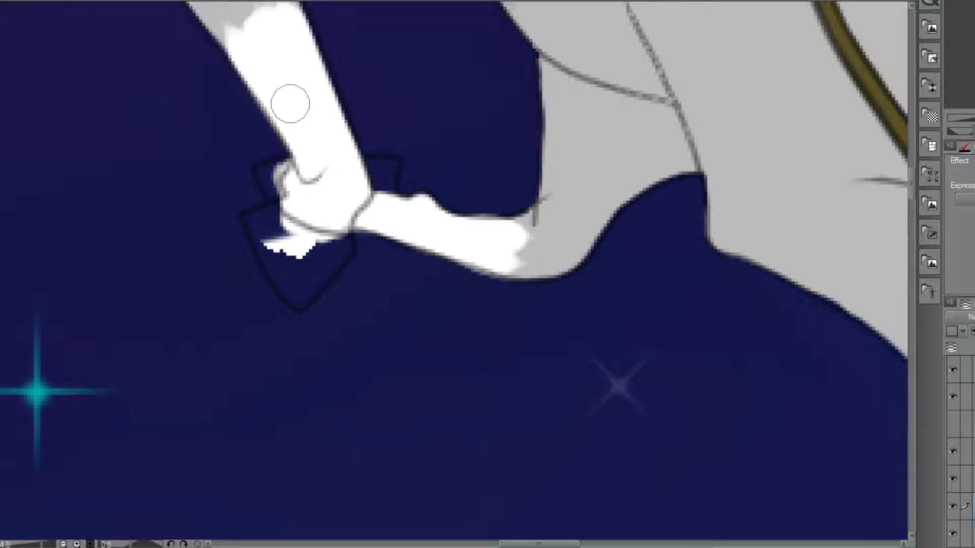
Paint the hooves of the two folded legs dark grey.
{"action": "scroll", "coordinate": [385, 191], "scroll_direction": "down", "scroll_amount": 3}
{"action": "scroll", "coordinate": [355, 218], "scroll_direction": "up", "scroll_amount": 5}
{"action": "mouse_move", "coordinate": [315, 206]}
{"action": "left_mouse_down"}
{"action": "mouse_move", "coordinate": [382, 234]}
{"action": "mouse_move", "coordinate": [430, 241]}
{"action": "mouse_move", "coordinate": [366, 312]}
{"action": "mouse_move", "coordinate": [332, 223]}
{"action": "left_mouse_up"}
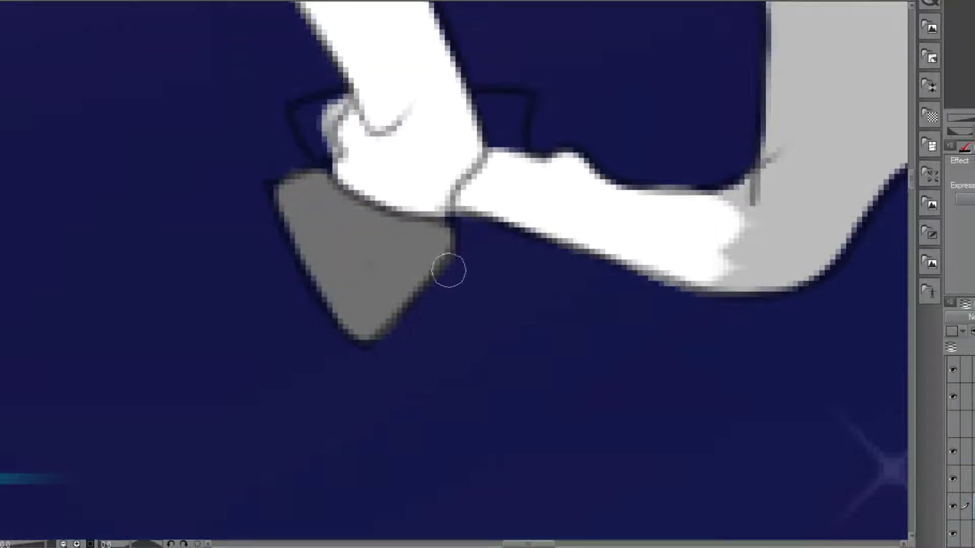
{"action": "mouse_move", "coordinate": [480, 107]}
{"action": "left_mouse_down"}
{"action": "mouse_move", "coordinate": [489, 130]}
{"action": "mouse_move", "coordinate": [515, 106]}
{"action": "mouse_move", "coordinate": [316, 118]}
{"action": "mouse_move", "coordinate": [325, 114]}
{"action": "mouse_move", "coordinate": [326, 151]}
{"action": "mouse_move", "coordinate": [305, 117]}
{"action": "mouse_move", "coordinate": [297, 259]}
{"action": "left_mouse_up"}
{"action": "scroll", "coordinate": [298, 259], "scroll_direction": "down", "scroll_amount": 6}
Colour the stretched hind leg light grey with a white sock, and paint the rein across the body gold-brown.
{"action": "scroll", "coordinate": [437, 275], "scroll_direction": "up", "scroll_amount": 6}
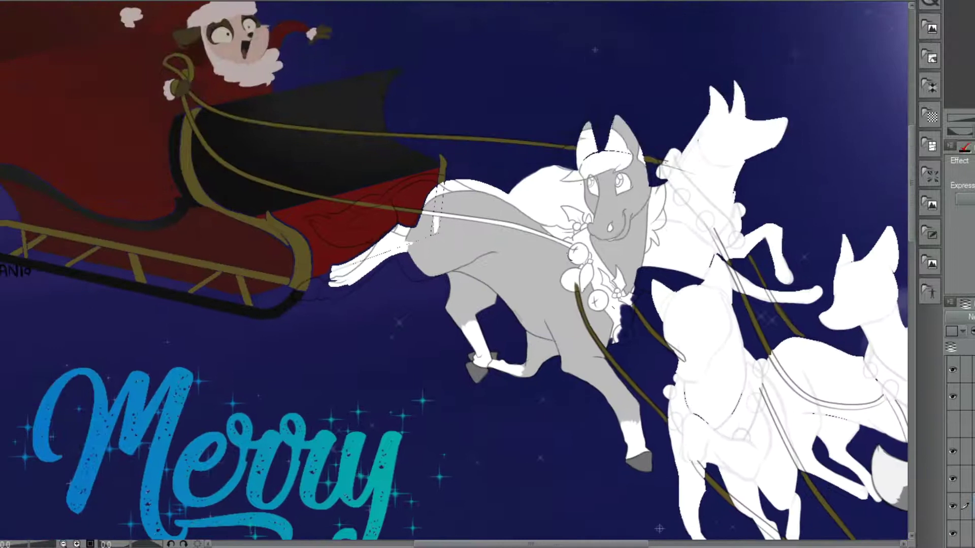
{"action": "scroll", "coordinate": [438, 275], "scroll_direction": "up", "scroll_amount": 3}
{"action": "mouse_move", "coordinate": [401, 92]}
{"action": "left_mouse_down"}
{"action": "mouse_move", "coordinate": [403, 32]}
{"action": "mouse_move", "coordinate": [243, 184]}
{"action": "mouse_move", "coordinate": [285, 298]}
{"action": "mouse_move", "coordinate": [279, 224]}
{"action": "left_mouse_up"}
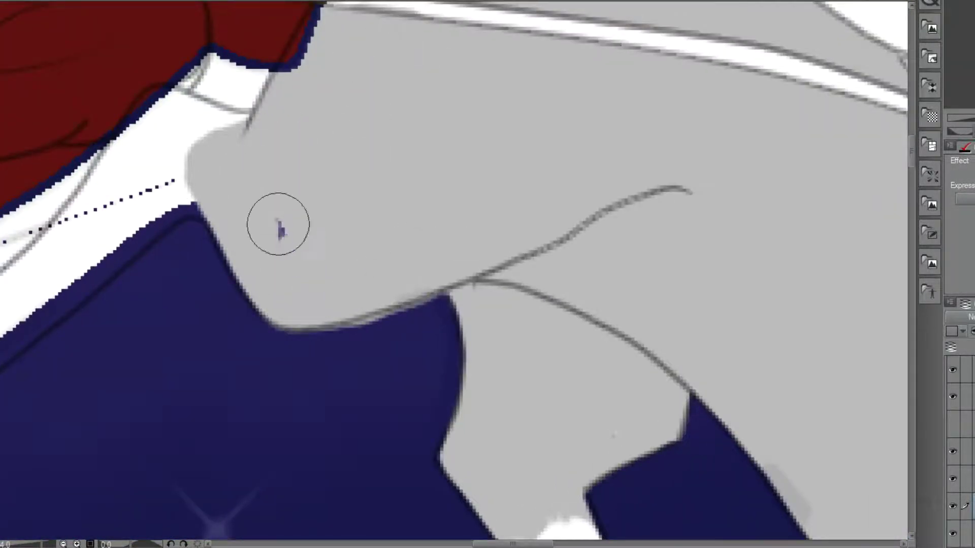
{"action": "left_click", "coordinate": [962, 73]}
{"action": "mouse_move", "coordinate": [664, 172]}
{"action": "left_mouse_down"}
{"action": "mouse_move", "coordinate": [655, 127]}
{"action": "mouse_move", "coordinate": [543, 226]}
{"action": "mouse_move", "coordinate": [313, 370]}
{"action": "mouse_move", "coordinate": [343, 380]}
{"action": "mouse_move", "coordinate": [452, 341]}
{"action": "mouse_move", "coordinate": [670, 185]}
{"action": "mouse_move", "coordinate": [630, 167]}
{"action": "left_mouse_up"}
{"action": "left_click_drag", "start_coordinate": [439, 305], "coordinate": [483, 306]}
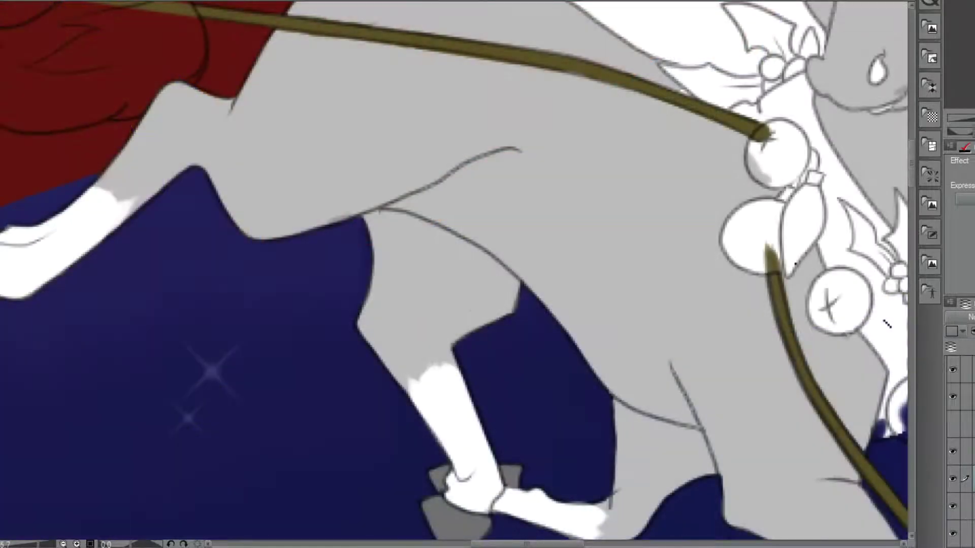
Paint a white underbelly patch with a jagged fur edge from the hind thigh to the front leg.
{"action": "mouse_move", "coordinate": [654, 370]}
{"action": "left_mouse_down"}
{"action": "mouse_move", "coordinate": [653, 344]}
{"action": "mouse_move", "coordinate": [631, 398]}
{"action": "mouse_move", "coordinate": [637, 341]}
{"action": "mouse_move", "coordinate": [594, 270]}
{"action": "mouse_move", "coordinate": [469, 157]}
{"action": "mouse_move", "coordinate": [383, 218]}
{"action": "mouse_move", "coordinate": [520, 272]}
{"action": "mouse_move", "coordinate": [639, 401]}
{"action": "mouse_move", "coordinate": [544, 272]}
{"action": "mouse_move", "coordinate": [583, 298]}
{"action": "mouse_move", "coordinate": [529, 200]}
{"action": "mouse_move", "coordinate": [465, 161]}
{"action": "mouse_move", "coordinate": [523, 254]}
{"action": "left_mouse_up"}
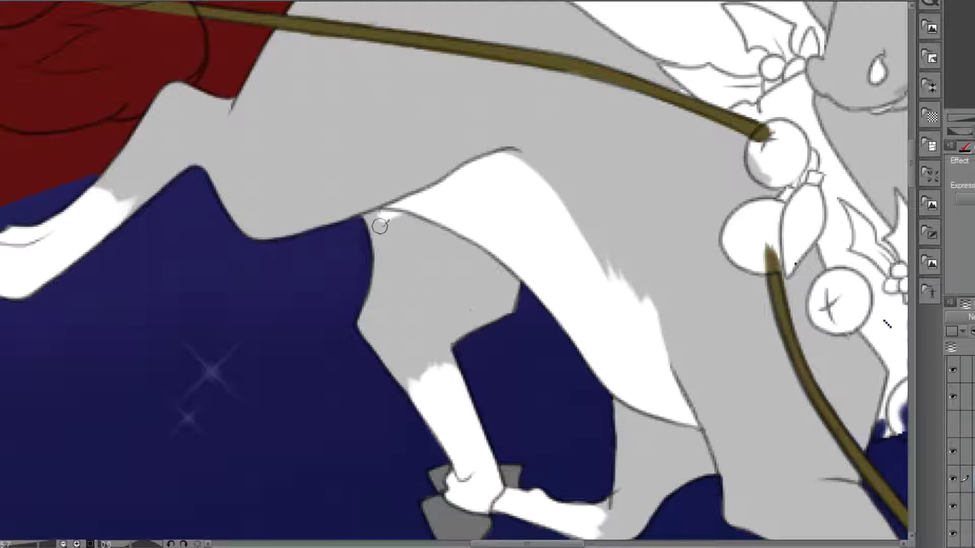
{"action": "scroll", "coordinate": [305, 157], "scroll_direction": "down", "scroll_amount": 1}
{"action": "scroll", "coordinate": [279, 186], "scroll_direction": "down", "scroll_amount": 1}
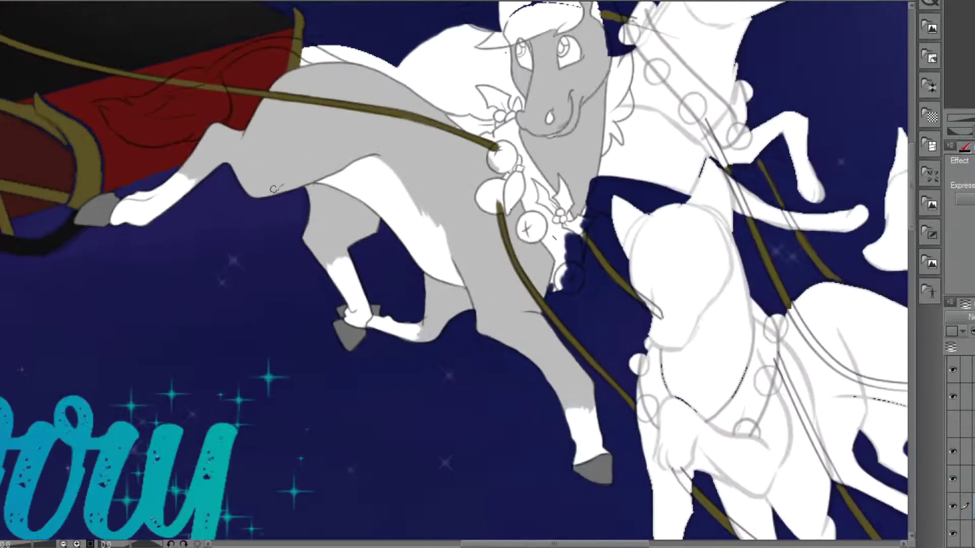
{"action": "left_click_drag", "start_coordinate": [277, 188], "coordinate": [370, 253]}
{"action": "left_click_drag", "start_coordinate": [514, 432], "coordinate": [502, 236]}
{"action": "scroll", "coordinate": [502, 236], "scroll_direction": "up", "scroll_amount": 1}
{"action": "scroll", "coordinate": [502, 234], "scroll_direction": "up", "scroll_amount": 2}
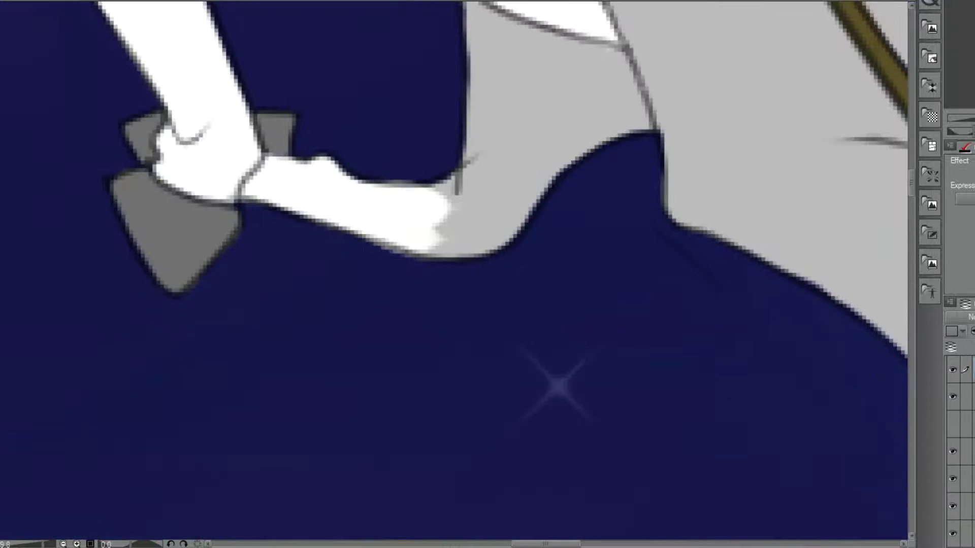
Paint the horse's chest collar band red from the neck down to its lower tip.
{"action": "key", "text": "["}
{"action": "scroll", "coordinate": [426, 184], "scroll_direction": "down", "scroll_amount": 3}
{"action": "left_click_drag", "start_coordinate": [815, 164], "coordinate": [533, 184]}
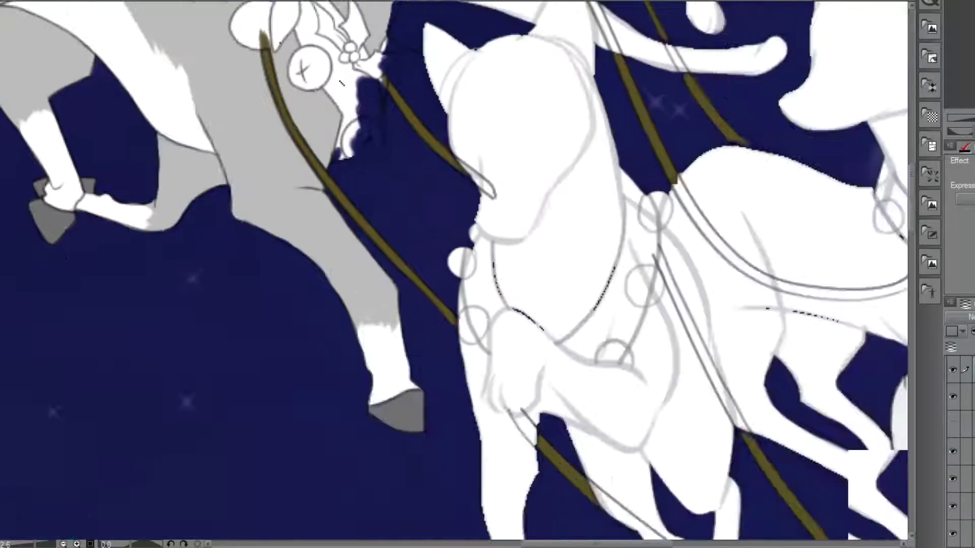
{"action": "left_click_drag", "start_coordinate": [711, 528], "coordinate": [429, 10]}
{"action": "scroll", "coordinate": [315, 293], "scroll_direction": "up", "scroll_amount": 2}
{"action": "scroll", "coordinate": [635, 213], "scroll_direction": "down", "scroll_amount": 1}
{"action": "left_click_drag", "start_coordinate": [406, 61], "coordinate": [721, 498]}
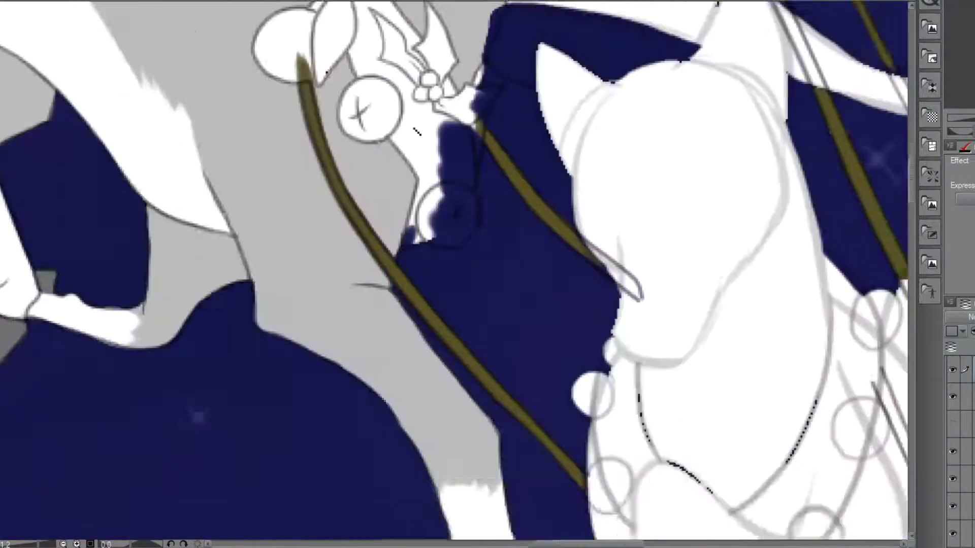
{"action": "left_click_drag", "start_coordinate": [376, 116], "coordinate": [465, 293]}
{"action": "scroll", "coordinate": [466, 292], "scroll_direction": "up", "scroll_amount": 2}
{"action": "left_click_drag", "start_coordinate": [633, 293], "coordinate": [617, 422]}
{"action": "mouse_move", "coordinate": [566, 488]}
{"action": "left_mouse_down"}
{"action": "mouse_move", "coordinate": [544, 496]}
{"action": "mouse_move", "coordinate": [533, 446]}
{"action": "mouse_move", "coordinate": [541, 378]}
{"action": "mouse_move", "coordinate": [481, 308]}
{"action": "left_mouse_up"}
{"action": "left_click_drag", "start_coordinate": [558, 224], "coordinate": [406, 8]}
{"action": "mouse_move", "coordinate": [421, 77]}
{"action": "left_mouse_down"}
{"action": "mouse_move", "coordinate": [489, 292]}
{"action": "mouse_move", "coordinate": [597, 420]}
{"action": "mouse_move", "coordinate": [448, 98]}
{"action": "mouse_move", "coordinate": [497, 192]}
{"action": "left_mouse_up"}
{"action": "mouse_move", "coordinate": [457, 127]}
{"action": "left_mouse_down"}
{"action": "mouse_move", "coordinate": [507, 371]}
{"action": "mouse_move", "coordinate": [611, 432]}
{"action": "left_mouse_up"}
{"action": "left_click_drag", "start_coordinate": [584, 287], "coordinate": [539, 254]}
{"action": "left_click_drag", "start_coordinate": [571, 337], "coordinate": [545, 235]}
{"action": "left_click_drag", "start_coordinate": [553, 300], "coordinate": [538, 198]}
{"action": "mouse_move", "coordinate": [542, 264]}
{"action": "left_mouse_down"}
{"action": "mouse_move", "coordinate": [488, 239]}
{"action": "mouse_move", "coordinate": [516, 218]}
{"action": "left_mouse_up"}
{"action": "mouse_move", "coordinate": [553, 361]}
{"action": "left_mouse_down"}
{"action": "mouse_move", "coordinate": [536, 401]}
{"action": "mouse_move", "coordinate": [519, 253]}
{"action": "left_mouse_up"}
{"action": "left_click_drag", "start_coordinate": [482, 422], "coordinate": [431, 116]}
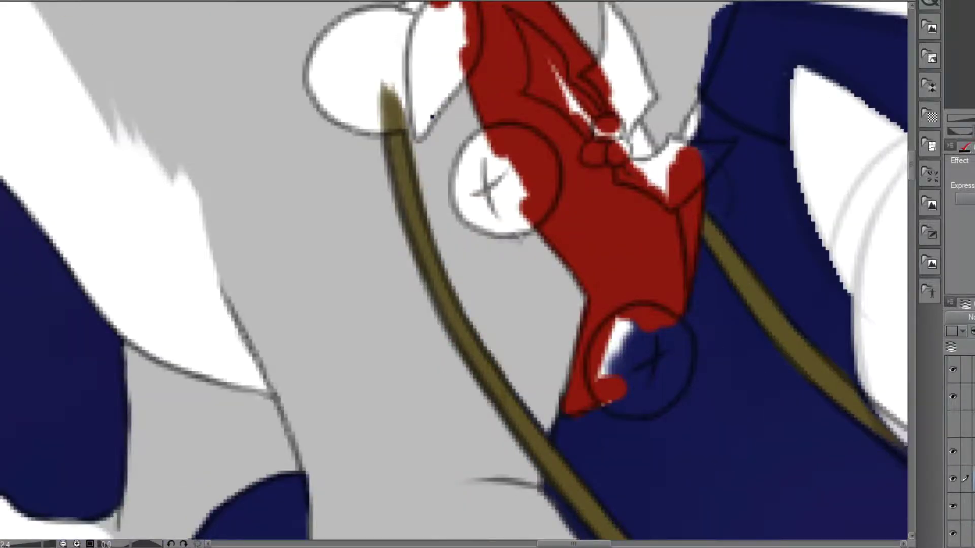
Paint the round bells along the red collar pale yellow, including the small one on its far side.
{"action": "scroll", "coordinate": [457, 274], "scroll_direction": "down", "scroll_amount": 3}
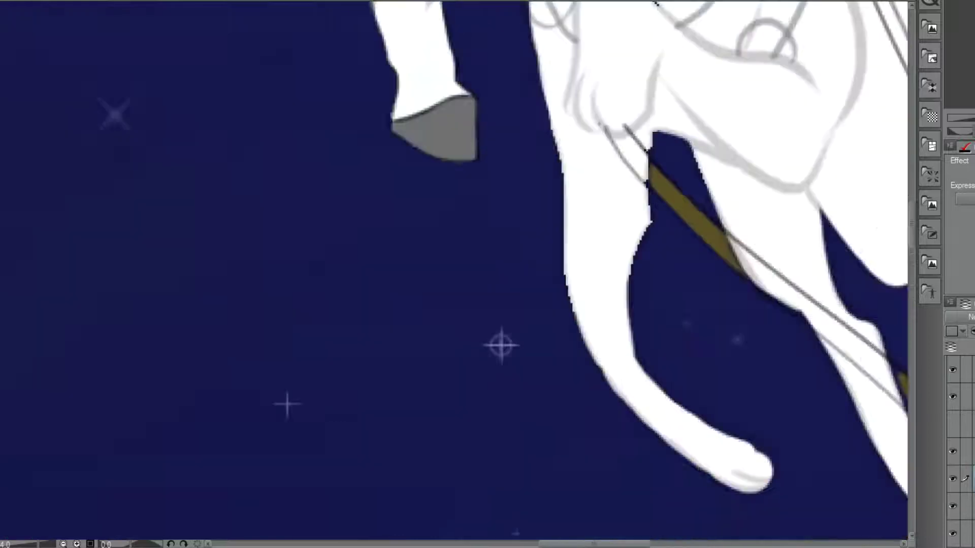
{"action": "scroll", "coordinate": [679, 181], "scroll_direction": "up", "scroll_amount": 5}
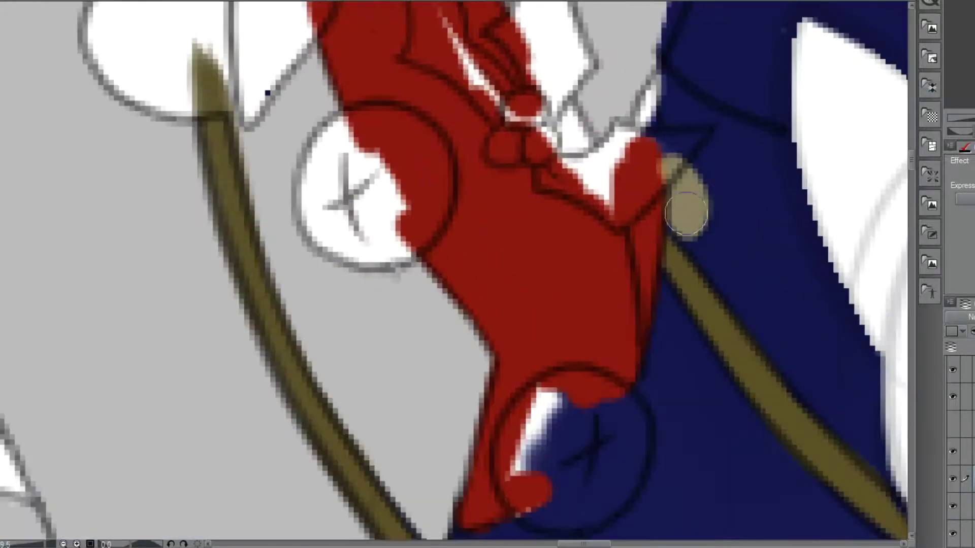
{"action": "mouse_move", "coordinate": [528, 502]}
{"action": "left_mouse_down"}
{"action": "mouse_move", "coordinate": [620, 464]}
{"action": "mouse_move", "coordinate": [609, 389]}
{"action": "mouse_move", "coordinate": [525, 497]}
{"action": "mouse_move", "coordinate": [533, 502]}
{"action": "left_mouse_up"}
{"action": "key", "text": "ctrl+z"}
{"action": "left_click", "coordinate": [973, 506]}
{"action": "mouse_move", "coordinate": [674, 193]}
{"action": "left_mouse_down"}
{"action": "mouse_move", "coordinate": [679, 220]}
{"action": "mouse_move", "coordinate": [685, 198]}
{"action": "left_mouse_up"}
{"action": "mouse_move", "coordinate": [530, 499]}
{"action": "left_mouse_down"}
{"action": "mouse_move", "coordinate": [528, 422]}
{"action": "mouse_move", "coordinate": [534, 500]}
{"action": "mouse_move", "coordinate": [584, 446]}
{"action": "left_mouse_up"}
{"action": "mouse_move", "coordinate": [366, 236]}
{"action": "left_mouse_down"}
{"action": "mouse_move", "coordinate": [328, 155]}
{"action": "mouse_move", "coordinate": [362, 158]}
{"action": "mouse_move", "coordinate": [375, 178]}
{"action": "mouse_move", "coordinate": [524, 474]}
{"action": "left_mouse_up"}
{"action": "mouse_move", "coordinate": [363, 179]}
{"action": "left_mouse_down"}
{"action": "mouse_move", "coordinate": [424, 83]}
{"action": "mouse_move", "coordinate": [319, 152]}
{"action": "mouse_move", "coordinate": [349, 110]}
{"action": "left_mouse_up"}
Paint the pointed ornament green with pale dots and a light green cap, and the round ornament blue with a pale lavender cap.
{"action": "mouse_move", "coordinate": [416, 389]}
{"action": "left_mouse_down"}
{"action": "mouse_move", "coordinate": [426, 350]}
{"action": "mouse_move", "coordinate": [398, 330]}
{"action": "mouse_move", "coordinate": [454, 203]}
{"action": "mouse_move", "coordinate": [463, 259]}
{"action": "mouse_move", "coordinate": [421, 315]}
{"action": "left_mouse_up"}
{"action": "left_click_drag", "start_coordinate": [460, 181], "coordinate": [464, 182]}
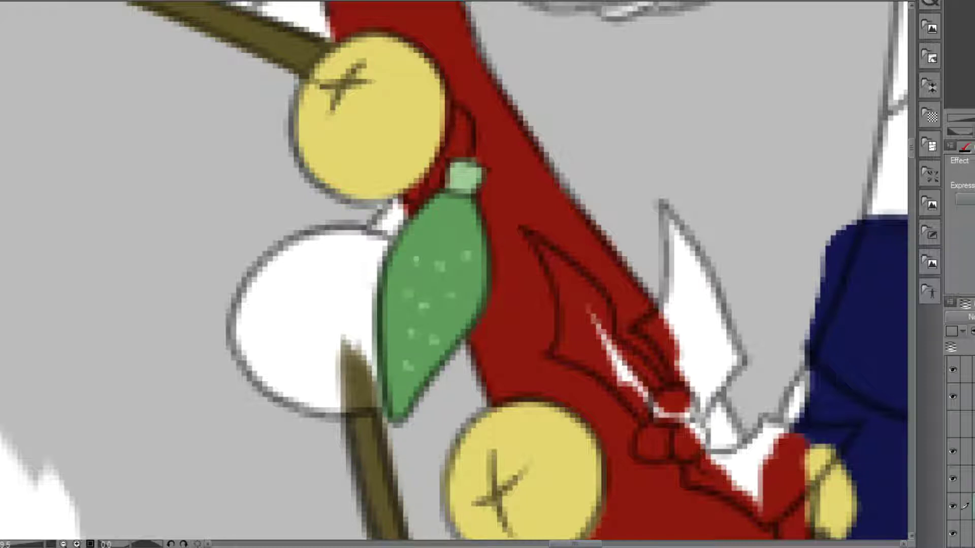
{"action": "mouse_move", "coordinate": [347, 301]}
{"action": "left_mouse_down"}
{"action": "mouse_move", "coordinate": [371, 404]}
{"action": "mouse_move", "coordinate": [286, 391]}
{"action": "mouse_move", "coordinate": [330, 232]}
{"action": "mouse_move", "coordinate": [347, 236]}
{"action": "mouse_move", "coordinate": [247, 348]}
{"action": "left_mouse_up"}
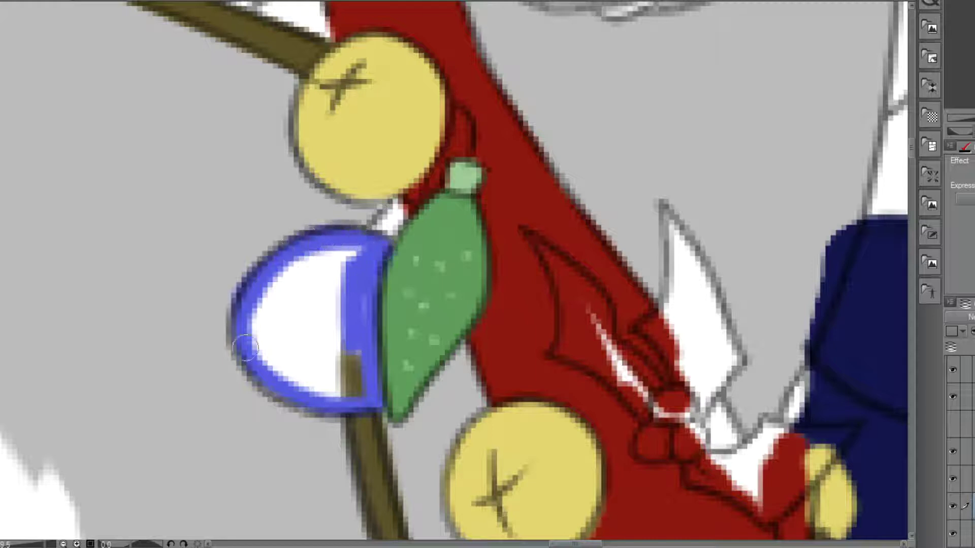
{"action": "mouse_move", "coordinate": [350, 264]}
{"action": "left_mouse_down"}
{"action": "mouse_move", "coordinate": [337, 338]}
{"action": "mouse_move", "coordinate": [315, 261]}
{"action": "mouse_move", "coordinate": [303, 343]}
{"action": "left_mouse_up"}
{"action": "left_click_drag", "start_coordinate": [393, 220], "coordinate": [392, 221]}
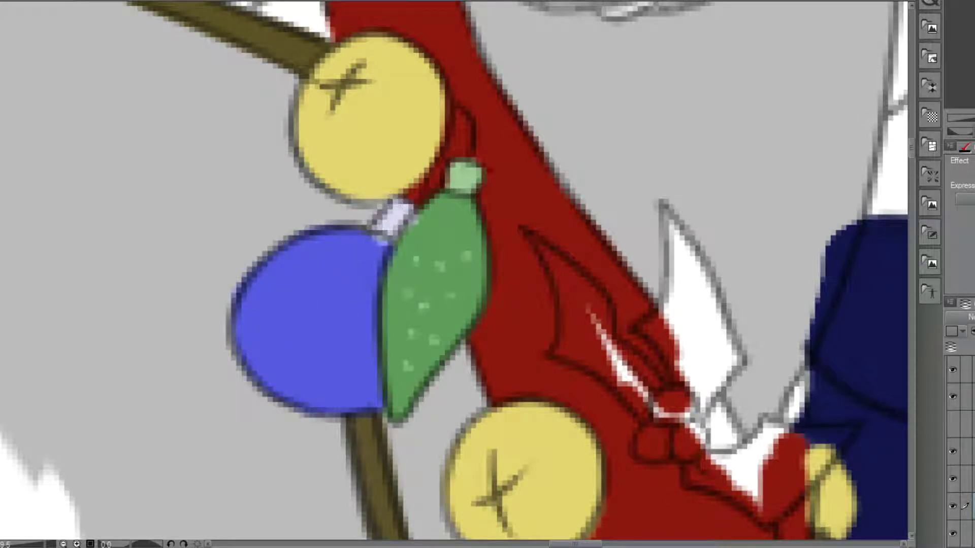
Select the round blue ornament's fill and paint brighter blue wavy stripes and pale highlights inside it.
{"action": "key", "text": "w"}
{"action": "left_click", "coordinate": [298, 284]}
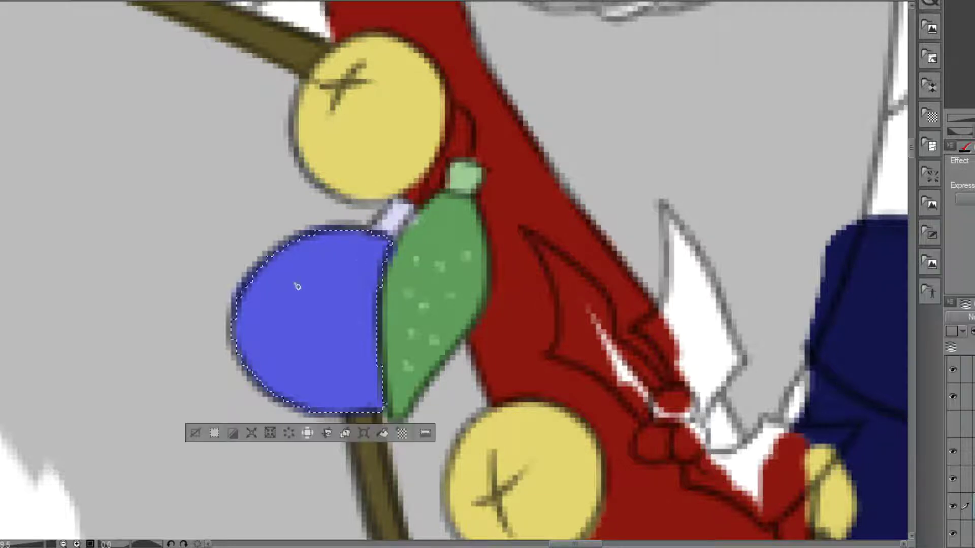
{"action": "mouse_move", "coordinate": [297, 246]}
{"action": "left_mouse_down"}
{"action": "mouse_move", "coordinate": [381, 266]}
{"action": "mouse_move", "coordinate": [277, 239]}
{"action": "mouse_move", "coordinate": [318, 355]}
{"action": "mouse_move", "coordinate": [363, 380]}
{"action": "mouse_move", "coordinate": [304, 404]}
{"action": "left_mouse_up"}
{"action": "mouse_move", "coordinate": [347, 224]}
{"action": "left_mouse_down"}
{"action": "mouse_move", "coordinate": [384, 284]}
{"action": "mouse_move", "coordinate": [376, 401]}
{"action": "mouse_move", "coordinate": [356, 248]}
{"action": "mouse_move", "coordinate": [318, 254]}
{"action": "mouse_move", "coordinate": [297, 272]}
{"action": "left_mouse_up"}
{"action": "left_click_drag", "start_coordinate": [262, 300], "coordinate": [269, 366]}
{"action": "key", "text": "ctrl+d"}
Cover white gaps along the collar's edge with red, and paint the berries of both holly clusters muted red.
{"action": "scroll", "coordinate": [162, 221], "scroll_direction": "down", "scroll_amount": 1}
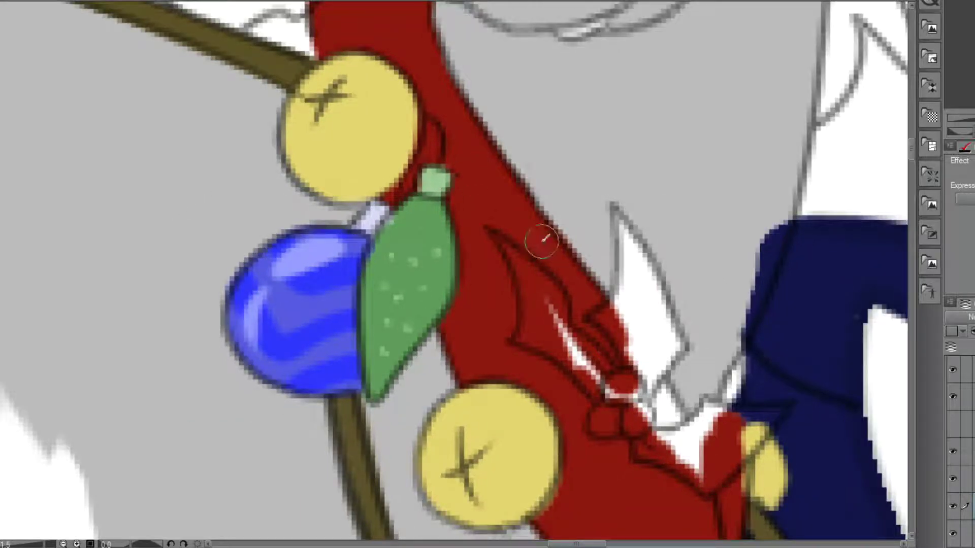
{"action": "left_click_drag", "start_coordinate": [698, 465], "coordinate": [615, 357]}
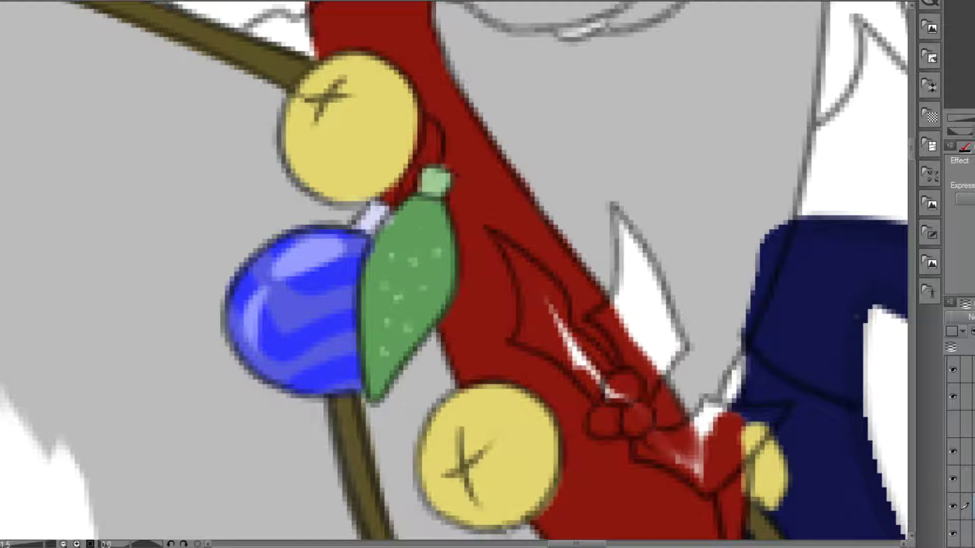
{"action": "scroll", "coordinate": [607, 414], "scroll_direction": "up", "scroll_amount": 2}
{"action": "mouse_move", "coordinate": [629, 374]}
{"action": "left_mouse_down"}
{"action": "mouse_move", "coordinate": [608, 424]}
{"action": "mouse_move", "coordinate": [643, 422]}
{"action": "left_mouse_up"}
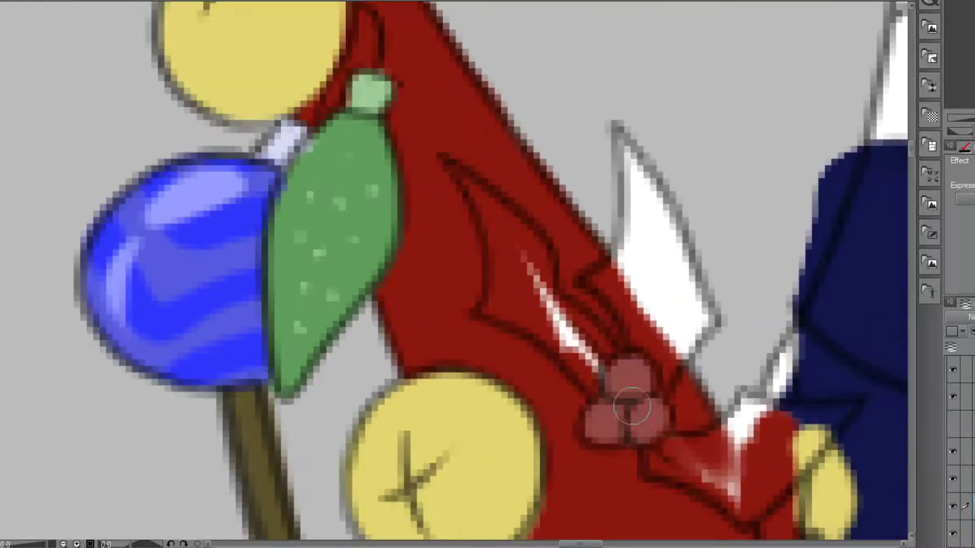
{"action": "scroll", "coordinate": [613, 382], "scroll_direction": "down", "scroll_amount": 3}
{"action": "mouse_move", "coordinate": [386, 102]}
{"action": "left_mouse_down"}
{"action": "mouse_move", "coordinate": [608, 213]}
{"action": "mouse_move", "coordinate": [671, 362]}
{"action": "left_mouse_up"}
{"action": "scroll", "coordinate": [700, 279], "scroll_direction": "up", "scroll_amount": 2}
{"action": "mouse_move", "coordinate": [701, 279]}
{"action": "left_mouse_down"}
{"action": "mouse_move", "coordinate": [735, 262]}
{"action": "mouse_move", "coordinate": [642, 314]}
{"action": "mouse_move", "coordinate": [678, 286]}
{"action": "mouse_move", "coordinate": [644, 284]}
{"action": "left_mouse_up"}
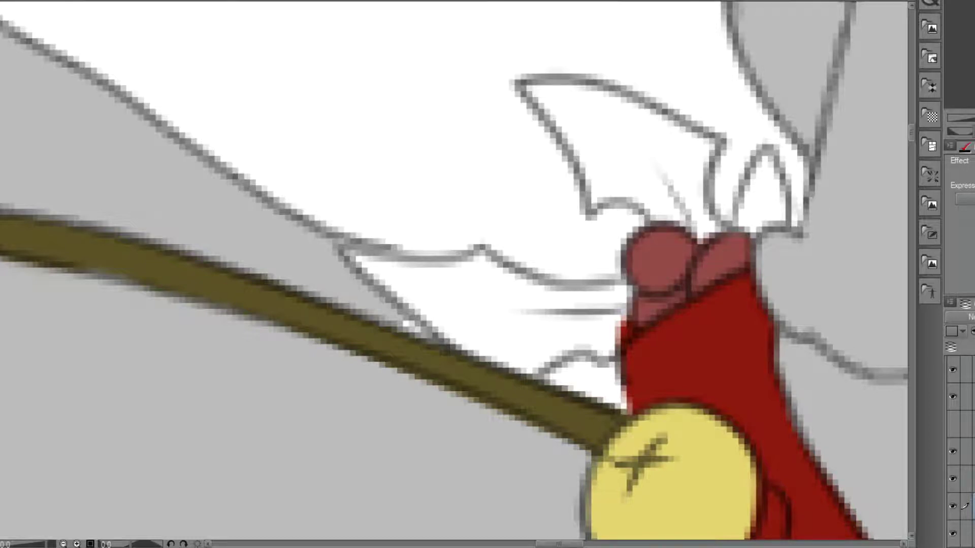
Select the upper holly cluster's leaves and paint them green with darker bases near the berries.
{"action": "left_click", "coordinate": [489, 332]}
{"action": "left_click", "coordinate": [640, 195]}
{"action": "left_click", "coordinate": [754, 203]}
{"action": "key", "text": "b"}
{"action": "mouse_move", "coordinate": [448, 270]}
{"action": "left_mouse_down"}
{"action": "mouse_move", "coordinate": [583, 328]}
{"action": "mouse_move", "coordinate": [789, 293]}
{"action": "left_mouse_up"}
{"action": "mouse_move", "coordinate": [614, 325]}
{"action": "left_mouse_down"}
{"action": "mouse_move", "coordinate": [605, 370]}
{"action": "mouse_move", "coordinate": [739, 271]}
{"action": "left_mouse_up"}
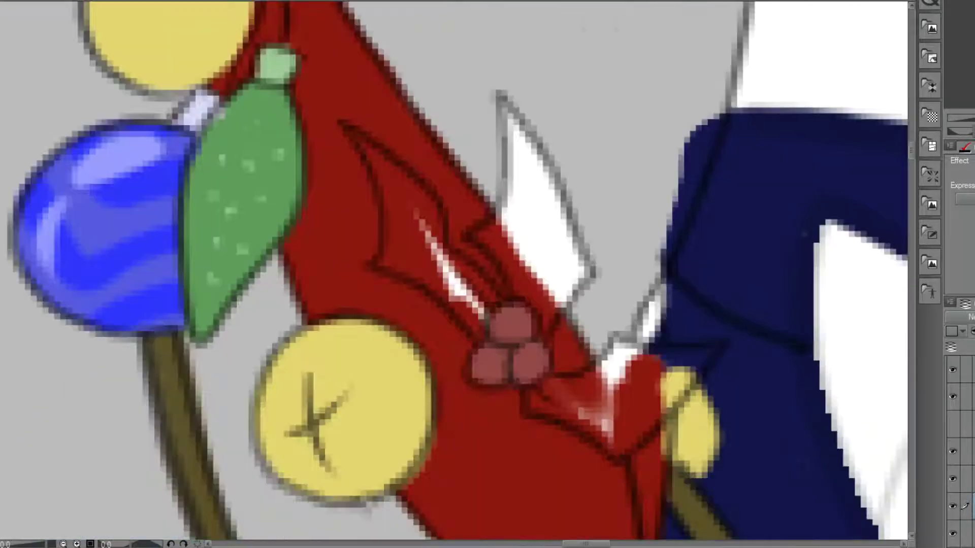
Select the lower holly cluster's leaves, paint them dark green at the berries and lighter green outward, and clear the selection.
{"action": "left_click", "coordinate": [567, 230]}
{"action": "left_click", "coordinate": [528, 279]}
{"action": "left_click", "coordinate": [634, 397]}
{"action": "left_click", "coordinate": [693, 360]}
{"action": "left_click", "coordinate": [569, 391]}
{"action": "left_click", "coordinate": [446, 278]}
{"action": "left_click", "coordinate": [412, 229]}
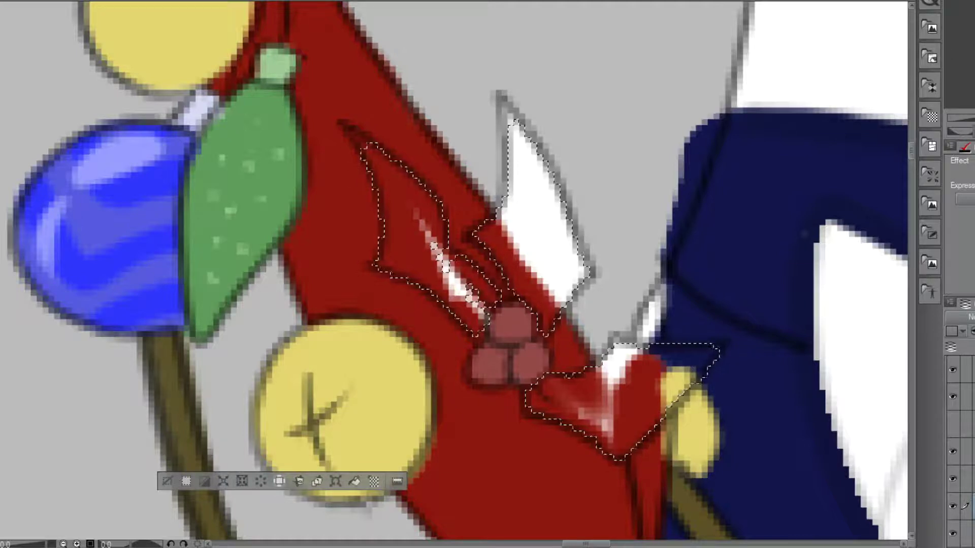
{"action": "key", "text": "b"}
{"action": "left_click_drag", "start_coordinate": [475, 325], "coordinate": [546, 365]}
{"action": "scroll", "coordinate": [546, 365], "scroll_direction": "down", "scroll_amount": 5}
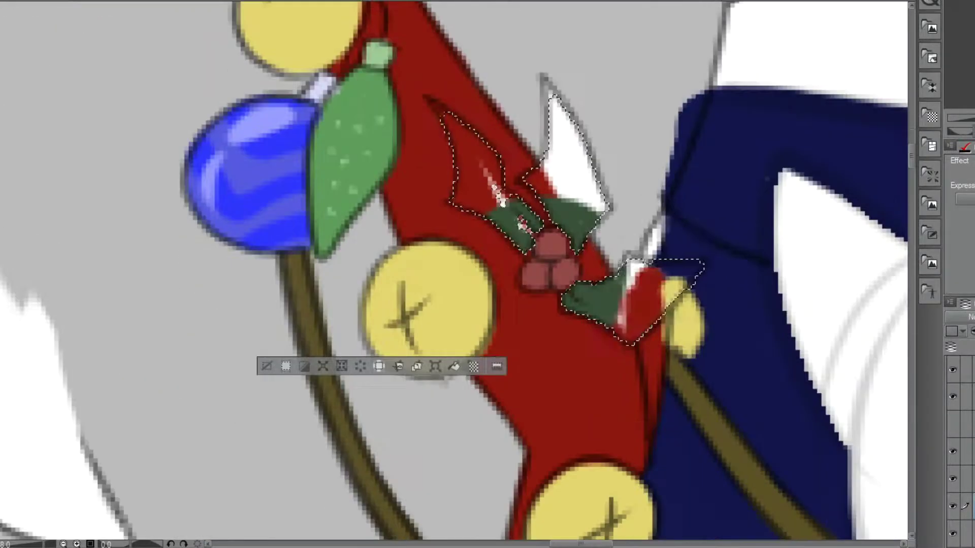
{"action": "mouse_move", "coordinate": [634, 304]}
{"action": "left_mouse_down"}
{"action": "mouse_move", "coordinate": [557, 87]}
{"action": "mouse_move", "coordinate": [479, 105]}
{"action": "mouse_move", "coordinate": [495, 188]}
{"action": "mouse_move", "coordinate": [533, 130]}
{"action": "mouse_move", "coordinate": [543, 157]}
{"action": "left_mouse_up"}
{"action": "key", "text": "ctrl+d"}
Blend dark shading into the lower cluster's holly leaves and clean up the adjoining chest edge with grey and navy.
{"action": "scroll", "coordinate": [610, 201], "scroll_direction": "up", "scroll_amount": 3}
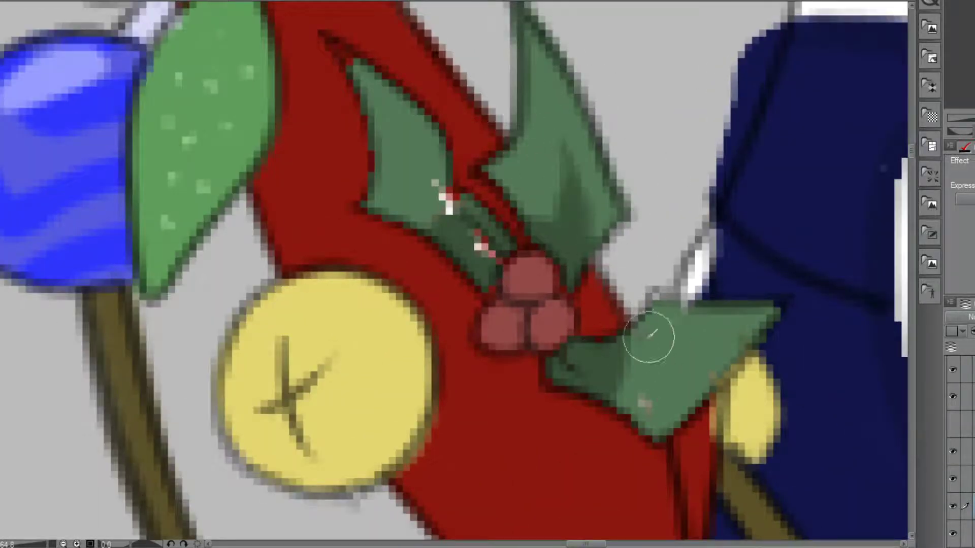
{"action": "left_click_drag", "start_coordinate": [589, 371], "coordinate": [683, 381]}
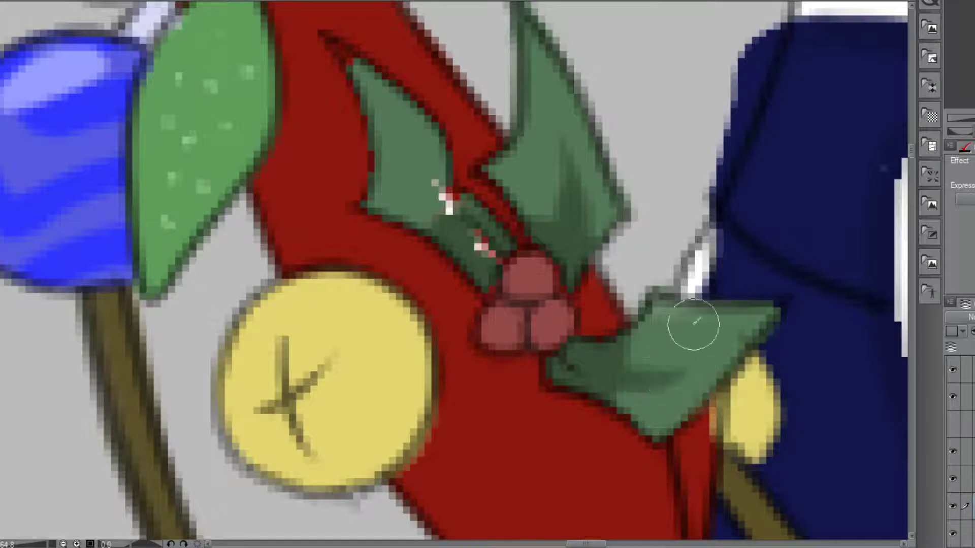
{"action": "mouse_move", "coordinate": [707, 92]}
{"action": "left_mouse_down"}
{"action": "mouse_move", "coordinate": [747, 39]}
{"action": "mouse_move", "coordinate": [687, 191]}
{"action": "left_mouse_up"}
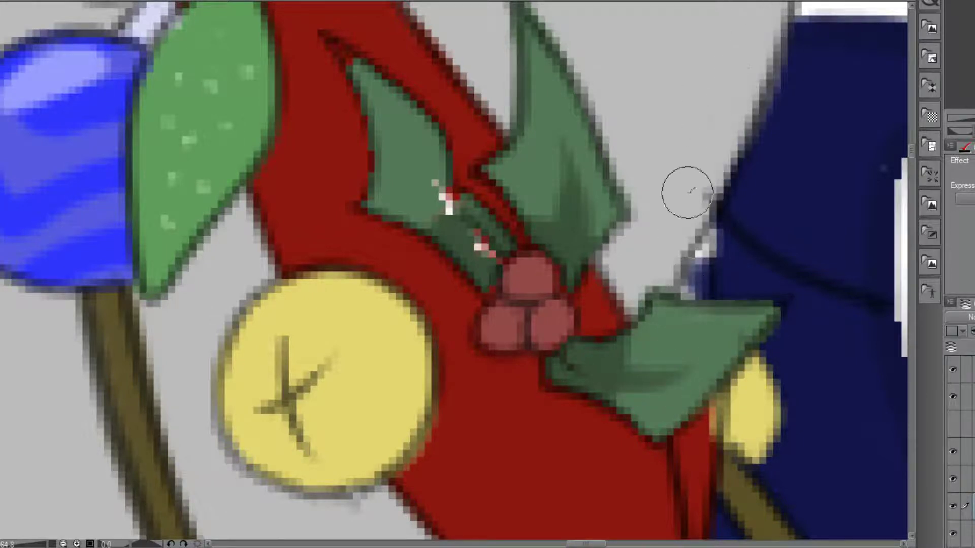
{"action": "left_click_drag", "start_coordinate": [694, 283], "coordinate": [718, 277]}
Cover the specks on the leaf overlapping the collar with green, extend the colour to its tip and shade its vein.
{"action": "mouse_move", "coordinate": [475, 235]}
{"action": "left_mouse_down"}
{"action": "mouse_move", "coordinate": [454, 235]}
{"action": "mouse_move", "coordinate": [473, 241]}
{"action": "mouse_move", "coordinate": [403, 174]}
{"action": "left_mouse_up"}
{"action": "left_click_drag", "start_coordinate": [375, 93], "coordinate": [320, 32]}
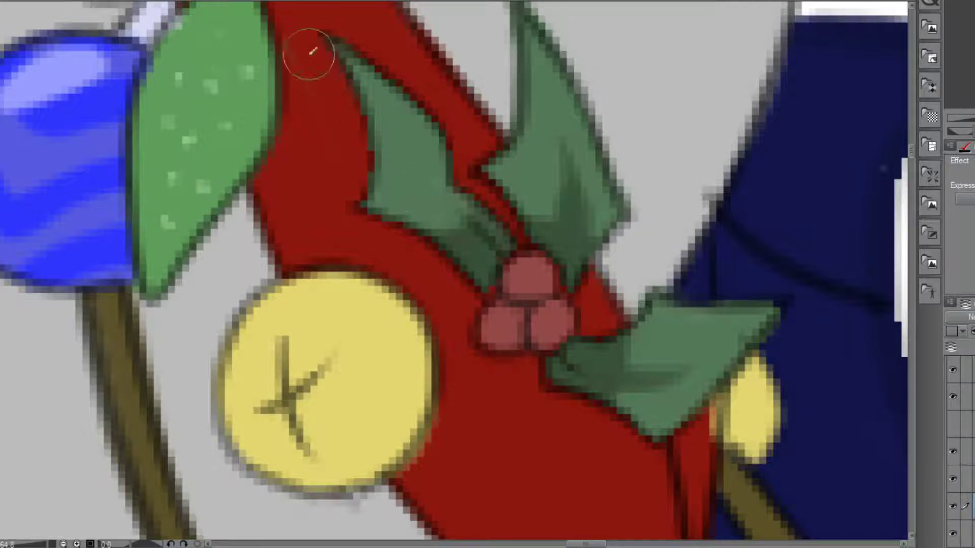
{"action": "left_click_drag", "start_coordinate": [477, 253], "coordinate": [416, 185]}
{"action": "scroll", "coordinate": [592, 250], "scroll_direction": "down", "scroll_amount": 2}
{"action": "scroll", "coordinate": [397, 110], "scroll_direction": "up", "scroll_amount": 2}
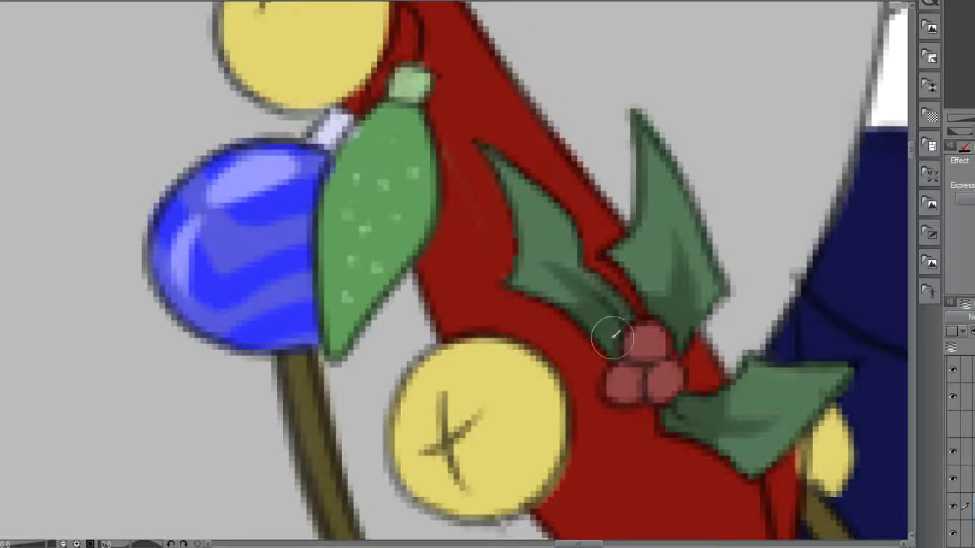
Blend dark vein shading into the upper cluster's holly leaves and fill their uncoloured tips and edges with green.
{"action": "left_click_drag", "start_coordinate": [436, 76], "coordinate": [772, 397]}
{"action": "left_click_drag", "start_coordinate": [697, 38], "coordinate": [701, 211]}
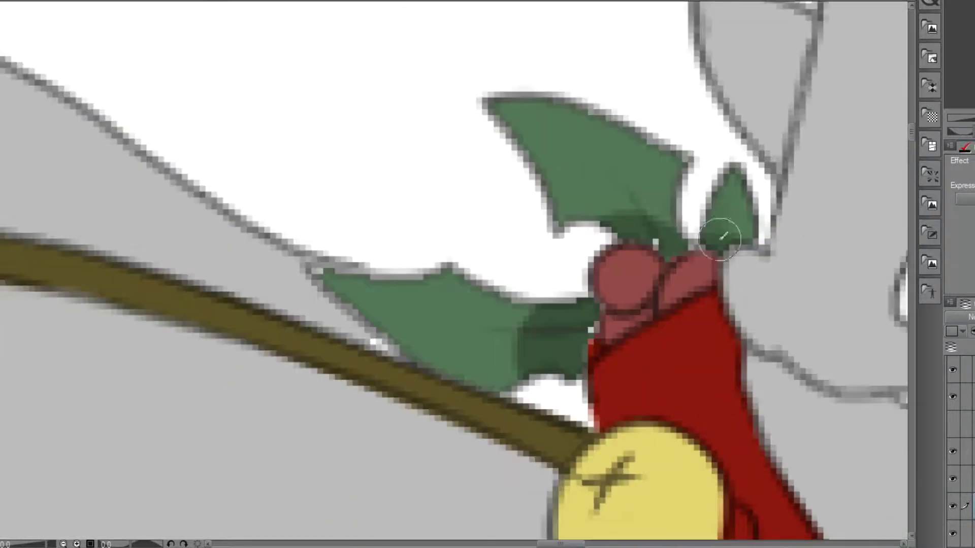
{"action": "mouse_move", "coordinate": [641, 231]}
{"action": "left_mouse_down"}
{"action": "mouse_move", "coordinate": [668, 251]}
{"action": "mouse_move", "coordinate": [631, 183]}
{"action": "left_mouse_up"}
{"action": "mouse_move", "coordinate": [545, 105]}
{"action": "left_mouse_down"}
{"action": "mouse_move", "coordinate": [662, 158]}
{"action": "mouse_move", "coordinate": [580, 117]}
{"action": "left_mouse_up"}
{"action": "left_click_drag", "start_coordinate": [315, 272], "coordinate": [485, 388]}
{"action": "mouse_move", "coordinate": [516, 324]}
{"action": "left_mouse_down"}
{"action": "mouse_move", "coordinate": [477, 350]}
{"action": "mouse_move", "coordinate": [500, 356]}
{"action": "mouse_move", "coordinate": [559, 327]}
{"action": "mouse_move", "coordinate": [503, 298]}
{"action": "mouse_move", "coordinate": [418, 333]}
{"action": "mouse_move", "coordinate": [502, 343]}
{"action": "mouse_move", "coordinate": [545, 320]}
{"action": "mouse_move", "coordinate": [568, 340]}
{"action": "left_mouse_up"}
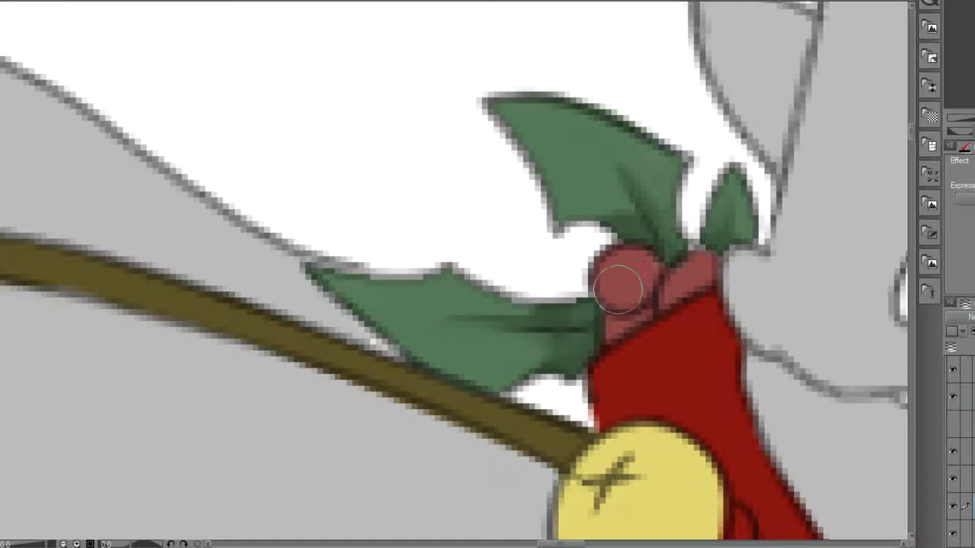
Fill the white gap between the upper holly leaf and the rein with grey, and extend the collar in red behind the lower leaf.
{"action": "scroll", "coordinate": [520, 233], "scroll_direction": "down", "scroll_amount": 3}
{"action": "scroll", "coordinate": [545, 347], "scroll_direction": "up", "scroll_amount": 1}
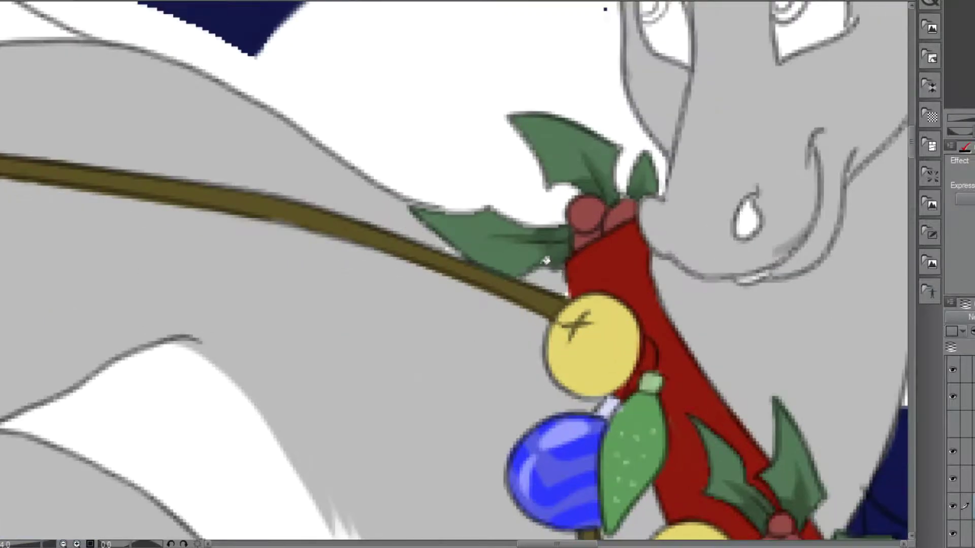
{"action": "scroll", "coordinate": [574, 274], "scroll_direction": "up", "scroll_amount": 2}
{"action": "left_click_drag", "start_coordinate": [578, 313], "coordinate": [560, 284]}
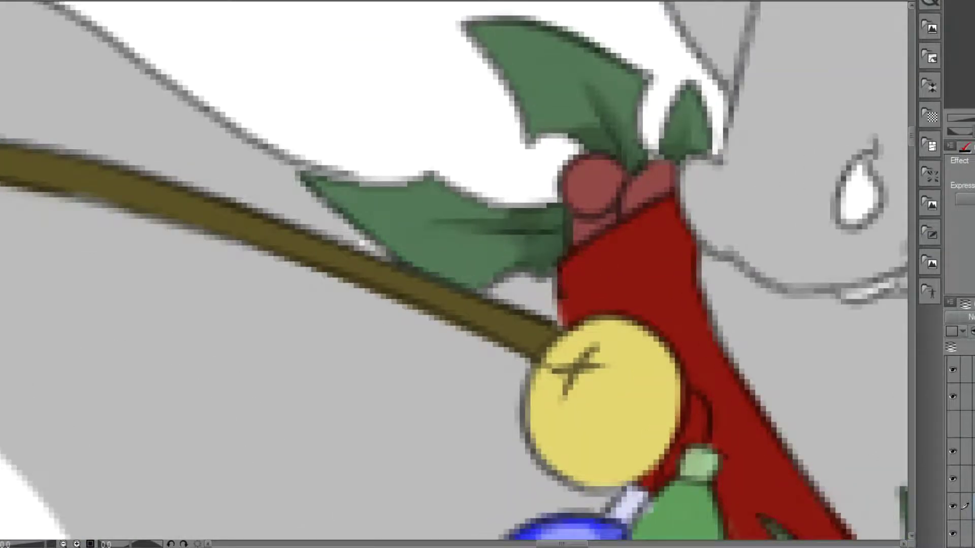
{"action": "left_click_drag", "start_coordinate": [698, 462], "coordinate": [395, 82]}
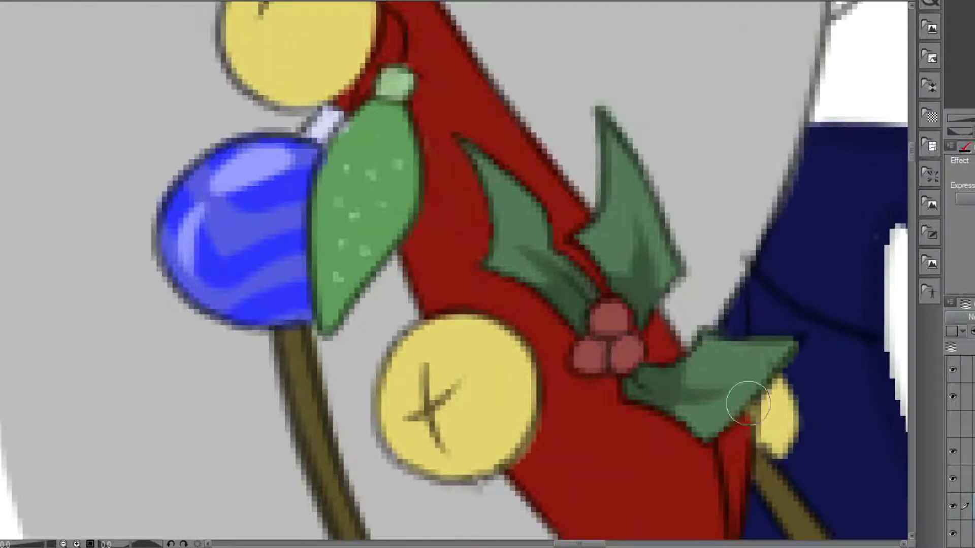
{"action": "mouse_move", "coordinate": [744, 315]}
{"action": "left_mouse_down"}
{"action": "mouse_move", "coordinate": [724, 315]}
{"action": "mouse_move", "coordinate": [717, 248]}
{"action": "left_mouse_up"}
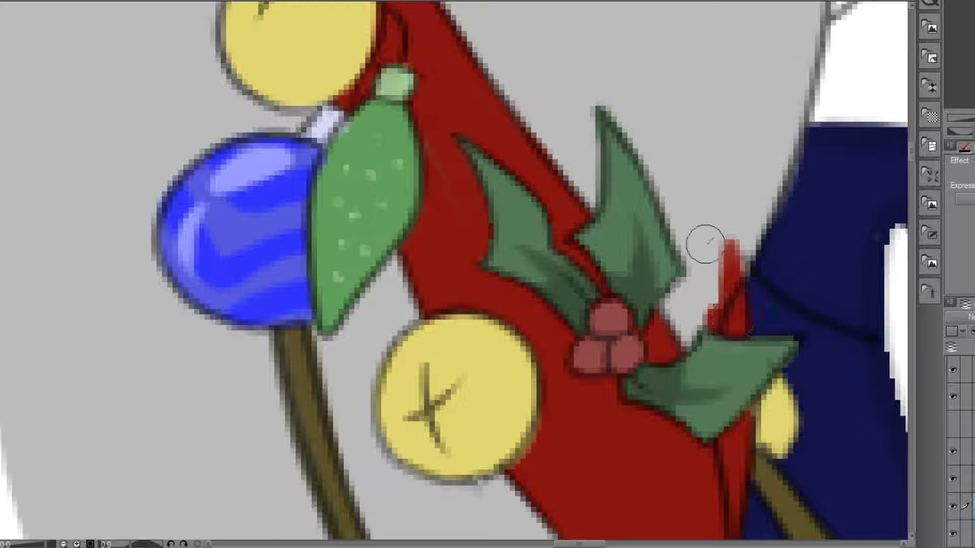
Paint white markings down the front of the horse's neck and over its muzzle.
{"action": "scroll", "coordinate": [707, 290], "scroll_direction": "down", "scroll_amount": 6}
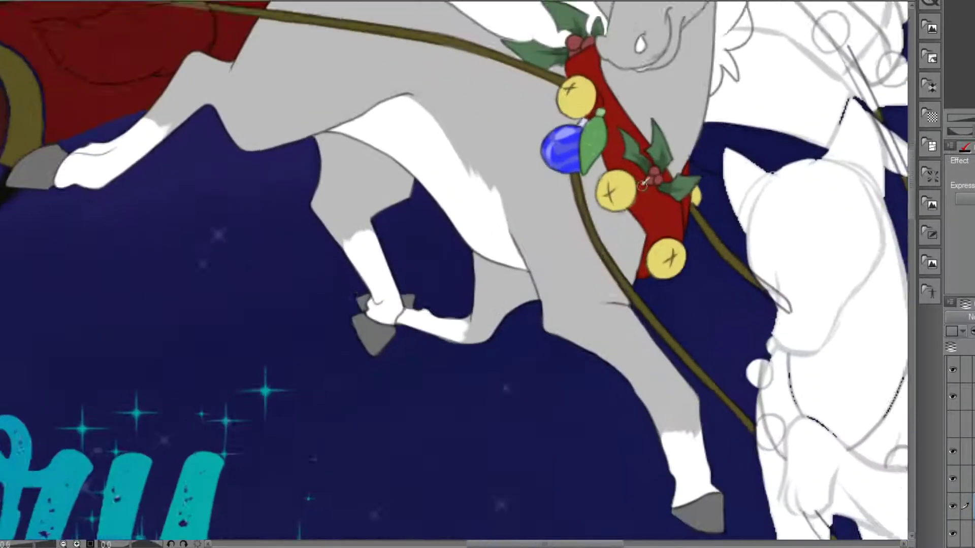
{"action": "scroll", "coordinate": [642, 184], "scroll_direction": "up", "scroll_amount": 5}
{"action": "left_click", "coordinate": [951, 485]}
{"action": "left_click", "coordinate": [951, 485]}
{"action": "scroll", "coordinate": [677, 139], "scroll_direction": "up", "scroll_amount": 1}
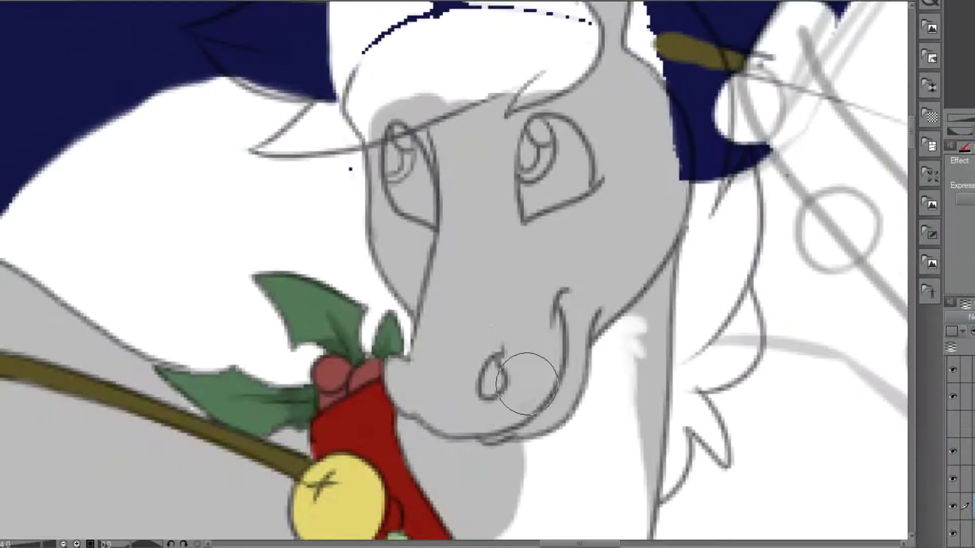
{"action": "mouse_move", "coordinate": [526, 383]}
{"action": "left_mouse_down"}
{"action": "mouse_move", "coordinate": [517, 354]}
{"action": "mouse_move", "coordinate": [509, 390]}
{"action": "mouse_move", "coordinate": [452, 406]}
{"action": "mouse_move", "coordinate": [405, 375]}
{"action": "mouse_move", "coordinate": [463, 377]}
{"action": "mouse_move", "coordinate": [521, 349]}
{"action": "mouse_move", "coordinate": [442, 349]}
{"action": "left_mouse_up"}
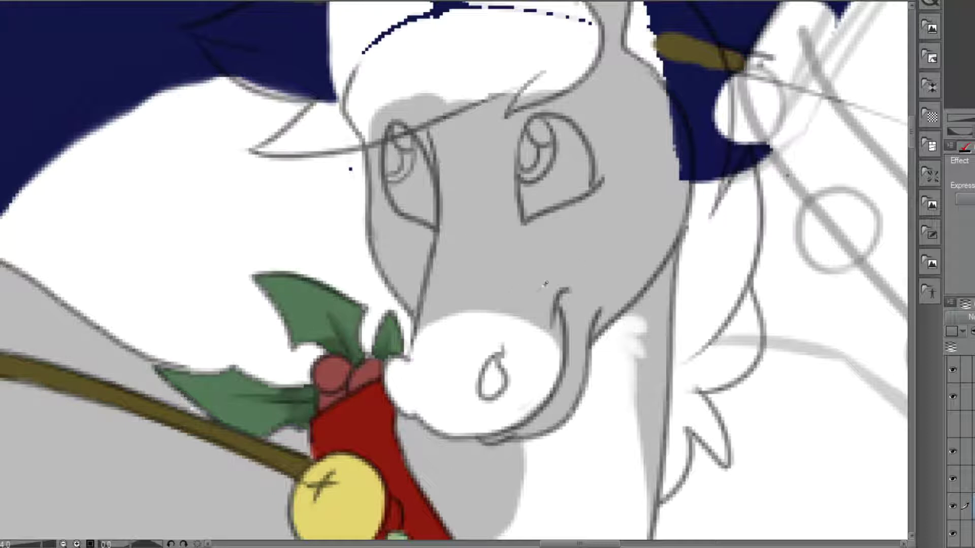
Paint white patches around both of the horse's eyes up to the forelock.
{"action": "mouse_move", "coordinate": [553, 128]}
{"action": "left_mouse_down"}
{"action": "mouse_move", "coordinate": [583, 162]}
{"action": "mouse_move", "coordinate": [536, 181]}
{"action": "mouse_move", "coordinate": [528, 208]}
{"action": "left_mouse_up"}
{"action": "left_click_drag", "start_coordinate": [392, 97], "coordinate": [408, 208]}
{"action": "mouse_move", "coordinate": [569, 128]}
{"action": "left_mouse_down"}
{"action": "mouse_move", "coordinate": [577, 176]}
{"action": "mouse_move", "coordinate": [554, 214]}
{"action": "mouse_move", "coordinate": [587, 179]}
{"action": "mouse_move", "coordinate": [576, 223]}
{"action": "mouse_move", "coordinate": [498, 235]}
{"action": "mouse_move", "coordinate": [497, 76]}
{"action": "left_mouse_up"}
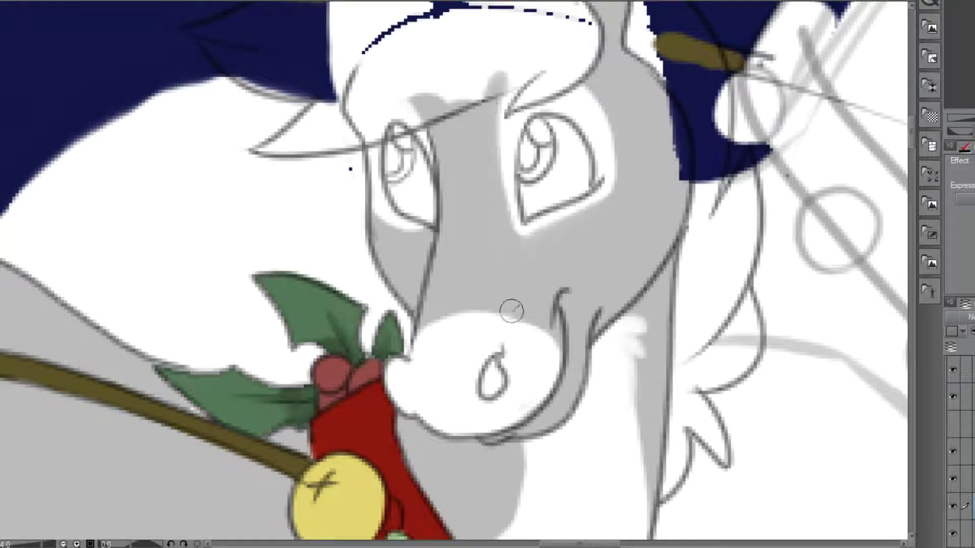
Reshape the white muzzle's upper edge with grey, then fill the nostril and darken the mouth line in dark grey.
{"action": "left_click_drag", "start_coordinate": [511, 310], "coordinate": [477, 309]}
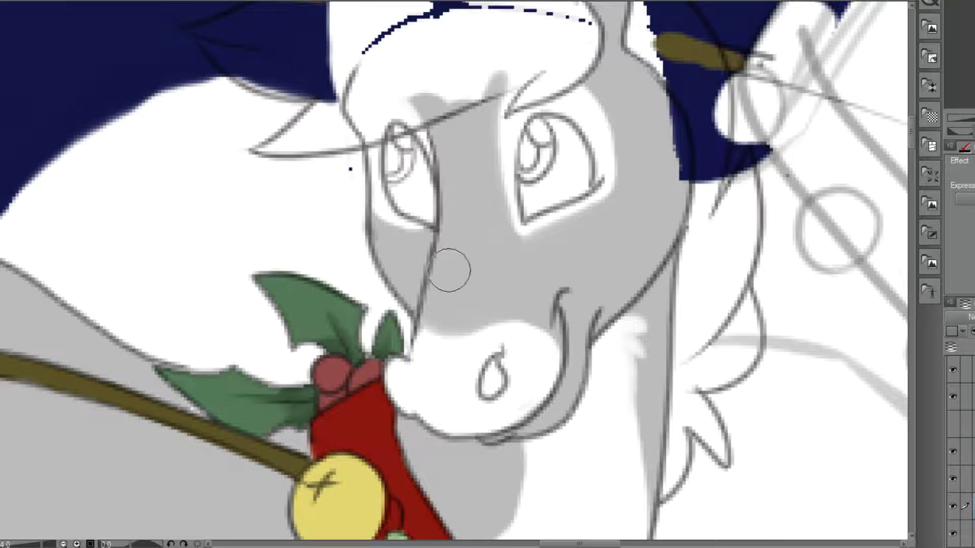
{"action": "left_click_drag", "start_coordinate": [496, 373], "coordinate": [490, 388]}
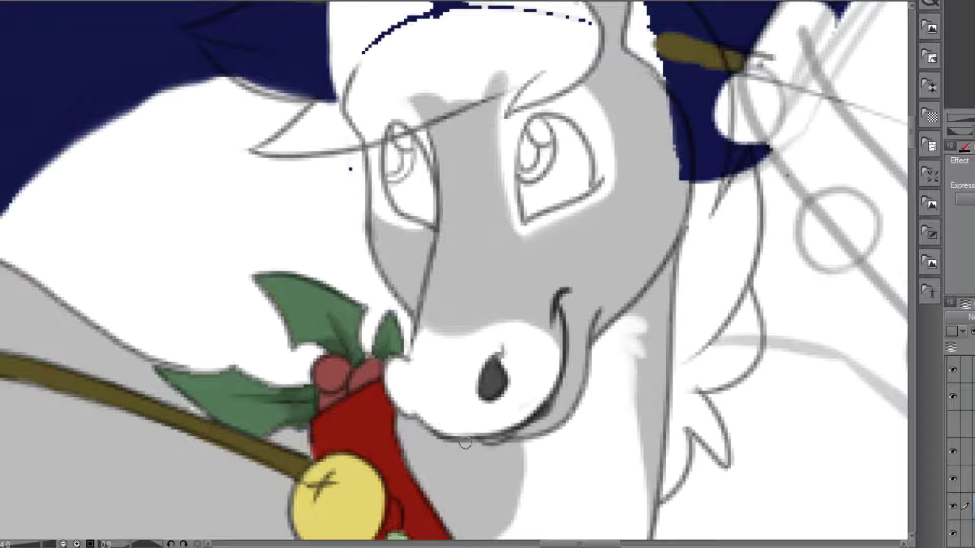
{"action": "scroll", "coordinate": [552, 398], "scroll_direction": "down", "scroll_amount": 5}
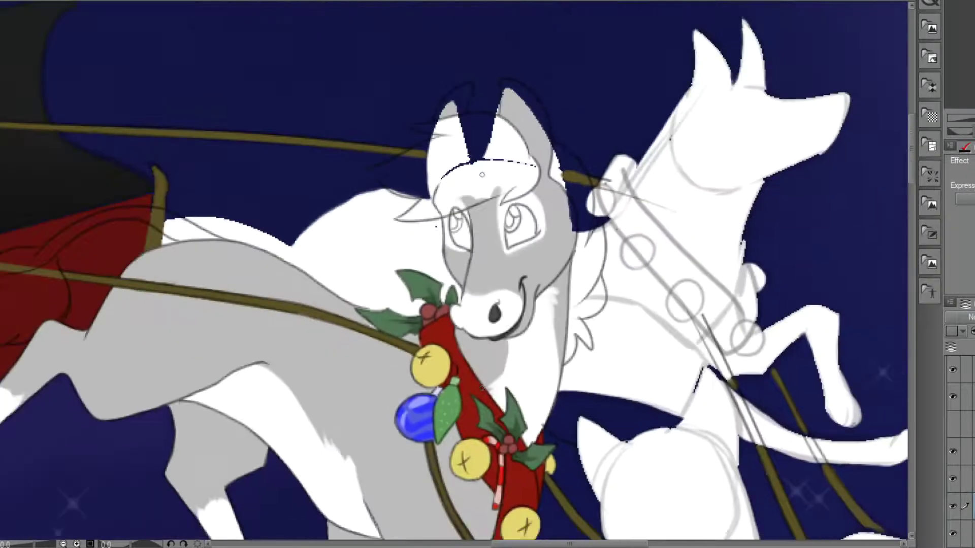
{"action": "scroll", "coordinate": [486, 223], "scroll_direction": "up", "scroll_amount": 6}
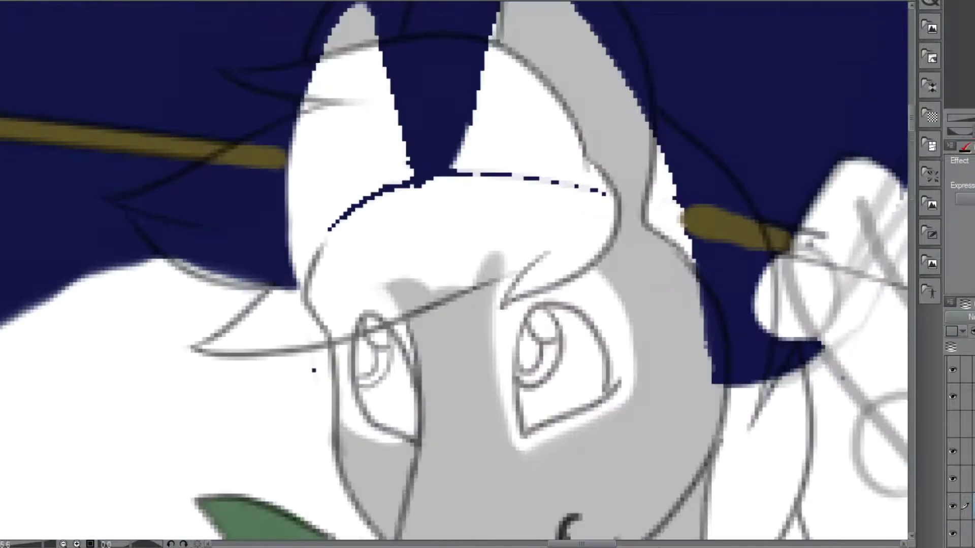
Fill the horse's forelock with reddish brown out to all of its pointed tips.
{"action": "mouse_move", "coordinate": [553, 223]}
{"action": "left_mouse_down"}
{"action": "mouse_move", "coordinate": [502, 86]}
{"action": "mouse_move", "coordinate": [447, 48]}
{"action": "mouse_move", "coordinate": [302, 76]}
{"action": "left_mouse_up"}
{"action": "mouse_move", "coordinate": [579, 193]}
{"action": "left_mouse_down"}
{"action": "mouse_move", "coordinate": [554, 259]}
{"action": "mouse_move", "coordinate": [595, 192]}
{"action": "mouse_move", "coordinate": [493, 252]}
{"action": "mouse_move", "coordinate": [535, 240]}
{"action": "mouse_move", "coordinate": [378, 288]}
{"action": "mouse_move", "coordinate": [378, 302]}
{"action": "mouse_move", "coordinate": [270, 325]}
{"action": "mouse_move", "coordinate": [339, 282]}
{"action": "mouse_move", "coordinate": [428, 137]}
{"action": "mouse_move", "coordinate": [366, 159]}
{"action": "mouse_move", "coordinate": [358, 280]}
{"action": "mouse_move", "coordinate": [307, 121]}
{"action": "mouse_move", "coordinate": [389, 101]}
{"action": "mouse_move", "coordinate": [299, 131]}
{"action": "mouse_move", "coordinate": [107, 228]}
{"action": "mouse_move", "coordinate": [180, 292]}
{"action": "mouse_move", "coordinate": [321, 254]}
{"action": "mouse_move", "coordinate": [167, 241]}
{"action": "left_mouse_up"}
{"action": "scroll", "coordinate": [307, 121], "scroll_direction": "up", "scroll_amount": 2}
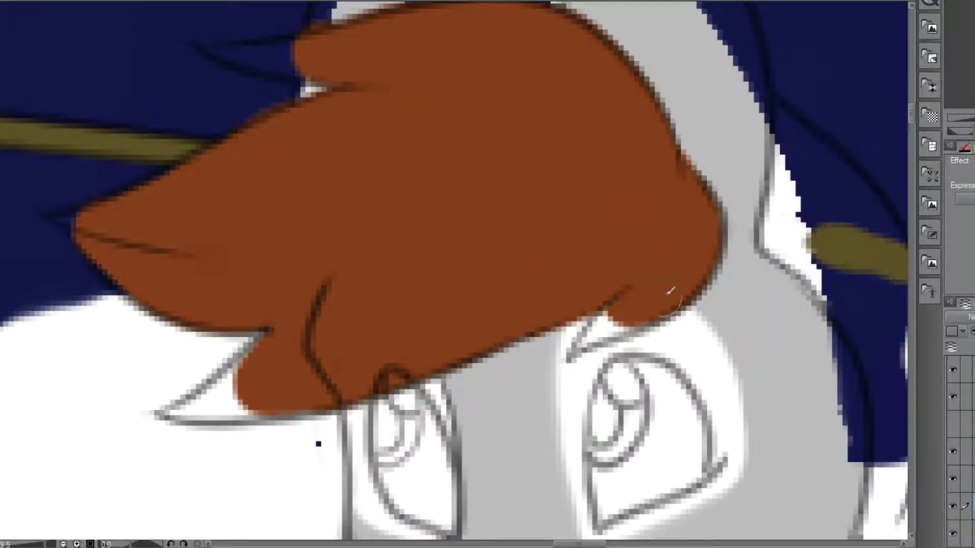
{"action": "left_click_drag", "start_coordinate": [669, 295], "coordinate": [570, 358]}
{"action": "mouse_move", "coordinate": [330, 391]}
{"action": "left_mouse_down"}
{"action": "mouse_move", "coordinate": [163, 407]}
{"action": "mouse_move", "coordinate": [174, 385]}
{"action": "left_mouse_up"}
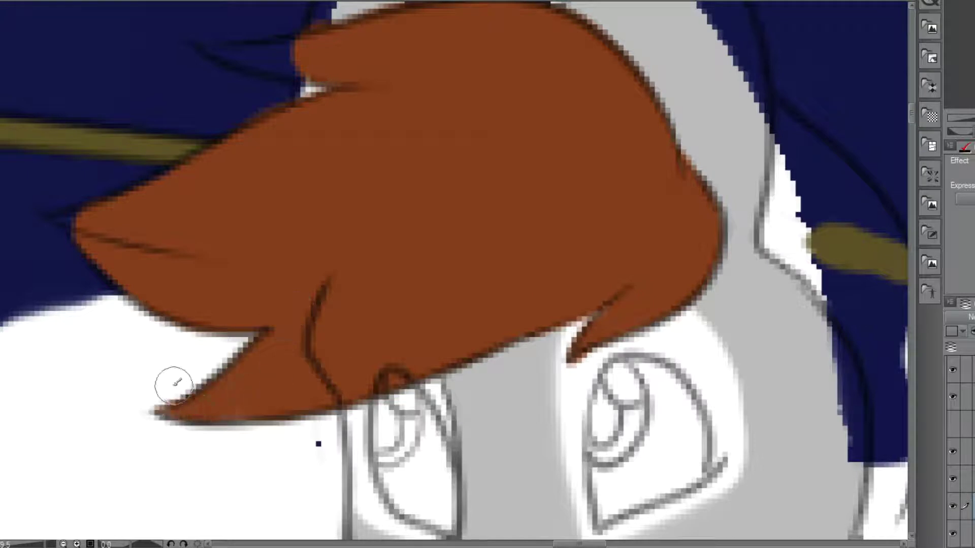
{"action": "left_click_drag", "start_coordinate": [468, 144], "coordinate": [616, 291]}
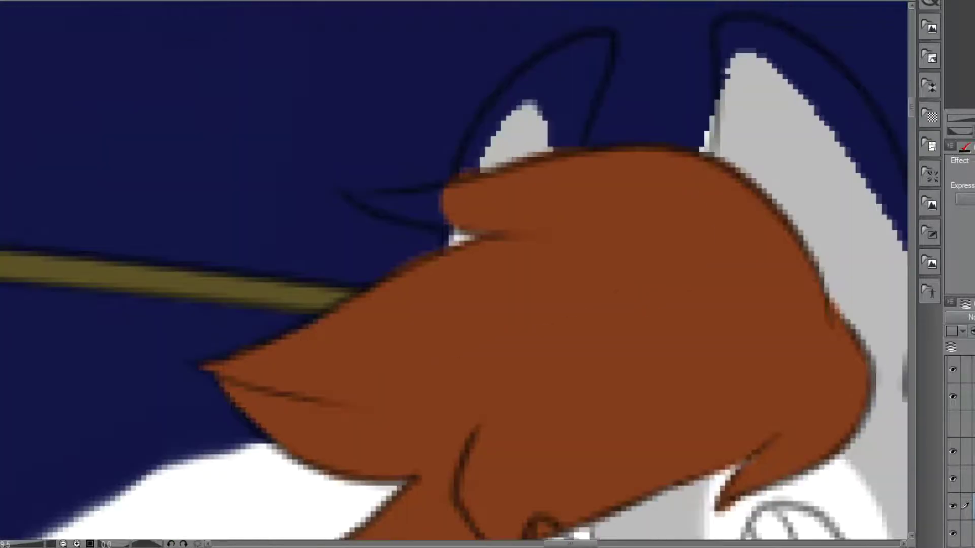
{"action": "mouse_move", "coordinate": [468, 201]}
{"action": "left_mouse_down"}
{"action": "mouse_move", "coordinate": [420, 201]}
{"action": "mouse_move", "coordinate": [349, 183]}
{"action": "mouse_move", "coordinate": [463, 213]}
{"action": "mouse_move", "coordinate": [497, 208]}
{"action": "mouse_move", "coordinate": [369, 204]}
{"action": "mouse_move", "coordinate": [354, 182]}
{"action": "mouse_move", "coordinate": [351, 220]}
{"action": "left_mouse_up"}
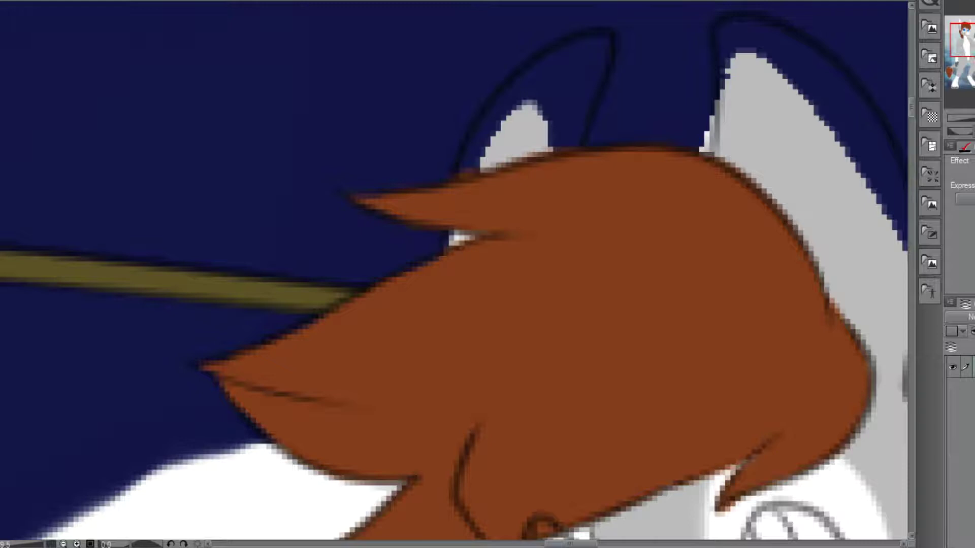
Extend the grey fill to the outlines of both ears and clean up the colour overflowing their inner edges.
{"action": "scroll", "coordinate": [800, 127], "scroll_direction": "down", "scroll_amount": 1}
{"action": "mouse_move", "coordinate": [803, 130]}
{"action": "left_mouse_down"}
{"action": "mouse_move", "coordinate": [833, 139]}
{"action": "mouse_move", "coordinate": [864, 196]}
{"action": "mouse_move", "coordinate": [771, 70]}
{"action": "mouse_move", "coordinate": [751, 61]}
{"action": "left_mouse_up"}
{"action": "mouse_move", "coordinate": [569, 127]}
{"action": "left_mouse_down"}
{"action": "mouse_move", "coordinate": [631, 71]}
{"action": "mouse_move", "coordinate": [547, 125]}
{"action": "left_mouse_up"}
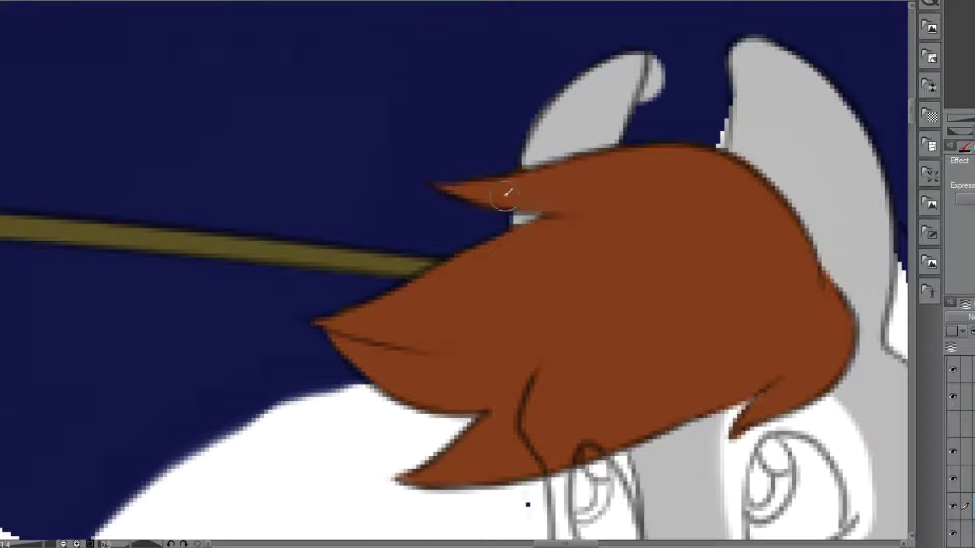
{"action": "left_click_drag", "start_coordinate": [664, 48], "coordinate": [640, 113]}
{"action": "left_click_drag", "start_coordinate": [718, 48], "coordinate": [717, 143]}
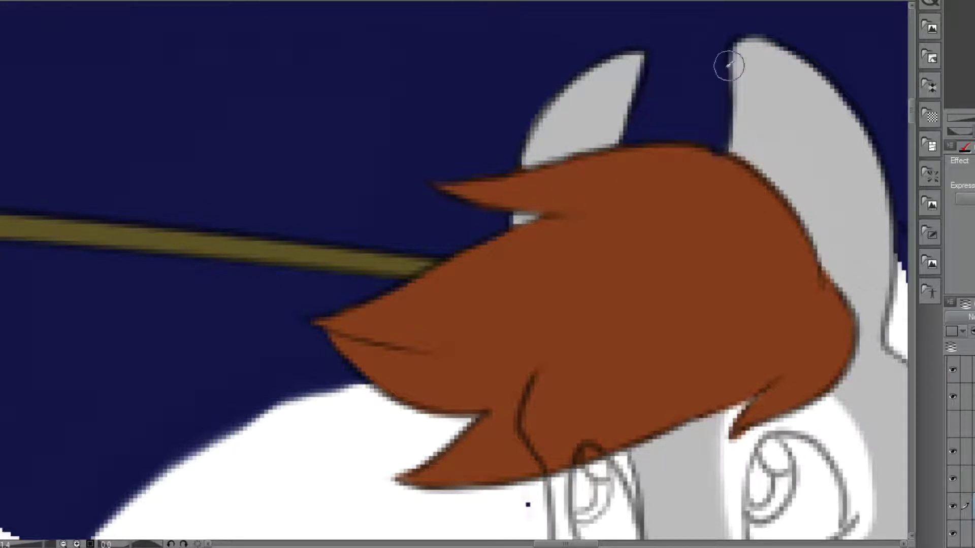
Fill the mane behind the horse's ear and neck with reddish brown down to its lowest tufts, touching up the edges.
{"action": "scroll", "coordinate": [712, 303], "scroll_direction": "down", "scroll_amount": 1}
{"action": "scroll", "coordinate": [796, 369], "scroll_direction": "down", "scroll_amount": 1}
{"action": "left_click_drag", "start_coordinate": [796, 369], "coordinate": [552, 160]}
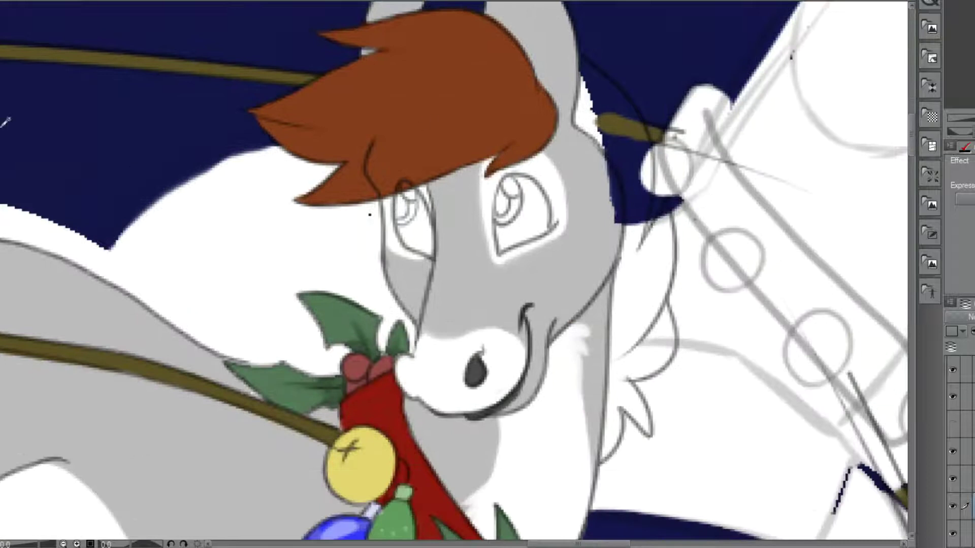
{"action": "scroll", "coordinate": [629, 365], "scroll_direction": "up", "scroll_amount": 1}
{"action": "left_click_drag", "start_coordinate": [675, 259], "coordinate": [615, 379]}
{"action": "mouse_move", "coordinate": [672, 262]}
{"action": "left_mouse_down"}
{"action": "mouse_move", "coordinate": [689, 327]}
{"action": "mouse_move", "coordinate": [655, 373]}
{"action": "mouse_move", "coordinate": [620, 374]}
{"action": "mouse_move", "coordinate": [641, 426]}
{"action": "mouse_move", "coordinate": [649, 418]}
{"action": "mouse_move", "coordinate": [658, 460]}
{"action": "mouse_move", "coordinate": [616, 423]}
{"action": "mouse_move", "coordinate": [604, 485]}
{"action": "mouse_move", "coordinate": [610, 405]}
{"action": "mouse_move", "coordinate": [604, 478]}
{"action": "left_mouse_up"}
{"action": "mouse_move", "coordinate": [600, 421]}
{"action": "left_mouse_down"}
{"action": "mouse_move", "coordinate": [626, 196]}
{"action": "mouse_move", "coordinate": [608, 87]}
{"action": "mouse_move", "coordinate": [558, 40]}
{"action": "left_mouse_up"}
{"action": "mouse_move", "coordinate": [677, 208]}
{"action": "left_mouse_down"}
{"action": "mouse_move", "coordinate": [670, 219]}
{"action": "mouse_move", "coordinate": [682, 173]}
{"action": "mouse_move", "coordinate": [640, 254]}
{"action": "mouse_move", "coordinate": [629, 365]}
{"action": "mouse_move", "coordinate": [683, 330]}
{"action": "mouse_move", "coordinate": [684, 164]}
{"action": "mouse_move", "coordinate": [627, 304]}
{"action": "mouse_move", "coordinate": [650, 96]}
{"action": "mouse_move", "coordinate": [614, 10]}
{"action": "mouse_move", "coordinate": [630, 102]}
{"action": "mouse_move", "coordinate": [607, 21]}
{"action": "left_mouse_up"}
{"action": "scroll", "coordinate": [589, 22], "scroll_direction": "up", "scroll_amount": 2}
{"action": "mouse_move", "coordinate": [559, 142]}
{"action": "left_mouse_down"}
{"action": "mouse_move", "coordinate": [563, 201]}
{"action": "mouse_move", "coordinate": [604, 274]}
{"action": "mouse_move", "coordinate": [564, 233]}
{"action": "mouse_move", "coordinate": [562, 176]}
{"action": "mouse_move", "coordinate": [590, 158]}
{"action": "mouse_move", "coordinate": [563, 153]}
{"action": "left_mouse_up"}
{"action": "mouse_move", "coordinate": [604, 391]}
{"action": "left_mouse_down"}
{"action": "mouse_move", "coordinate": [618, 410]}
{"action": "mouse_move", "coordinate": [611, 455]}
{"action": "mouse_move", "coordinate": [547, 276]}
{"action": "mouse_move", "coordinate": [526, 184]}
{"action": "mouse_move", "coordinate": [474, 117]}
{"action": "left_mouse_up"}
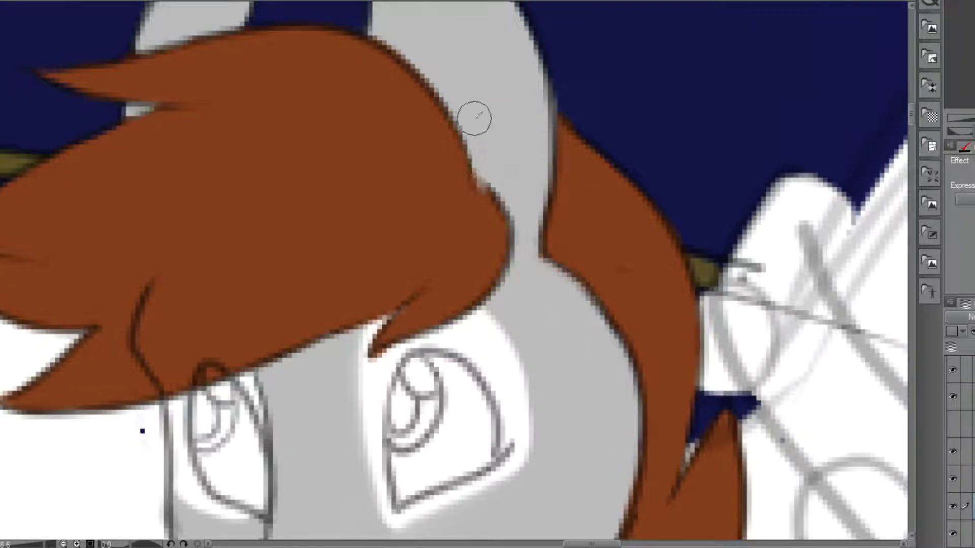
{"action": "left_click_drag", "start_coordinate": [699, 437], "coordinate": [680, 488]}
{"action": "scroll", "coordinate": [642, 355], "scroll_direction": "down", "scroll_amount": 3}
{"action": "left_click_drag", "start_coordinate": [960, 56], "coordinate": [964, 78]}
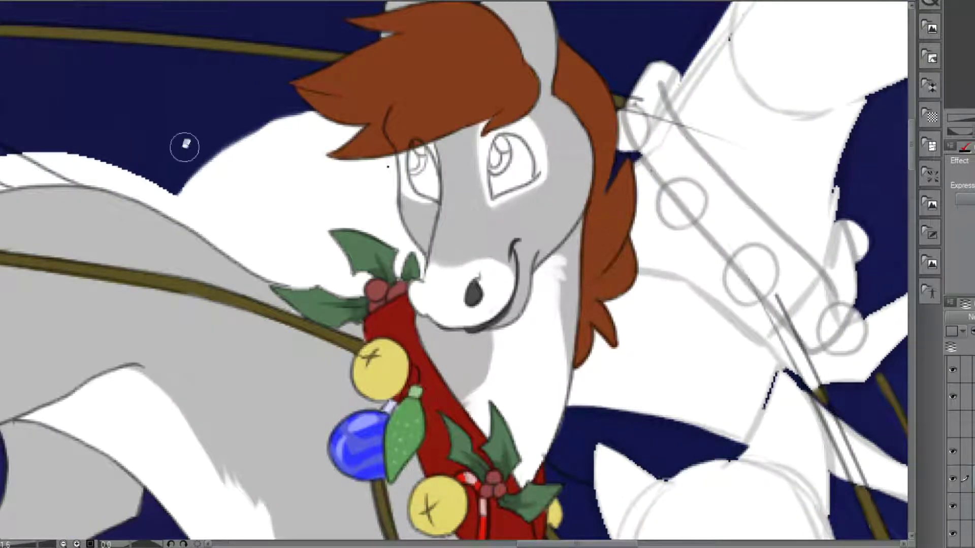
Paint the inner part of both of the horse's irises bright blue.
{"action": "scroll", "coordinate": [487, 137], "scroll_direction": "up", "scroll_amount": 3}
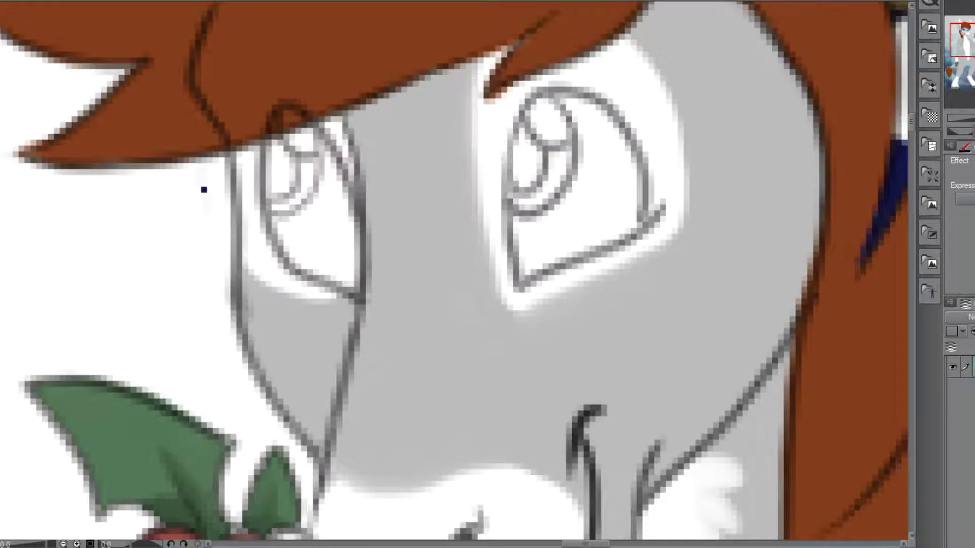
{"action": "left_click_drag", "start_coordinate": [531, 174], "coordinate": [525, 122]}
{"action": "mouse_move", "coordinate": [289, 173]}
{"action": "left_mouse_down"}
{"action": "mouse_move", "coordinate": [284, 183]}
{"action": "mouse_move", "coordinate": [276, 149]}
{"action": "left_mouse_up"}
{"action": "mouse_move", "coordinate": [505, 206]}
{"action": "left_mouse_down"}
{"action": "mouse_move", "coordinate": [554, 189]}
{"action": "mouse_move", "coordinate": [548, 131]}
{"action": "left_mouse_up"}
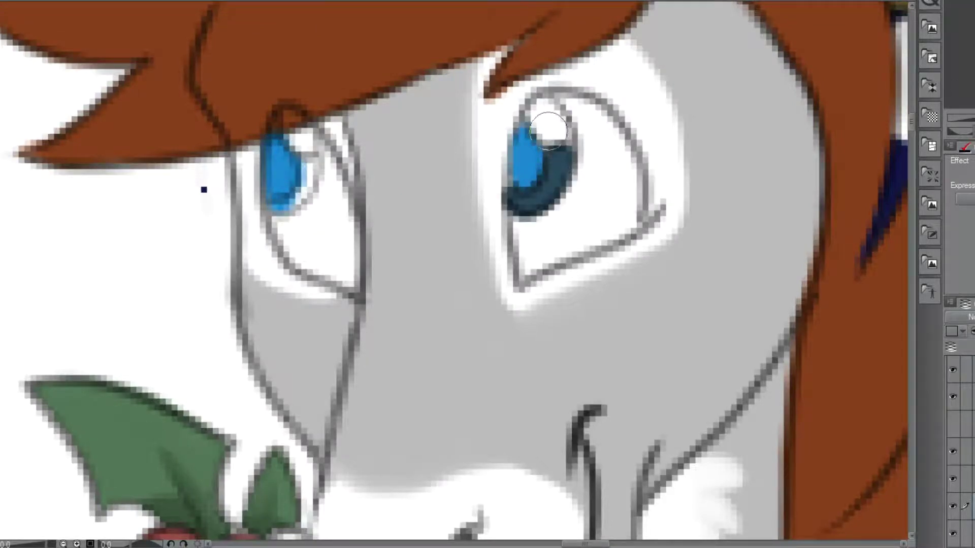
{"action": "left_click_drag", "start_coordinate": [277, 203], "coordinate": [312, 162]}
{"action": "key", "text": "ctrl+z"}
{"action": "key", "text": "ctrl+z"}
Extend the bright blue over both irises and paint dark teal pupils beside the white highlights.
{"action": "left_click", "coordinate": [969, 369]}
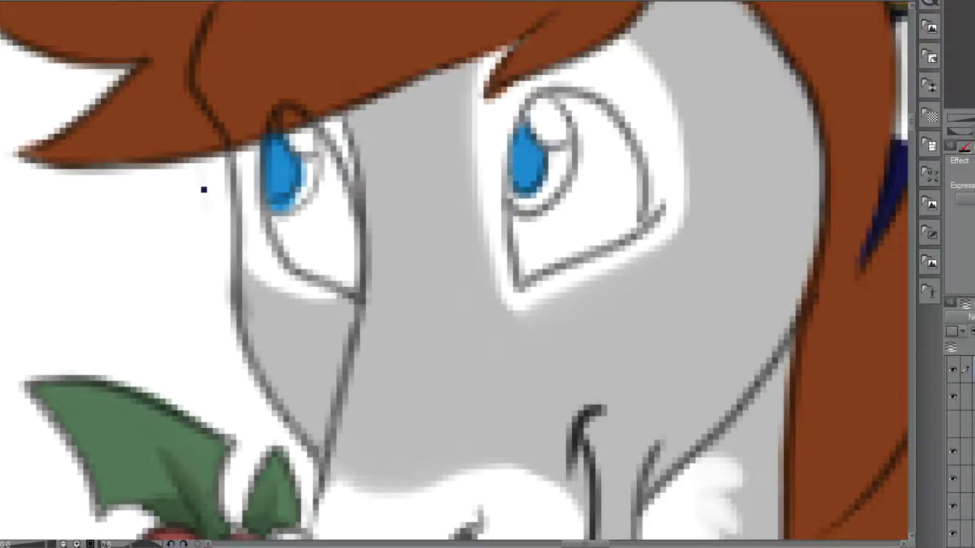
{"action": "mouse_move", "coordinate": [551, 162]}
{"action": "left_mouse_down"}
{"action": "mouse_move", "coordinate": [527, 193]}
{"action": "mouse_move", "coordinate": [566, 146]}
{"action": "mouse_move", "coordinate": [528, 197]}
{"action": "mouse_move", "coordinate": [525, 119]}
{"action": "left_mouse_up"}
{"action": "left_click_drag", "start_coordinate": [305, 160], "coordinate": [273, 117]}
{"action": "mouse_move", "coordinate": [528, 127]}
{"action": "left_mouse_down"}
{"action": "mouse_move", "coordinate": [531, 155]}
{"action": "mouse_move", "coordinate": [528, 127]}
{"action": "left_mouse_up"}
{"action": "left_click_drag", "start_coordinate": [277, 165], "coordinate": [280, 138]}
{"action": "left_click_drag", "start_coordinate": [538, 112], "coordinate": [516, 96]}
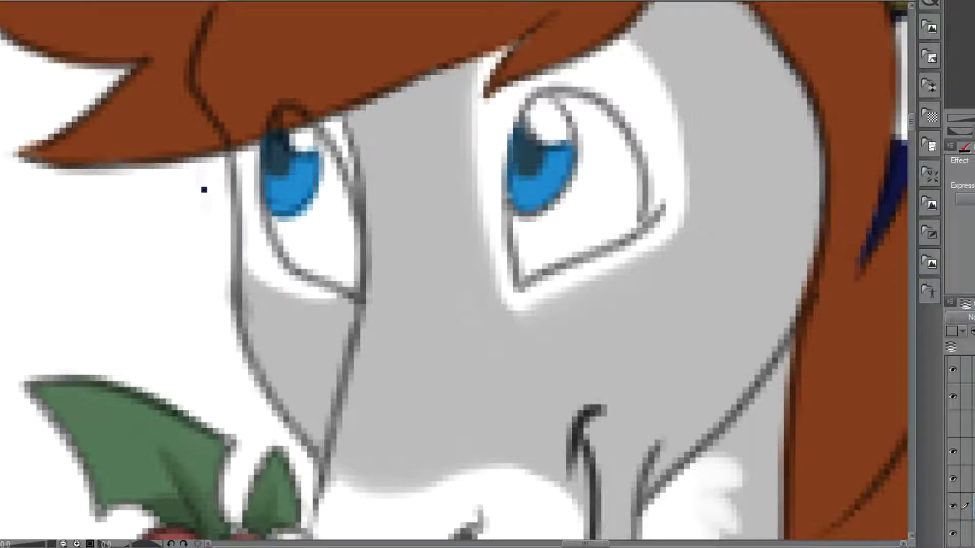
Draw thick black upper lash lines over both of the horse's eyes.
{"action": "mouse_move", "coordinate": [514, 132]}
{"action": "left_mouse_down"}
{"action": "mouse_move", "coordinate": [533, 86]}
{"action": "mouse_move", "coordinate": [644, 167]}
{"action": "mouse_move", "coordinate": [640, 228]}
{"action": "left_mouse_up"}
{"action": "mouse_move", "coordinate": [604, 89]}
{"action": "left_mouse_down"}
{"action": "mouse_move", "coordinate": [516, 106]}
{"action": "mouse_move", "coordinate": [508, 130]}
{"action": "left_mouse_up"}
{"action": "left_click_drag", "start_coordinate": [320, 155], "coordinate": [358, 211]}
{"action": "left_click_drag", "start_coordinate": [307, 116], "coordinate": [351, 178]}
{"action": "left_click_drag", "start_coordinate": [259, 183], "coordinate": [250, 148]}
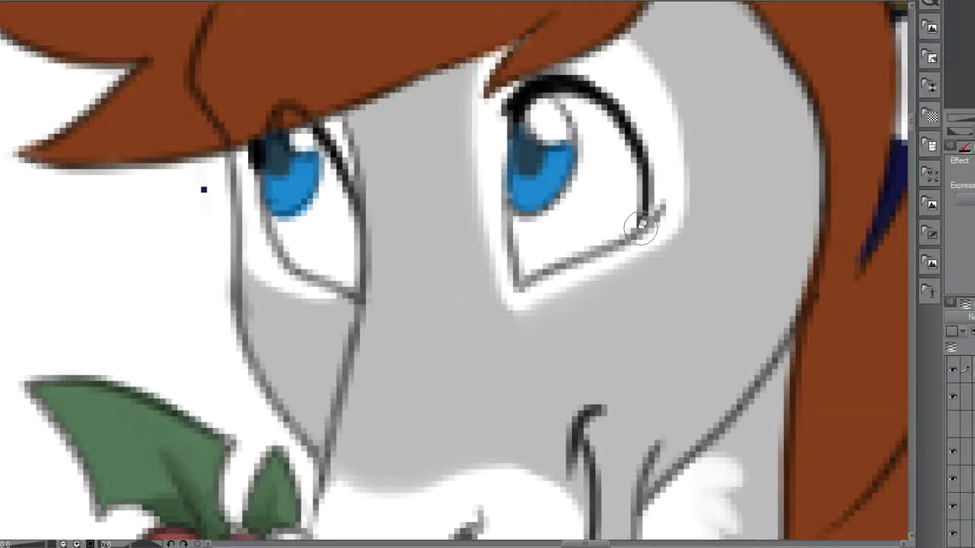
Erase the face and eye outlines showing through the horse's brown forelock.
{"action": "scroll", "coordinate": [221, 82], "scroll_direction": "down", "scroll_amount": 1}
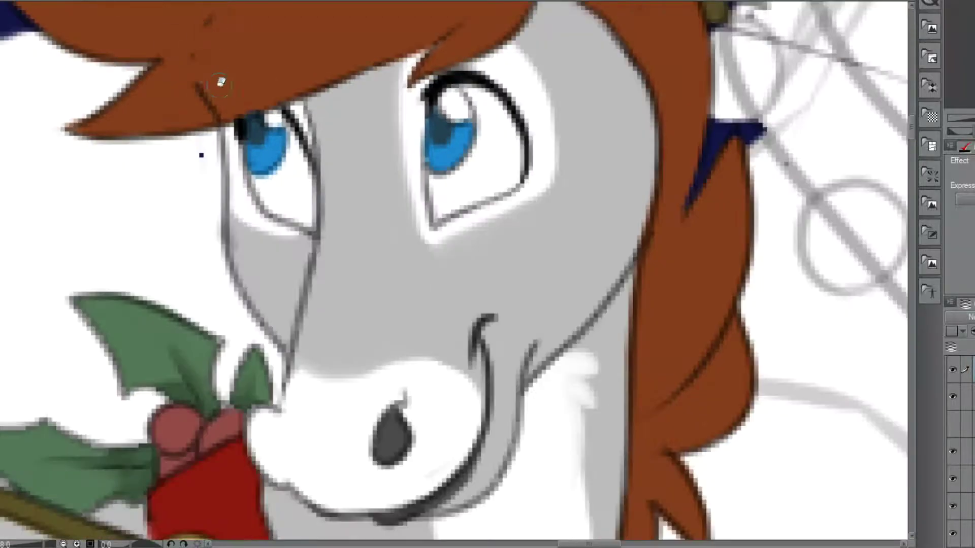
{"action": "scroll", "coordinate": [168, 132], "scroll_direction": "down", "scroll_amount": 1}
{"action": "scroll", "coordinate": [304, 237], "scroll_direction": "down", "scroll_amount": 1}
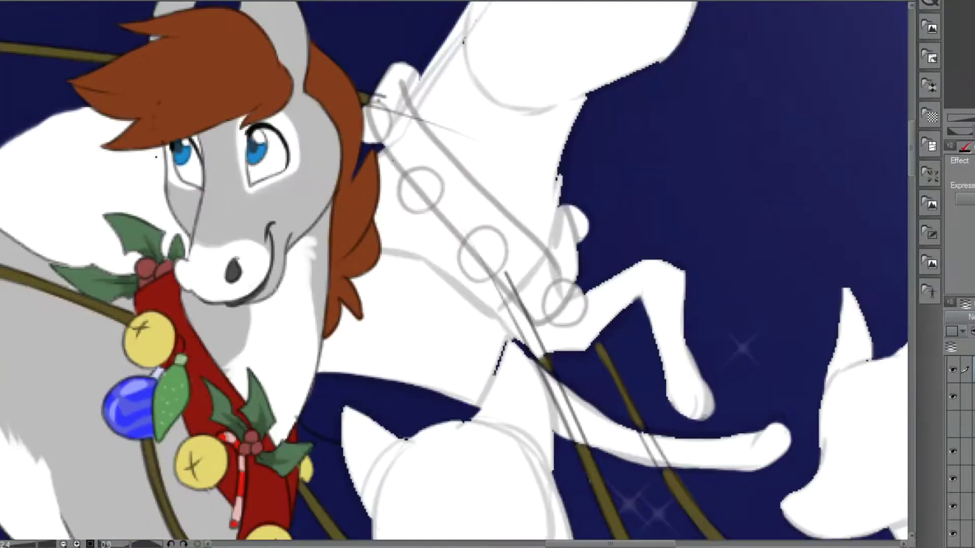
{"action": "scroll", "coordinate": [156, 157], "scroll_direction": "down", "scroll_amount": 1}
Draw thin dark strand lines through the horse's forelock and along the mane behind its neck.
{"action": "scroll", "coordinate": [317, 437], "scroll_direction": "up", "scroll_amount": 3}
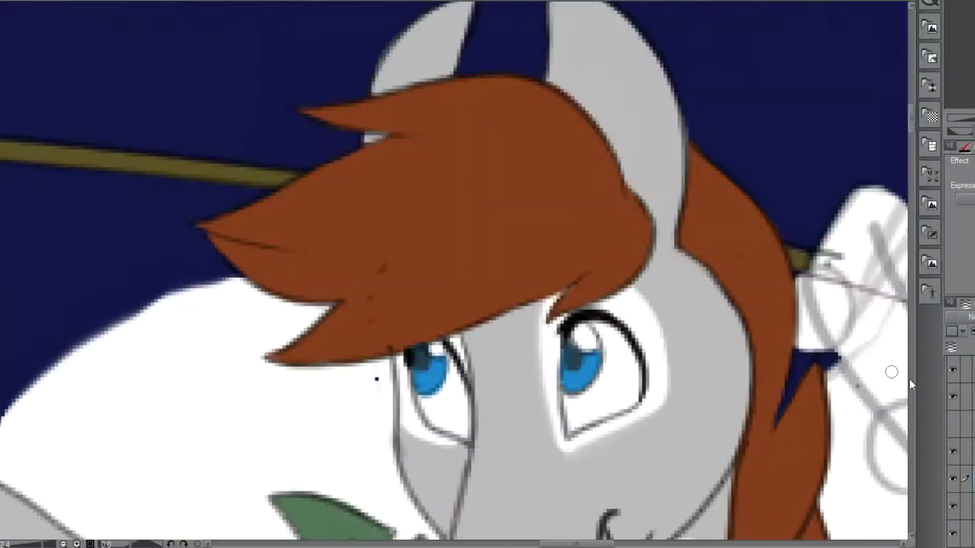
{"action": "left_click_drag", "start_coordinate": [477, 254], "coordinate": [252, 250]}
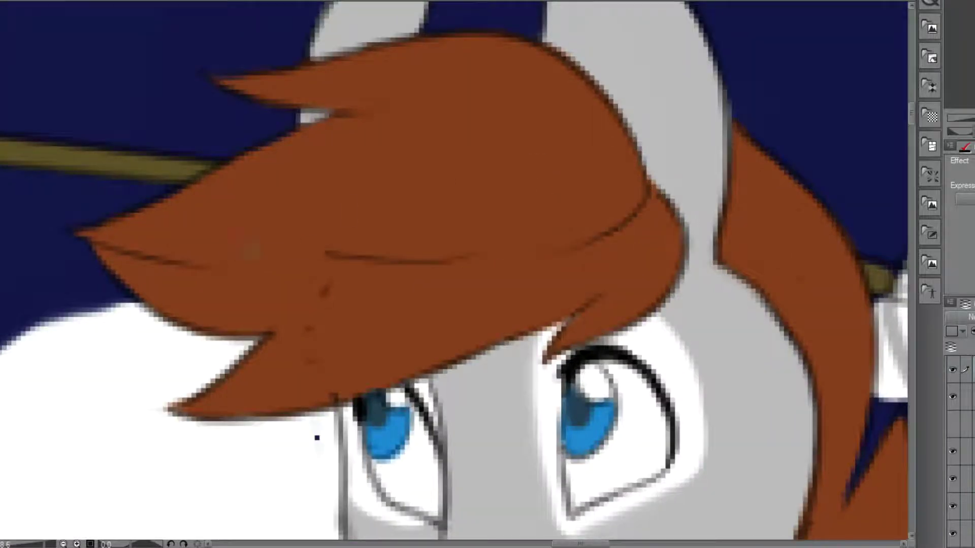
{"action": "left_click_drag", "start_coordinate": [299, 221], "coordinate": [471, 147]}
{"action": "left_click_drag", "start_coordinate": [734, 129], "coordinate": [815, 302]}
{"action": "scroll", "coordinate": [741, 208], "scroll_direction": "down", "scroll_amount": 1}
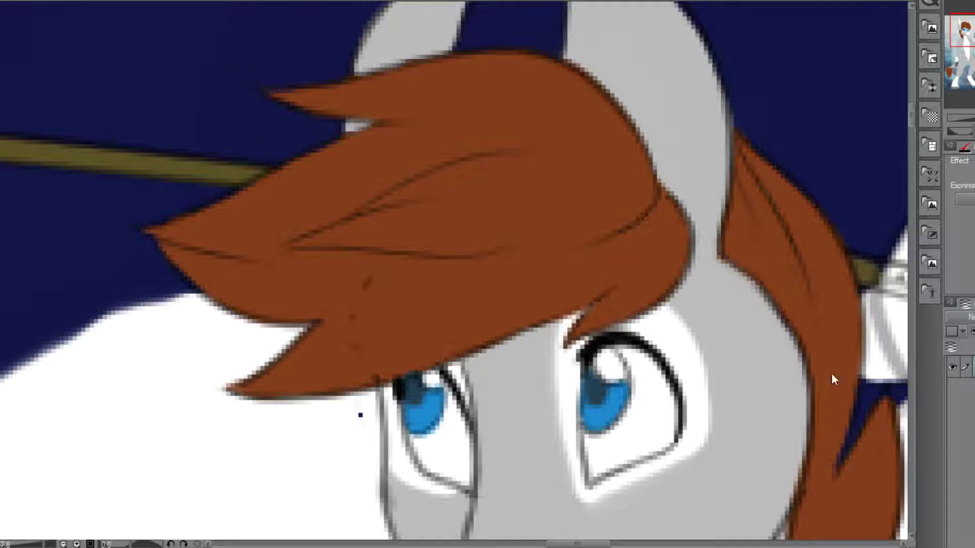
{"action": "scroll", "coordinate": [725, 404], "scroll_direction": "down", "scroll_amount": 5}
{"action": "scroll", "coordinate": [555, 313], "scroll_direction": "up", "scroll_amount": 1}
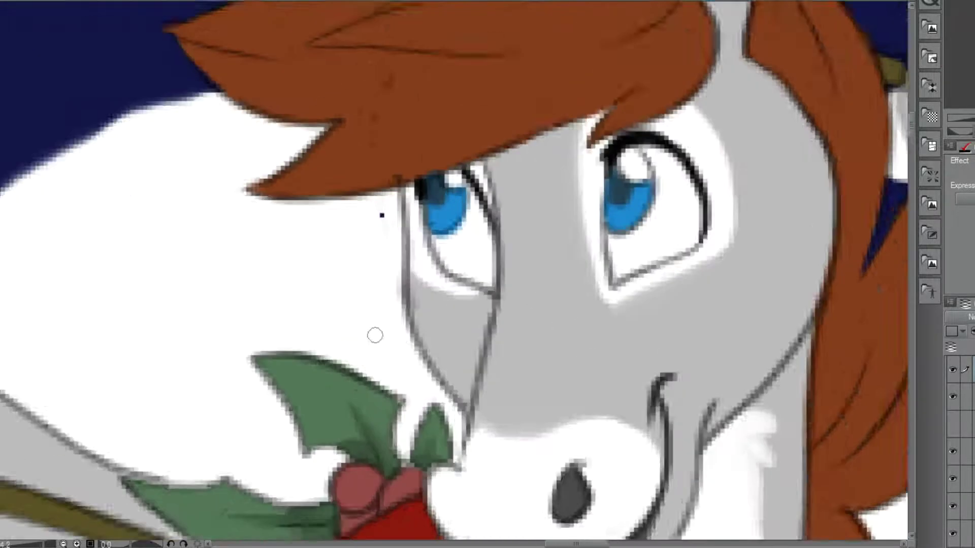
{"action": "scroll", "coordinate": [375, 335], "scroll_direction": "up", "scroll_amount": 2}
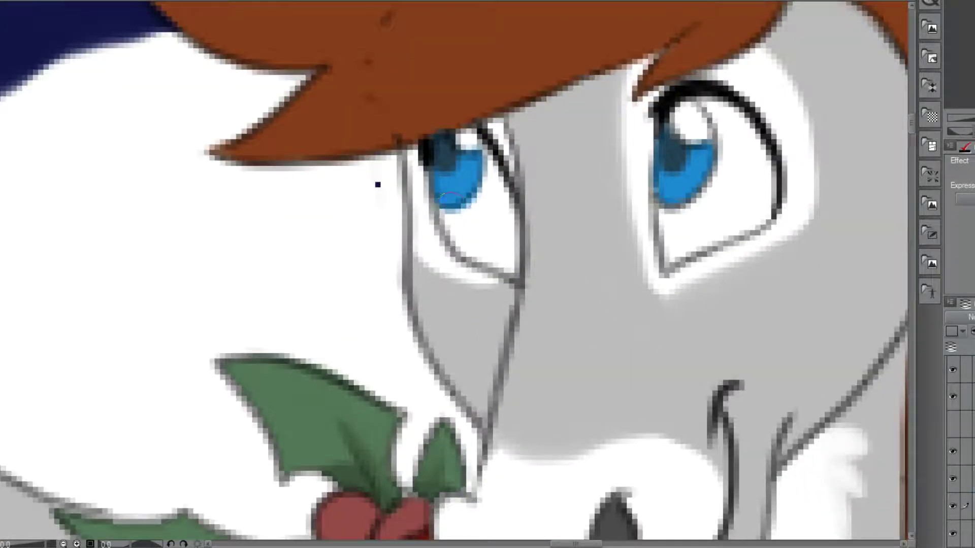
{"action": "scroll", "coordinate": [387, 127], "scroll_direction": "down", "scroll_amount": 6}
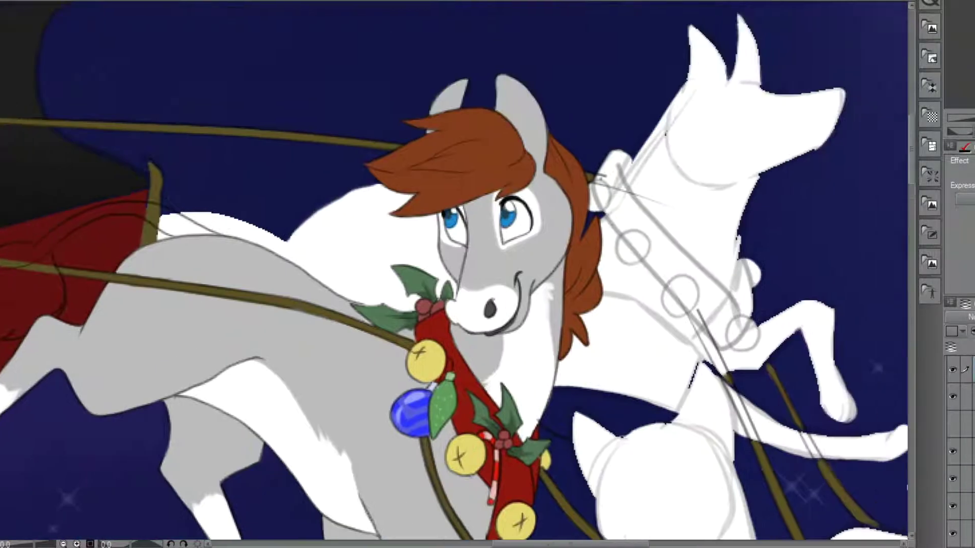
Paint the base of the horse's tail grey, arching from the rump across the red sleigh.
{"action": "left_click_drag", "start_coordinate": [207, 299], "coordinate": [415, 185]}
{"action": "scroll", "coordinate": [416, 184], "scroll_direction": "up", "scroll_amount": 4}
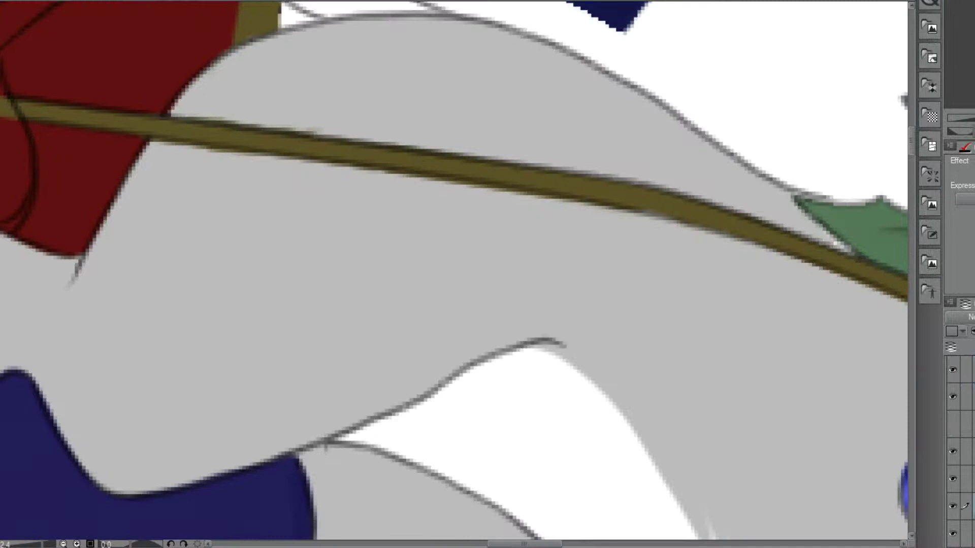
{"action": "left_click_drag", "start_coordinate": [315, 133], "coordinate": [619, 438]}
{"action": "mouse_move", "coordinate": [679, 309]}
{"action": "left_mouse_down"}
{"action": "mouse_move", "coordinate": [507, 255]}
{"action": "mouse_move", "coordinate": [246, 333]}
{"action": "left_mouse_up"}
{"action": "key", "text": "ctrl+z"}
{"action": "mouse_move", "coordinate": [205, 408]}
{"action": "left_mouse_down"}
{"action": "mouse_move", "coordinate": [333, 307]}
{"action": "mouse_move", "coordinate": [321, 314]}
{"action": "left_mouse_up"}
{"action": "mouse_move", "coordinate": [673, 328]}
{"action": "left_mouse_down"}
{"action": "mouse_move", "coordinate": [587, 283]}
{"action": "mouse_move", "coordinate": [696, 316]}
{"action": "mouse_move", "coordinate": [692, 306]}
{"action": "mouse_move", "coordinate": [467, 247]}
{"action": "mouse_move", "coordinate": [562, 257]}
{"action": "mouse_move", "coordinate": [507, 246]}
{"action": "mouse_move", "coordinate": [363, 283]}
{"action": "left_mouse_up"}
{"action": "scroll", "coordinate": [296, 241], "scroll_direction": "up", "scroll_amount": 1}
{"action": "mouse_move", "coordinate": [319, 327]}
{"action": "left_mouse_down"}
{"action": "mouse_move", "coordinate": [402, 268]}
{"action": "mouse_move", "coordinate": [289, 359]}
{"action": "left_mouse_up"}
{"action": "left_click_drag", "start_coordinate": [773, 234], "coordinate": [825, 263]}
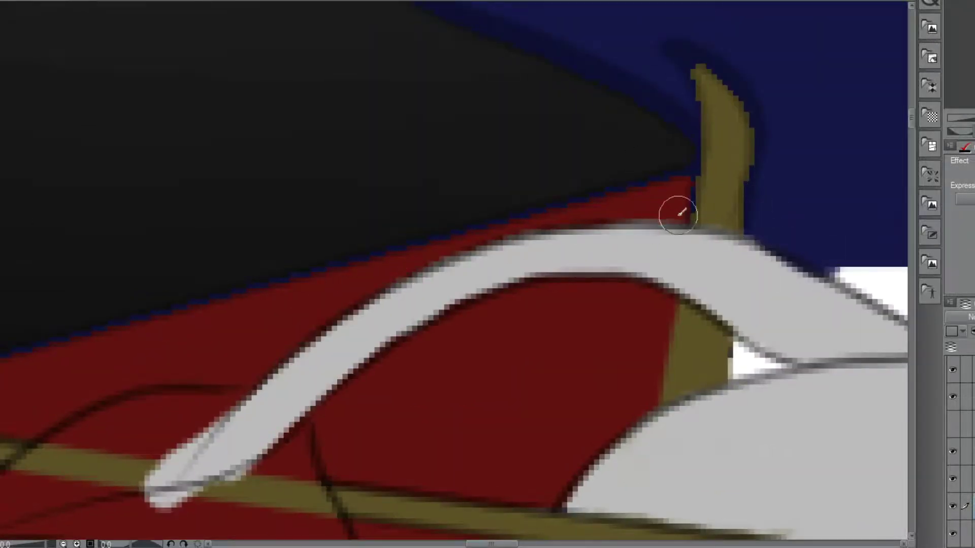
{"action": "scroll", "coordinate": [538, 336], "scroll_direction": "down", "scroll_amount": 5}
Select the tail hair areas, fill them with reddish brown, and clean up the tail's joint and lower edge.
{"action": "scroll", "coordinate": [467, 424], "scroll_direction": "up", "scroll_amount": 4}
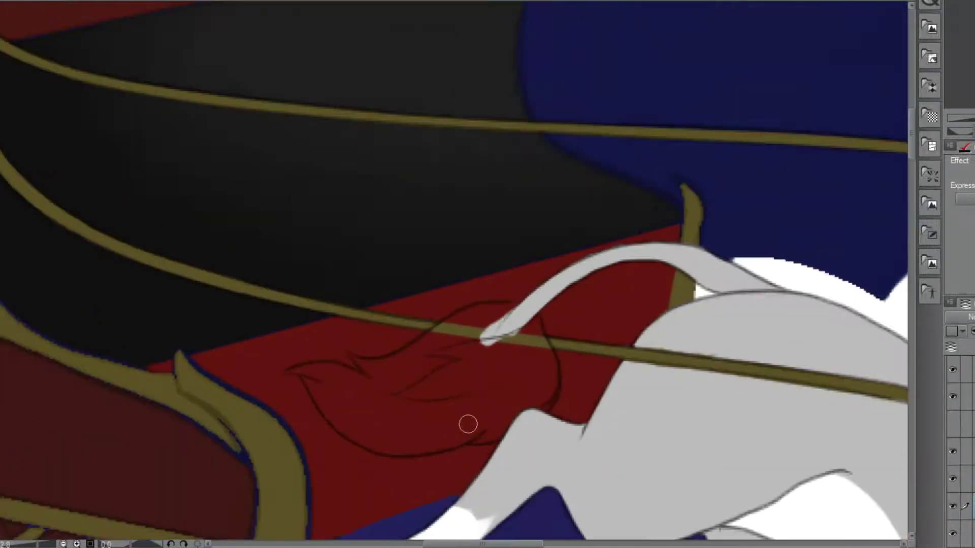
{"action": "scroll", "coordinate": [467, 424], "scroll_direction": "up", "scroll_amount": 2}
{"action": "left_click", "coordinate": [367, 435]}
{"action": "left_click", "coordinate": [583, 265], "text": "shift"}
{"action": "left_click", "coordinate": [601, 228], "text": "shift"}
{"action": "mouse_move", "coordinate": [178, 315]}
{"action": "left_mouse_down"}
{"action": "mouse_move", "coordinate": [518, 370]}
{"action": "mouse_move", "coordinate": [372, 315]}
{"action": "left_mouse_up"}
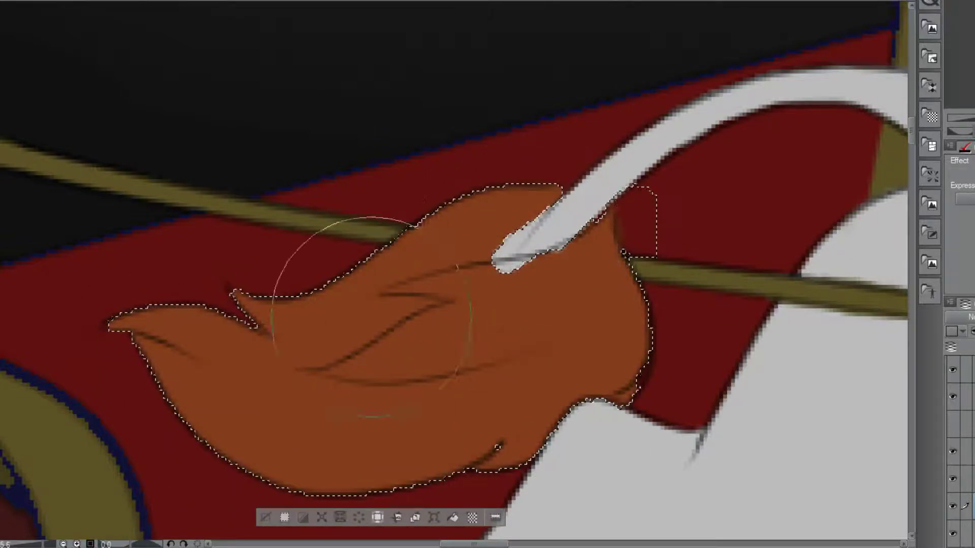
{"action": "key", "text": "ctrl+d"}
{"action": "mouse_move", "coordinate": [519, 246]}
{"action": "left_mouse_down"}
{"action": "mouse_move", "coordinate": [569, 250]}
{"action": "mouse_move", "coordinate": [495, 255]}
{"action": "mouse_move", "coordinate": [507, 249]}
{"action": "left_mouse_up"}
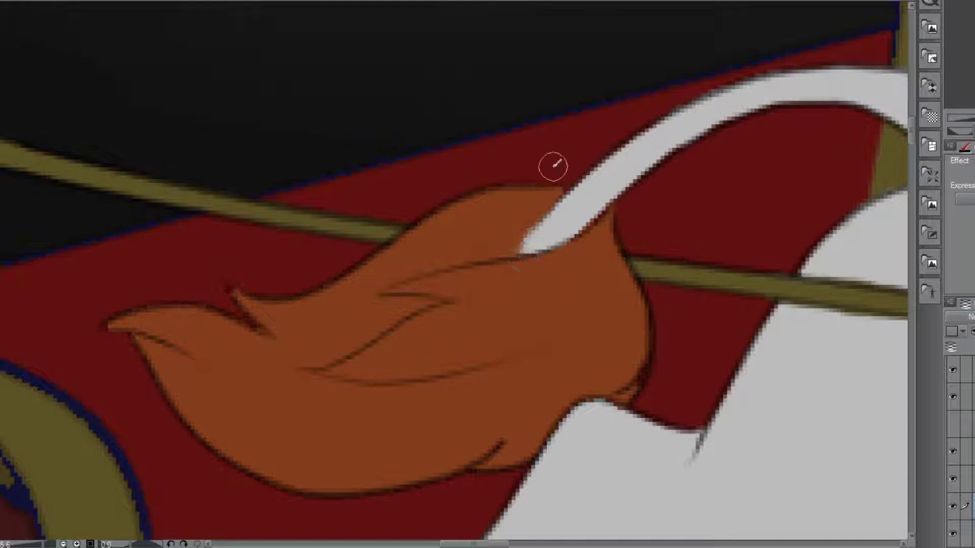
{"action": "left_click", "coordinate": [970, 369]}
{"action": "mouse_move", "coordinate": [606, 395]}
{"action": "left_mouse_down"}
{"action": "mouse_move", "coordinate": [620, 338]}
{"action": "mouse_move", "coordinate": [624, 367]}
{"action": "left_mouse_up"}
Draw the half-lidded eye of the white canine beside the horse, with iris, pupil and brow lines.
{"action": "scroll", "coordinate": [513, 406], "scroll_direction": "down", "scroll_amount": 5}
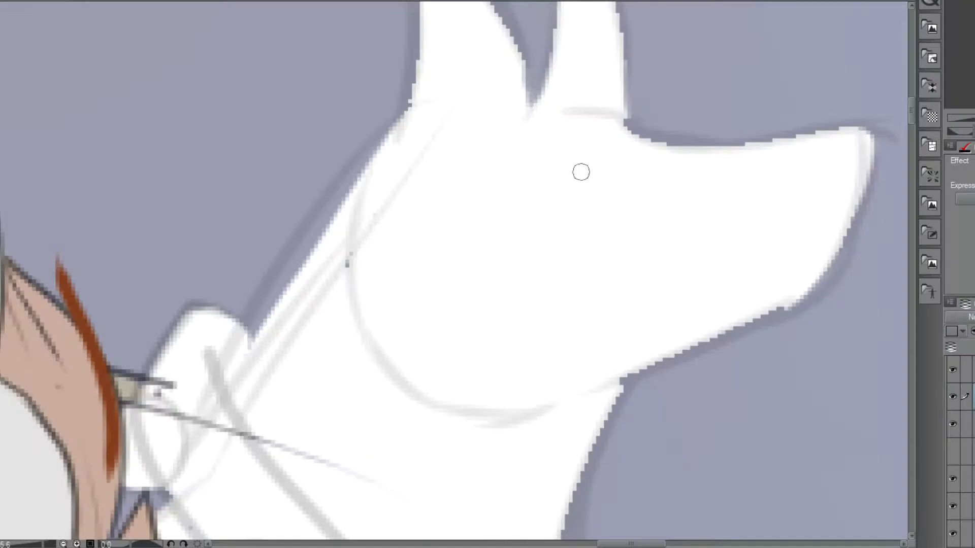
{"action": "left_click_drag", "start_coordinate": [612, 177], "coordinate": [493, 199]}
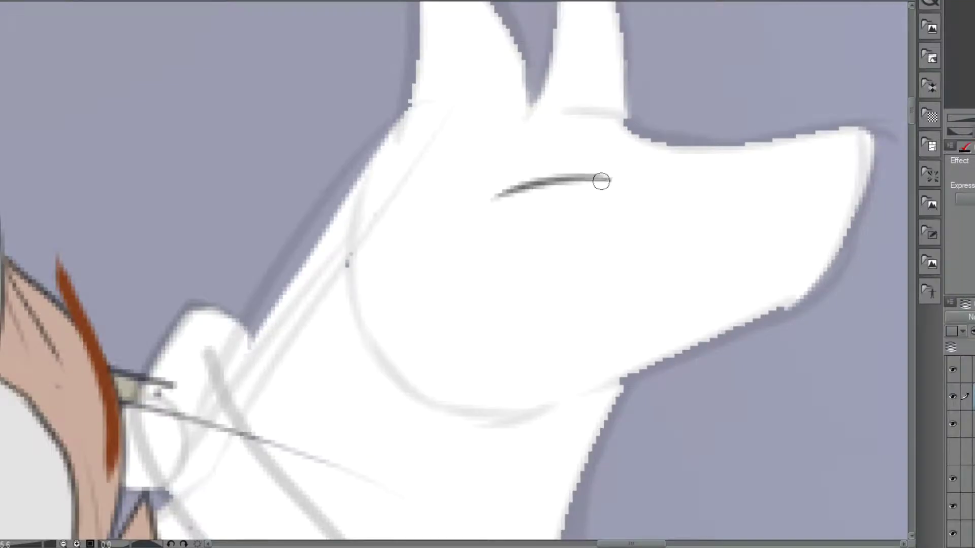
{"action": "mouse_move", "coordinate": [609, 179]}
{"action": "left_mouse_down"}
{"action": "mouse_move", "coordinate": [583, 208]}
{"action": "mouse_move", "coordinate": [539, 218]}
{"action": "mouse_move", "coordinate": [503, 196]}
{"action": "mouse_move", "coordinate": [538, 194]}
{"action": "mouse_move", "coordinate": [545, 183]}
{"action": "mouse_move", "coordinate": [539, 207]}
{"action": "mouse_move", "coordinate": [523, 202]}
{"action": "mouse_move", "coordinate": [517, 183]}
{"action": "left_mouse_up"}
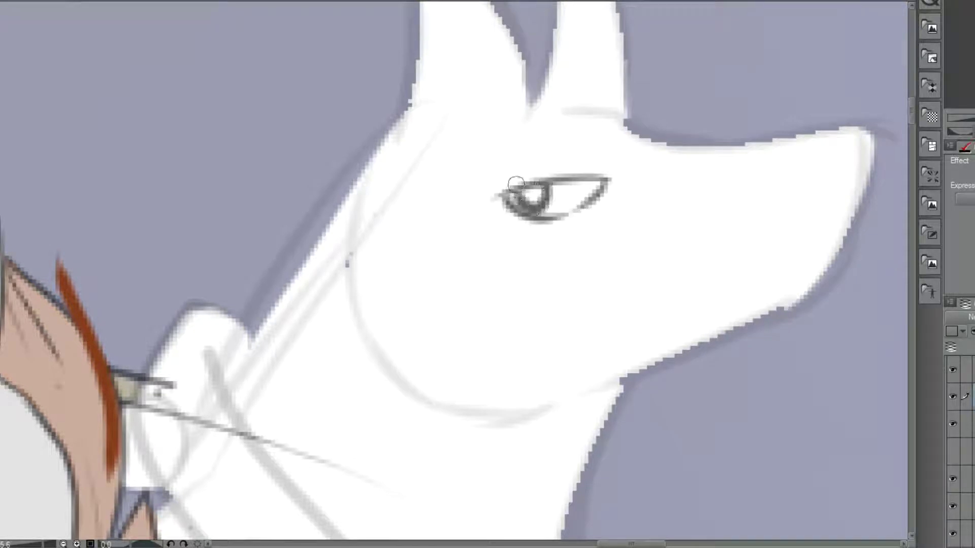
{"action": "mouse_move", "coordinate": [616, 172]}
{"action": "left_mouse_down"}
{"action": "mouse_move", "coordinate": [563, 119]}
{"action": "mouse_move", "coordinate": [496, 175]}
{"action": "left_mouse_up"}
Outline the canine's forehead, muzzle, nose and jaw, then its cheek and the fur tuft at the throat.
{"action": "mouse_move", "coordinate": [581, 58]}
{"action": "left_mouse_down"}
{"action": "mouse_move", "coordinate": [674, 125]}
{"action": "mouse_move", "coordinate": [673, 153]}
{"action": "mouse_move", "coordinate": [827, 113]}
{"action": "mouse_move", "coordinate": [778, 136]}
{"action": "mouse_move", "coordinate": [847, 101]}
{"action": "mouse_move", "coordinate": [875, 120]}
{"action": "mouse_move", "coordinate": [849, 182]}
{"action": "mouse_move", "coordinate": [787, 143]}
{"action": "left_mouse_up"}
{"action": "mouse_move", "coordinate": [874, 164]}
{"action": "left_mouse_down"}
{"action": "mouse_move", "coordinate": [809, 288]}
{"action": "mouse_move", "coordinate": [837, 318]}
{"action": "mouse_move", "coordinate": [620, 405]}
{"action": "left_mouse_up"}
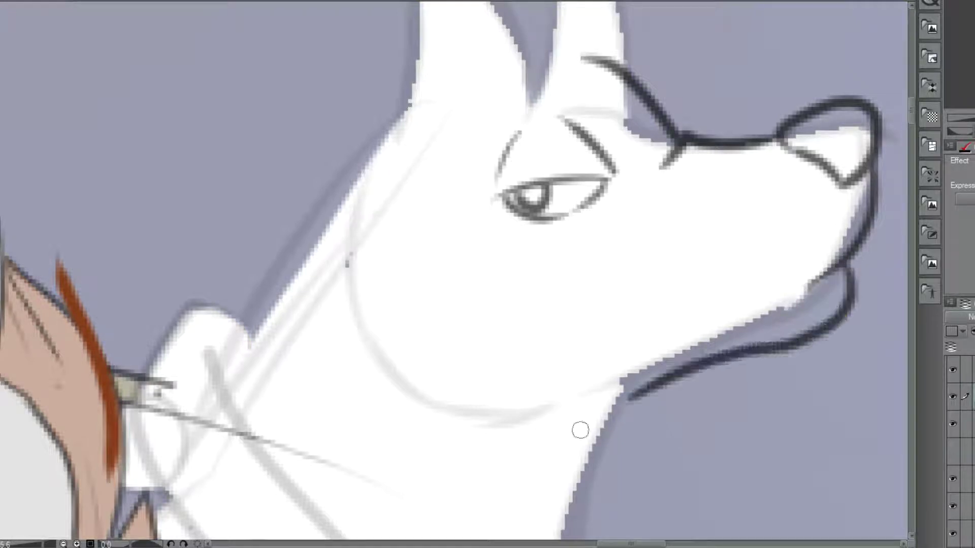
{"action": "mouse_move", "coordinate": [380, 184]}
{"action": "left_mouse_down"}
{"action": "mouse_move", "coordinate": [335, 229]}
{"action": "mouse_move", "coordinate": [316, 316]}
{"action": "mouse_move", "coordinate": [479, 466]}
{"action": "mouse_move", "coordinate": [535, 452]}
{"action": "left_mouse_up"}
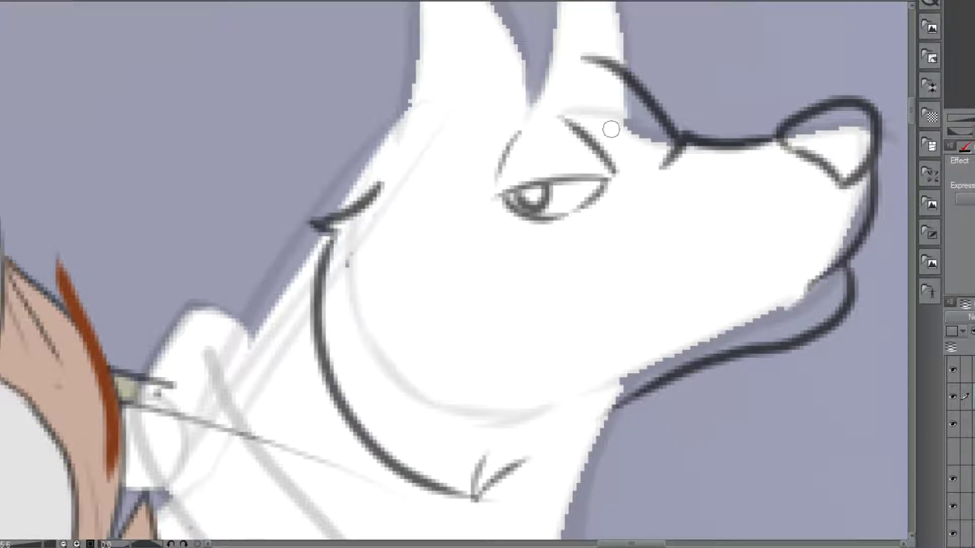
Draw a large rounded ear sweeping back from the top of the canine's head to its cheek.
{"action": "mouse_move", "coordinate": [454, 219]}
{"action": "left_mouse_down"}
{"action": "mouse_move", "coordinate": [395, 327]}
{"action": "mouse_move", "coordinate": [565, 440]}
{"action": "left_mouse_up"}
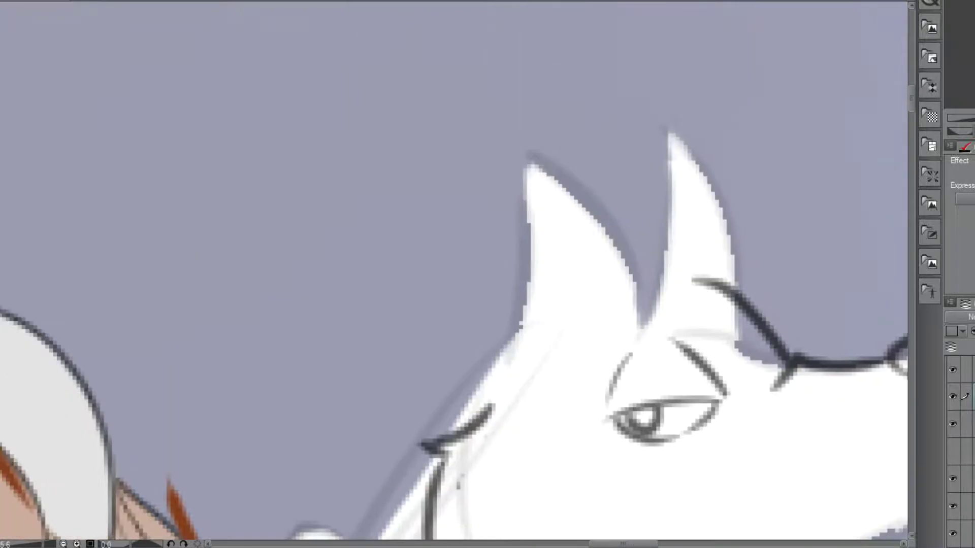
{"action": "mouse_move", "coordinate": [588, 294]}
{"action": "left_mouse_down"}
{"action": "mouse_move", "coordinate": [438, 230]}
{"action": "mouse_move", "coordinate": [328, 161]}
{"action": "mouse_move", "coordinate": [308, 238]}
{"action": "mouse_move", "coordinate": [335, 342]}
{"action": "mouse_move", "coordinate": [453, 422]}
{"action": "left_mouse_up"}
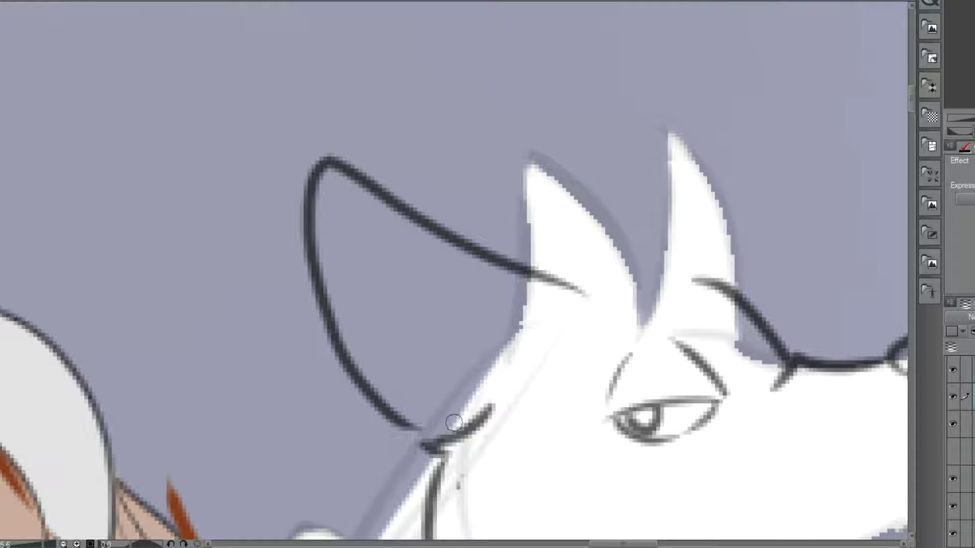
{"action": "scroll", "coordinate": [618, 320], "scroll_direction": "down", "scroll_amount": 2}
{"action": "scroll", "coordinate": [654, 291], "scroll_direction": "up", "scroll_amount": 1}
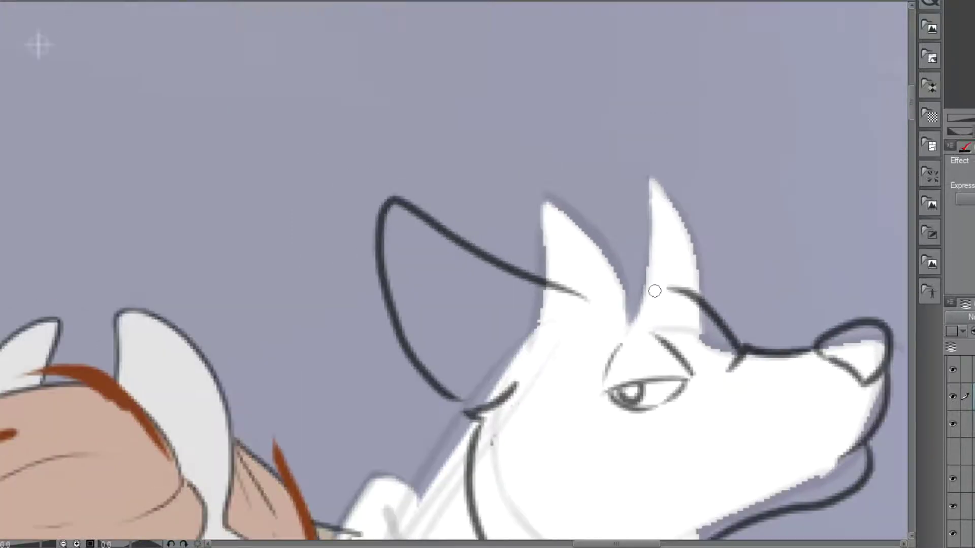
Outline the canine's crown and second pointed ear, then the back of its neck and the tufted chest fur.
{"action": "mouse_move", "coordinate": [688, 295]}
{"action": "left_mouse_down"}
{"action": "mouse_move", "coordinate": [635, 282]}
{"action": "mouse_move", "coordinate": [547, 285]}
{"action": "mouse_move", "coordinate": [542, 244]}
{"action": "mouse_move", "coordinate": [587, 203]}
{"action": "mouse_move", "coordinate": [637, 293]}
{"action": "left_mouse_up"}
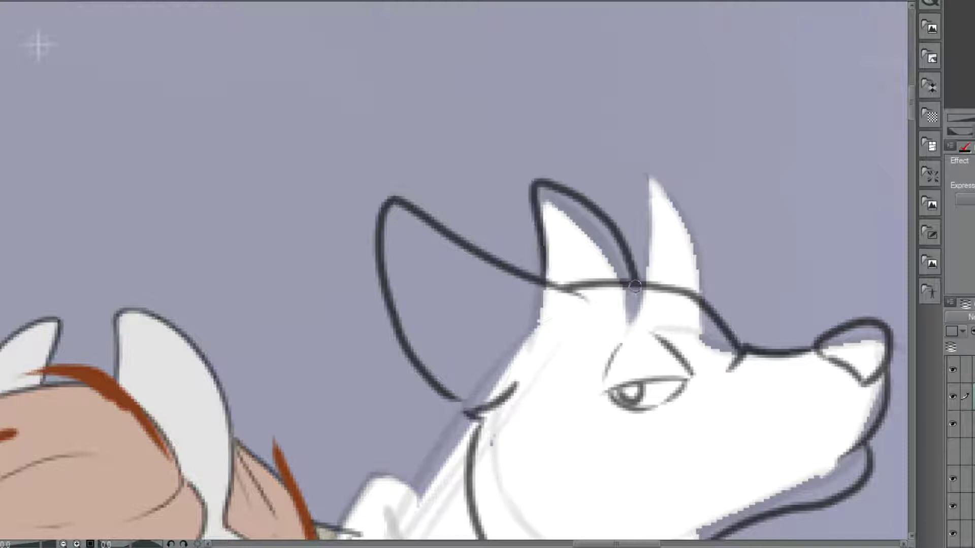
{"action": "scroll", "coordinate": [554, 279], "scroll_direction": "down", "scroll_amount": 2}
{"action": "scroll", "coordinate": [530, 374], "scroll_direction": "down", "scroll_amount": 1}
{"action": "left_click_drag", "start_coordinate": [608, 445], "coordinate": [585, 227]}
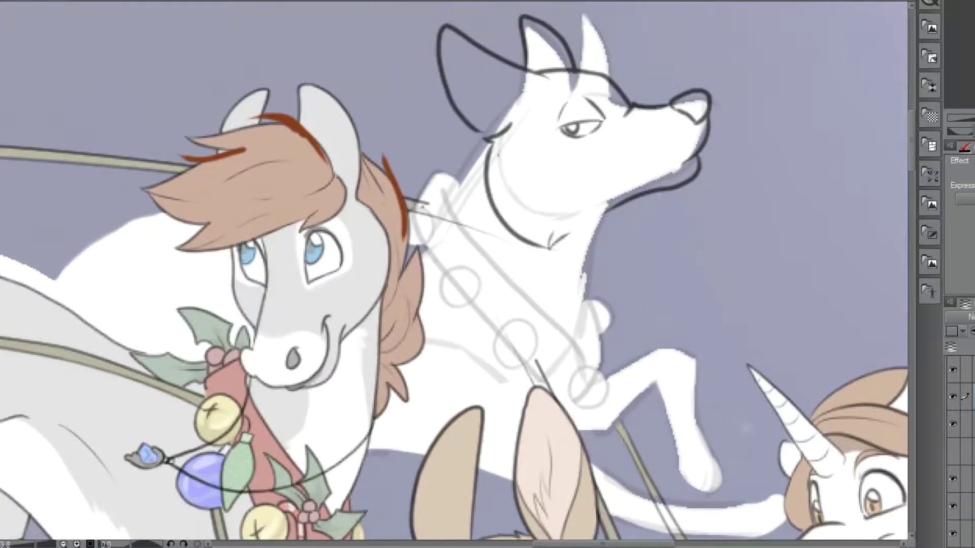
{"action": "scroll", "coordinate": [587, 224], "scroll_direction": "up", "scroll_amount": 4}
{"action": "scroll", "coordinate": [593, 237], "scroll_direction": "down", "scroll_amount": 1}
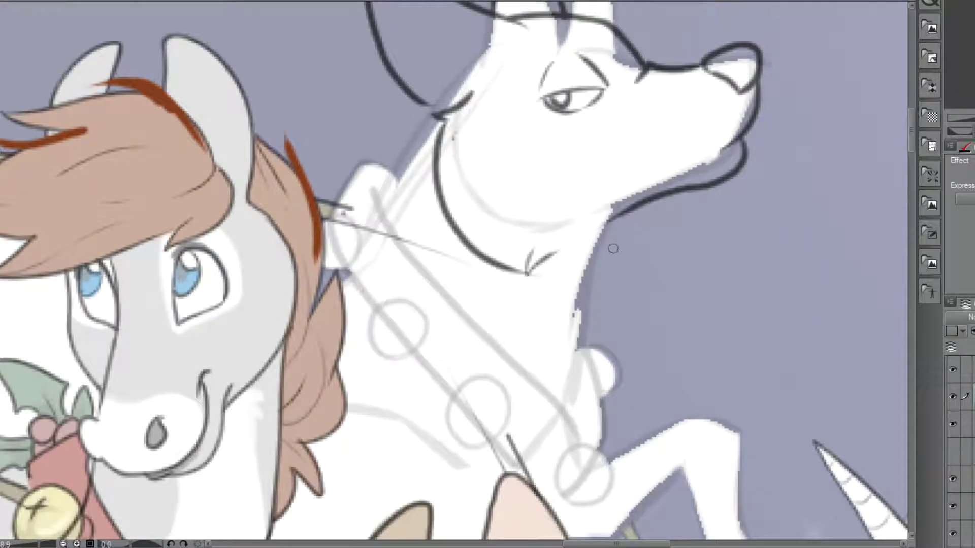
{"action": "mouse_move", "coordinate": [634, 210]}
{"action": "left_mouse_down"}
{"action": "mouse_move", "coordinate": [627, 246]}
{"action": "mouse_move", "coordinate": [644, 307]}
{"action": "mouse_move", "coordinate": [619, 296]}
{"action": "mouse_move", "coordinate": [637, 325]}
{"action": "mouse_move", "coordinate": [612, 390]}
{"action": "mouse_move", "coordinate": [573, 415]}
{"action": "left_mouse_up"}
{"action": "mouse_move", "coordinate": [422, 111]}
{"action": "left_mouse_down"}
{"action": "mouse_move", "coordinate": [379, 194]}
{"action": "mouse_move", "coordinate": [386, 224]}
{"action": "mouse_move", "coordinate": [424, 277]}
{"action": "mouse_move", "coordinate": [561, 397]}
{"action": "mouse_move", "coordinate": [580, 429]}
{"action": "left_mouse_up"}
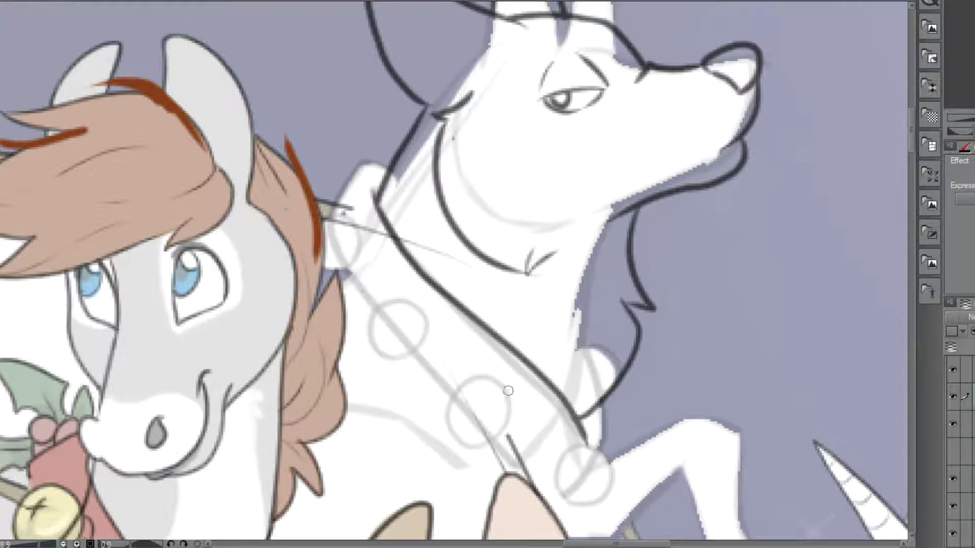
{"action": "key", "text": "ctrl+z"}
Draw the rounded padded collar section behind the canine's neck, with a small connector at its lower end.
{"action": "mouse_move", "coordinate": [395, 155]}
{"action": "left_mouse_down"}
{"action": "mouse_move", "coordinate": [334, 179]}
{"action": "mouse_move", "coordinate": [325, 236]}
{"action": "left_mouse_up"}
{"action": "mouse_move", "coordinate": [370, 192]}
{"action": "left_mouse_down"}
{"action": "mouse_move", "coordinate": [405, 254]}
{"action": "mouse_move", "coordinate": [402, 314]}
{"action": "mouse_move", "coordinate": [355, 317]}
{"action": "mouse_move", "coordinate": [327, 240]}
{"action": "left_mouse_up"}
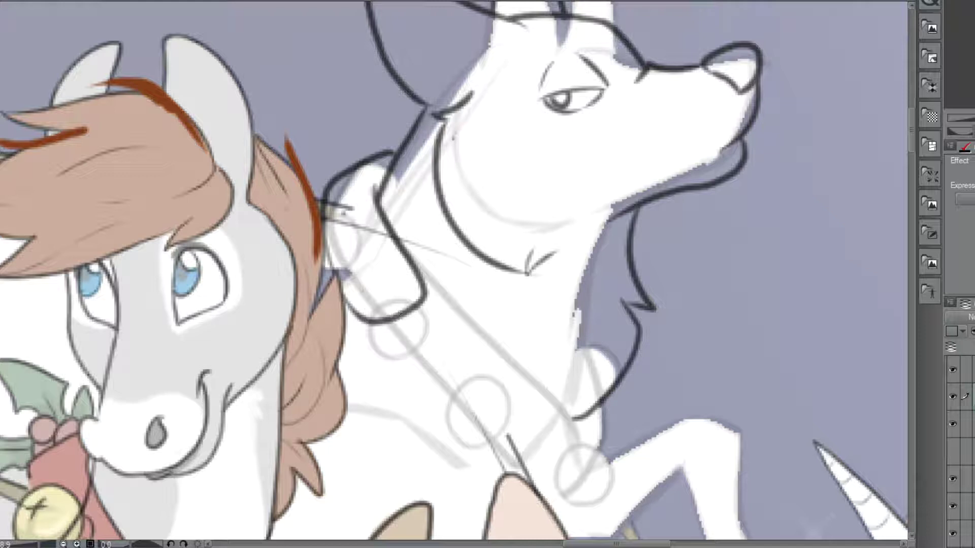
{"action": "key", "text": "ctrl+Tab"}
{"action": "left_click_drag", "start_coordinate": [969, 33], "coordinate": [970, 38]}
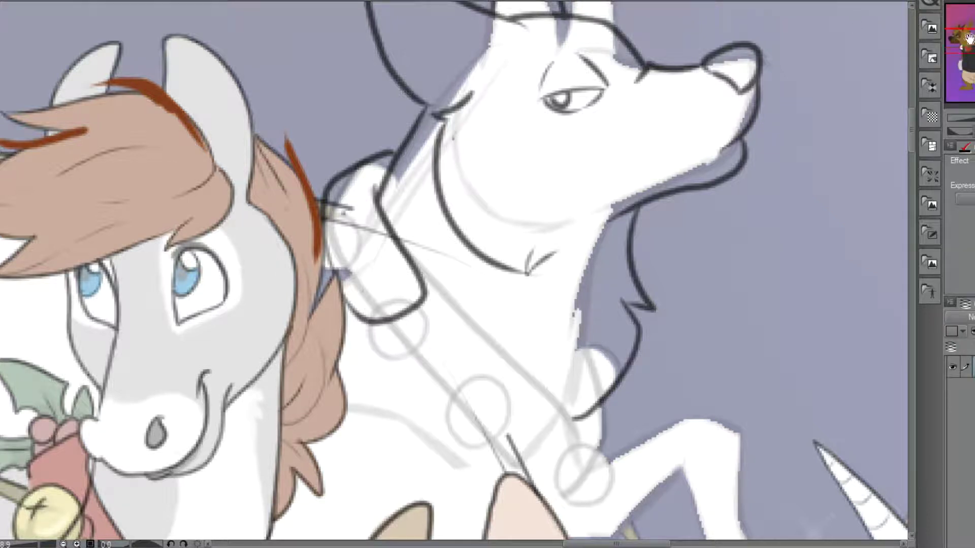
{"action": "left_click", "coordinate": [391, 321]}
{"action": "mouse_move", "coordinate": [389, 322]}
{"action": "left_mouse_down"}
{"action": "mouse_move", "coordinate": [415, 330]}
{"action": "mouse_move", "coordinate": [404, 313]}
{"action": "left_mouse_up"}
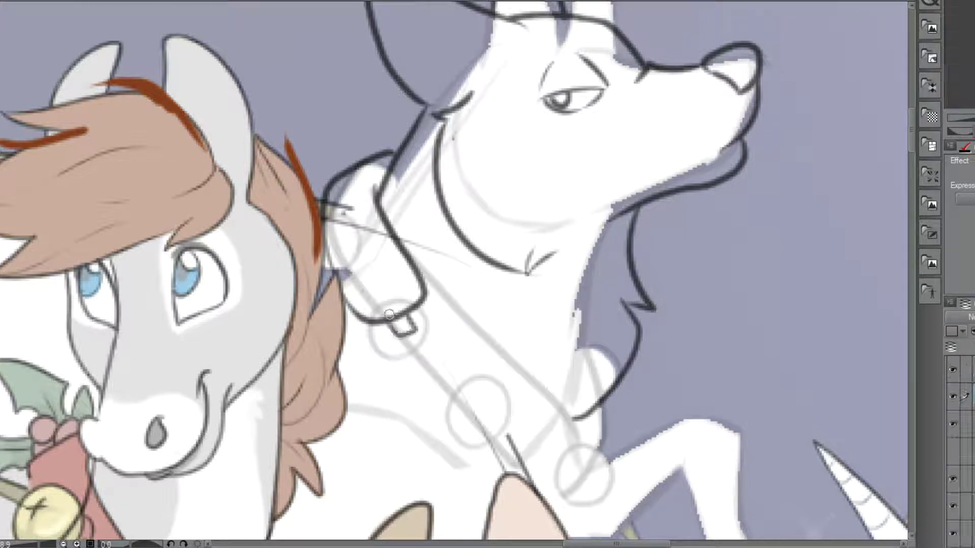
Draw the round ornament hanging from the collar, with a curved ball-ended arm, a double rim and a small slot.
{"action": "mouse_move", "coordinate": [388, 347]}
{"action": "left_mouse_down"}
{"action": "mouse_move", "coordinate": [432, 436]}
{"action": "mouse_move", "coordinate": [433, 402]}
{"action": "mouse_move", "coordinate": [425, 412]}
{"action": "mouse_move", "coordinate": [414, 404]}
{"action": "mouse_move", "coordinate": [409, 337]}
{"action": "left_mouse_up"}
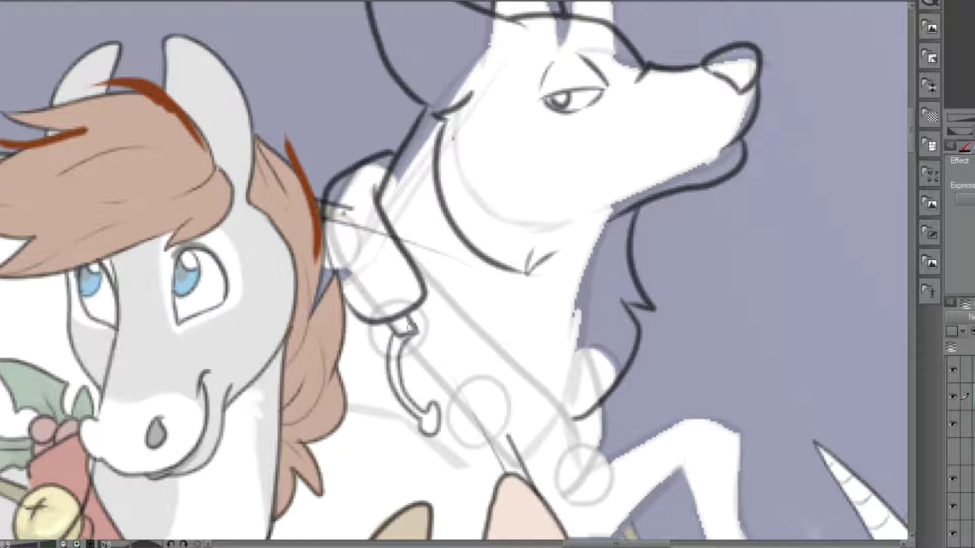
{"action": "mouse_move", "coordinate": [417, 332]}
{"action": "left_mouse_down"}
{"action": "mouse_move", "coordinate": [460, 328]}
{"action": "mouse_move", "coordinate": [498, 343]}
{"action": "mouse_move", "coordinate": [523, 377]}
{"action": "mouse_move", "coordinate": [518, 411]}
{"action": "mouse_move", "coordinate": [486, 453]}
{"action": "mouse_move", "coordinate": [444, 461]}
{"action": "mouse_move", "coordinate": [407, 444]}
{"action": "mouse_move", "coordinate": [381, 387]}
{"action": "mouse_move", "coordinate": [395, 331]}
{"action": "left_mouse_up"}
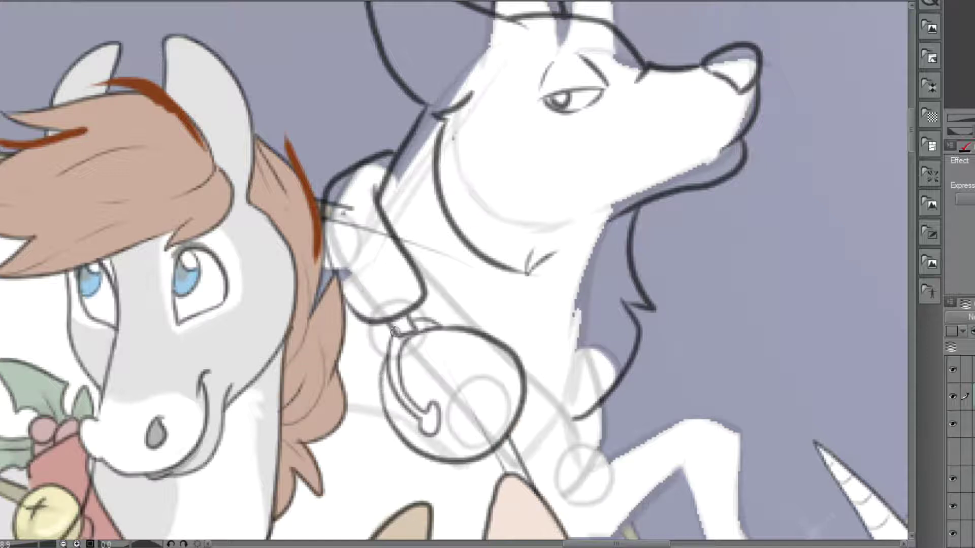
{"action": "mouse_move", "coordinate": [472, 331]}
{"action": "left_mouse_down"}
{"action": "mouse_move", "coordinate": [494, 345]}
{"action": "mouse_move", "coordinate": [507, 376]}
{"action": "mouse_move", "coordinate": [503, 409]}
{"action": "mouse_move", "coordinate": [450, 456]}
{"action": "left_mouse_up"}
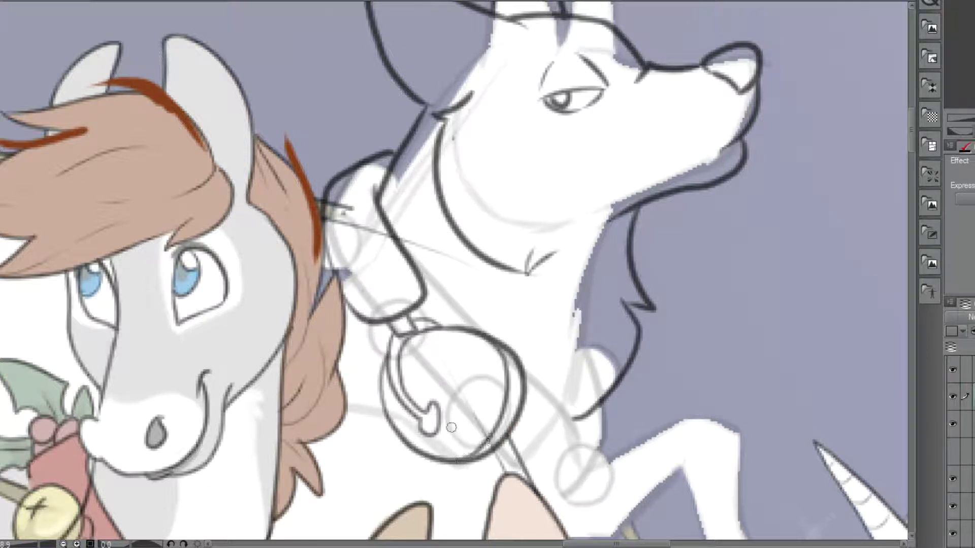
{"action": "left_click_drag", "start_coordinate": [470, 426], "coordinate": [484, 439]}
Draw the crescent band above the canine's eye and its mouth line, plus the chest strap with a round bell and holly.
{"action": "scroll", "coordinate": [437, 404], "scroll_direction": "down", "scroll_amount": 2}
{"action": "left_click_drag", "start_coordinate": [712, 151], "coordinate": [712, 176]}
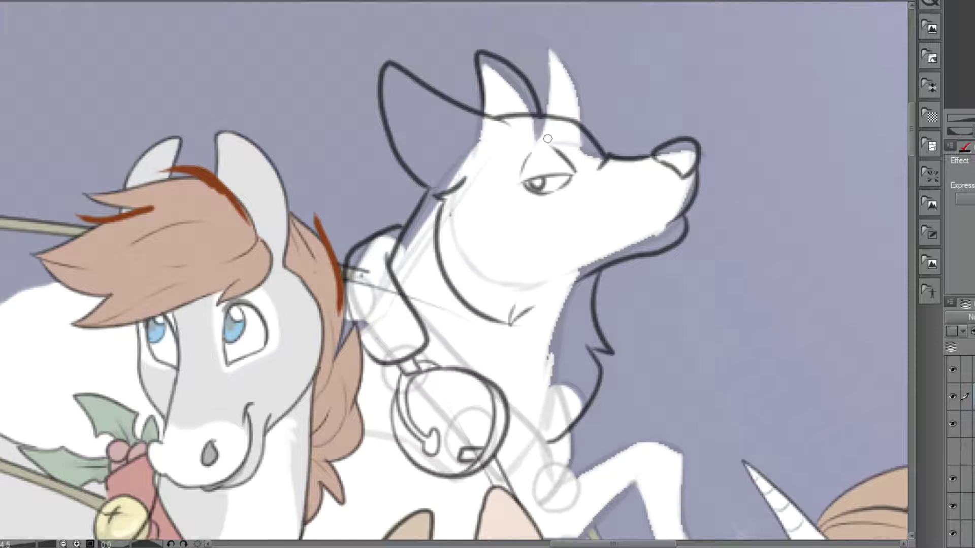
{"action": "scroll", "coordinate": [547, 139], "scroll_direction": "up", "scroll_amount": 2}
{"action": "scroll", "coordinate": [513, 161], "scroll_direction": "up", "scroll_amount": 1}
{"action": "mouse_move", "coordinate": [492, 190]}
{"action": "left_mouse_down"}
{"action": "mouse_move", "coordinate": [517, 146]}
{"action": "mouse_move", "coordinate": [560, 110]}
{"action": "mouse_move", "coordinate": [578, 111]}
{"action": "mouse_move", "coordinate": [558, 95]}
{"action": "mouse_move", "coordinate": [525, 98]}
{"action": "mouse_move", "coordinate": [494, 138]}
{"action": "mouse_move", "coordinate": [489, 187]}
{"action": "left_mouse_up"}
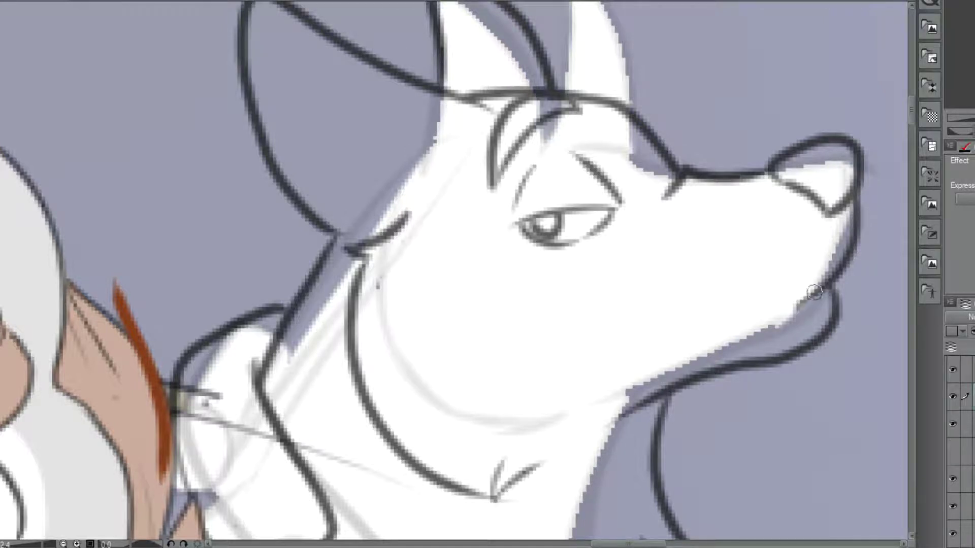
{"action": "left_click_drag", "start_coordinate": [814, 292], "coordinate": [702, 283]}
{"action": "key", "text": "ctrl+z"}
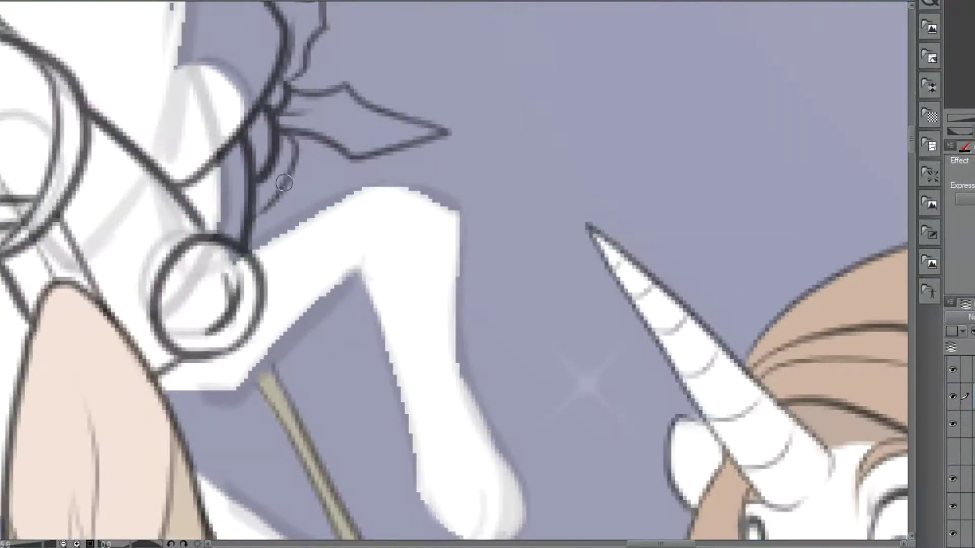
Outline the canine's raised, bent foreleg from the chest over the knee down to the toed paw.
{"action": "mouse_move", "coordinate": [284, 183]}
{"action": "left_mouse_down"}
{"action": "mouse_move", "coordinate": [386, 161]}
{"action": "mouse_move", "coordinate": [459, 197]}
{"action": "mouse_move", "coordinate": [454, 281]}
{"action": "left_mouse_up"}
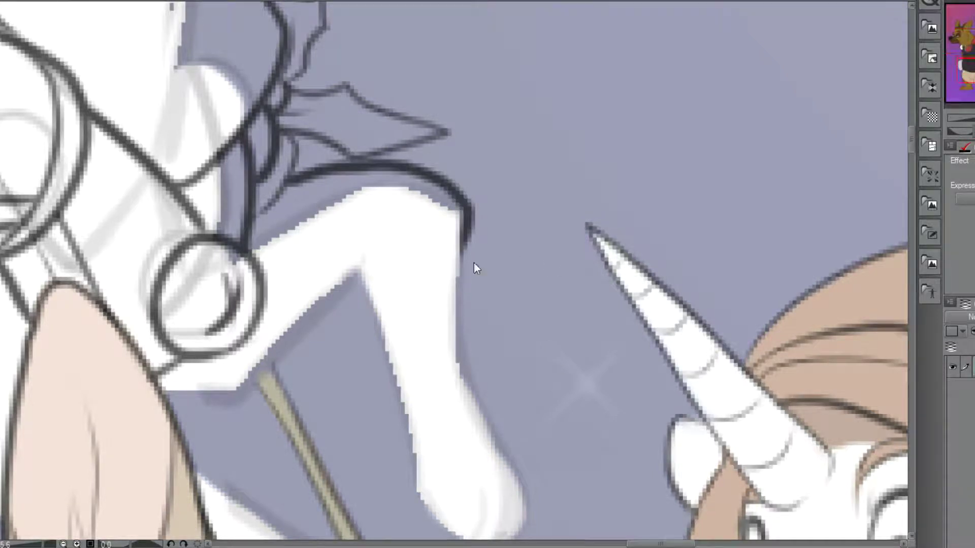
{"action": "mouse_move", "coordinate": [467, 228]}
{"action": "left_mouse_down"}
{"action": "mouse_move", "coordinate": [472, 343]}
{"action": "mouse_move", "coordinate": [518, 500]}
{"action": "mouse_move", "coordinate": [457, 503]}
{"action": "left_mouse_up"}
{"action": "mouse_move", "coordinate": [472, 465]}
{"action": "left_mouse_down"}
{"action": "mouse_move", "coordinate": [437, 492]}
{"action": "mouse_move", "coordinate": [399, 436]}
{"action": "mouse_move", "coordinate": [374, 291]}
{"action": "mouse_move", "coordinate": [245, 387]}
{"action": "mouse_move", "coordinate": [175, 420]}
{"action": "left_mouse_up"}
Outline the canine's outstretched second foreleg with its paw, and continue its underside behind the rabbit's ears.
{"action": "scroll", "coordinate": [304, 338], "scroll_direction": "down", "scroll_amount": 3}
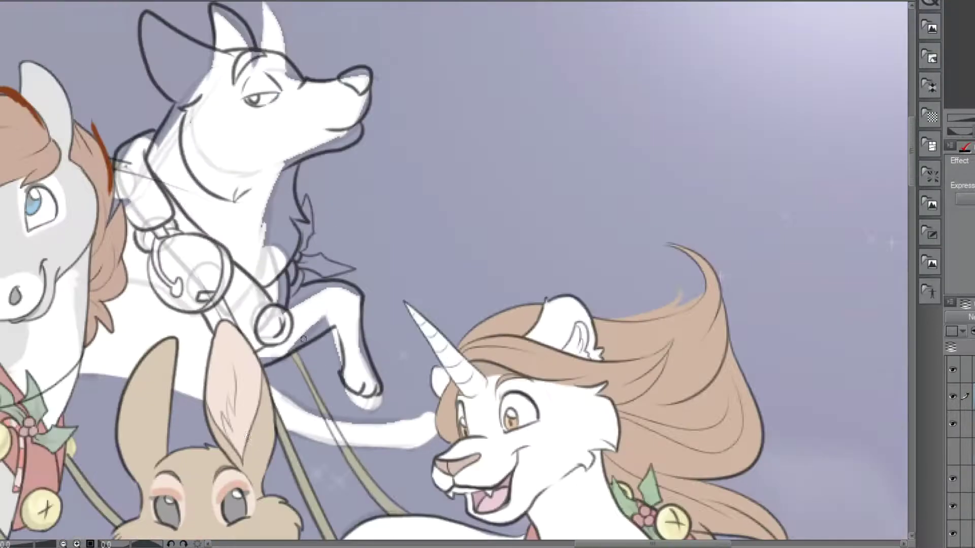
{"action": "scroll", "coordinate": [251, 420], "scroll_direction": "up", "scroll_amount": 5}
{"action": "mouse_move", "coordinate": [254, 322]}
{"action": "left_mouse_down"}
{"action": "mouse_move", "coordinate": [598, 465]}
{"action": "mouse_move", "coordinate": [643, 422]}
{"action": "mouse_move", "coordinate": [671, 430]}
{"action": "mouse_move", "coordinate": [647, 474]}
{"action": "mouse_move", "coordinate": [667, 464]}
{"action": "mouse_move", "coordinate": [673, 459]}
{"action": "mouse_move", "coordinate": [620, 468]}
{"action": "left_mouse_up"}
{"action": "mouse_move", "coordinate": [654, 495]}
{"action": "left_mouse_down"}
{"action": "mouse_move", "coordinate": [606, 477]}
{"action": "mouse_move", "coordinate": [657, 504]}
{"action": "mouse_move", "coordinate": [590, 525]}
{"action": "mouse_move", "coordinate": [331, 507]}
{"action": "left_mouse_up"}
{"action": "mouse_move", "coordinate": [135, 491]}
{"action": "left_mouse_down"}
{"action": "mouse_move", "coordinate": [34, 466]}
{"action": "mouse_move", "coordinate": [48, 431]}
{"action": "left_mouse_up"}
Draw the canine's back behind the horse's forelock and a long curved tail line sweeping back across the rein.
{"action": "scroll", "coordinate": [90, 363], "scroll_direction": "down", "scroll_amount": 2}
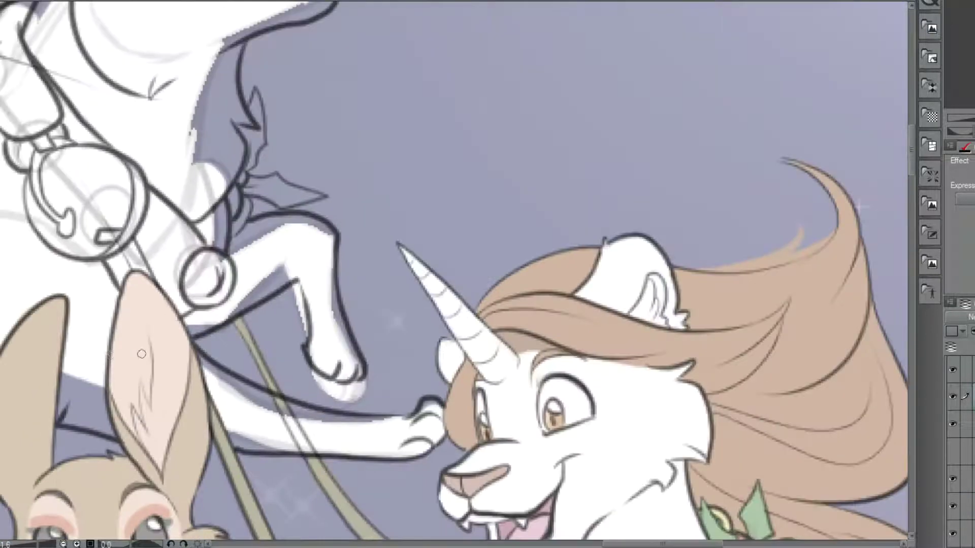
{"action": "scroll", "coordinate": [142, 353], "scroll_direction": "down", "scroll_amount": 2}
{"action": "left_click_drag", "start_coordinate": [203, 203], "coordinate": [806, 273]}
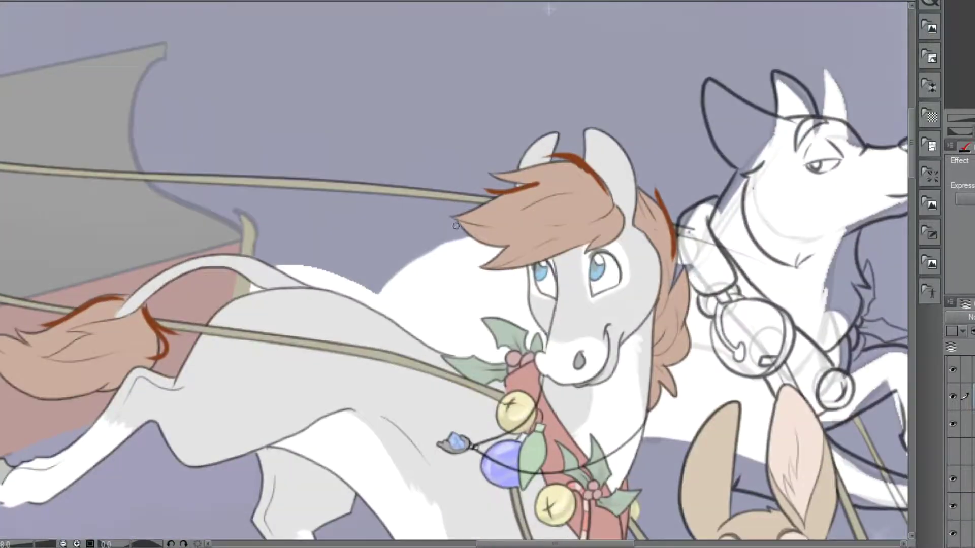
{"action": "scroll", "coordinate": [446, 239], "scroll_direction": "up", "scroll_amount": 3}
{"action": "mouse_move", "coordinate": [471, 222]}
{"action": "left_mouse_down"}
{"action": "mouse_move", "coordinate": [432, 230]}
{"action": "mouse_move", "coordinate": [375, 262]}
{"action": "mouse_move", "coordinate": [305, 328]}
{"action": "left_mouse_up"}
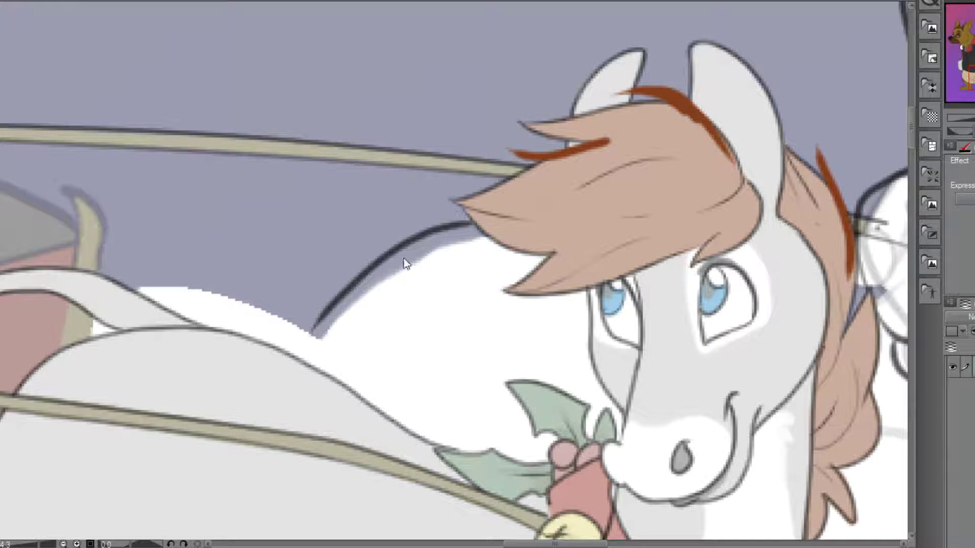
{"action": "mouse_move", "coordinate": [399, 245]}
{"action": "left_mouse_down"}
{"action": "mouse_move", "coordinate": [264, 192]}
{"action": "mouse_move", "coordinate": [4, 129]}
{"action": "left_mouse_up"}
Draw the curled end of the canine's tail with pointed fur tufts above the horse's tail.
{"action": "scroll", "coordinate": [92, 145], "scroll_direction": "down", "scroll_amount": 2}
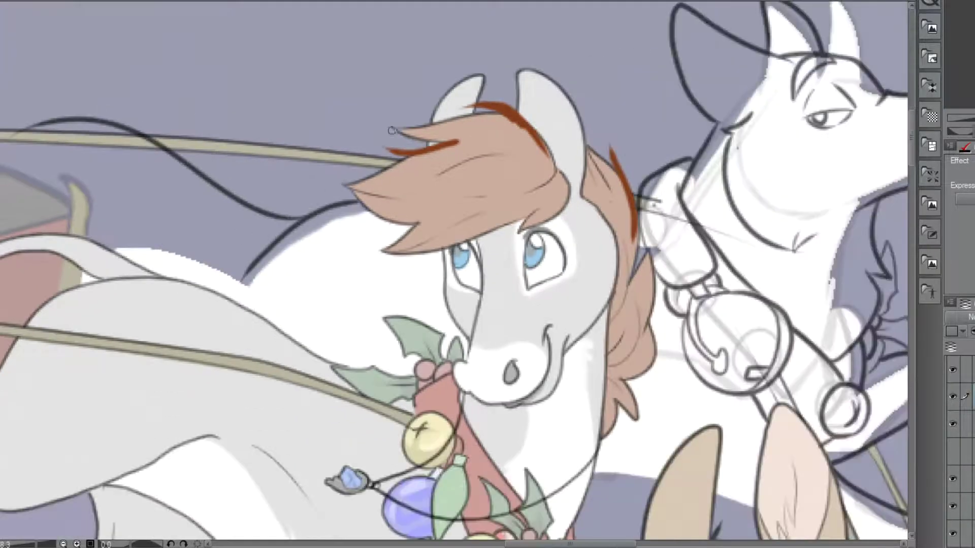
{"action": "mouse_move", "coordinate": [477, 223]}
{"action": "left_mouse_down"}
{"action": "mouse_move", "coordinate": [177, 249]}
{"action": "mouse_move", "coordinate": [719, 167]}
{"action": "mouse_move", "coordinate": [807, 173]}
{"action": "left_mouse_up"}
{"action": "scroll", "coordinate": [324, 106], "scroll_direction": "up", "scroll_amount": 2}
{"action": "mouse_move", "coordinate": [330, 120]}
{"action": "left_mouse_down"}
{"action": "mouse_move", "coordinate": [402, 136]}
{"action": "mouse_move", "coordinate": [254, 239]}
{"action": "mouse_move", "coordinate": [318, 187]}
{"action": "mouse_move", "coordinate": [259, 268]}
{"action": "left_mouse_up"}
{"action": "left_click_drag", "start_coordinate": [290, 299], "coordinate": [338, 280]}
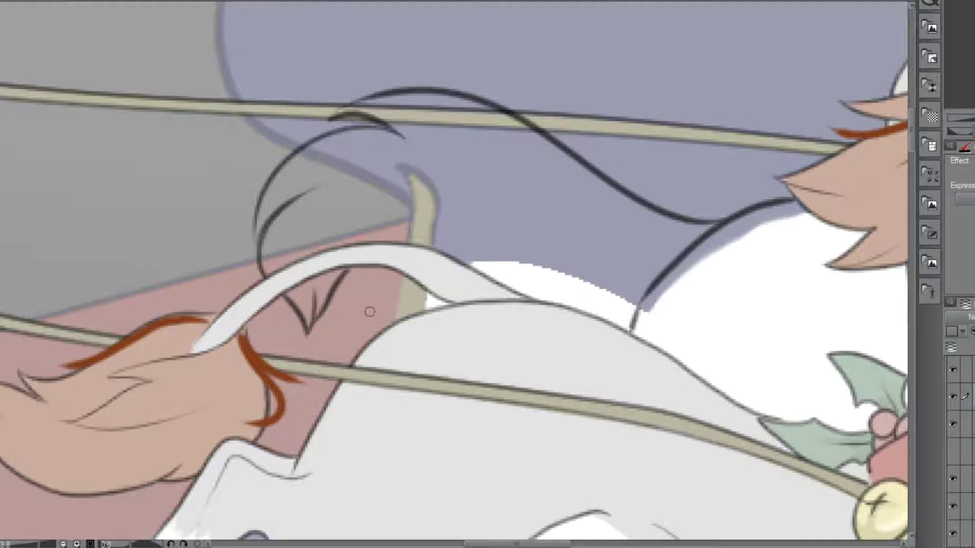
{"action": "mouse_move", "coordinate": [348, 269]}
{"action": "left_mouse_down"}
{"action": "mouse_move", "coordinate": [335, 307]}
{"action": "mouse_move", "coordinate": [350, 348]}
{"action": "left_mouse_up"}
Line the canine's remaining body contours behind the horse: above its back, beside the holly and along the belly.
{"action": "left_click_drag", "start_coordinate": [653, 288], "coordinate": [528, 263]}
{"action": "scroll", "coordinate": [513, 246], "scroll_direction": "down", "scroll_amount": 3}
{"action": "mouse_move", "coordinate": [591, 216]}
{"action": "left_mouse_down"}
{"action": "mouse_move", "coordinate": [510, 223]}
{"action": "mouse_move", "coordinate": [487, 182]}
{"action": "mouse_move", "coordinate": [559, 230]}
{"action": "mouse_move", "coordinate": [559, 199]}
{"action": "left_mouse_up"}
{"action": "scroll", "coordinate": [541, 278], "scroll_direction": "up", "scroll_amount": 3}
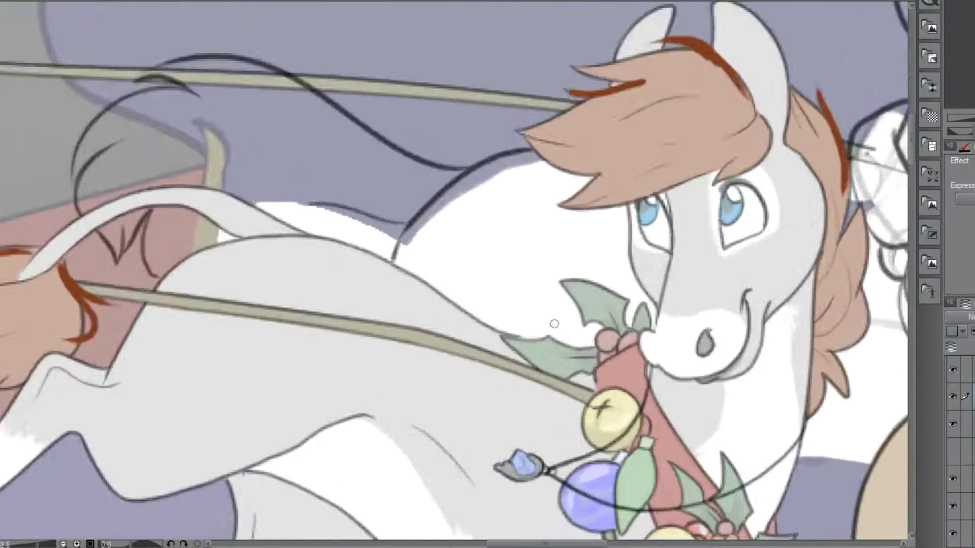
{"action": "scroll", "coordinate": [551, 328], "scroll_direction": "up", "scroll_amount": 1}
{"action": "left_click_drag", "start_coordinate": [554, 346], "coordinate": [576, 278]}
{"action": "scroll", "coordinate": [492, 297], "scroll_direction": "down", "scroll_amount": 3}
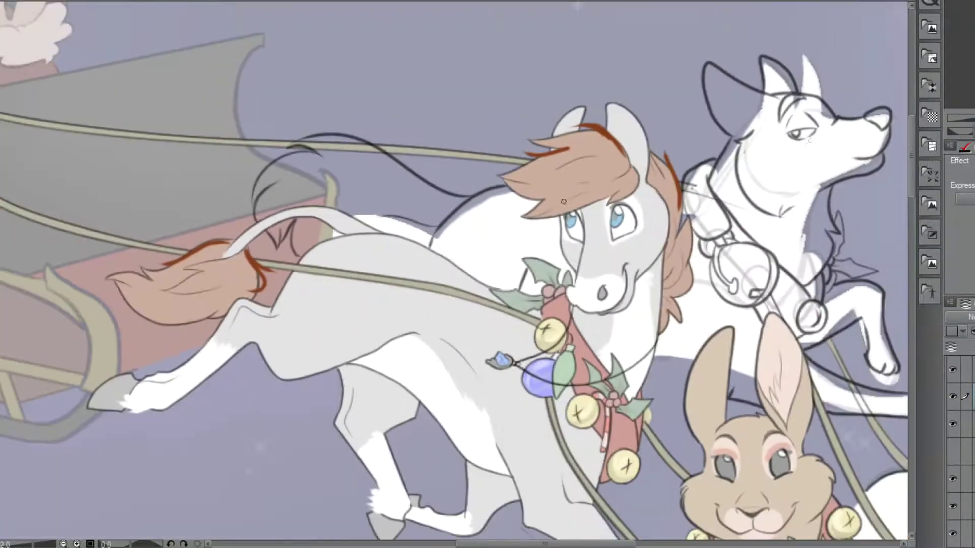
{"action": "scroll", "coordinate": [696, 325], "scroll_direction": "up", "scroll_amount": 4}
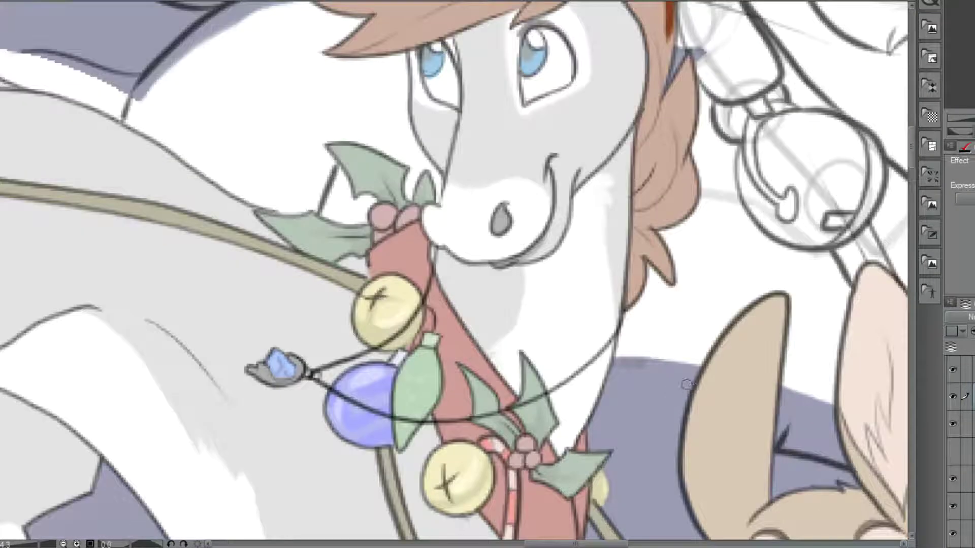
{"action": "left_click_drag", "start_coordinate": [686, 384], "coordinate": [624, 364]}
Thicken the canine's outline from the crown down the forehead to the bridge of the muzzle.
{"action": "scroll", "coordinate": [695, 275], "scroll_direction": "down", "scroll_amount": 4}
{"action": "left_click_drag", "start_coordinate": [796, 202], "coordinate": [612, 297]}
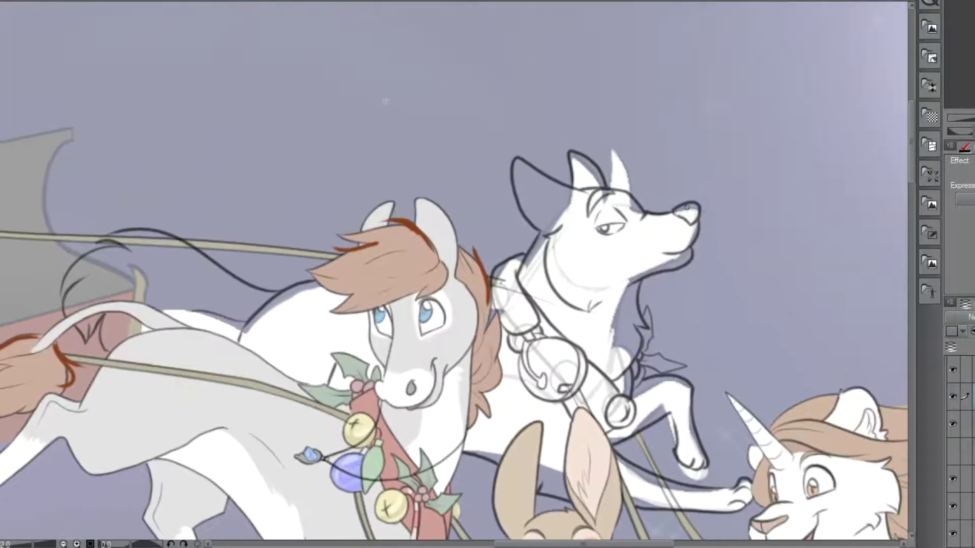
{"action": "scroll", "coordinate": [685, 207], "scroll_direction": "up", "scroll_amount": 4}
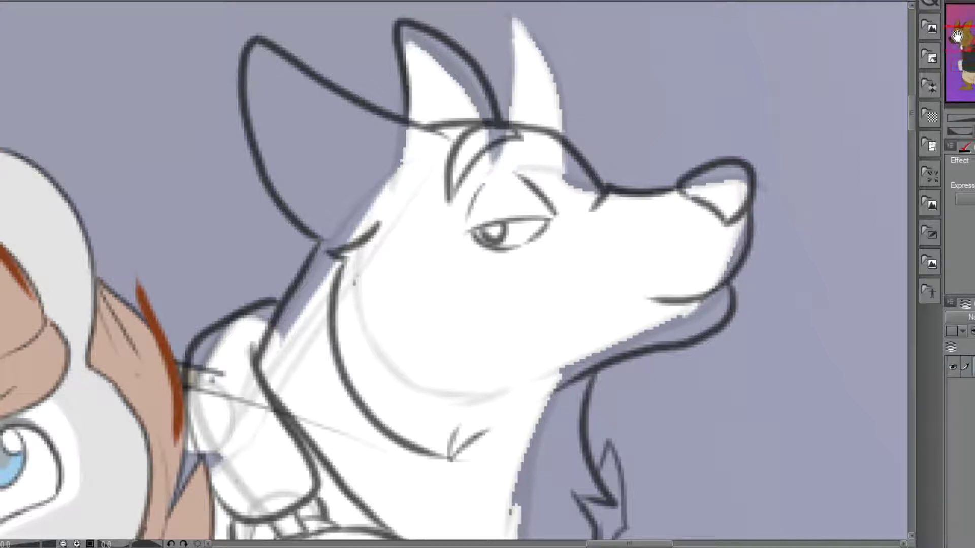
{"action": "mouse_move", "coordinate": [612, 190]}
{"action": "left_mouse_down"}
{"action": "mouse_move", "coordinate": [541, 127]}
{"action": "mouse_move", "coordinate": [495, 118]}
{"action": "left_mouse_up"}
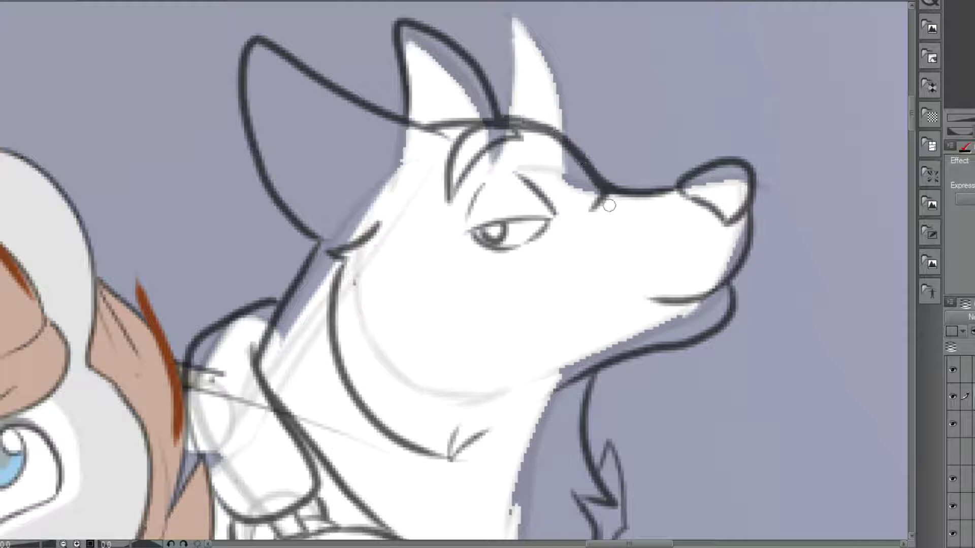
Draw a curved marking line separating the muzzle from the cheek and add three whisker dots.
{"action": "mouse_move", "coordinate": [605, 190]}
{"action": "left_mouse_down"}
{"action": "mouse_move", "coordinate": [606, 214]}
{"action": "mouse_move", "coordinate": [570, 270]}
{"action": "mouse_move", "coordinate": [556, 367]}
{"action": "mouse_move", "coordinate": [592, 372]}
{"action": "left_mouse_up"}
{"action": "scroll", "coordinate": [634, 285], "scroll_direction": "up", "scroll_amount": 1}
{"action": "left_click", "coordinate": [597, 275]}
{"action": "left_click", "coordinate": [614, 255]}
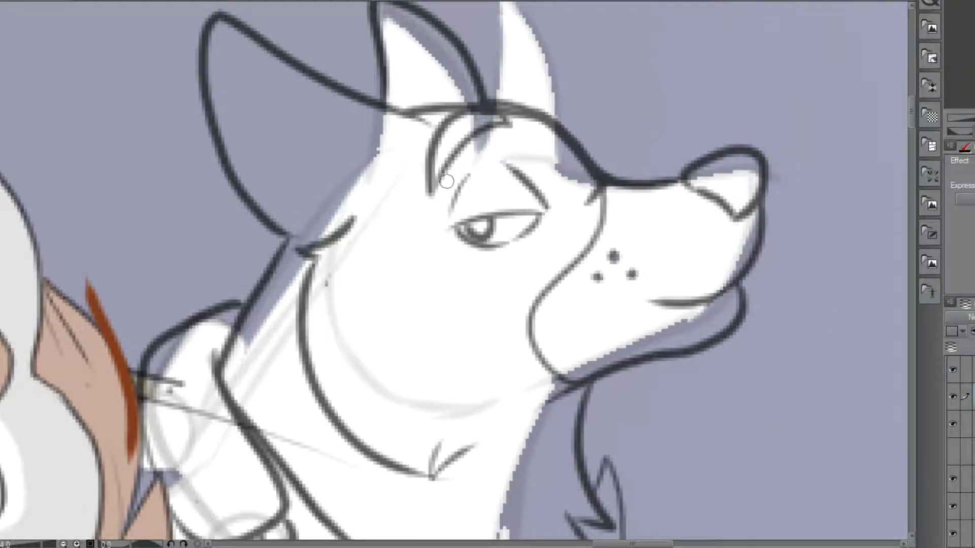
Add small circles inside the crescent band above the eye and a rounded shape on the forehead.
{"action": "scroll", "coordinate": [475, 131], "scroll_direction": "up", "scroll_amount": 1}
{"action": "left_click_drag", "start_coordinate": [471, 140], "coordinate": [466, 123]}
{"action": "mouse_move", "coordinate": [452, 162]}
{"action": "left_mouse_down"}
{"action": "mouse_move", "coordinate": [432, 156]}
{"action": "mouse_move", "coordinate": [440, 167]}
{"action": "left_mouse_up"}
{"action": "scroll", "coordinate": [283, 192], "scroll_direction": "down", "scroll_amount": 2}
{"action": "scroll", "coordinate": [294, 185], "scroll_direction": "up", "scroll_amount": 1}
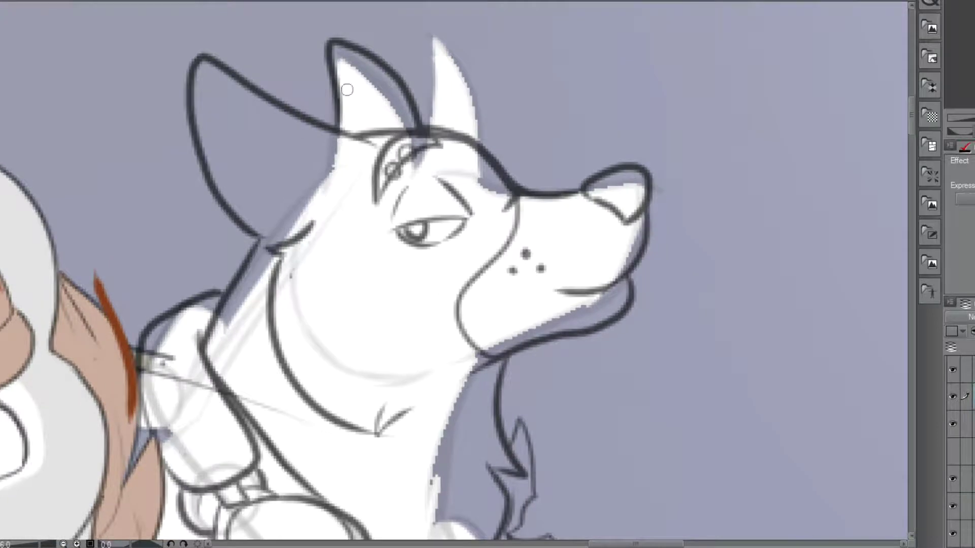
{"action": "scroll", "coordinate": [346, 90], "scroll_direction": "up", "scroll_amount": 1}
{"action": "left_click_drag", "start_coordinate": [464, 159], "coordinate": [507, 175]}
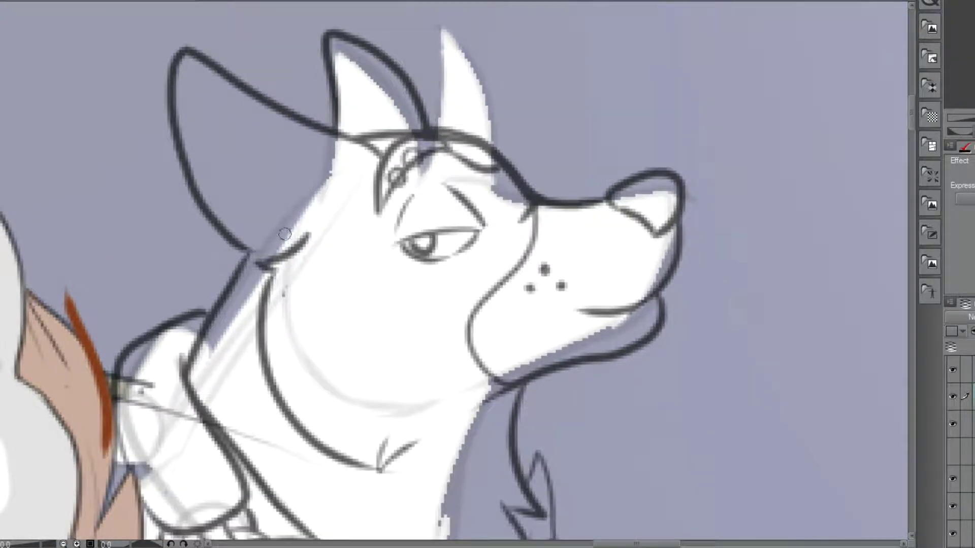
Draw the inner edge of the large ear and clean up the lines at the top of the head.
{"action": "left_click_drag", "start_coordinate": [957, 37], "coordinate": [956, 32]}
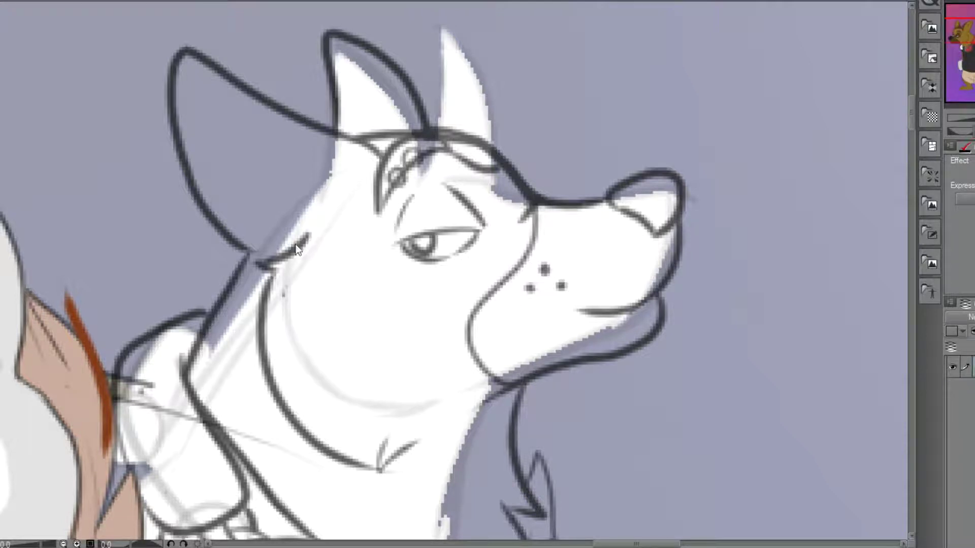
{"action": "mouse_move", "coordinate": [307, 236]}
{"action": "left_mouse_down"}
{"action": "mouse_move", "coordinate": [261, 221]}
{"action": "mouse_move", "coordinate": [222, 185]}
{"action": "mouse_move", "coordinate": [180, 71]}
{"action": "left_mouse_up"}
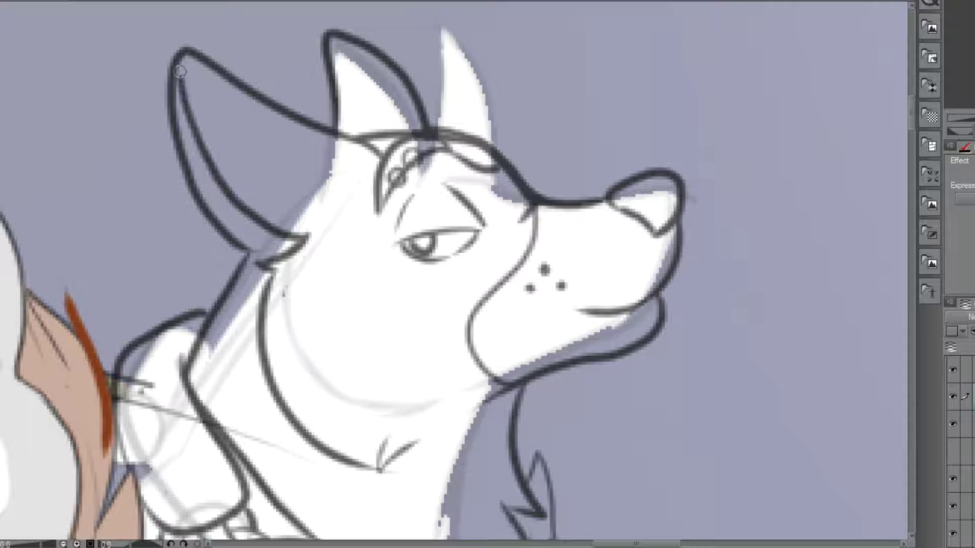
{"action": "scroll", "coordinate": [340, 330], "scroll_direction": "down", "scroll_amount": 2}
{"action": "scroll", "coordinate": [373, 285], "scroll_direction": "up", "scroll_amount": 4}
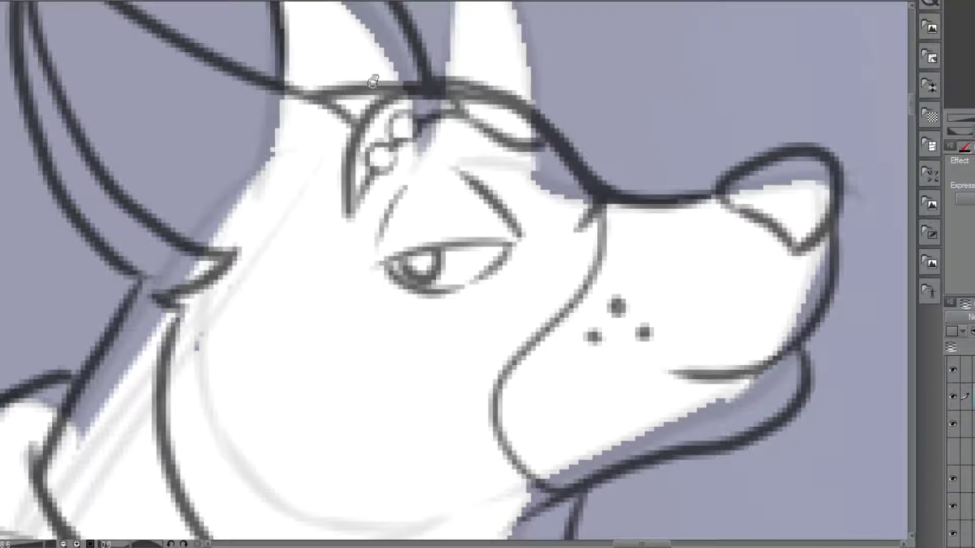
{"action": "mouse_move", "coordinate": [443, 83]}
{"action": "left_mouse_down"}
{"action": "mouse_move", "coordinate": [520, 124]}
{"action": "mouse_move", "coordinate": [472, 98]}
{"action": "left_mouse_up"}
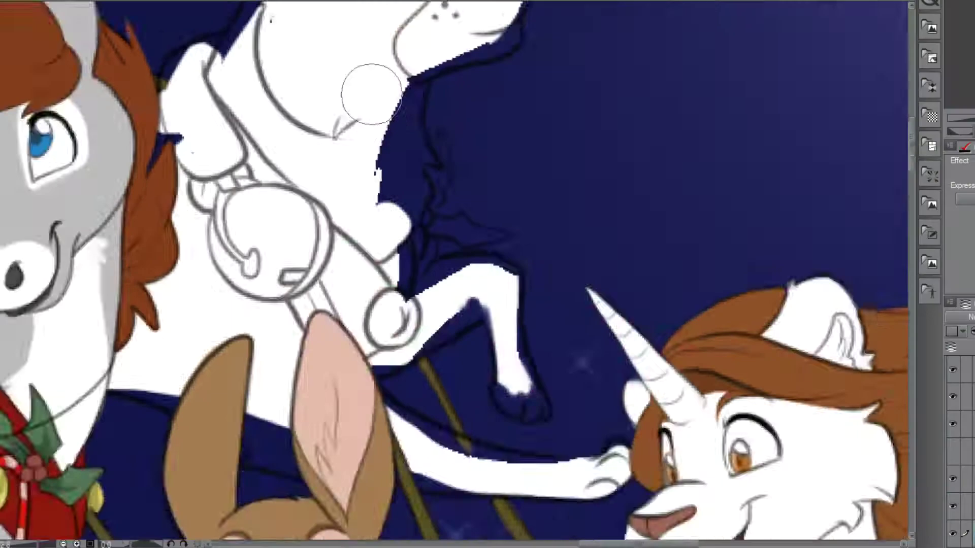
Paint the canine's head, large ear and neck with the flat golden-brown base colour.
{"action": "mouse_move", "coordinate": [371, 87]}
{"action": "left_mouse_down"}
{"action": "mouse_move", "coordinate": [401, 152]}
{"action": "mouse_move", "coordinate": [447, 213]}
{"action": "mouse_move", "coordinate": [363, 251]}
{"action": "mouse_move", "coordinate": [180, 77]}
{"action": "mouse_move", "coordinate": [298, 63]}
{"action": "mouse_move", "coordinate": [409, 2]}
{"action": "left_mouse_up"}
{"action": "left_click", "coordinate": [968, 29]}
{"action": "mouse_move", "coordinate": [589, 237]}
{"action": "left_mouse_down"}
{"action": "mouse_move", "coordinate": [550, 171]}
{"action": "mouse_move", "coordinate": [563, 175]}
{"action": "mouse_move", "coordinate": [559, 167]}
{"action": "mouse_move", "coordinate": [481, 150]}
{"action": "mouse_move", "coordinate": [490, 165]}
{"action": "mouse_move", "coordinate": [378, 253]}
{"action": "mouse_move", "coordinate": [408, 191]}
{"action": "mouse_move", "coordinate": [335, 127]}
{"action": "left_mouse_up"}
{"action": "mouse_move", "coordinate": [379, 208]}
{"action": "left_mouse_down"}
{"action": "mouse_move", "coordinate": [330, 168]}
{"action": "mouse_move", "coordinate": [300, 53]}
{"action": "left_mouse_up"}
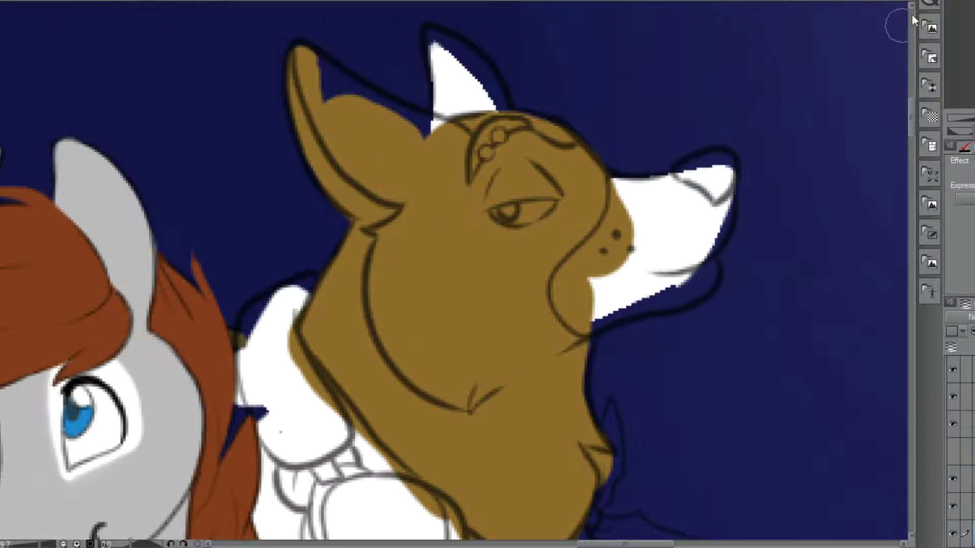
Extend the golden-brown base over the canine's chest and raised foreleg, and start on the belly beside the horse and rabbit ears.
{"action": "scroll", "coordinate": [912, 17], "scroll_direction": "down", "scroll_amount": 5}
{"action": "mouse_move", "coordinate": [711, 437]}
{"action": "left_mouse_down"}
{"action": "mouse_move", "coordinate": [711, 285]}
{"action": "mouse_move", "coordinate": [599, 249]}
{"action": "mouse_move", "coordinate": [518, 373]}
{"action": "mouse_move", "coordinate": [670, 305]}
{"action": "mouse_move", "coordinate": [702, 381]}
{"action": "mouse_move", "coordinate": [564, 351]}
{"action": "left_mouse_up"}
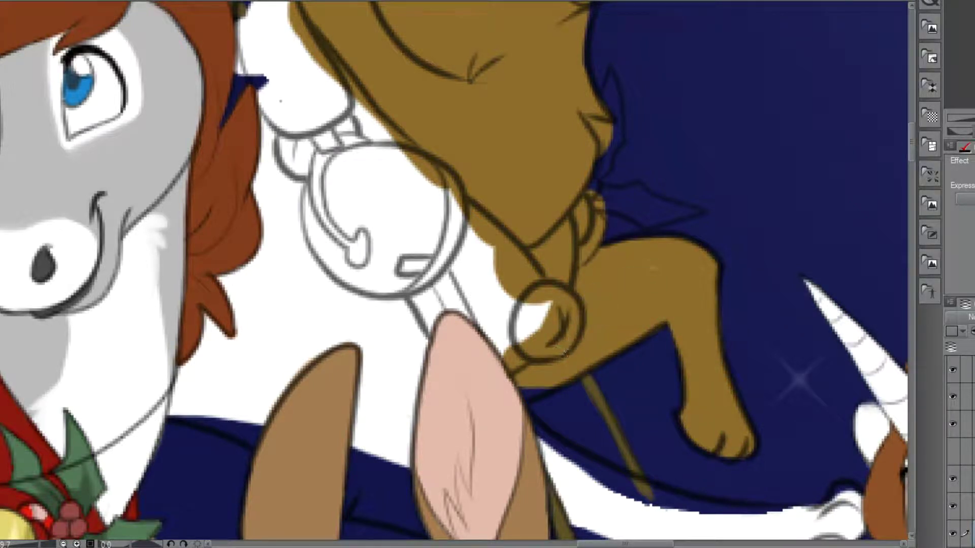
{"action": "mouse_move", "coordinate": [386, 271]}
{"action": "left_mouse_down"}
{"action": "mouse_move", "coordinate": [402, 351]}
{"action": "mouse_move", "coordinate": [399, 462]}
{"action": "left_mouse_up"}
{"action": "mouse_move", "coordinate": [214, 378]}
{"action": "left_mouse_down"}
{"action": "mouse_move", "coordinate": [181, 408]}
{"action": "mouse_move", "coordinate": [228, 415]}
{"action": "mouse_move", "coordinate": [196, 402]}
{"action": "mouse_move", "coordinate": [203, 355]}
{"action": "left_mouse_up"}
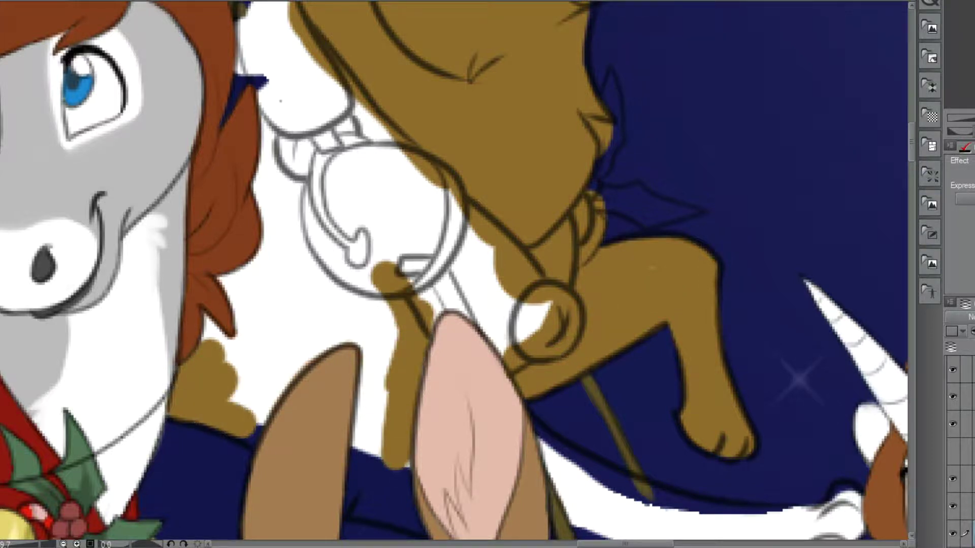
Finish the golden-brown base along the canine's belly edge between the horse's mane and the rabbit's ears.
{"action": "scroll", "coordinate": [290, 311], "scroll_direction": "down", "scroll_amount": 3}
{"action": "scroll", "coordinate": [305, 317], "scroll_direction": "up", "scroll_amount": 3}
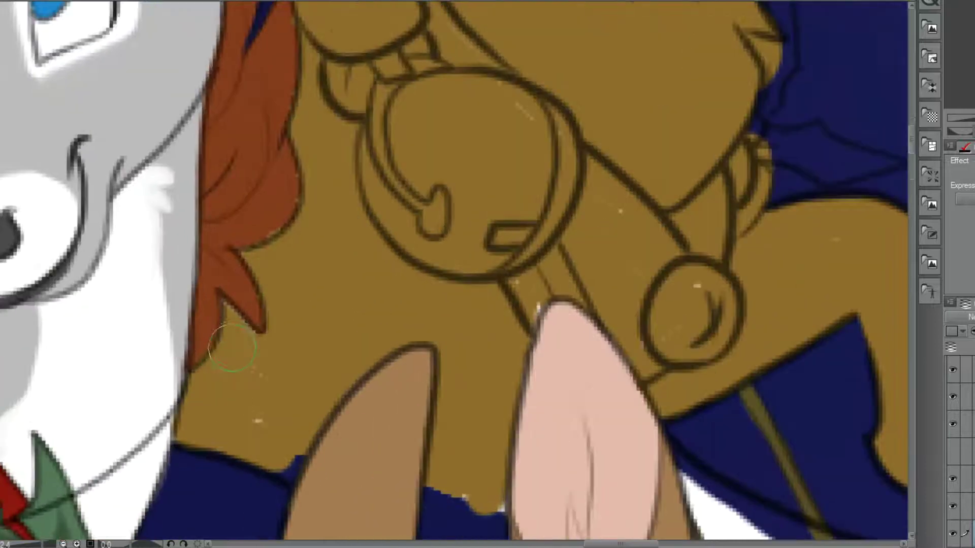
{"action": "left_click", "coordinate": [288, 460]}
{"action": "mouse_move", "coordinate": [457, 470]}
{"action": "left_mouse_down"}
{"action": "mouse_move", "coordinate": [255, 113]}
{"action": "mouse_move", "coordinate": [235, 137]}
{"action": "mouse_move", "coordinate": [310, 234]}
{"action": "left_mouse_up"}
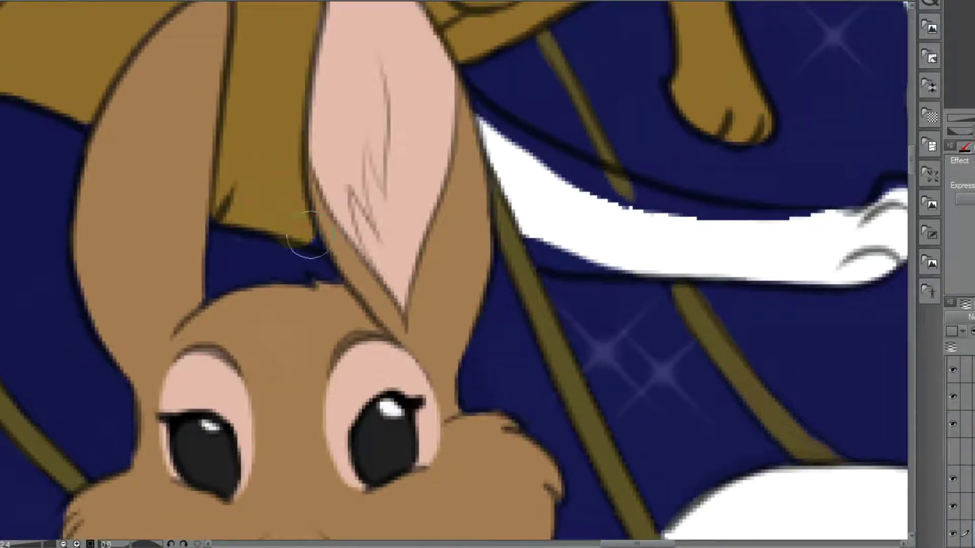
Fill the canine's outstretched leg and paw beside the rabbit's ear with the golden-brown base colour.
{"action": "mouse_move", "coordinate": [535, 207]}
{"action": "left_mouse_down"}
{"action": "mouse_move", "coordinate": [528, 152]}
{"action": "mouse_move", "coordinate": [565, 163]}
{"action": "mouse_move", "coordinate": [497, 130]}
{"action": "mouse_move", "coordinate": [706, 208]}
{"action": "mouse_move", "coordinate": [863, 234]}
{"action": "mouse_move", "coordinate": [711, 264]}
{"action": "mouse_move", "coordinate": [584, 203]}
{"action": "left_mouse_up"}
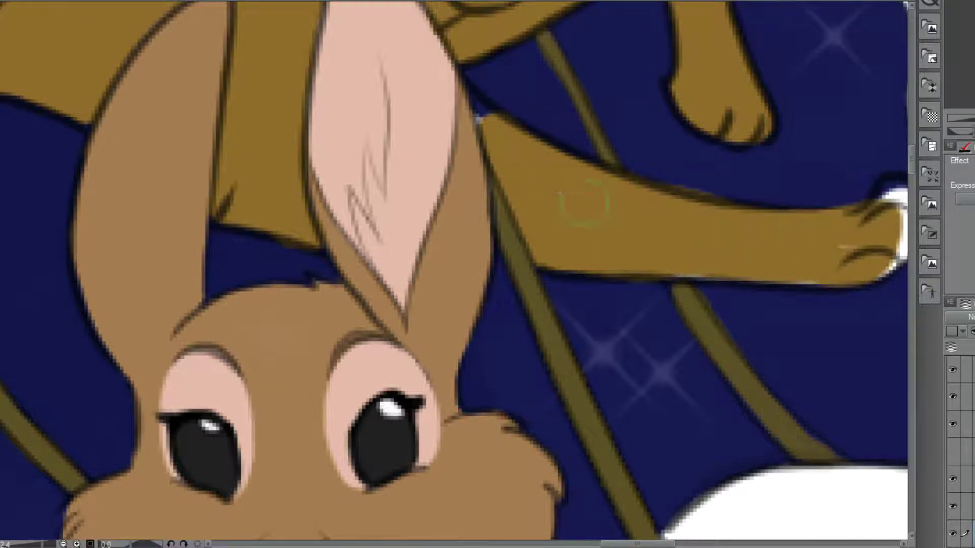
{"action": "left_click_drag", "start_coordinate": [712, 260], "coordinate": [812, 264]}
{"action": "left_click_drag", "start_coordinate": [877, 163], "coordinate": [827, 163]}
{"action": "mouse_move", "coordinate": [843, 258]}
{"action": "left_mouse_down"}
{"action": "mouse_move", "coordinate": [850, 234]}
{"action": "mouse_move", "coordinate": [842, 199]}
{"action": "mouse_move", "coordinate": [802, 243]}
{"action": "left_mouse_up"}
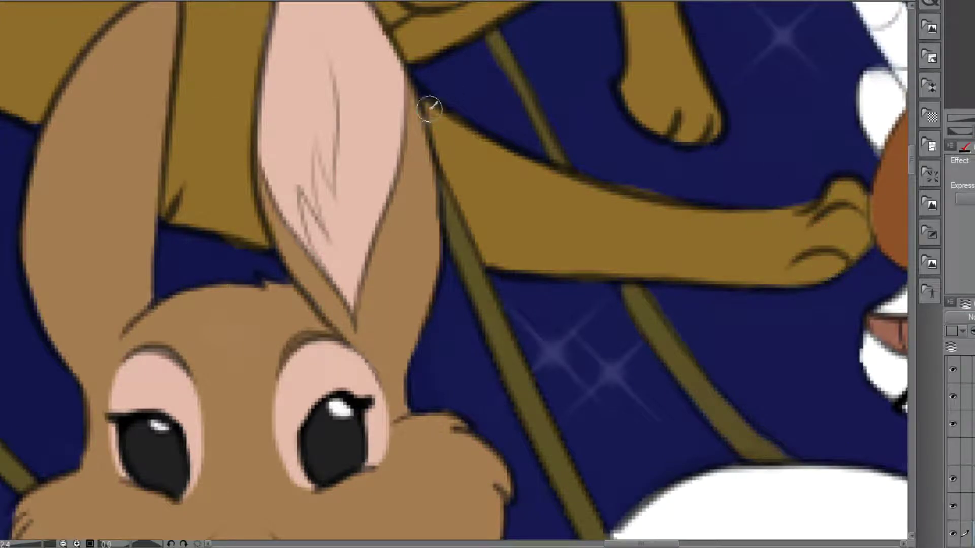
Select the unpainted area of the canine's back and haunch behind the grey horse.
{"action": "scroll", "coordinate": [239, 248], "scroll_direction": "down", "scroll_amount": 5}
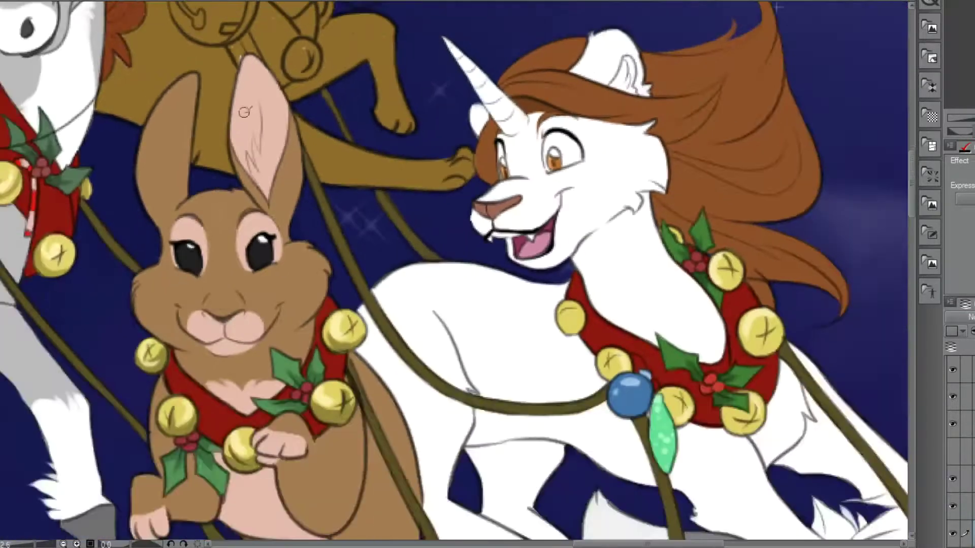
{"action": "left_click_drag", "start_coordinate": [116, 28], "coordinate": [485, 267]}
{"action": "scroll", "coordinate": [477, 259], "scroll_direction": "up", "scroll_amount": 5}
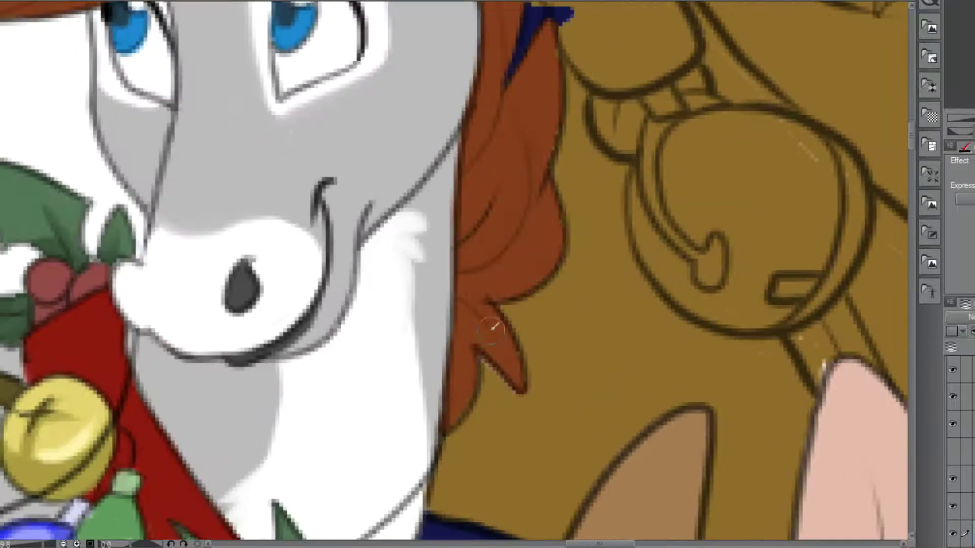
{"action": "scroll", "coordinate": [538, 153], "scroll_direction": "down", "scroll_amount": 2}
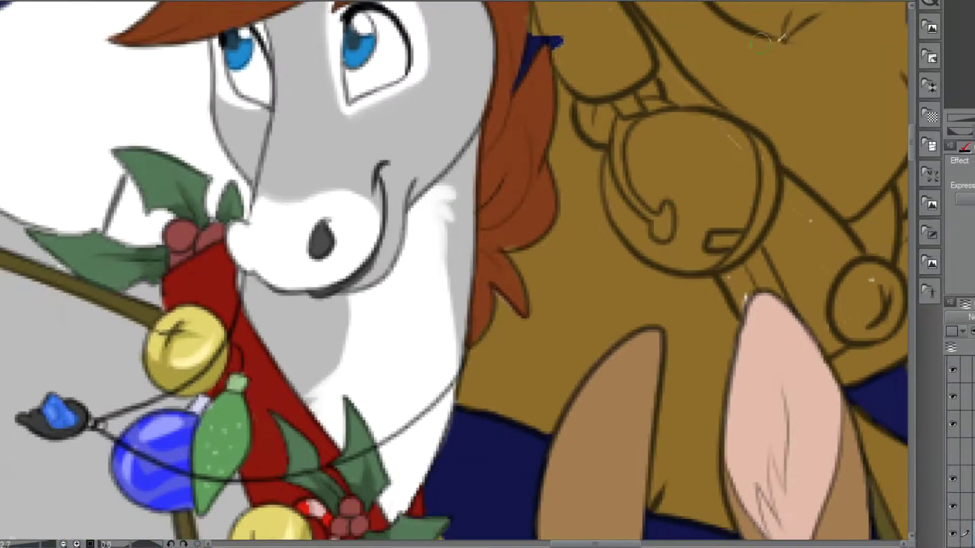
{"action": "scroll", "coordinate": [538, 152], "scroll_direction": "up", "scroll_amount": 1}
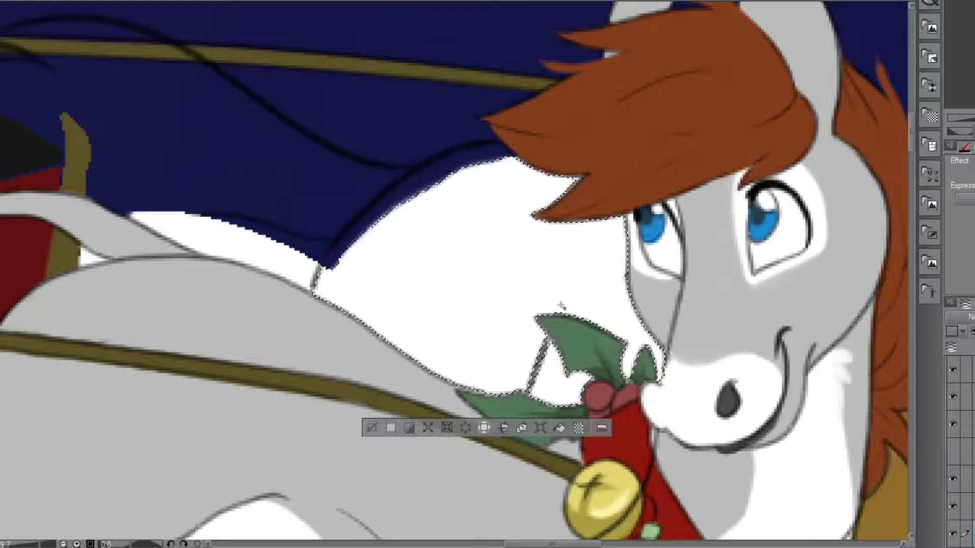
{"action": "left_click", "coordinate": [396, 194]}
{"action": "left_click", "coordinate": [335, 224]}
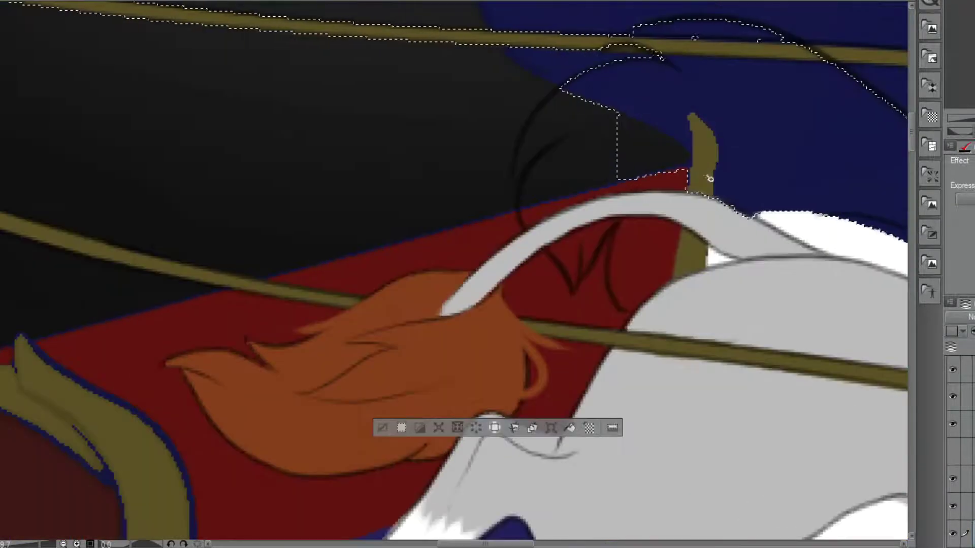
Add the canine's tail and the hind parts visible beneath the horse's tail to the selection.
{"action": "left_click", "coordinate": [551, 132]}
{"action": "left_click", "coordinate": [556, 205]}
{"action": "left_click", "coordinate": [578, 254]}
{"action": "left_click", "coordinate": [629, 269]}
{"action": "left_click", "coordinate": [688, 257]}
{"action": "left_click", "coordinate": [712, 258]}
{"action": "left_click", "coordinate": [804, 224]}
{"action": "scroll", "coordinate": [804, 224], "scroll_direction": "down", "scroll_amount": 3}
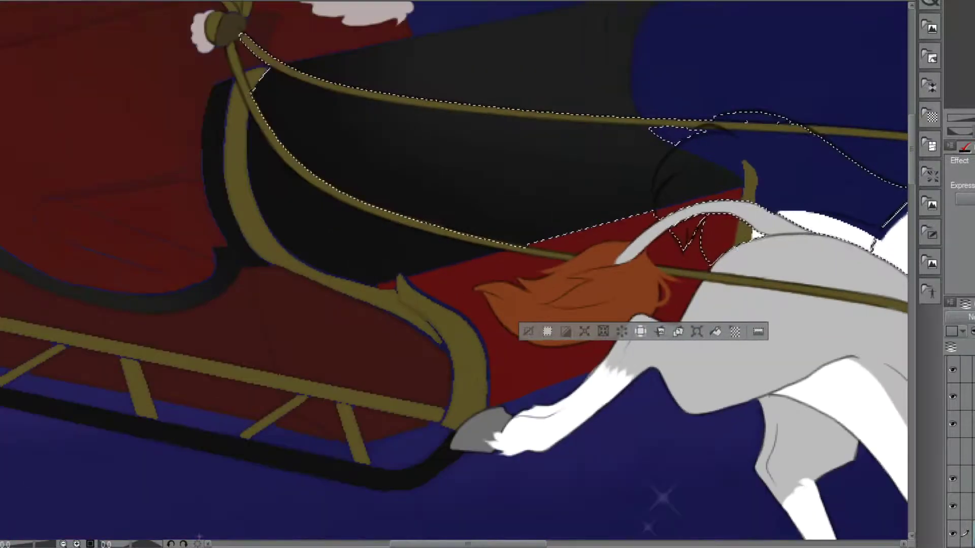
Paint the selected back, haunch and tail of the canine with the golden-brown base colour.
{"action": "left_click_drag", "start_coordinate": [803, 225], "coordinate": [423, 177]}
{"action": "scroll", "coordinate": [627, 195], "scroll_direction": "up", "scroll_amount": 2}
{"action": "key", "text": "b"}
{"action": "mouse_move", "coordinate": [616, 212]}
{"action": "left_mouse_down"}
{"action": "mouse_move", "coordinate": [538, 218]}
{"action": "mouse_move", "coordinate": [431, 183]}
{"action": "mouse_move", "coordinate": [254, 148]}
{"action": "mouse_move", "coordinate": [153, 170]}
{"action": "mouse_move", "coordinate": [121, 127]}
{"action": "mouse_move", "coordinate": [132, 56]}
{"action": "mouse_move", "coordinate": [264, 102]}
{"action": "mouse_move", "coordinate": [513, 119]}
{"action": "mouse_move", "coordinate": [403, 133]}
{"action": "mouse_move", "coordinate": [250, 28]}
{"action": "mouse_move", "coordinate": [259, 61]}
{"action": "left_mouse_up"}
{"action": "left_click_drag", "start_coordinate": [459, 139], "coordinate": [515, 251]}
{"action": "left_click_drag", "start_coordinate": [304, 110], "coordinate": [501, 200]}
{"action": "key", "text": "ctrl+plus"}
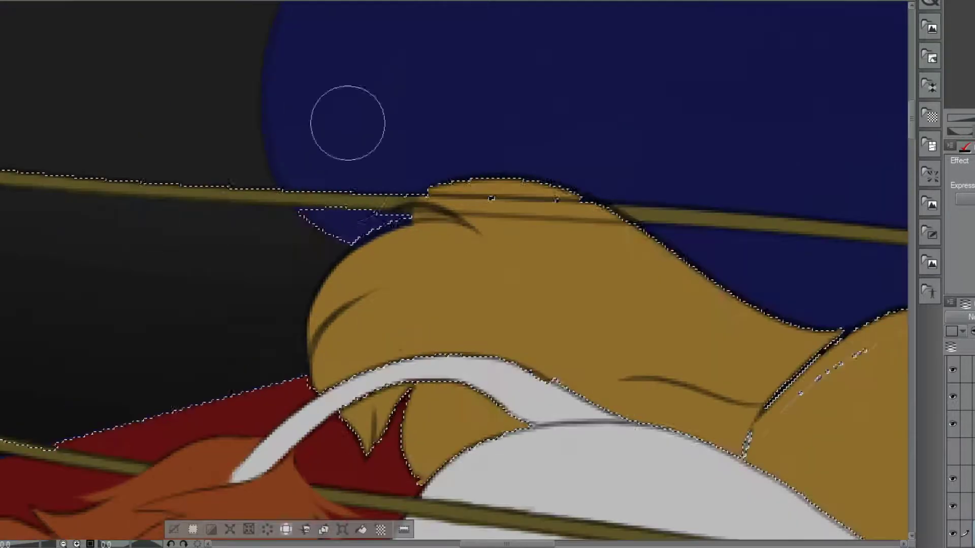
Deselect the area, fill the gaps where the rein crosses the tail, and clear excess colour around the tail's curled tuft.
{"action": "key", "text": "ctrl+d"}
{"action": "mouse_move", "coordinate": [584, 196]}
{"action": "left_mouse_down"}
{"action": "mouse_move", "coordinate": [626, 231]}
{"action": "mouse_move", "coordinate": [494, 193]}
{"action": "mouse_move", "coordinate": [490, 215]}
{"action": "mouse_move", "coordinate": [455, 196]}
{"action": "left_mouse_up"}
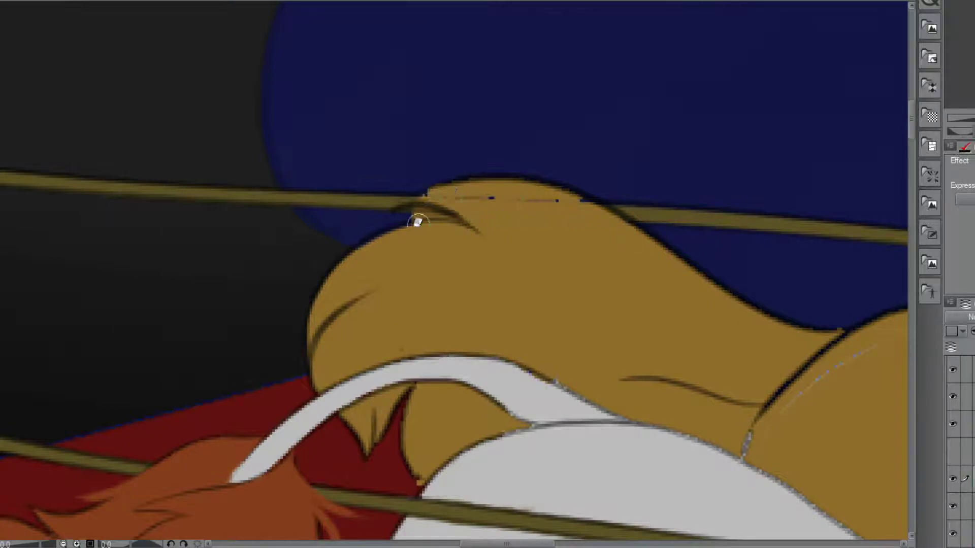
{"action": "mouse_move", "coordinate": [410, 217]}
{"action": "left_mouse_down"}
{"action": "mouse_move", "coordinate": [394, 215]}
{"action": "mouse_move", "coordinate": [464, 225]}
{"action": "left_mouse_up"}
{"action": "mouse_move", "coordinate": [448, 189]}
{"action": "left_mouse_down"}
{"action": "mouse_move", "coordinate": [421, 195]}
{"action": "mouse_move", "coordinate": [519, 201]}
{"action": "left_mouse_up"}
{"action": "left_click_drag", "start_coordinate": [518, 201], "coordinate": [456, 202]}
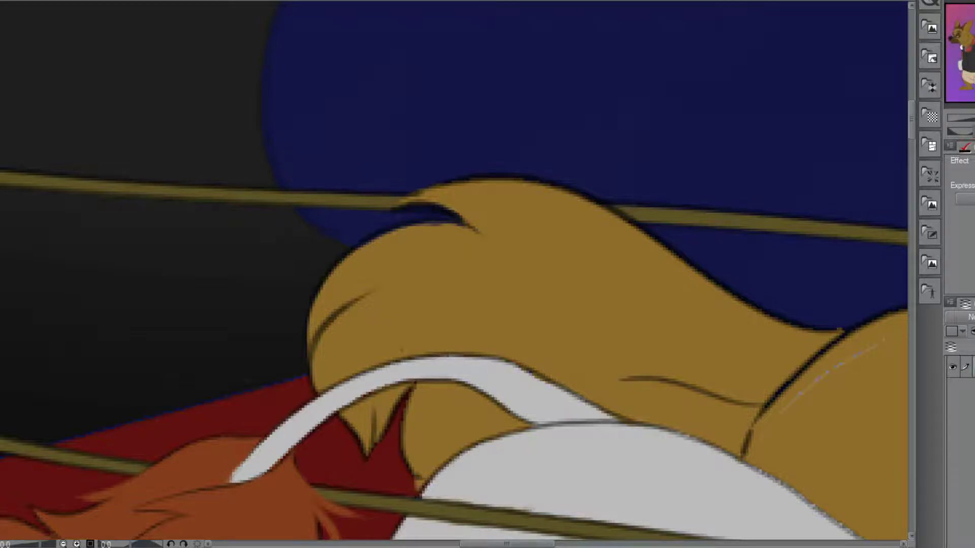
Paint the canine's hind parts beneath the horse's tail dark brown.
{"action": "left_click", "coordinate": [433, 413]}
{"action": "mouse_move", "coordinate": [316, 416]}
{"action": "left_mouse_down"}
{"action": "mouse_move", "coordinate": [361, 390]}
{"action": "mouse_move", "coordinate": [454, 374]}
{"action": "mouse_move", "coordinate": [429, 370]}
{"action": "mouse_move", "coordinate": [489, 392]}
{"action": "left_mouse_up"}
{"action": "left_click_drag", "start_coordinate": [419, 390], "coordinate": [501, 409]}
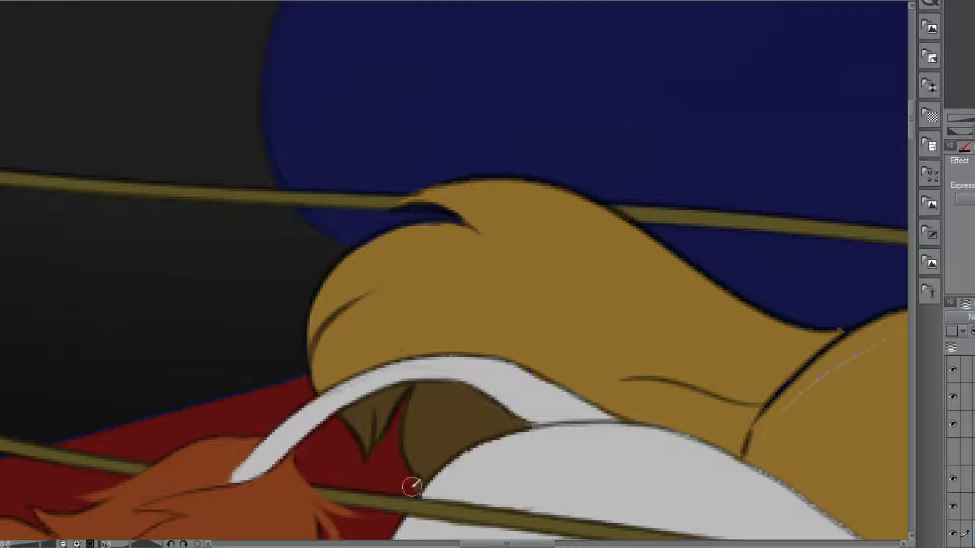
Outline a jagged fur boundary across the canine's tail and fill the tail tip dark brown.
{"action": "scroll", "coordinate": [390, 346], "scroll_direction": "down", "scroll_amount": 3}
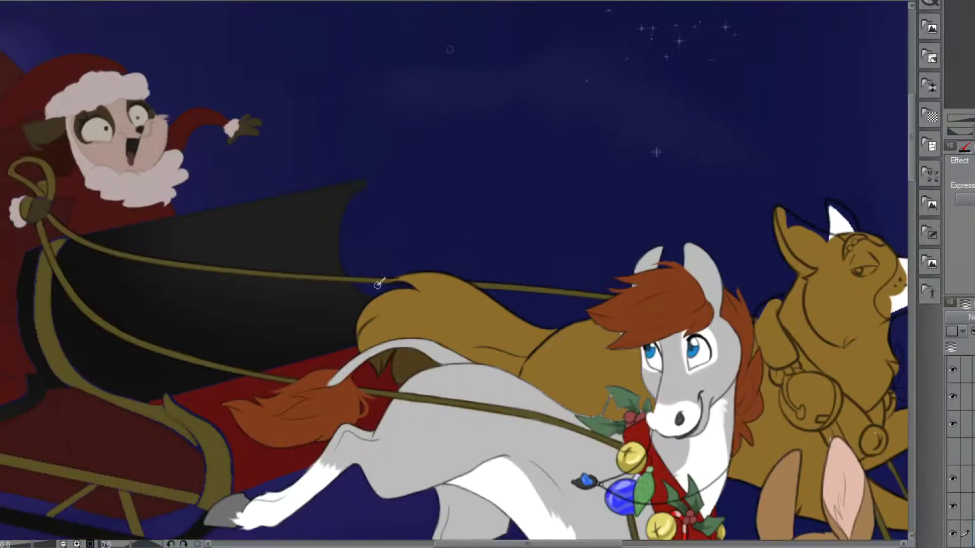
{"action": "scroll", "coordinate": [468, 333], "scroll_direction": "up", "scroll_amount": 3}
{"action": "mouse_move", "coordinate": [413, 241]}
{"action": "left_mouse_down"}
{"action": "mouse_move", "coordinate": [483, 263]}
{"action": "mouse_move", "coordinate": [450, 288]}
{"action": "mouse_move", "coordinate": [433, 322]}
{"action": "mouse_move", "coordinate": [470, 350]}
{"action": "left_mouse_up"}
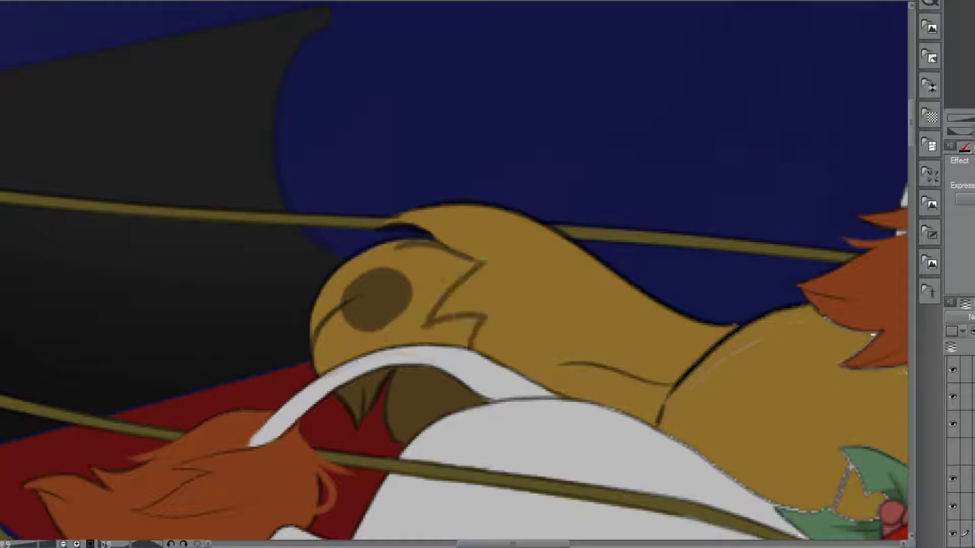
{"action": "left_click", "coordinate": [361, 327]}
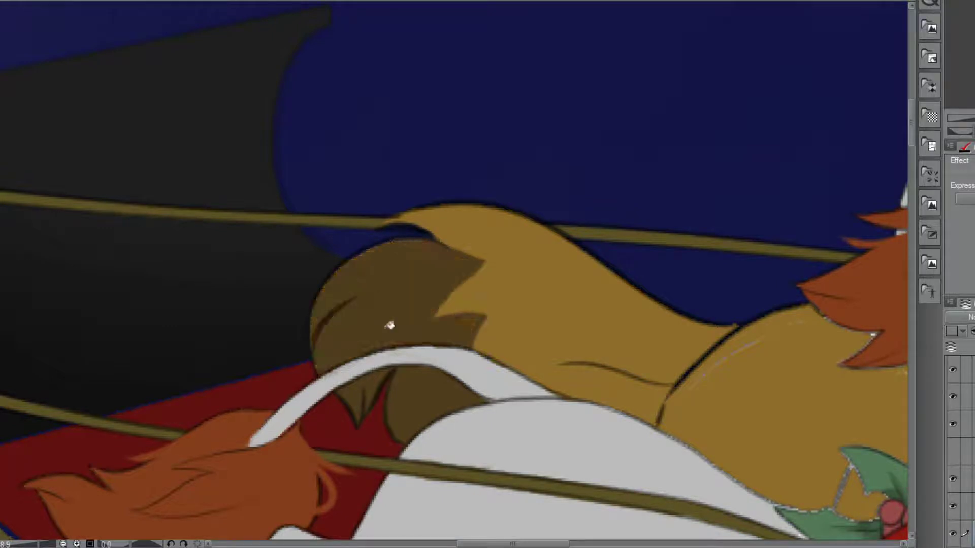
Add a small fur notch to the tail's dark marking and touch up the outline of the curled upper tuft.
{"action": "scroll", "coordinate": [469, 319], "scroll_direction": "up", "scroll_amount": 2}
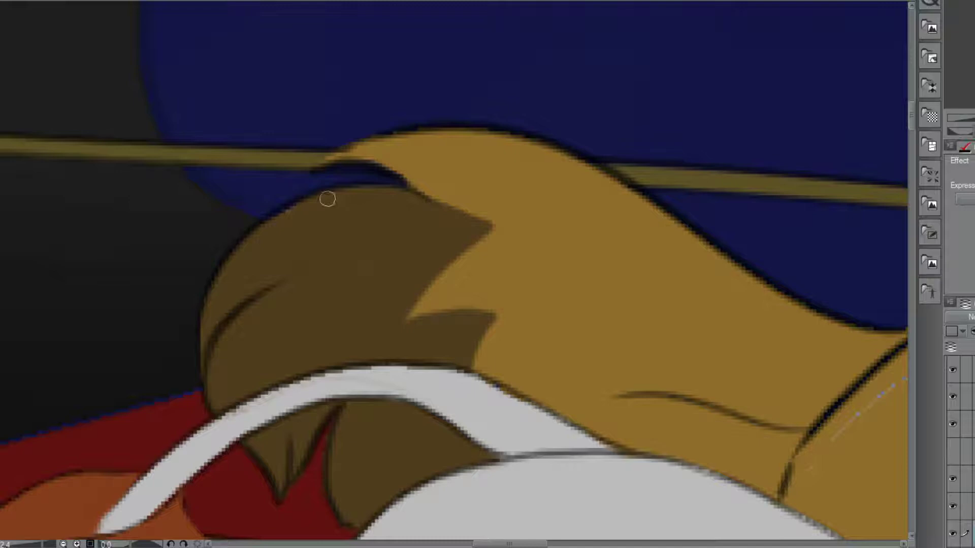
{"action": "left_click_drag", "start_coordinate": [408, 313], "coordinate": [447, 298]}
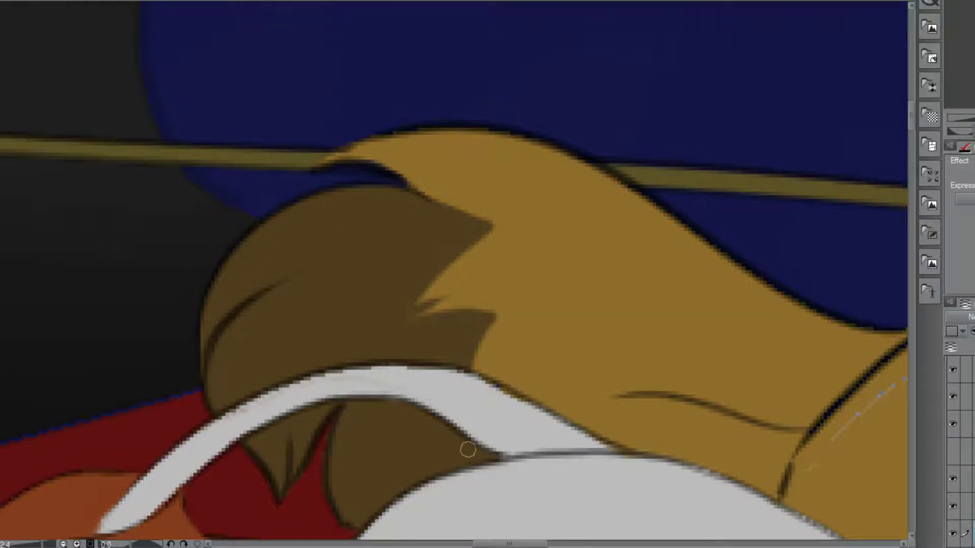
{"action": "scroll", "coordinate": [363, 420], "scroll_direction": "down", "scroll_amount": 3}
{"action": "scroll", "coordinate": [379, 336], "scroll_direction": "up", "scroll_amount": 3}
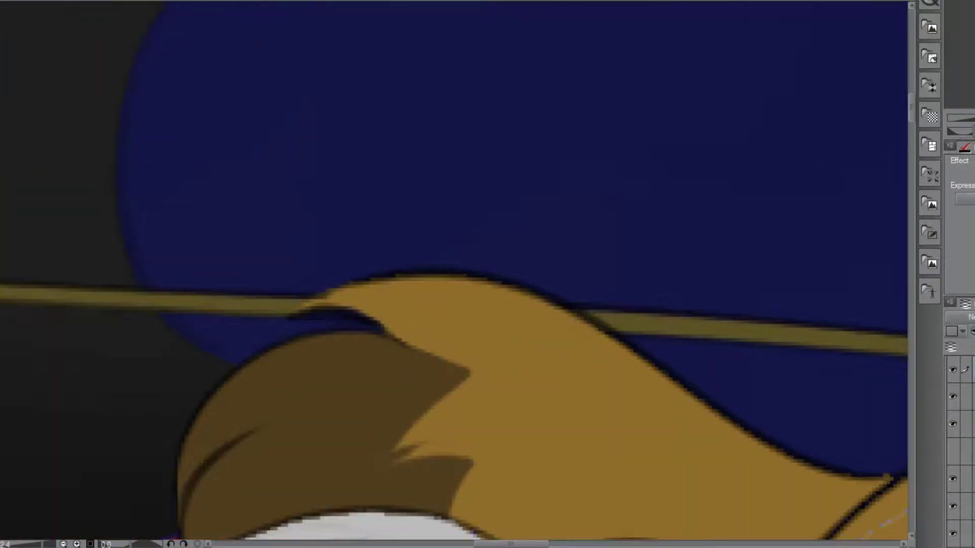
{"action": "left_click_drag", "start_coordinate": [356, 310], "coordinate": [317, 296]}
{"action": "left_click_drag", "start_coordinate": [376, 329], "coordinate": [267, 333]}
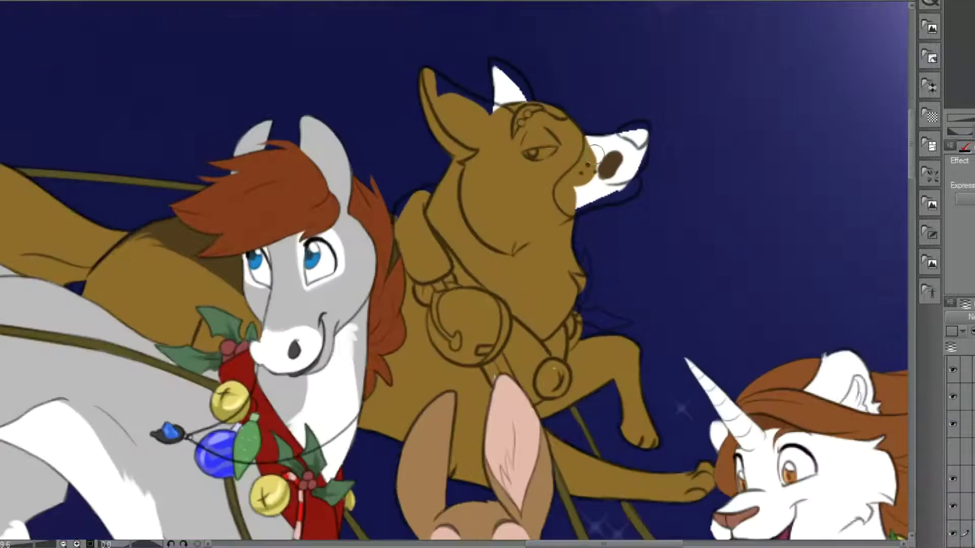
Paint the canine's muzzle, ears and forehead with dark brown markings.
{"action": "scroll", "coordinate": [586, 102], "scroll_direction": "up", "scroll_amount": 2}
{"action": "mouse_move", "coordinate": [660, 122]}
{"action": "left_mouse_down"}
{"action": "mouse_move", "coordinate": [644, 209]}
{"action": "mouse_move", "coordinate": [606, 231]}
{"action": "mouse_move", "coordinate": [533, 247]}
{"action": "mouse_move", "coordinate": [528, 205]}
{"action": "mouse_move", "coordinate": [576, 145]}
{"action": "mouse_move", "coordinate": [536, 232]}
{"action": "mouse_move", "coordinate": [608, 171]}
{"action": "mouse_move", "coordinate": [627, 126]}
{"action": "mouse_move", "coordinate": [589, 169]}
{"action": "mouse_move", "coordinate": [568, 163]}
{"action": "left_mouse_up"}
{"action": "mouse_move", "coordinate": [518, 89]}
{"action": "left_mouse_down"}
{"action": "mouse_move", "coordinate": [405, 68]}
{"action": "mouse_move", "coordinate": [444, 49]}
{"action": "mouse_move", "coordinate": [430, 23]}
{"action": "mouse_move", "coordinate": [415, 56]}
{"action": "mouse_move", "coordinate": [409, 18]}
{"action": "mouse_move", "coordinate": [402, 63]}
{"action": "mouse_move", "coordinate": [439, 82]}
{"action": "mouse_move", "coordinate": [385, 124]}
{"action": "mouse_move", "coordinate": [344, 126]}
{"action": "mouse_move", "coordinate": [294, 29]}
{"action": "mouse_move", "coordinate": [363, 68]}
{"action": "mouse_move", "coordinate": [381, 101]}
{"action": "mouse_move", "coordinate": [332, 73]}
{"action": "mouse_move", "coordinate": [369, 66]}
{"action": "left_mouse_up"}
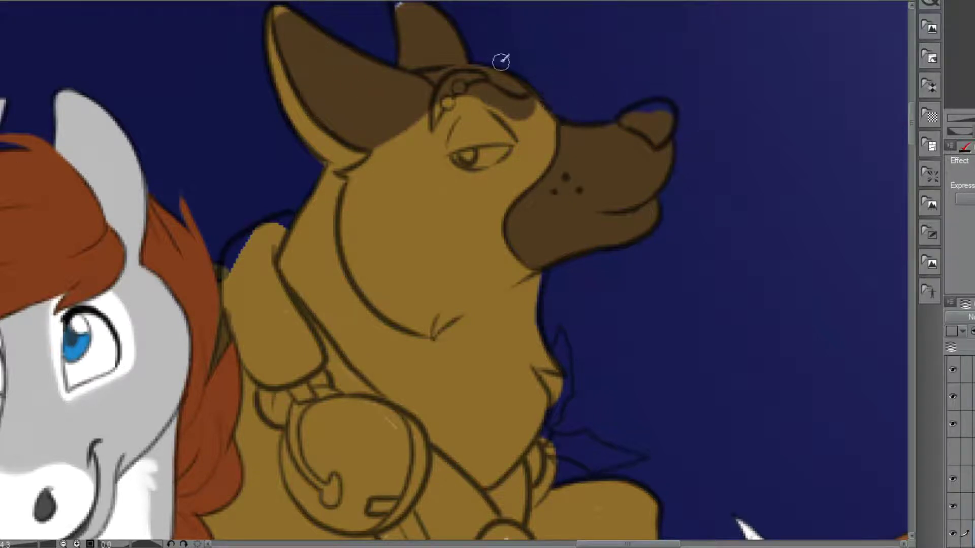
Roughen the dark marking's edge at the large ear's base and finish the dark brown on the far ear and forehead.
{"action": "left_click_drag", "start_coordinate": [406, 137], "coordinate": [385, 131]}
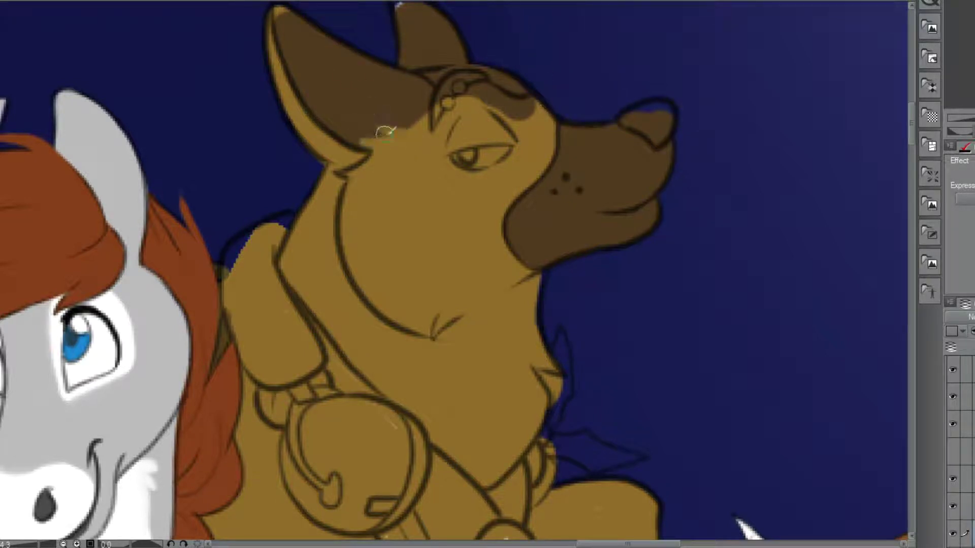
{"action": "left_click_drag", "start_coordinate": [399, 6], "coordinate": [464, 135]}
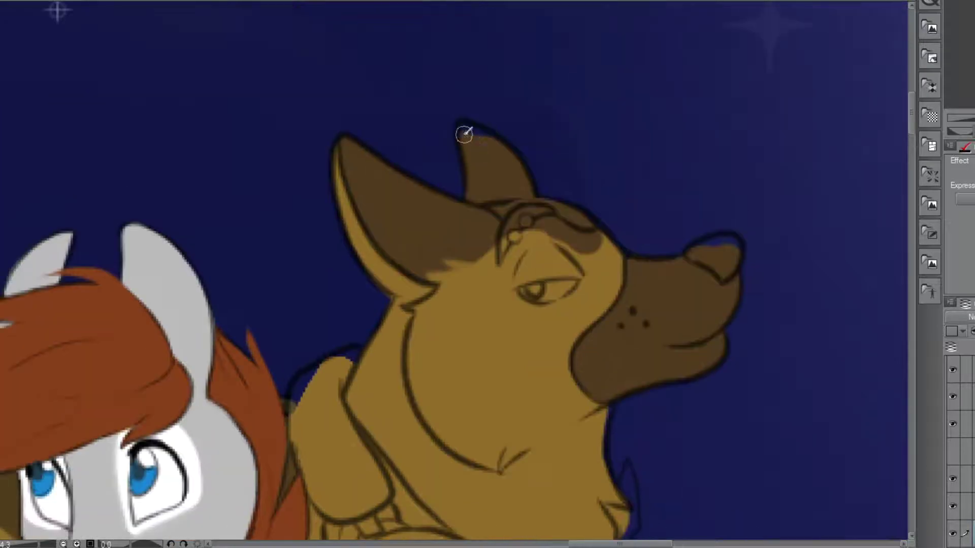
{"action": "scroll", "coordinate": [463, 135], "scroll_direction": "up", "scroll_amount": 1}
{"action": "mouse_move", "coordinate": [604, 250]}
{"action": "left_mouse_down"}
{"action": "mouse_move", "coordinate": [609, 256]}
{"action": "mouse_move", "coordinate": [566, 245]}
{"action": "left_mouse_up"}
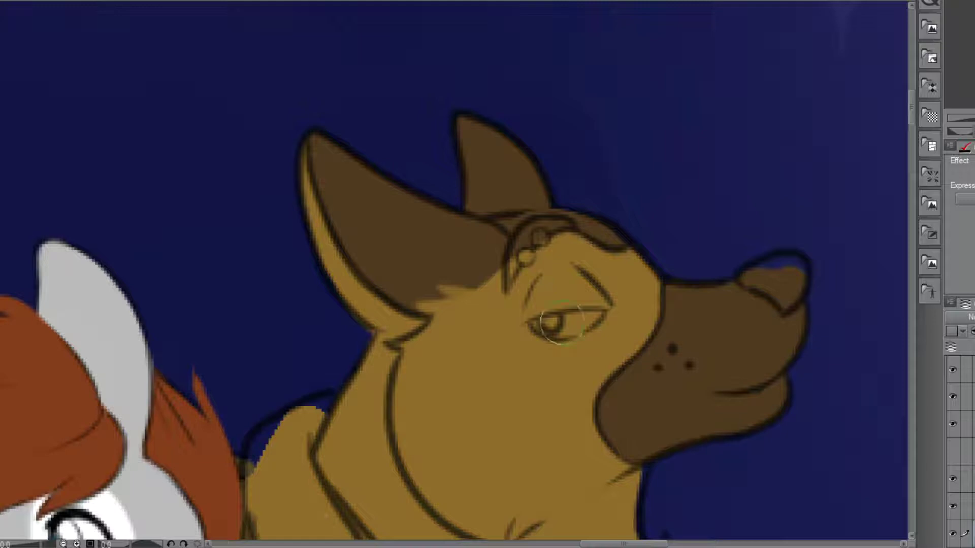
Paint a dark brown patch around the canine's eye and trim its outer edge.
{"action": "mouse_move", "coordinate": [539, 314]}
{"action": "left_mouse_down"}
{"action": "mouse_move", "coordinate": [596, 290]}
{"action": "mouse_move", "coordinate": [533, 296]}
{"action": "mouse_move", "coordinate": [565, 271]}
{"action": "mouse_move", "coordinate": [609, 307]}
{"action": "mouse_move", "coordinate": [549, 325]}
{"action": "mouse_move", "coordinate": [611, 310]}
{"action": "mouse_move", "coordinate": [530, 315]}
{"action": "left_mouse_up"}
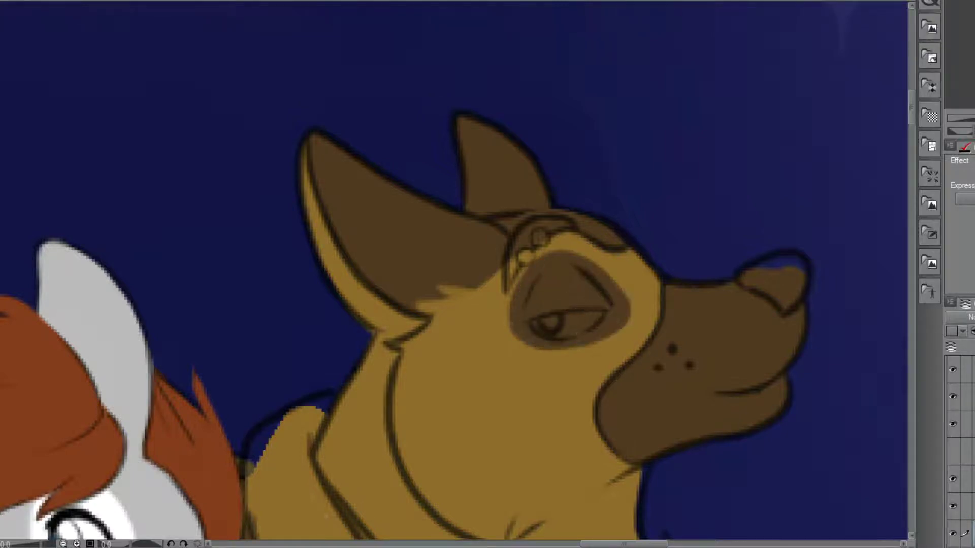
{"action": "mouse_move", "coordinate": [634, 316]}
{"action": "left_mouse_down"}
{"action": "mouse_move", "coordinate": [603, 261]}
{"action": "mouse_move", "coordinate": [563, 247]}
{"action": "left_mouse_up"}
{"action": "mouse_move", "coordinate": [632, 322]}
{"action": "left_mouse_down"}
{"action": "mouse_move", "coordinate": [582, 253]}
{"action": "mouse_move", "coordinate": [553, 243]}
{"action": "left_mouse_up"}
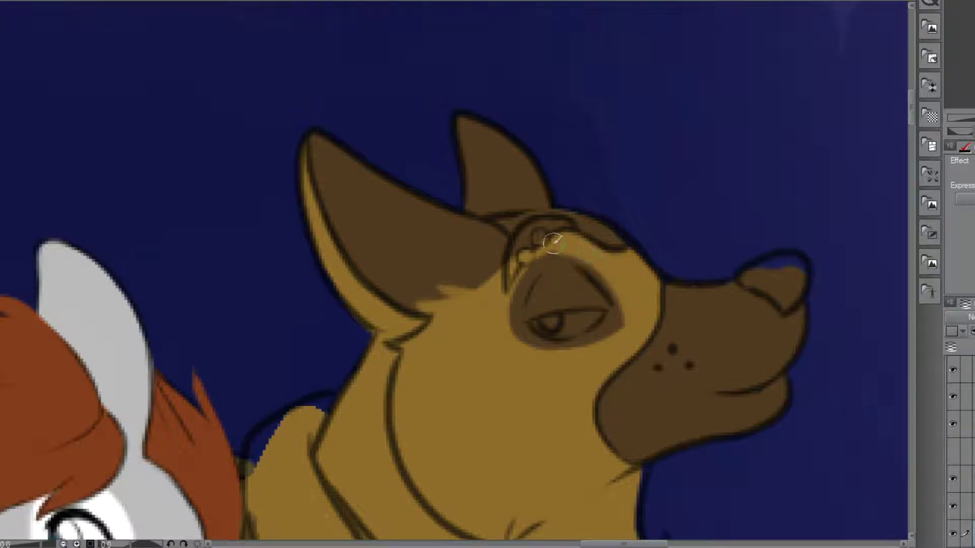
{"action": "mouse_move", "coordinate": [611, 321]}
{"action": "left_mouse_down"}
{"action": "mouse_move", "coordinate": [549, 341]}
{"action": "mouse_move", "coordinate": [518, 325]}
{"action": "mouse_move", "coordinate": [532, 274]}
{"action": "mouse_move", "coordinate": [589, 279]}
{"action": "mouse_move", "coordinate": [601, 321]}
{"action": "mouse_move", "coordinate": [587, 273]}
{"action": "mouse_move", "coordinate": [540, 287]}
{"action": "mouse_move", "coordinate": [540, 265]}
{"action": "mouse_move", "coordinate": [512, 259]}
{"action": "left_mouse_up"}
Colour the white of the canine's eye and paint the two small brow circles light grey.
{"action": "mouse_move", "coordinate": [555, 330]}
{"action": "left_mouse_down"}
{"action": "mouse_move", "coordinate": [575, 306]}
{"action": "mouse_move", "coordinate": [548, 325]}
{"action": "mouse_move", "coordinate": [597, 314]}
{"action": "mouse_move", "coordinate": [551, 323]}
{"action": "left_mouse_up"}
{"action": "left_click", "coordinate": [540, 238]}
{"action": "left_click", "coordinate": [525, 257]}
{"action": "left_click", "coordinate": [603, 305]}
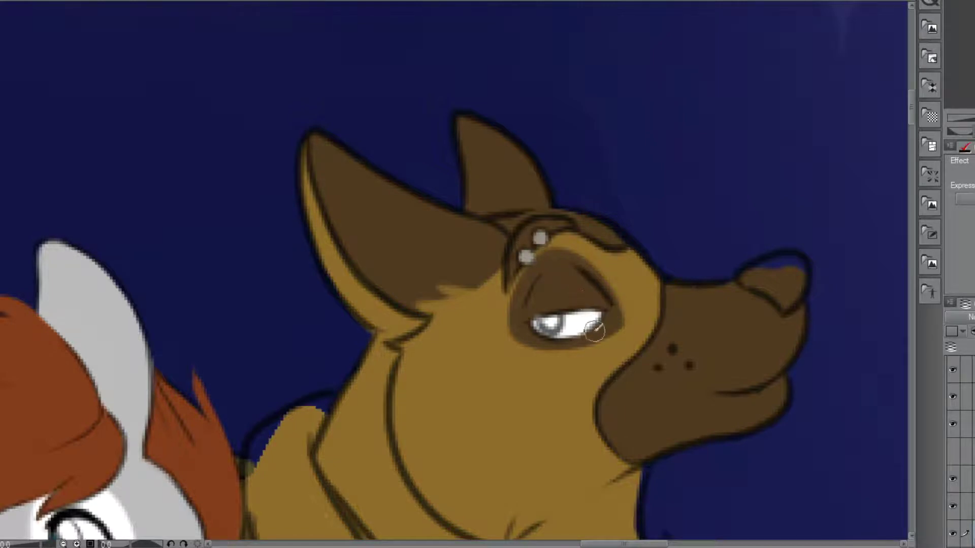
Paint the iris of the canine's half-closed eye black.
{"action": "scroll", "coordinate": [549, 299], "scroll_direction": "up", "scroll_amount": 2}
{"action": "mouse_move", "coordinate": [666, 325]}
{"action": "left_mouse_down"}
{"action": "mouse_move", "coordinate": [628, 317]}
{"action": "mouse_move", "coordinate": [553, 324]}
{"action": "mouse_move", "coordinate": [497, 349]}
{"action": "mouse_move", "coordinate": [546, 345]}
{"action": "left_mouse_up"}
{"action": "scroll", "coordinate": [526, 283], "scroll_direction": "down", "scroll_amount": 3}
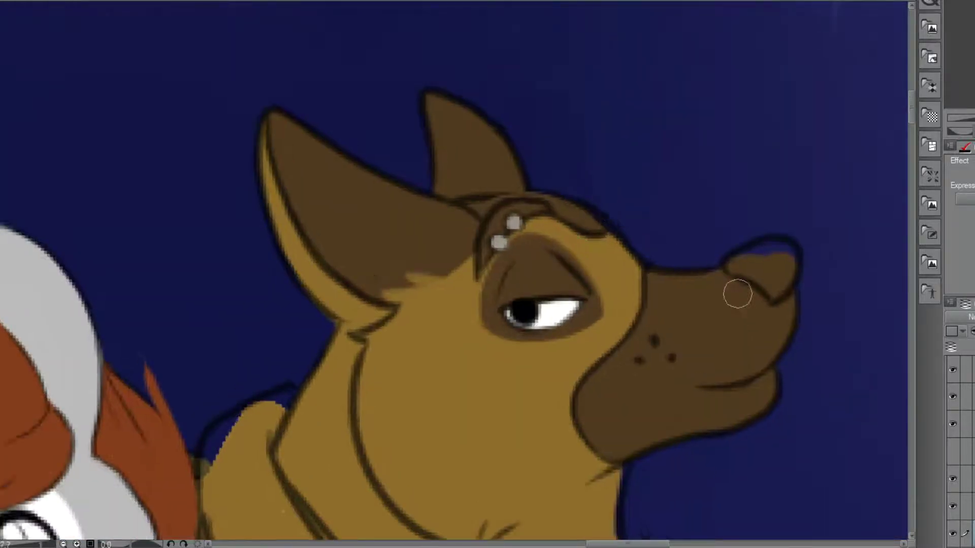
Paint the canine's nose dark grey.
{"action": "scroll", "coordinate": [736, 290], "scroll_direction": "up", "scroll_amount": 2}
{"action": "mouse_move", "coordinate": [757, 250]}
{"action": "left_mouse_down"}
{"action": "mouse_move", "coordinate": [801, 239]}
{"action": "mouse_move", "coordinate": [737, 260]}
{"action": "mouse_move", "coordinate": [735, 246]}
{"action": "left_mouse_up"}
{"action": "scroll", "coordinate": [579, 447], "scroll_direction": "down", "scroll_amount": 2}
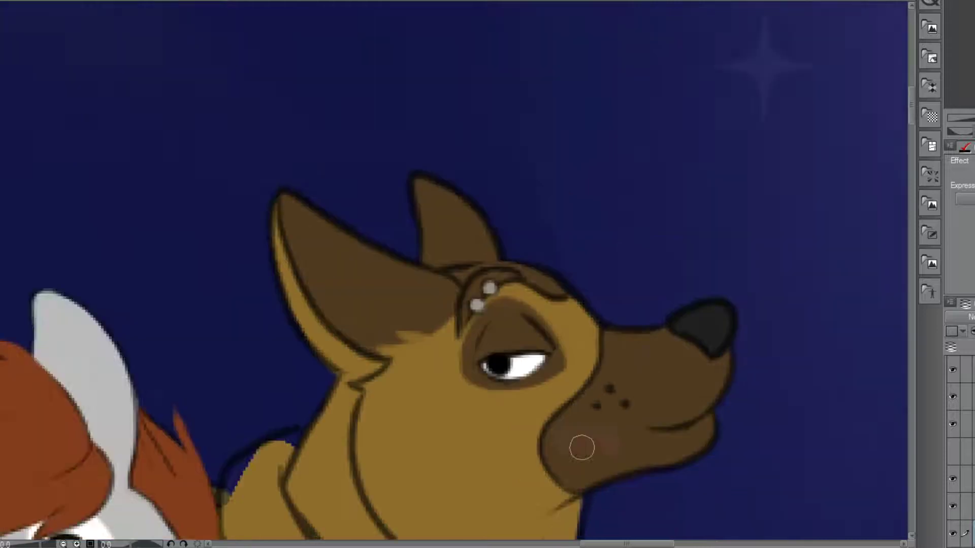
Redraw the canine's mouth line with a slight smile at its inner corner.
{"action": "scroll", "coordinate": [612, 394], "scroll_direction": "up", "scroll_amount": 2}
{"action": "left_click", "coordinate": [589, 424]}
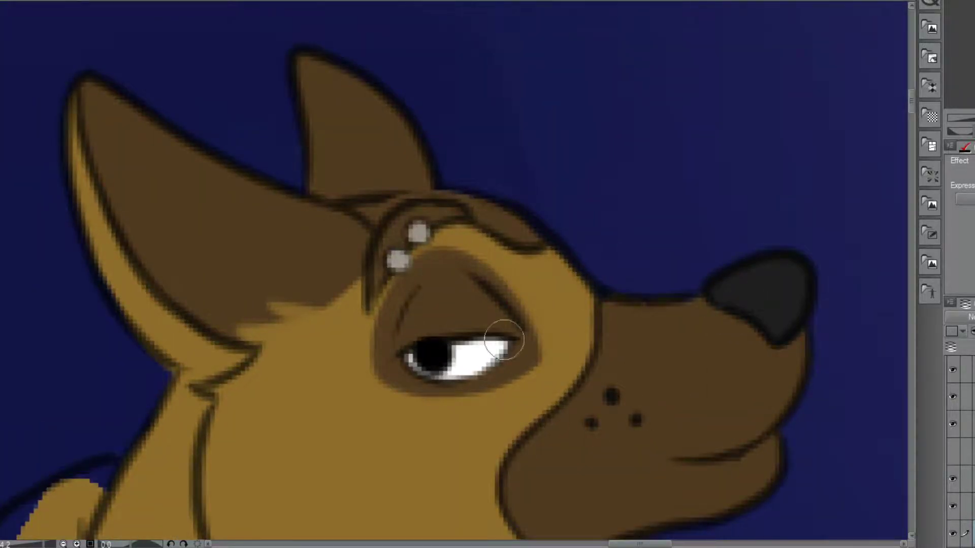
{"action": "left_click_drag", "start_coordinate": [736, 456], "coordinate": [650, 453]}
{"action": "scroll", "coordinate": [629, 271], "scroll_direction": "down", "scroll_amount": 4}
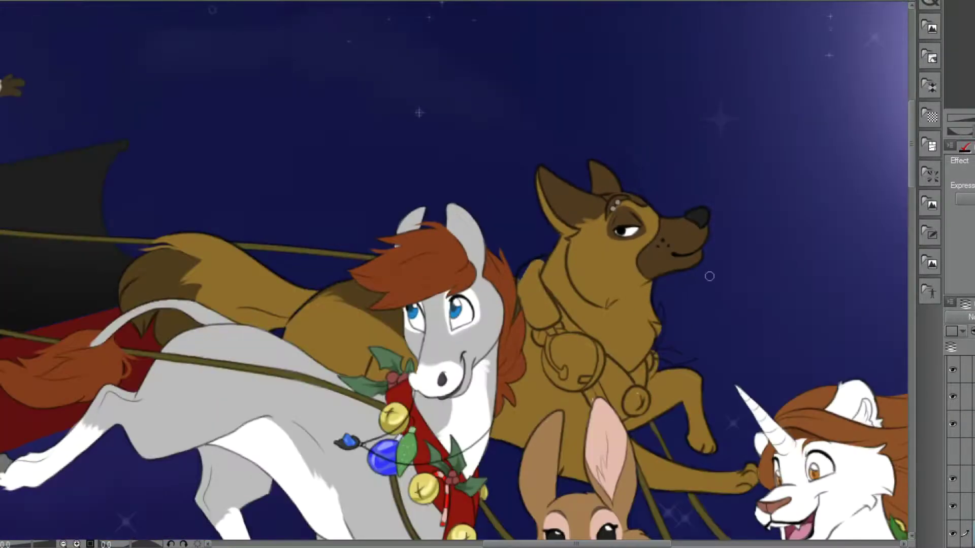
Paint the harness straps across the German-shepherd-like canine's neck and chest red.
{"action": "scroll", "coordinate": [709, 276], "scroll_direction": "up", "scroll_amount": 6}
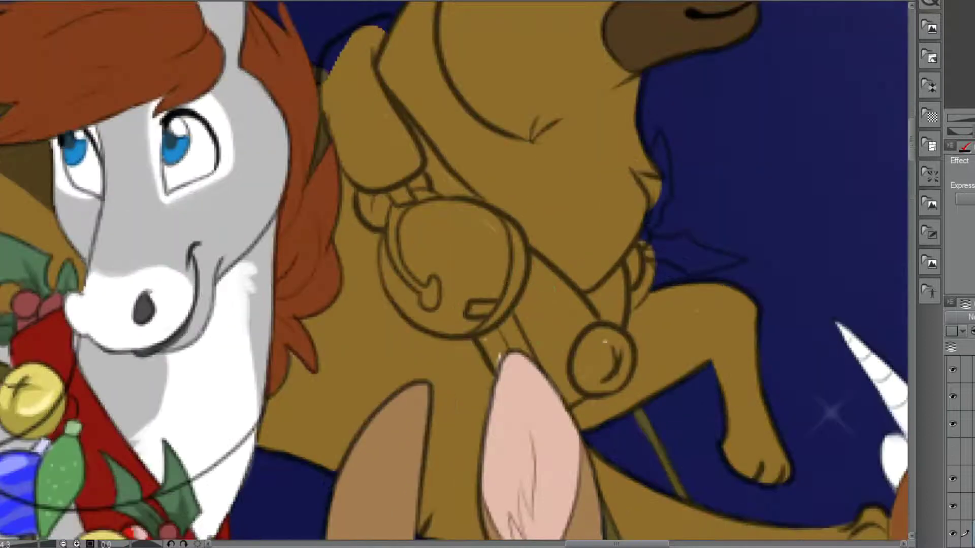
{"action": "scroll", "coordinate": [492, 341], "scroll_direction": "up", "scroll_amount": 1}
{"action": "mouse_move", "coordinate": [507, 297]}
{"action": "left_mouse_down"}
{"action": "mouse_move", "coordinate": [517, 325]}
{"action": "mouse_move", "coordinate": [562, 366]}
{"action": "left_mouse_up"}
{"action": "mouse_move", "coordinate": [609, 274]}
{"action": "left_mouse_down"}
{"action": "mouse_move", "coordinate": [660, 248]}
{"action": "mouse_move", "coordinate": [635, 350]}
{"action": "left_mouse_up"}
{"action": "mouse_move", "coordinate": [513, 223]}
{"action": "left_mouse_down"}
{"action": "mouse_move", "coordinate": [609, 315]}
{"action": "mouse_move", "coordinate": [551, 349]}
{"action": "mouse_move", "coordinate": [594, 325]}
{"action": "left_mouse_up"}
{"action": "left_click", "coordinate": [507, 228]}
{"action": "mouse_move", "coordinate": [505, 363]}
{"action": "left_mouse_down"}
{"action": "mouse_move", "coordinate": [477, 325]}
{"action": "mouse_move", "coordinate": [510, 386]}
{"action": "left_mouse_up"}
{"action": "mouse_move", "coordinate": [442, 177]}
{"action": "left_mouse_down"}
{"action": "mouse_move", "coordinate": [409, 144]}
{"action": "mouse_move", "coordinate": [481, 180]}
{"action": "mouse_move", "coordinate": [493, 202]}
{"action": "left_mouse_up"}
{"action": "scroll", "coordinate": [465, 91], "scroll_direction": "down", "scroll_amount": 2}
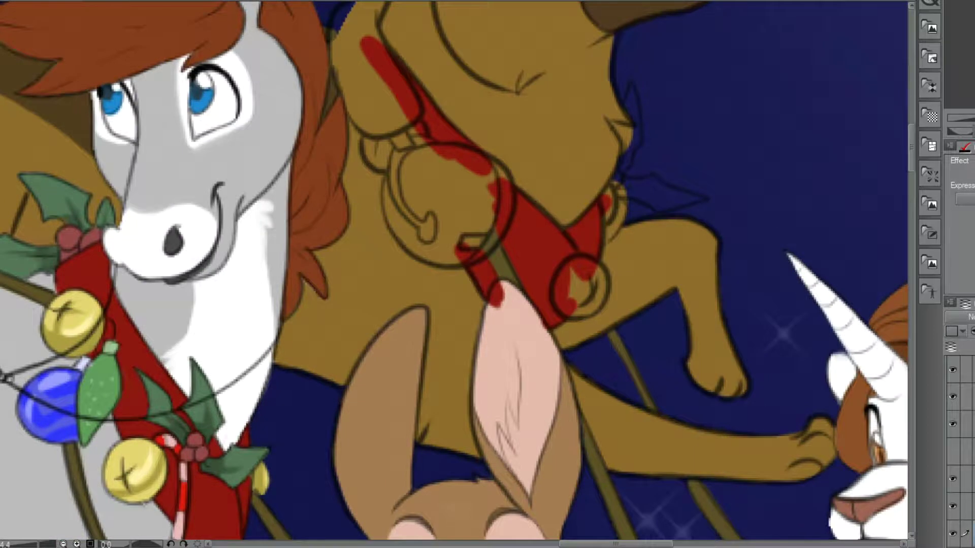
Paint the rounded pad at the canine's neck and the large round piece below it a lighter red.
{"action": "scroll", "coordinate": [374, 81], "scroll_direction": "up", "scroll_amount": 1}
{"action": "mouse_move", "coordinate": [421, 127]}
{"action": "left_mouse_down"}
{"action": "mouse_move", "coordinate": [356, 21]}
{"action": "mouse_move", "coordinate": [327, 89]}
{"action": "mouse_move", "coordinate": [416, 125]}
{"action": "mouse_move", "coordinate": [375, 89]}
{"action": "mouse_move", "coordinate": [396, 99]}
{"action": "left_mouse_up"}
{"action": "mouse_move", "coordinate": [376, 20]}
{"action": "left_mouse_down"}
{"action": "mouse_move", "coordinate": [503, 104]}
{"action": "mouse_move", "coordinate": [475, 46]}
{"action": "mouse_move", "coordinate": [475, 62]}
{"action": "left_mouse_up"}
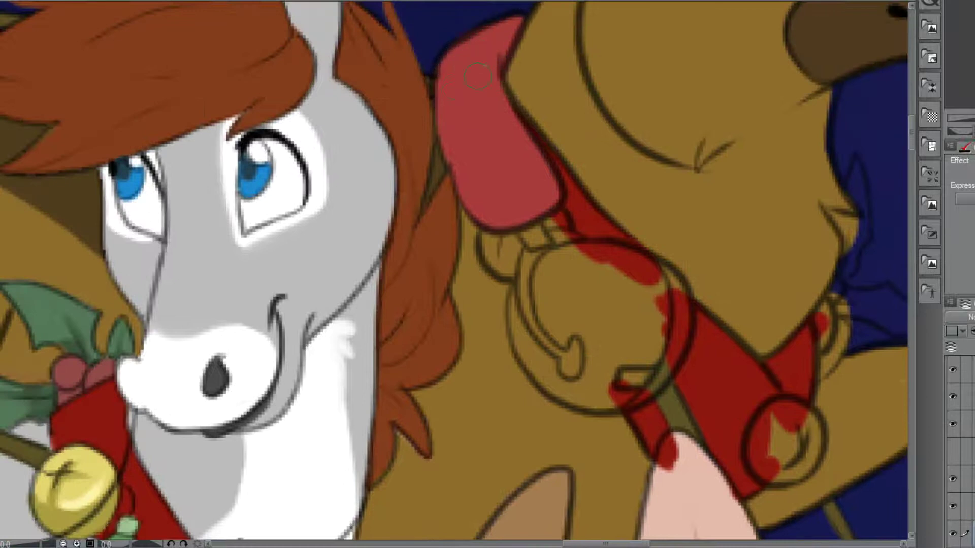
{"action": "scroll", "coordinate": [442, 79], "scroll_direction": "down", "scroll_amount": 2}
{"action": "scroll", "coordinate": [483, 229], "scroll_direction": "up", "scroll_amount": 1}
{"action": "mouse_move", "coordinate": [541, 231]}
{"action": "left_mouse_down"}
{"action": "mouse_move", "coordinate": [492, 274]}
{"action": "mouse_move", "coordinate": [559, 350]}
{"action": "mouse_move", "coordinate": [632, 264]}
{"action": "mouse_move", "coordinate": [622, 229]}
{"action": "mouse_move", "coordinate": [579, 304]}
{"action": "mouse_move", "coordinate": [564, 305]}
{"action": "left_mouse_up"}
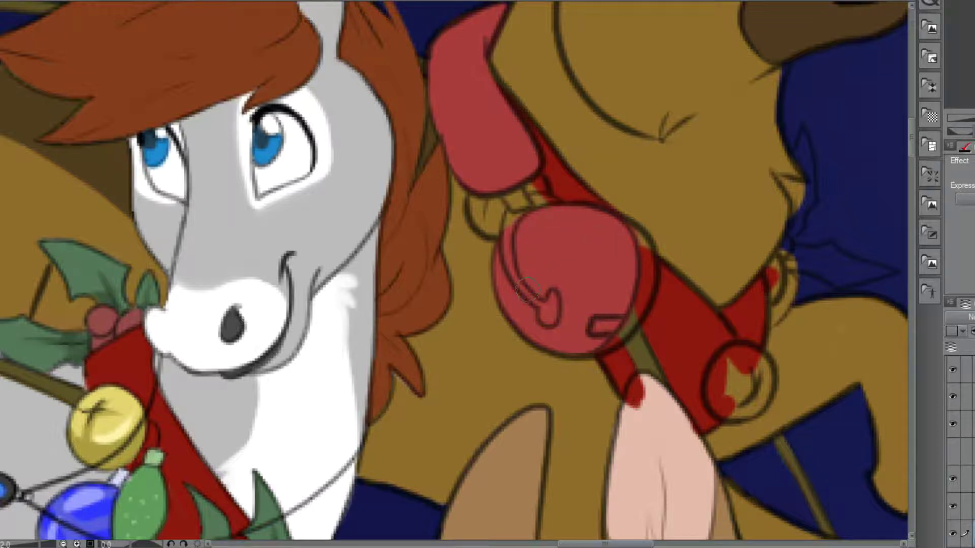
Colour the round red piece's hook grey, its rim white and its slot dark grey, and the small bell behind it yellow.
{"action": "key", "text": "ctrl+Tab"}
{"action": "key", "text": "ctrl+Tab"}
{"action": "mouse_move", "coordinate": [626, 327]}
{"action": "left_mouse_down"}
{"action": "mouse_move", "coordinate": [645, 291]}
{"action": "mouse_move", "coordinate": [617, 340]}
{"action": "mouse_move", "coordinate": [648, 269]}
{"action": "mouse_move", "coordinate": [628, 233]}
{"action": "left_mouse_up"}
{"action": "mouse_move", "coordinate": [554, 300]}
{"action": "left_mouse_down"}
{"action": "mouse_move", "coordinate": [513, 275]}
{"action": "mouse_move", "coordinate": [511, 219]}
{"action": "mouse_move", "coordinate": [534, 200]}
{"action": "mouse_move", "coordinate": [511, 198]}
{"action": "mouse_move", "coordinate": [512, 261]}
{"action": "mouse_move", "coordinate": [539, 183]}
{"action": "left_mouse_up"}
{"action": "mouse_move", "coordinate": [485, 199]}
{"action": "left_mouse_down"}
{"action": "mouse_move", "coordinate": [500, 211]}
{"action": "mouse_move", "coordinate": [473, 208]}
{"action": "mouse_move", "coordinate": [486, 194]}
{"action": "left_mouse_up"}
{"action": "mouse_move", "coordinate": [615, 224]}
{"action": "left_mouse_down"}
{"action": "mouse_move", "coordinate": [630, 299]}
{"action": "mouse_move", "coordinate": [609, 335]}
{"action": "left_mouse_up"}
{"action": "left_click_drag", "start_coordinate": [563, 218], "coordinate": [536, 208]}
{"action": "mouse_move", "coordinate": [598, 322]}
{"action": "left_mouse_down"}
{"action": "mouse_move", "coordinate": [622, 320]}
{"action": "mouse_move", "coordinate": [601, 329]}
{"action": "left_mouse_up"}
{"action": "key", "text": "ctrl+minus"}
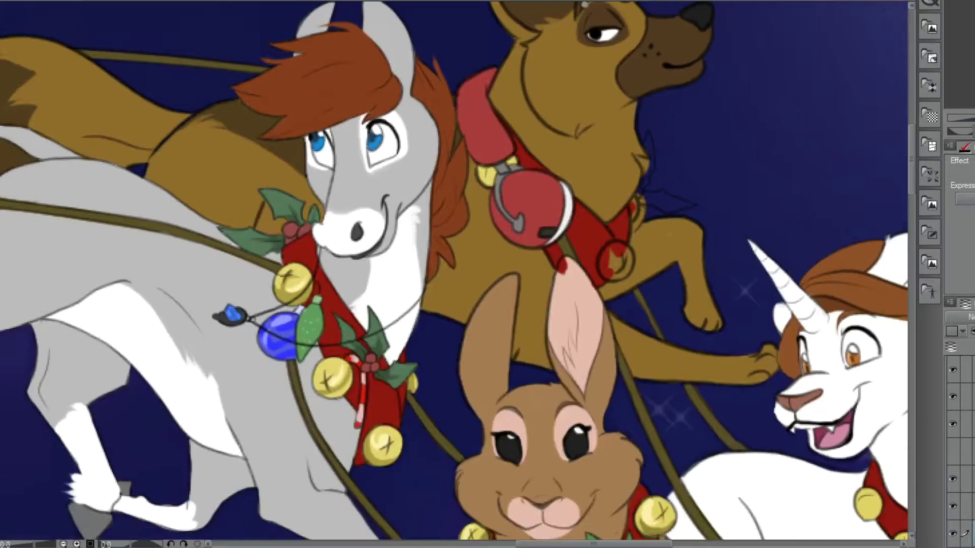
Colour the canine's chest bells yellow with lighter highlights and clean the red overspill off the rabbit's ear.
{"action": "scroll", "coordinate": [511, 200], "scroll_direction": "up", "scroll_amount": 3}
{"action": "left_click_drag", "start_coordinate": [503, 120], "coordinate": [513, 109]}
{"action": "left_click_drag", "start_coordinate": [450, 141], "coordinate": [455, 169]}
{"action": "mouse_move", "coordinate": [755, 346]}
{"action": "left_mouse_down"}
{"action": "mouse_move", "coordinate": [780, 382]}
{"action": "mouse_move", "coordinate": [753, 322]}
{"action": "mouse_move", "coordinate": [736, 388]}
{"action": "mouse_move", "coordinate": [791, 361]}
{"action": "mouse_move", "coordinate": [743, 363]}
{"action": "left_mouse_up"}
{"action": "left_click_drag", "start_coordinate": [807, 224], "coordinate": [803, 243]}
{"action": "mouse_move", "coordinate": [637, 355]}
{"action": "left_mouse_down"}
{"action": "mouse_move", "coordinate": [624, 387]}
{"action": "mouse_move", "coordinate": [641, 352]}
{"action": "left_mouse_up"}
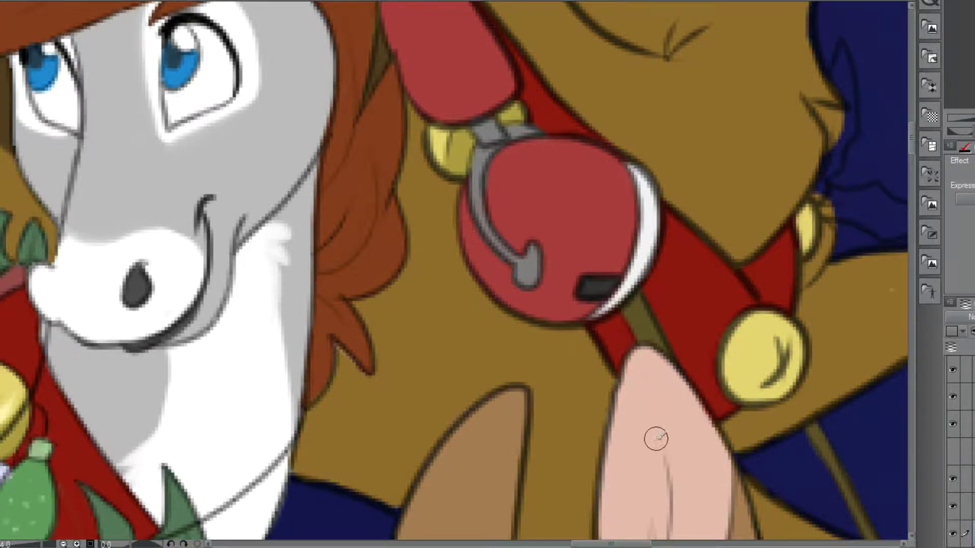
{"action": "key", "text": "ctrl+minus"}
{"action": "key", "text": "ctrl+minus"}
{"action": "key", "text": "ctrl+minus"}
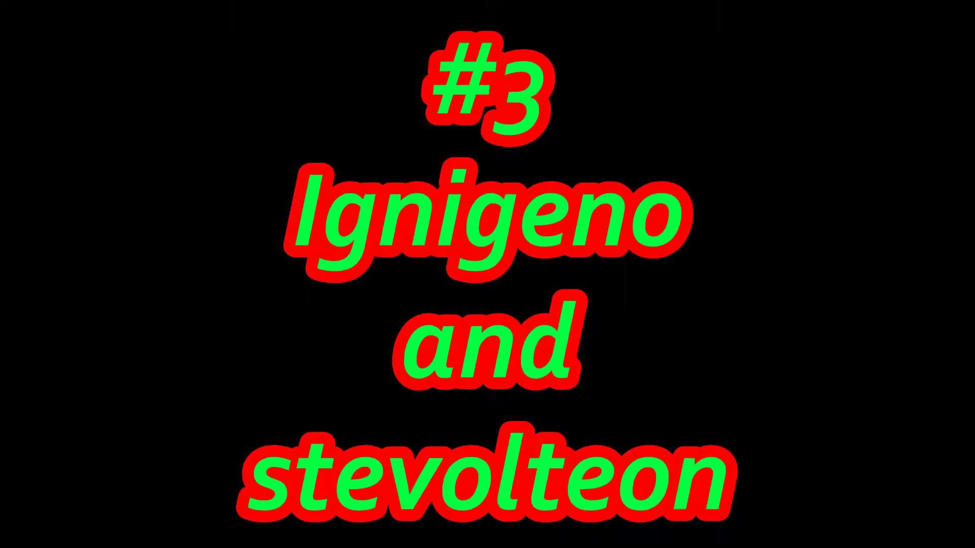
Draw the near eye of the blank white pointy-eared character, with its iris, pupil and highlight.
{"action": "mouse_move", "coordinate": [550, 290]}
{"action": "left_mouse_down"}
{"action": "mouse_move", "coordinate": [552, 221]}
{"action": "mouse_move", "coordinate": [565, 207]}
{"action": "mouse_move", "coordinate": [614, 213]}
{"action": "mouse_move", "coordinate": [629, 233]}
{"action": "mouse_move", "coordinate": [639, 277]}
{"action": "mouse_move", "coordinate": [555, 303]}
{"action": "left_mouse_up"}
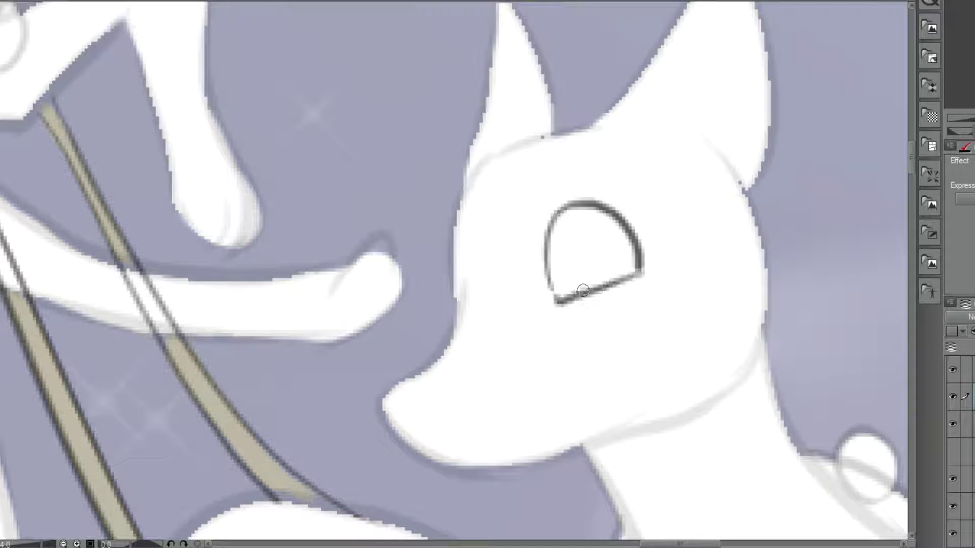
{"action": "mouse_move", "coordinate": [589, 284]}
{"action": "left_mouse_down"}
{"action": "mouse_move", "coordinate": [585, 252]}
{"action": "mouse_move", "coordinate": [560, 253]}
{"action": "mouse_move", "coordinate": [565, 295]}
{"action": "left_mouse_up"}
{"action": "mouse_move", "coordinate": [562, 257]}
{"action": "left_mouse_down"}
{"action": "mouse_move", "coordinate": [585, 266]}
{"action": "mouse_move", "coordinate": [573, 284]}
{"action": "left_mouse_up"}
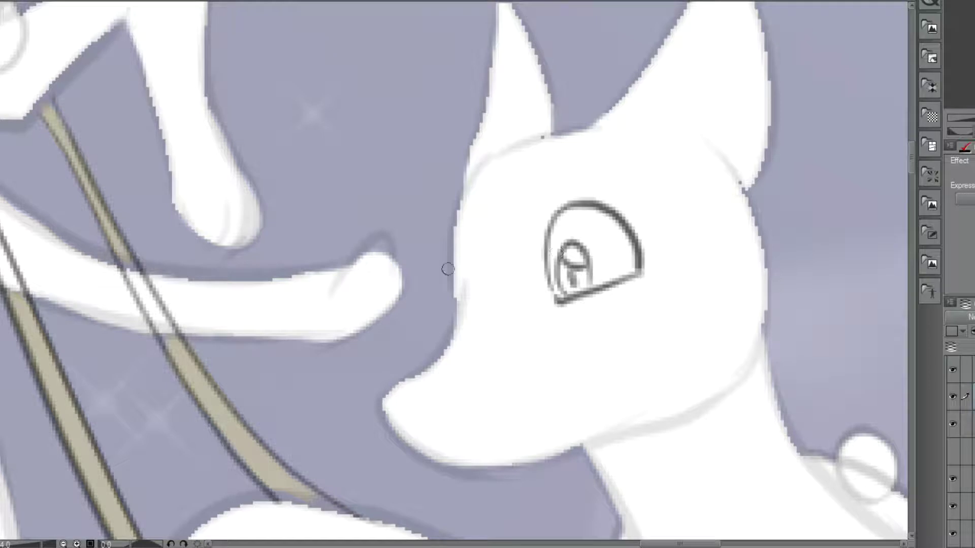
Line the pointy-eared character's muzzle, nose and smiling upper mouth line, and add the far eye with its iris.
{"action": "mouse_move", "coordinate": [516, 314]}
{"action": "left_mouse_down"}
{"action": "mouse_move", "coordinate": [456, 318]}
{"action": "mouse_move", "coordinate": [391, 371]}
{"action": "mouse_move", "coordinate": [429, 405]}
{"action": "mouse_move", "coordinate": [497, 363]}
{"action": "mouse_move", "coordinate": [480, 354]}
{"action": "mouse_move", "coordinate": [438, 369]}
{"action": "mouse_move", "coordinate": [392, 364]}
{"action": "mouse_move", "coordinate": [389, 387]}
{"action": "mouse_move", "coordinate": [389, 368]}
{"action": "mouse_move", "coordinate": [381, 405]}
{"action": "mouse_move", "coordinate": [382, 390]}
{"action": "mouse_move", "coordinate": [388, 424]}
{"action": "mouse_move", "coordinate": [405, 452]}
{"action": "mouse_move", "coordinate": [445, 459]}
{"action": "left_mouse_up"}
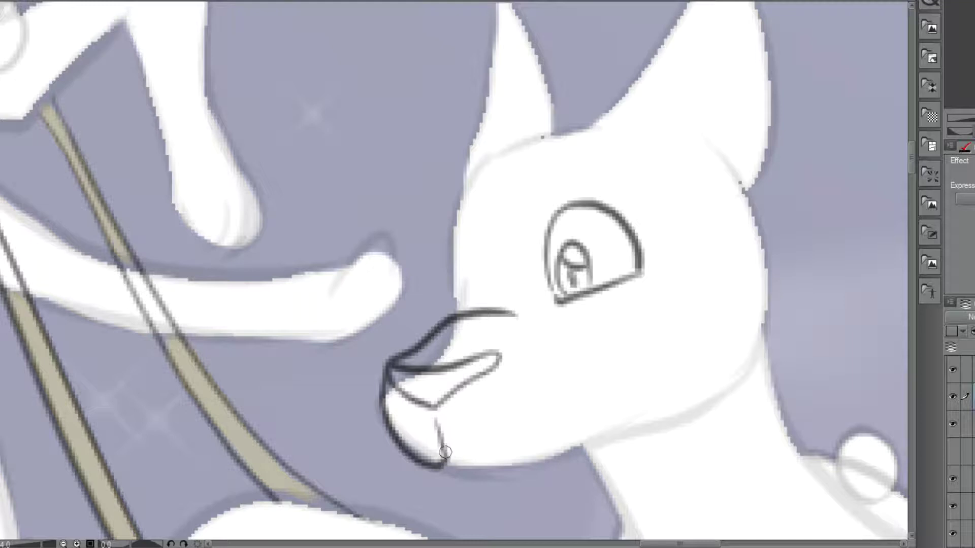
{"action": "key", "text": "ctrl+z"}
{"action": "key", "text": "ctrl+z"}
{"action": "mouse_move", "coordinate": [380, 398]}
{"action": "left_mouse_down"}
{"action": "mouse_move", "coordinate": [410, 444]}
{"action": "mouse_move", "coordinate": [432, 433]}
{"action": "mouse_move", "coordinate": [433, 416]}
{"action": "mouse_move", "coordinate": [443, 431]}
{"action": "mouse_move", "coordinate": [511, 437]}
{"action": "mouse_move", "coordinate": [545, 426]}
{"action": "mouse_move", "coordinate": [582, 387]}
{"action": "mouse_move", "coordinate": [589, 346]}
{"action": "mouse_move", "coordinate": [617, 334]}
{"action": "left_mouse_up"}
{"action": "mouse_move", "coordinate": [466, 301]}
{"action": "left_mouse_down"}
{"action": "mouse_move", "coordinate": [449, 224]}
{"action": "mouse_move", "coordinate": [446, 302]}
{"action": "mouse_move", "coordinate": [462, 303]}
{"action": "left_mouse_up"}
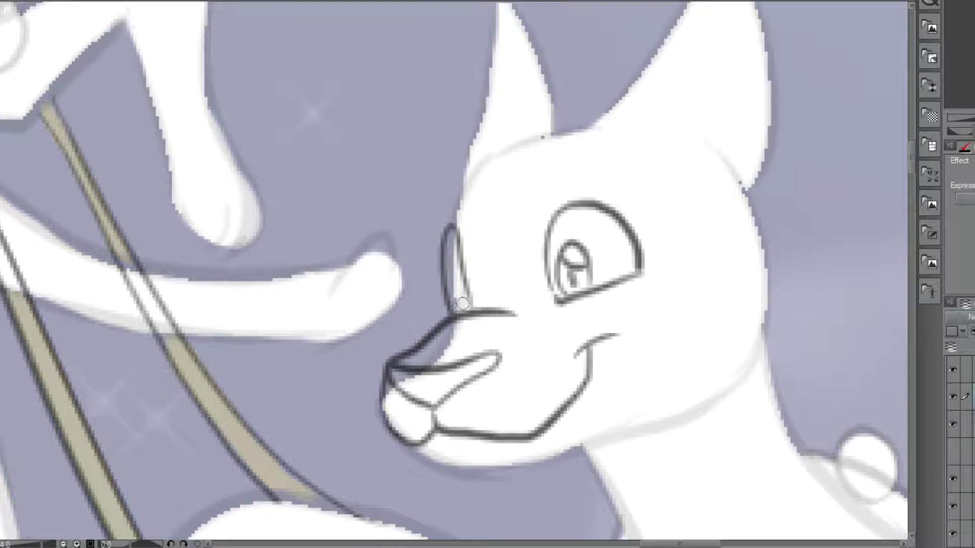
{"action": "mouse_move", "coordinate": [452, 268]}
{"action": "left_mouse_down"}
{"action": "mouse_move", "coordinate": [456, 312]}
{"action": "mouse_move", "coordinate": [449, 271]}
{"action": "mouse_move", "coordinate": [461, 292]}
{"action": "left_mouse_up"}
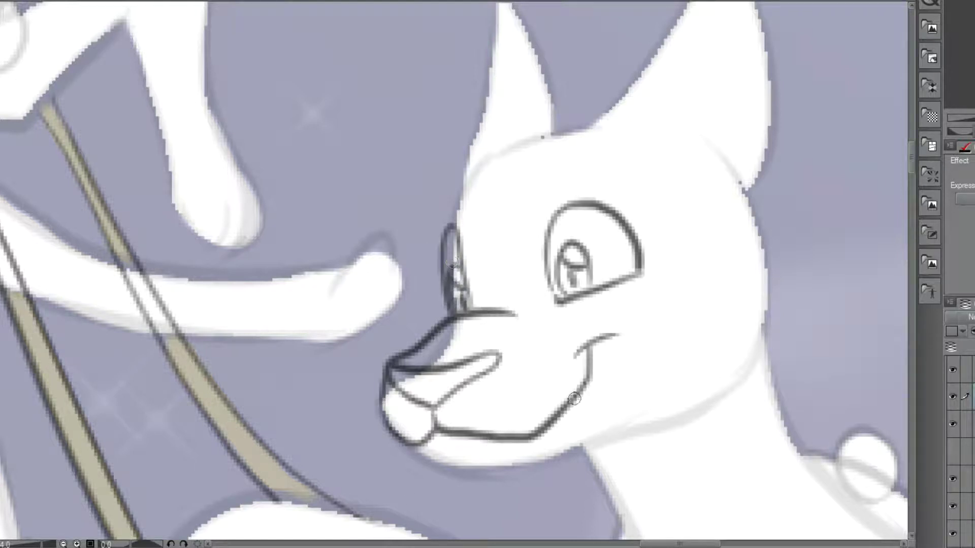
Draw the open mouth with teeth and tongue, and outline the lower jaw back to the neck.
{"action": "mouse_move", "coordinate": [587, 372]}
{"action": "left_mouse_down"}
{"action": "mouse_move", "coordinate": [551, 479]}
{"action": "mouse_move", "coordinate": [523, 494]}
{"action": "mouse_move", "coordinate": [485, 491]}
{"action": "mouse_move", "coordinate": [469, 437]}
{"action": "mouse_move", "coordinate": [530, 440]}
{"action": "left_mouse_up"}
{"action": "mouse_move", "coordinate": [412, 448]}
{"action": "left_mouse_down"}
{"action": "mouse_move", "coordinate": [435, 448]}
{"action": "mouse_move", "coordinate": [478, 446]}
{"action": "left_mouse_up"}
{"action": "mouse_move", "coordinate": [568, 434]}
{"action": "left_mouse_down"}
{"action": "mouse_move", "coordinate": [504, 470]}
{"action": "mouse_move", "coordinate": [508, 458]}
{"action": "mouse_move", "coordinate": [489, 491]}
{"action": "left_mouse_up"}
{"action": "mouse_move", "coordinate": [457, 448]}
{"action": "left_mouse_down"}
{"action": "mouse_move", "coordinate": [488, 511]}
{"action": "mouse_move", "coordinate": [579, 523]}
{"action": "mouse_move", "coordinate": [660, 434]}
{"action": "left_mouse_up"}
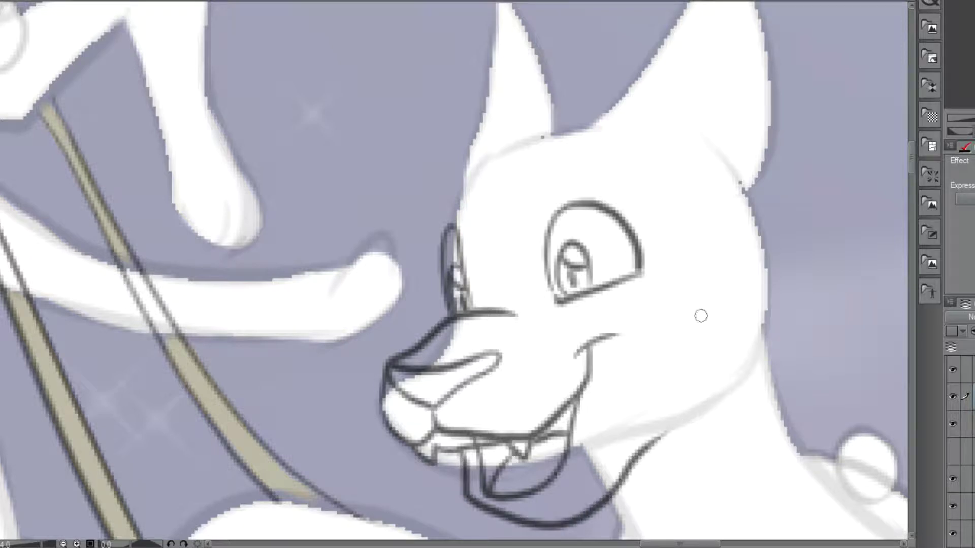
Ink the pointed cheek fur behind the creature's head and the small tufted jawline beneath it.
{"action": "mouse_move", "coordinate": [729, 189]}
{"action": "left_mouse_down"}
{"action": "mouse_move", "coordinate": [774, 192]}
{"action": "mouse_move", "coordinate": [827, 350]}
{"action": "left_mouse_up"}
{"action": "mouse_move", "coordinate": [776, 317]}
{"action": "left_mouse_down"}
{"action": "mouse_move", "coordinate": [828, 347]}
{"action": "mouse_move", "coordinate": [762, 347]}
{"action": "mouse_move", "coordinate": [773, 369]}
{"action": "mouse_move", "coordinate": [750, 397]}
{"action": "mouse_move", "coordinate": [726, 379]}
{"action": "mouse_move", "coordinate": [745, 381]}
{"action": "mouse_move", "coordinate": [681, 423]}
{"action": "left_mouse_up"}
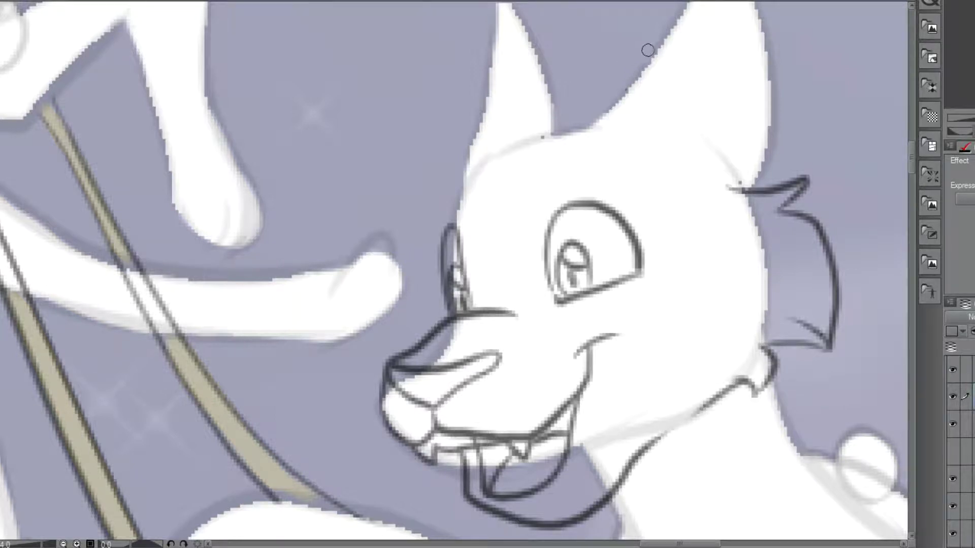
{"action": "scroll", "coordinate": [546, 97], "scroll_direction": "down", "scroll_amount": 1}
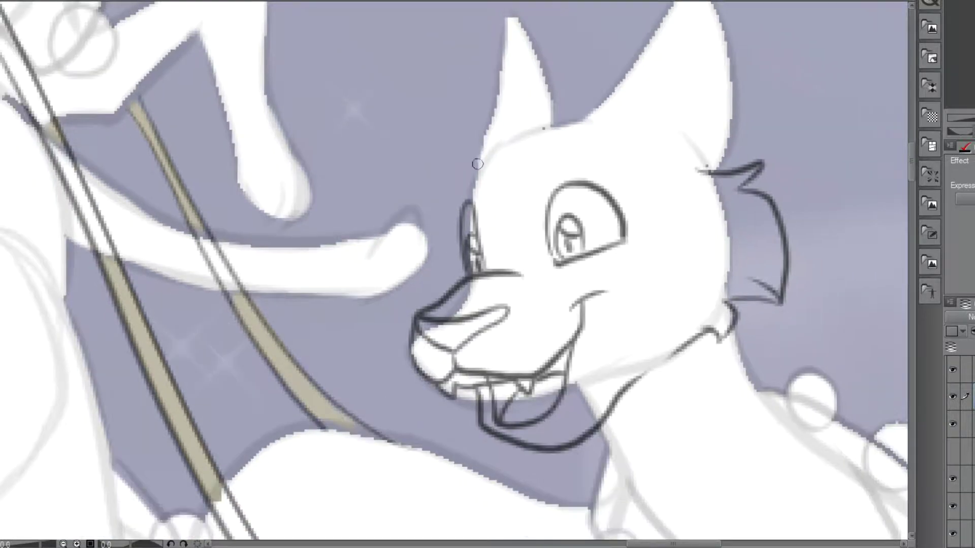
Draw the forelock sweeping back from the forehead across both ears, ending in a curved, pointed tip behind the head.
{"action": "left_click_drag", "start_coordinate": [479, 163], "coordinate": [483, 87]}
{"action": "left_click_drag", "start_coordinate": [488, 159], "coordinate": [725, 151]}
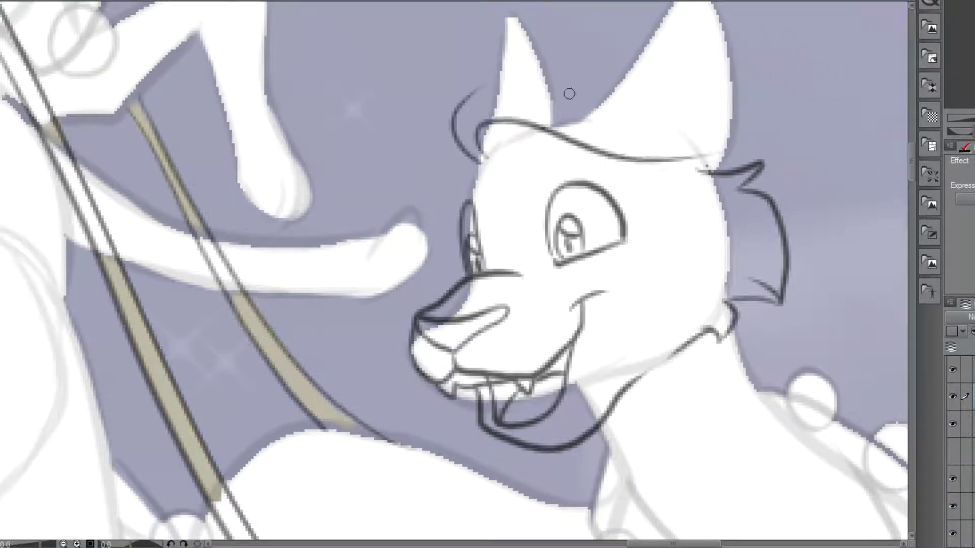
{"action": "mouse_move", "coordinate": [470, 96]}
{"action": "left_mouse_down"}
{"action": "mouse_move", "coordinate": [507, 71]}
{"action": "mouse_move", "coordinate": [822, 87]}
{"action": "mouse_move", "coordinate": [842, 114]}
{"action": "mouse_move", "coordinate": [890, 76]}
{"action": "mouse_move", "coordinate": [834, 147]}
{"action": "left_mouse_up"}
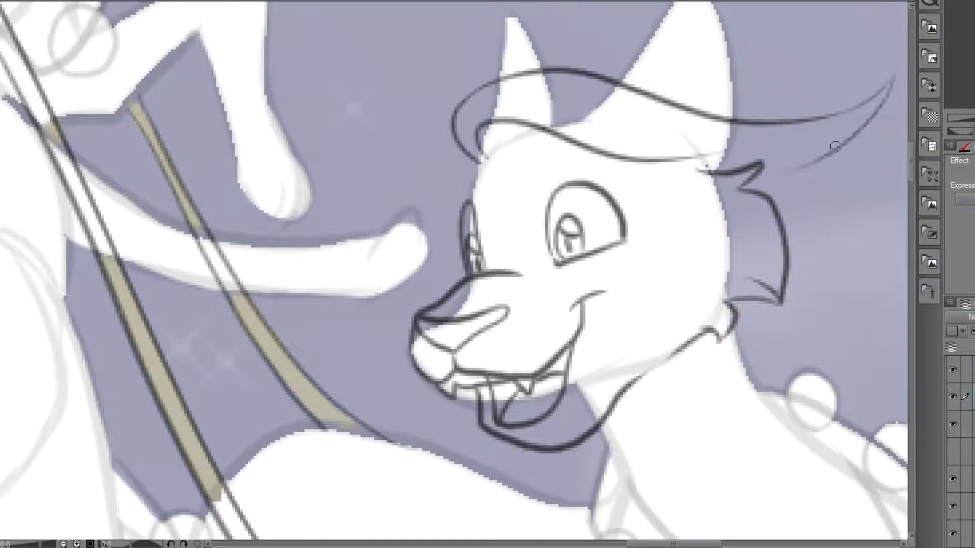
{"action": "mouse_move", "coordinate": [885, 103]}
{"action": "left_mouse_down"}
{"action": "mouse_move", "coordinate": [854, 166]}
{"action": "mouse_move", "coordinate": [784, 209]}
{"action": "left_mouse_up"}
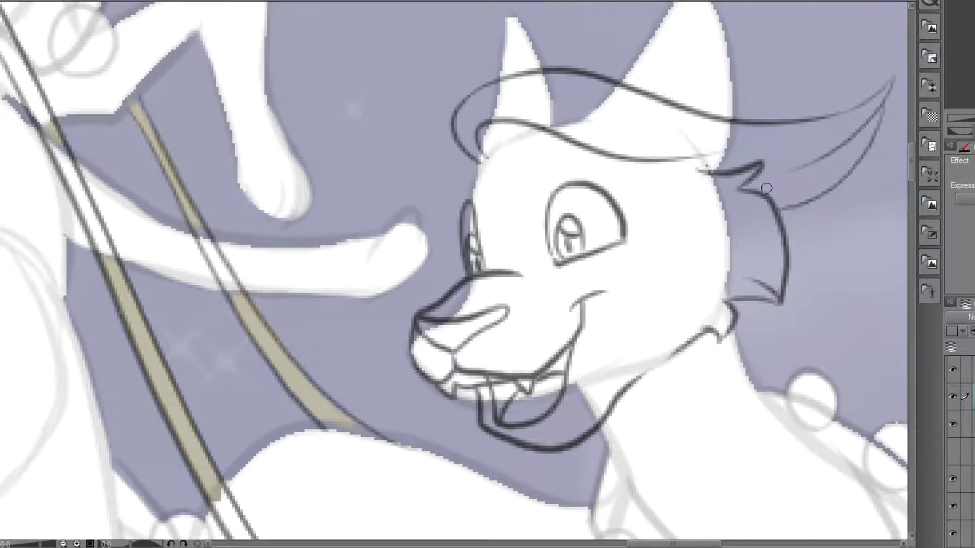
Draw a long pointed horn on the forehead and add brow lines above the near eye.
{"action": "mouse_move", "coordinate": [519, 157]}
{"action": "left_mouse_down"}
{"action": "mouse_move", "coordinate": [363, 8]}
{"action": "mouse_move", "coordinate": [477, 191]}
{"action": "mouse_move", "coordinate": [502, 196]}
{"action": "left_mouse_up"}
{"action": "left_click_drag", "start_coordinate": [521, 159], "coordinate": [515, 180]}
{"action": "left_click_drag", "start_coordinate": [463, 224], "coordinate": [461, 191]}
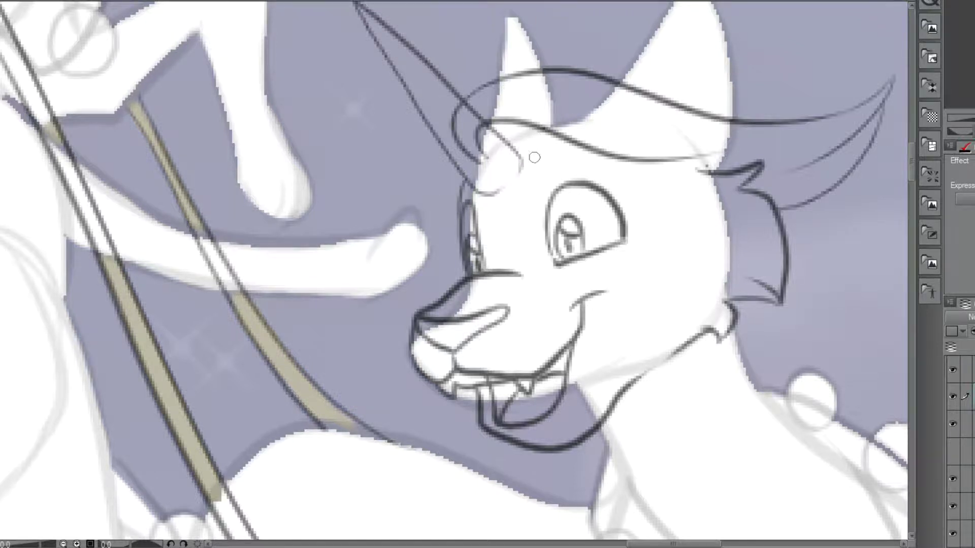
{"action": "scroll", "coordinate": [556, 159], "scroll_direction": "up", "scroll_amount": 1}
{"action": "mouse_move", "coordinate": [634, 164]}
{"action": "left_mouse_down"}
{"action": "mouse_move", "coordinate": [599, 146]}
{"action": "mouse_move", "coordinate": [548, 149]}
{"action": "mouse_move", "coordinate": [528, 197]}
{"action": "mouse_move", "coordinate": [567, 158]}
{"action": "mouse_move", "coordinate": [637, 163]}
{"action": "left_mouse_up"}
{"action": "scroll", "coordinate": [528, 208], "scroll_direction": "down", "scroll_amount": 2}
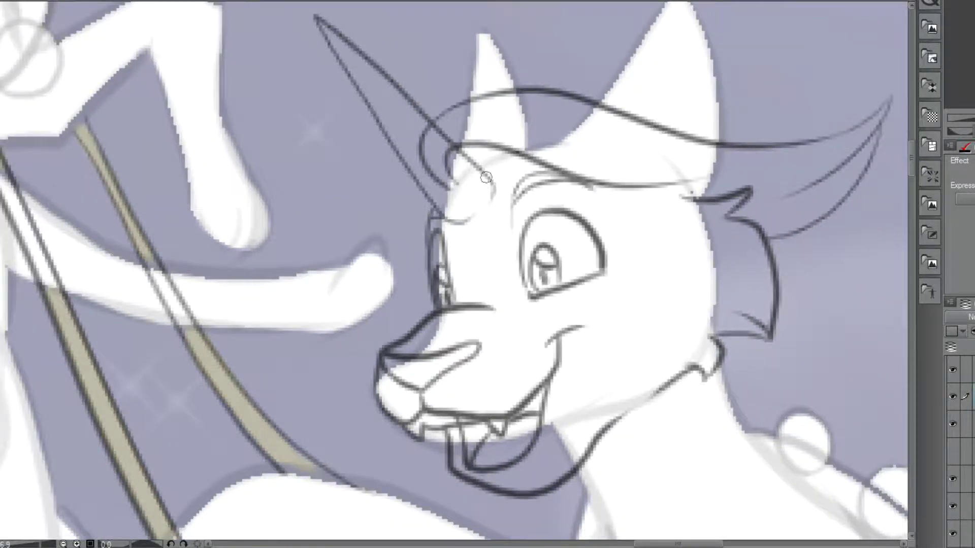
Add a curled lock in front of the far eye and large flowing mane strands curving out behind the head.
{"action": "scroll", "coordinate": [486, 177], "scroll_direction": "down", "scroll_amount": 2}
{"action": "mouse_move", "coordinate": [782, 392]}
{"action": "left_mouse_down"}
{"action": "mouse_move", "coordinate": [721, 394]}
{"action": "mouse_move", "coordinate": [750, 485]}
{"action": "left_mouse_up"}
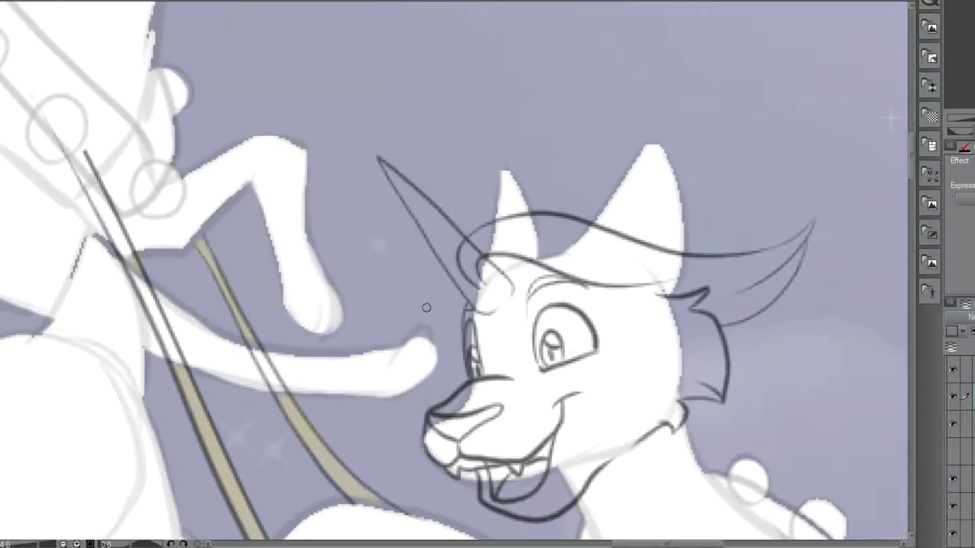
{"action": "mouse_move", "coordinate": [440, 268]}
{"action": "left_mouse_down"}
{"action": "mouse_move", "coordinate": [427, 306]}
{"action": "mouse_move", "coordinate": [460, 329]}
{"action": "left_mouse_up"}
{"action": "mouse_move", "coordinate": [450, 280]}
{"action": "left_mouse_down"}
{"action": "mouse_move", "coordinate": [433, 370]}
{"action": "mouse_move", "coordinate": [452, 377]}
{"action": "left_mouse_up"}
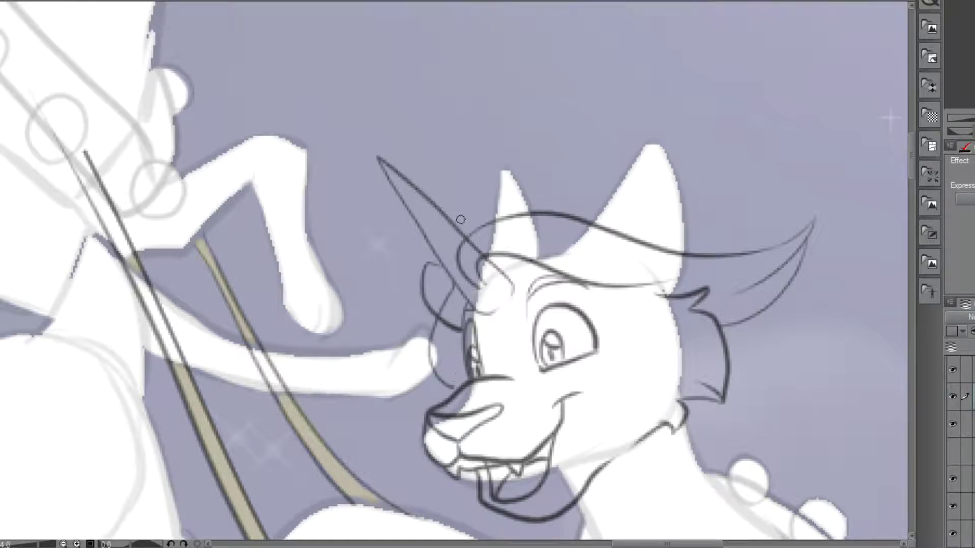
{"action": "mouse_move", "coordinate": [468, 225]}
{"action": "left_mouse_down"}
{"action": "mouse_move", "coordinate": [813, 180]}
{"action": "mouse_move", "coordinate": [805, 65]}
{"action": "mouse_move", "coordinate": [869, 210]}
{"action": "left_mouse_up"}
{"action": "mouse_move", "coordinate": [892, 148]}
{"action": "left_mouse_down"}
{"action": "mouse_move", "coordinate": [782, 327]}
{"action": "mouse_move", "coordinate": [692, 233]}
{"action": "mouse_move", "coordinate": [721, 296]}
{"action": "left_mouse_up"}
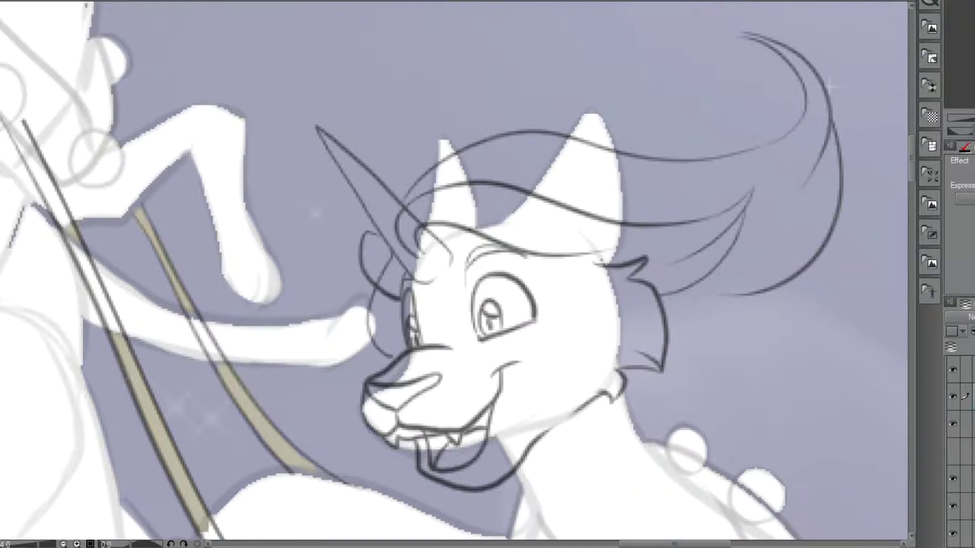
Ink the back of the neck and the collar line with its round bells over the sketch.
{"action": "left_click_drag", "start_coordinate": [636, 370], "coordinate": [643, 413]}
{"action": "left_click_drag", "start_coordinate": [643, 413], "coordinate": [699, 496]}
Outline the raised far foreleg with its rounded paw, adding jagged fur tufts along its underside.
{"action": "mouse_move", "coordinate": [409, 163]}
{"action": "left_mouse_down"}
{"action": "mouse_move", "coordinate": [727, 434]}
{"action": "mouse_move", "coordinate": [812, 368]}
{"action": "left_mouse_up"}
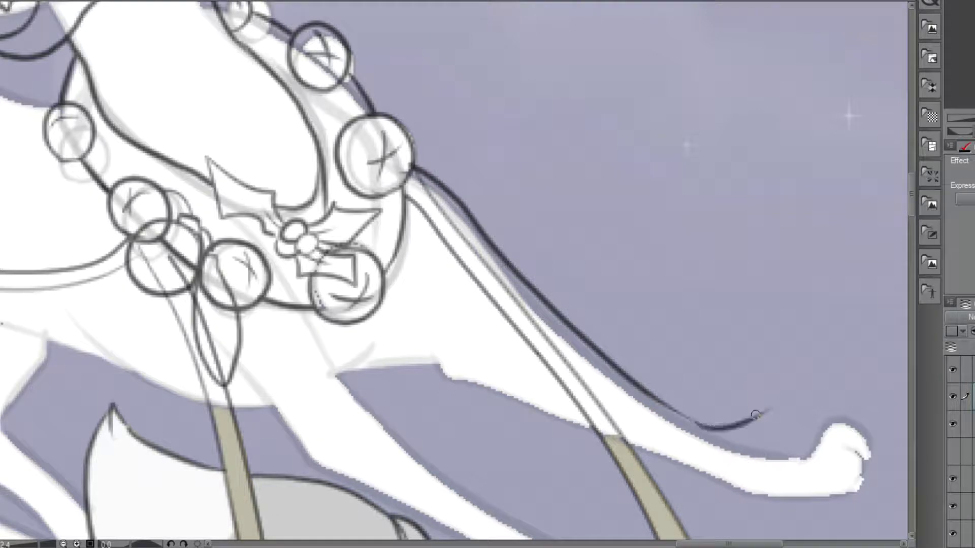
{"action": "mouse_move", "coordinate": [791, 410]}
{"action": "left_mouse_down"}
{"action": "mouse_move", "coordinate": [816, 381]}
{"action": "mouse_move", "coordinate": [851, 424]}
{"action": "left_mouse_up"}
{"action": "mouse_move", "coordinate": [787, 436]}
{"action": "left_mouse_down"}
{"action": "mouse_move", "coordinate": [812, 423]}
{"action": "mouse_move", "coordinate": [844, 430]}
{"action": "mouse_move", "coordinate": [847, 453]}
{"action": "mouse_move", "coordinate": [821, 484]}
{"action": "mouse_move", "coordinate": [755, 497]}
{"action": "mouse_move", "coordinate": [748, 511]}
{"action": "mouse_move", "coordinate": [688, 485]}
{"action": "left_mouse_up"}
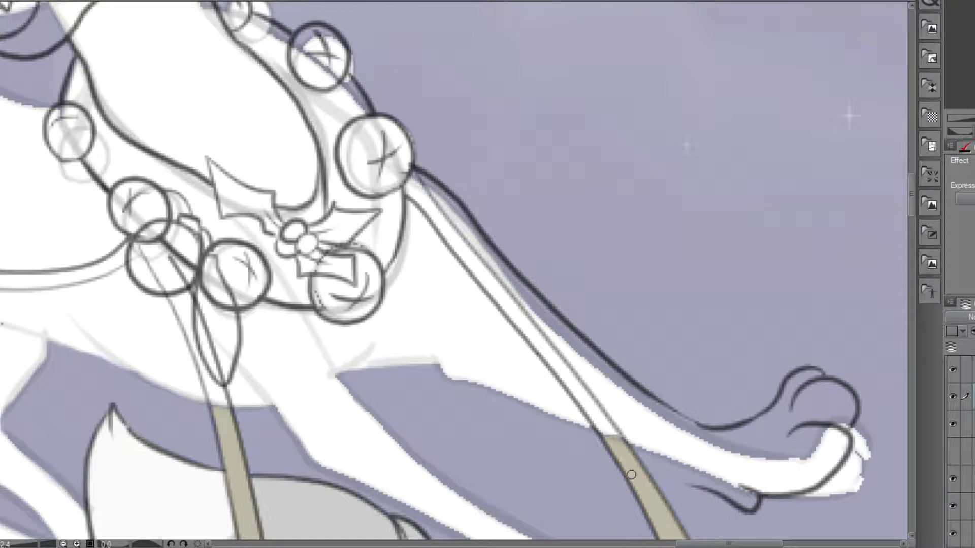
{"action": "mouse_move", "coordinate": [726, 501]}
{"action": "left_mouse_down"}
{"action": "mouse_move", "coordinate": [603, 528]}
{"action": "mouse_move", "coordinate": [641, 510]}
{"action": "mouse_move", "coordinate": [548, 497]}
{"action": "mouse_move", "coordinate": [511, 507]}
{"action": "mouse_move", "coordinate": [595, 473]}
{"action": "left_mouse_up"}
{"action": "mouse_move", "coordinate": [508, 510]}
{"action": "left_mouse_down"}
{"action": "mouse_move", "coordinate": [604, 433]}
{"action": "mouse_move", "coordinate": [501, 432]}
{"action": "mouse_move", "coordinate": [573, 417]}
{"action": "mouse_move", "coordinate": [395, 369]}
{"action": "left_mouse_up"}
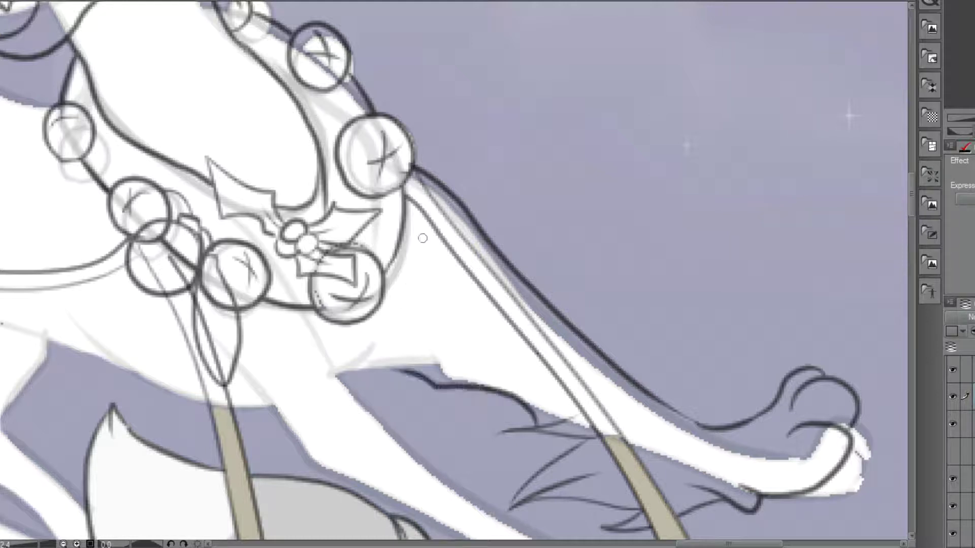
Draw the shoulder fur tuft below the collar and the chest line running into the near foreleg's upper edge.
{"action": "mouse_move", "coordinate": [439, 236]}
{"action": "left_mouse_down"}
{"action": "mouse_move", "coordinate": [445, 325]}
{"action": "mouse_move", "coordinate": [381, 384]}
{"action": "left_mouse_up"}
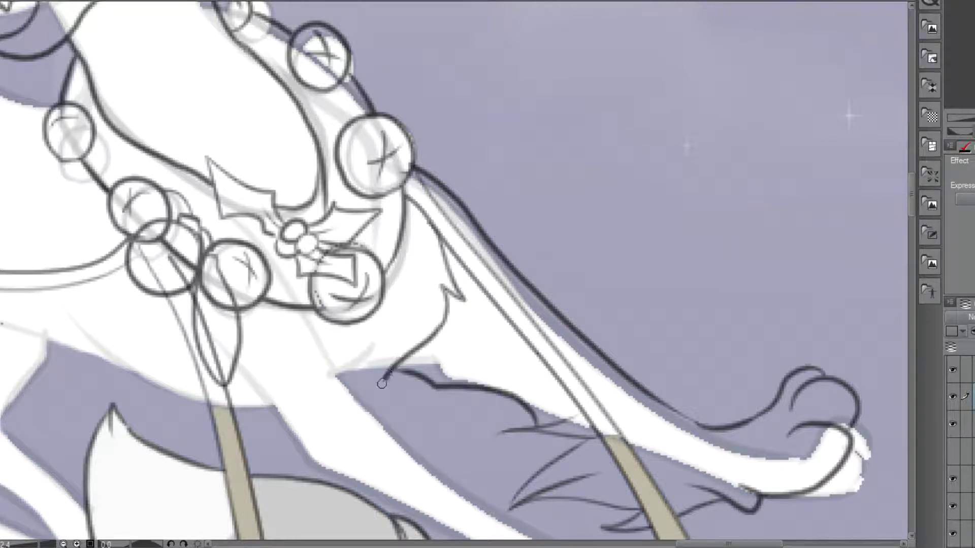
{"action": "mouse_move", "coordinate": [348, 321]}
{"action": "left_mouse_down"}
{"action": "mouse_move", "coordinate": [383, 385]}
{"action": "mouse_move", "coordinate": [492, 503]}
{"action": "left_mouse_up"}
{"action": "mouse_move", "coordinate": [244, 335]}
{"action": "left_mouse_down"}
{"action": "mouse_move", "coordinate": [732, 142]}
{"action": "mouse_move", "coordinate": [340, 403]}
{"action": "mouse_move", "coordinate": [176, 171]}
{"action": "left_mouse_up"}
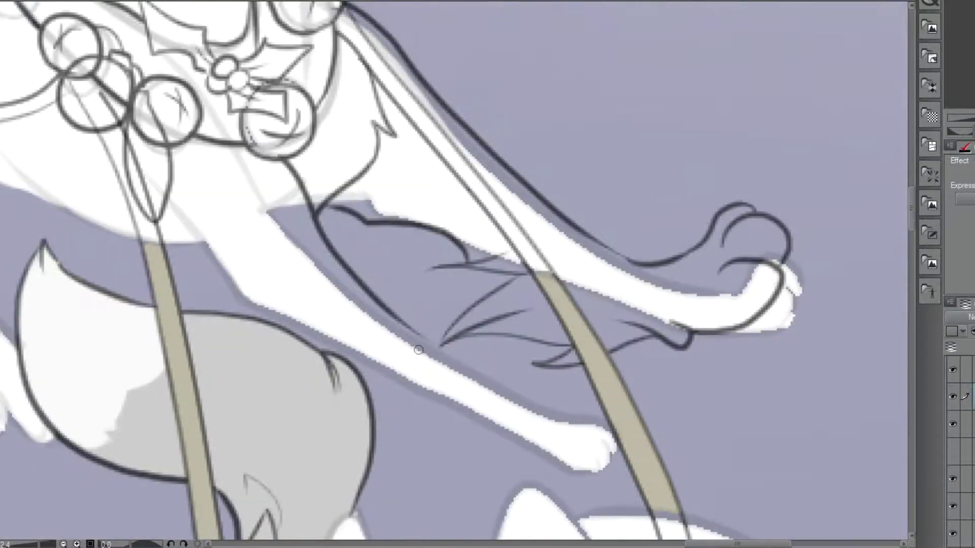
{"action": "mouse_move", "coordinate": [439, 349]}
{"action": "left_mouse_down"}
{"action": "mouse_move", "coordinate": [551, 413]}
{"action": "mouse_move", "coordinate": [568, 434]}
{"action": "left_mouse_up"}
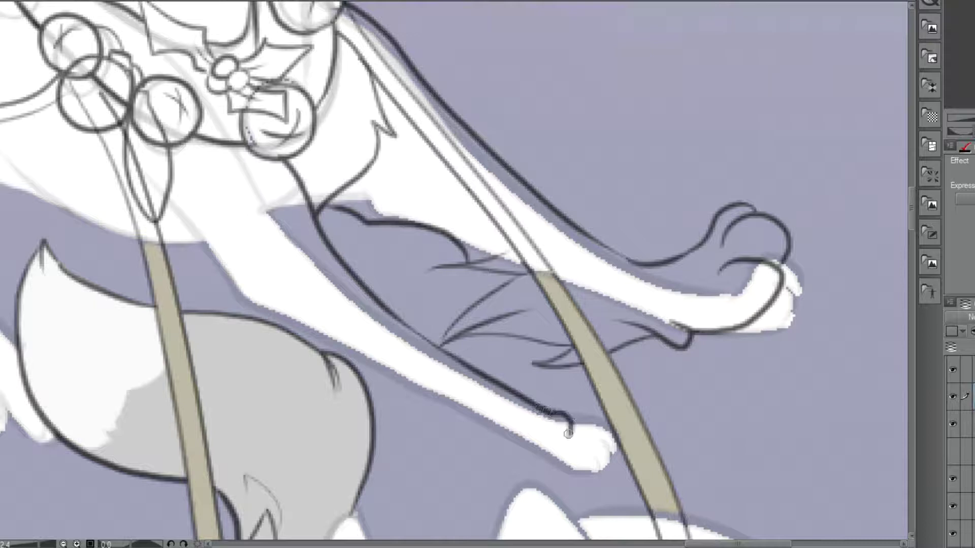
{"action": "key", "text": "ctrl+z"}
{"action": "key", "text": "ctrl+z"}
Ink the near foreleg's bent wrist and first toe, and add spiky fur tufts between the two forelegs.
{"action": "mouse_move", "coordinate": [447, 345]}
{"action": "left_mouse_down"}
{"action": "mouse_move", "coordinate": [543, 410]}
{"action": "mouse_move", "coordinate": [494, 463]}
{"action": "mouse_move", "coordinate": [517, 491]}
{"action": "mouse_move", "coordinate": [557, 446]}
{"action": "mouse_move", "coordinate": [539, 412]}
{"action": "left_mouse_up"}
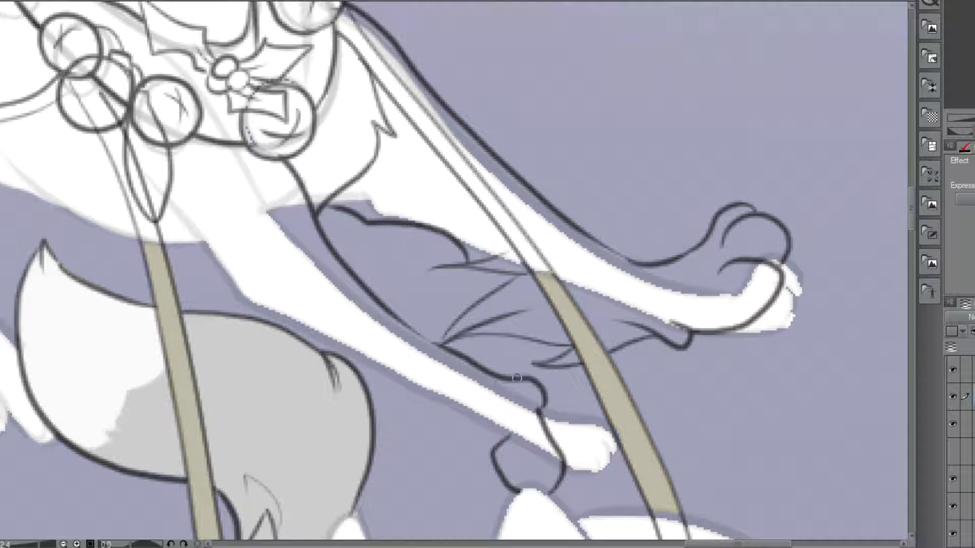
{"action": "left_click_drag", "start_coordinate": [500, 365], "coordinate": [489, 335]}
{"action": "mouse_move", "coordinate": [478, 297]}
{"action": "left_mouse_down"}
{"action": "mouse_move", "coordinate": [452, 274]}
{"action": "mouse_move", "coordinate": [462, 310]}
{"action": "mouse_move", "coordinate": [384, 246]}
{"action": "left_mouse_up"}
{"action": "mouse_move", "coordinate": [384, 247]}
{"action": "left_mouse_down"}
{"action": "mouse_move", "coordinate": [409, 319]}
{"action": "mouse_move", "coordinate": [385, 297]}
{"action": "left_mouse_up"}
Add the remaining overlapping toes to the near forepaw, its lower leg line and a jagged fur tuft behind the elbow.
{"action": "mouse_move", "coordinate": [481, 456]}
{"action": "left_mouse_down"}
{"action": "mouse_move", "coordinate": [464, 491]}
{"action": "mouse_move", "coordinate": [501, 517]}
{"action": "left_mouse_up"}
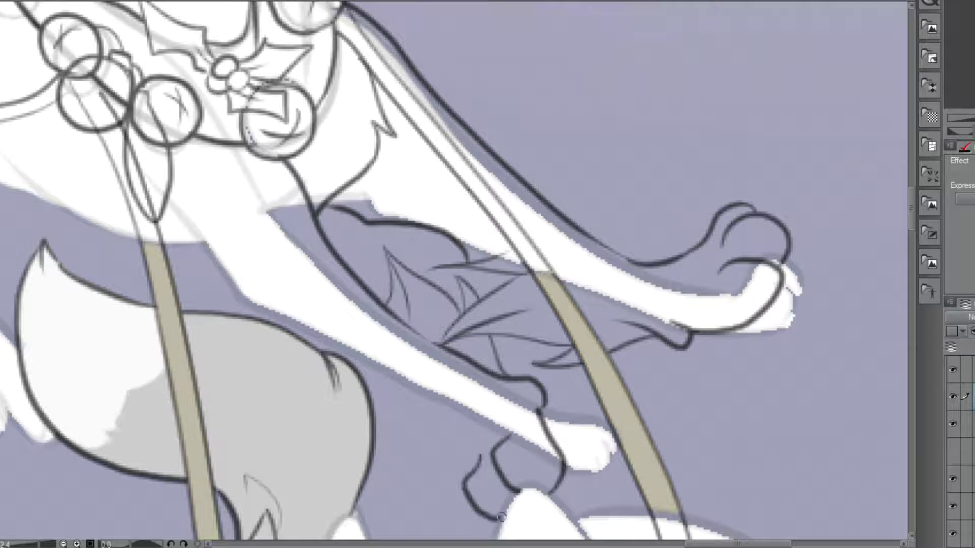
{"action": "mouse_move", "coordinate": [457, 462]}
{"action": "left_mouse_down"}
{"action": "mouse_move", "coordinate": [437, 503]}
{"action": "mouse_move", "coordinate": [469, 535]}
{"action": "mouse_move", "coordinate": [494, 508]}
{"action": "left_mouse_up"}
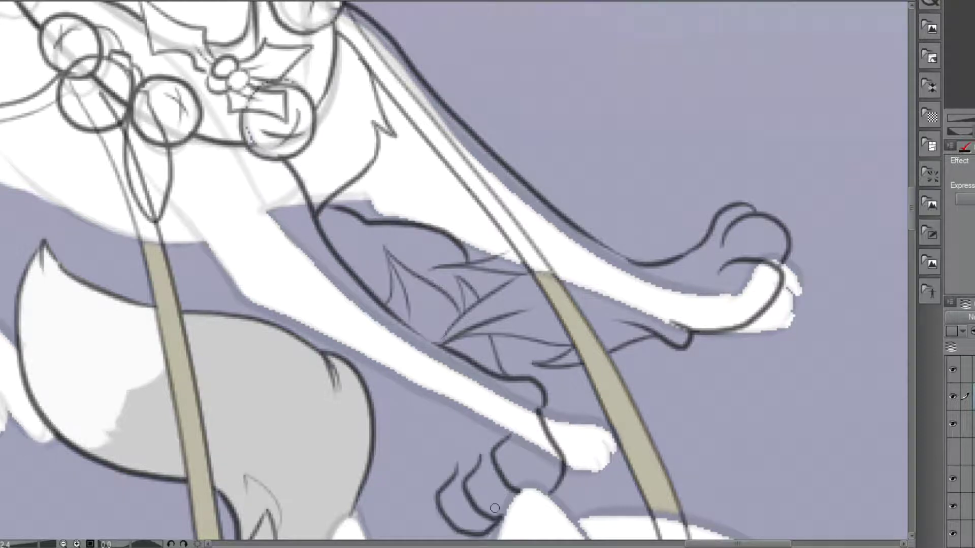
{"action": "mouse_move", "coordinate": [442, 473]}
{"action": "left_mouse_down"}
{"action": "mouse_move", "coordinate": [424, 523]}
{"action": "mouse_move", "coordinate": [461, 526]}
{"action": "left_mouse_up"}
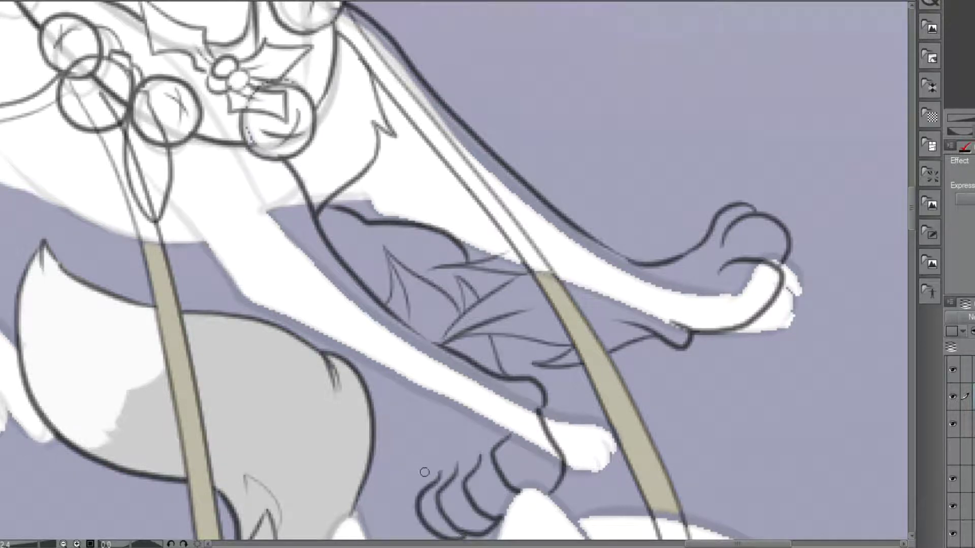
{"action": "mouse_move", "coordinate": [430, 484]}
{"action": "left_mouse_down"}
{"action": "mouse_move", "coordinate": [405, 425]}
{"action": "mouse_move", "coordinate": [376, 395]}
{"action": "left_mouse_up"}
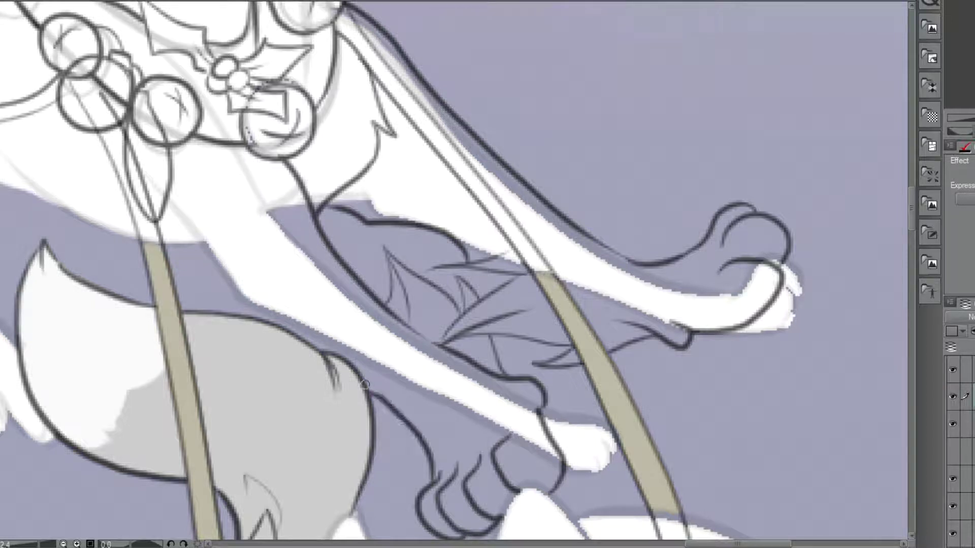
{"action": "mouse_move", "coordinate": [227, 311]}
{"action": "left_mouse_down"}
{"action": "mouse_move", "coordinate": [201, 303]}
{"action": "mouse_move", "coordinate": [174, 249]}
{"action": "left_mouse_up"}
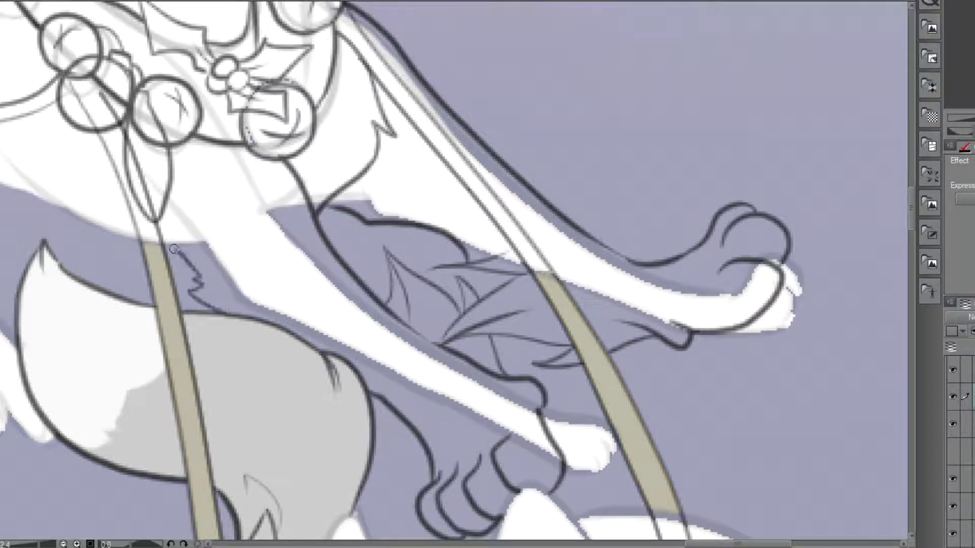
Extend the mane downward with long curved strands that sweep behind the neck and curl beside the collar bells.
{"action": "scroll", "coordinate": [203, 267], "scroll_direction": "down", "scroll_amount": 2}
{"action": "left_click_drag", "start_coordinate": [330, 152], "coordinate": [581, 422]}
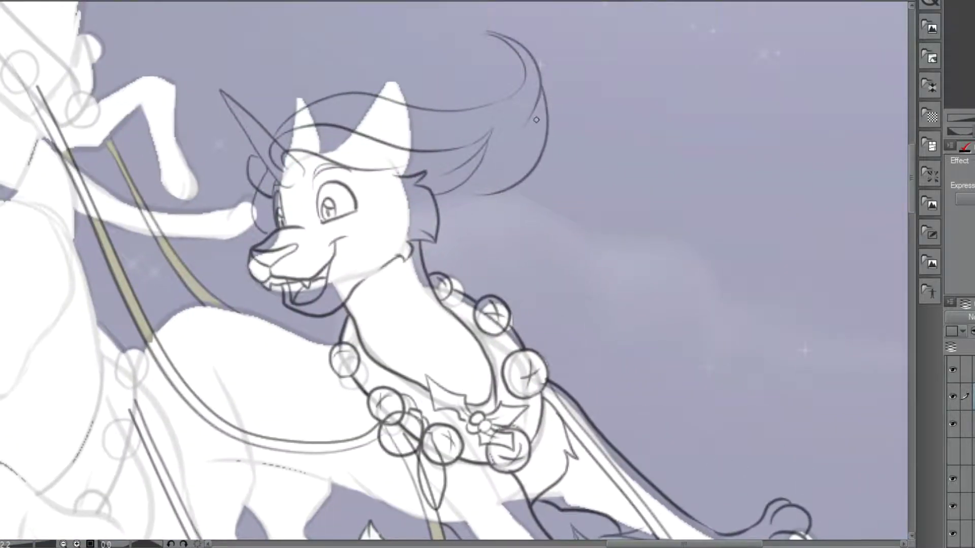
{"action": "mouse_move", "coordinate": [549, 117]}
{"action": "left_mouse_down"}
{"action": "mouse_move", "coordinate": [470, 260]}
{"action": "mouse_move", "coordinate": [613, 342]}
{"action": "mouse_move", "coordinate": [575, 361]}
{"action": "mouse_move", "coordinate": [540, 290]}
{"action": "mouse_move", "coordinate": [530, 289]}
{"action": "left_mouse_up"}
{"action": "scroll", "coordinate": [552, 308], "scroll_direction": "up", "scroll_amount": 3}
{"action": "mouse_move", "coordinate": [641, 381]}
{"action": "left_mouse_down"}
{"action": "mouse_move", "coordinate": [572, 341]}
{"action": "mouse_move", "coordinate": [493, 335]}
{"action": "mouse_move", "coordinate": [530, 366]}
{"action": "mouse_move", "coordinate": [532, 381]}
{"action": "left_mouse_up"}
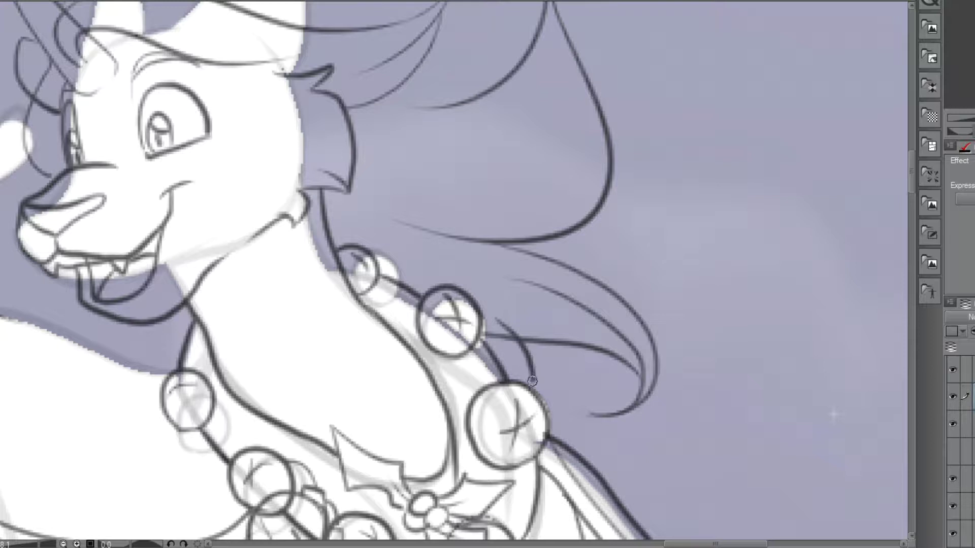
{"action": "scroll", "coordinate": [476, 366], "scroll_direction": "down", "scroll_amount": 3}
{"action": "scroll", "coordinate": [465, 367], "scroll_direction": "down", "scroll_amount": 1}
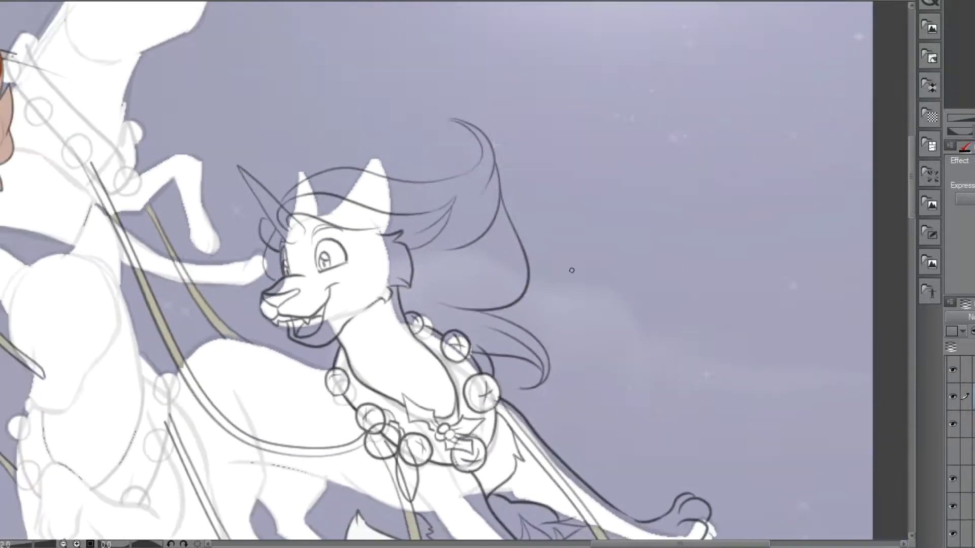
Ink the back outline from the collar to the top of the rump beside the rein.
{"action": "left_click_drag", "start_coordinate": [599, 281], "coordinate": [726, 185]}
{"action": "scroll", "coordinate": [487, 239], "scroll_direction": "up", "scroll_amount": 4}
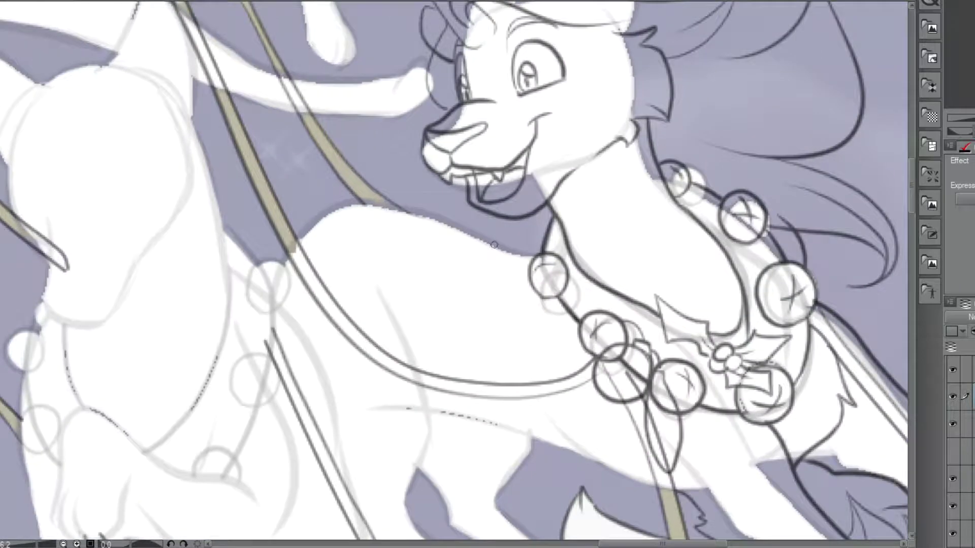
{"action": "mouse_move", "coordinate": [547, 229]}
{"action": "left_mouse_down"}
{"action": "mouse_move", "coordinate": [518, 235]}
{"action": "mouse_move", "coordinate": [443, 213]}
{"action": "mouse_move", "coordinate": [360, 205]}
{"action": "mouse_move", "coordinate": [318, 222]}
{"action": "mouse_move", "coordinate": [301, 236]}
{"action": "mouse_move", "coordinate": [225, 463]}
{"action": "left_mouse_up"}
{"action": "scroll", "coordinate": [469, 235], "scroll_direction": "up", "scroll_amount": 1}
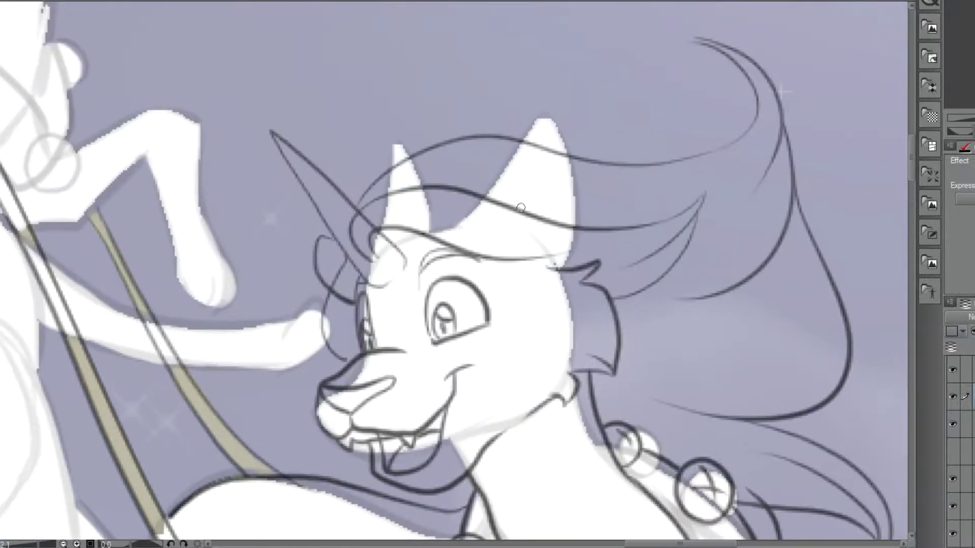
{"action": "mouse_move", "coordinate": [472, 198]}
{"action": "left_mouse_down"}
{"action": "mouse_move", "coordinate": [524, 157]}
{"action": "mouse_move", "coordinate": [577, 173]}
{"action": "mouse_move", "coordinate": [589, 227]}
{"action": "mouse_move", "coordinate": [571, 201]}
{"action": "mouse_move", "coordinate": [578, 185]}
{"action": "mouse_move", "coordinate": [580, 226]}
{"action": "left_mouse_up"}
{"action": "scroll", "coordinate": [538, 275], "scroll_direction": "down", "scroll_amount": 2}
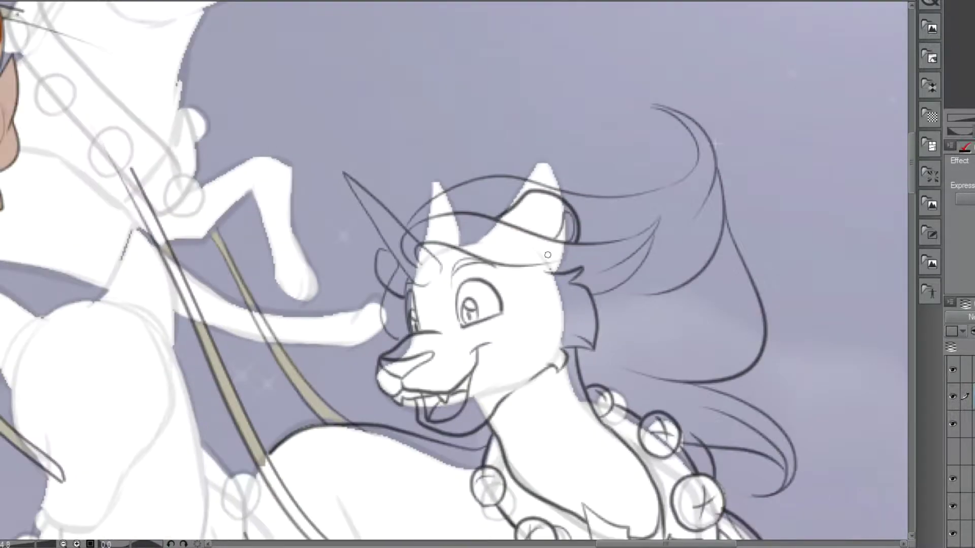
{"action": "key", "text": "ctrl+z"}
Draw the near ear rising through the mane, with an inner-ear contour and a small fur tuft at its base.
{"action": "scroll", "coordinate": [564, 162], "scroll_direction": "up", "scroll_amount": 2}
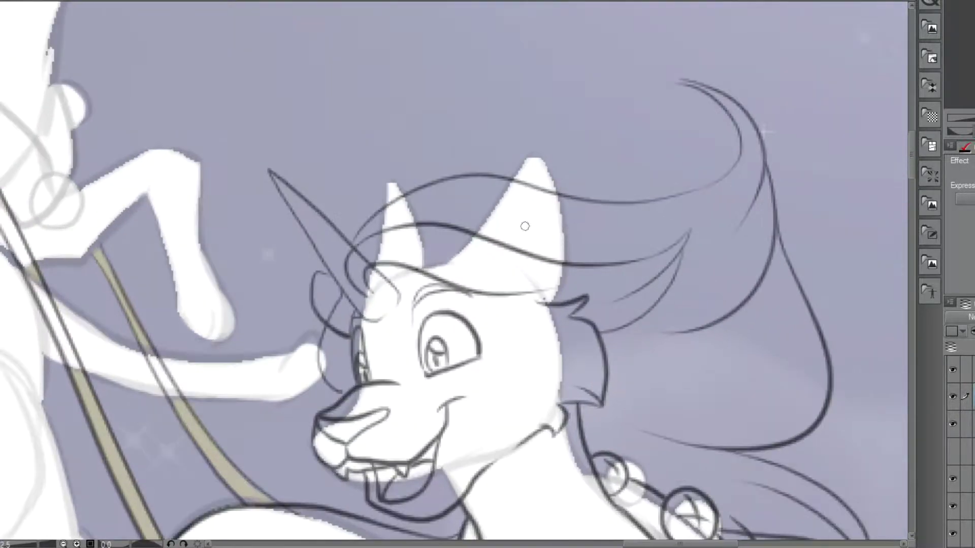
{"action": "mouse_move", "coordinate": [453, 226]}
{"action": "left_mouse_down"}
{"action": "mouse_move", "coordinate": [491, 164]}
{"action": "mouse_move", "coordinate": [539, 167]}
{"action": "mouse_move", "coordinate": [561, 200]}
{"action": "mouse_move", "coordinate": [574, 264]}
{"action": "left_mouse_up"}
{"action": "mouse_move", "coordinate": [516, 250]}
{"action": "left_mouse_down"}
{"action": "mouse_move", "coordinate": [538, 203]}
{"action": "mouse_move", "coordinate": [554, 212]}
{"action": "mouse_move", "coordinate": [566, 267]}
{"action": "left_mouse_up"}
{"action": "scroll", "coordinate": [475, 195], "scroll_direction": "down", "scroll_amount": 2}
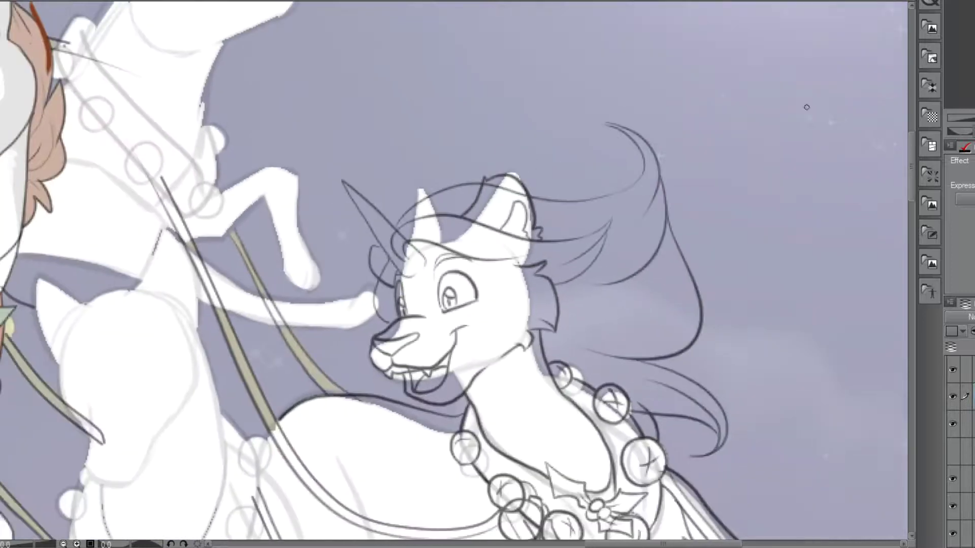
Ink the belly line from the flank toward the near foreleg behind the harness strap.
{"action": "left_click_drag", "start_coordinate": [608, 369], "coordinate": [759, 181]}
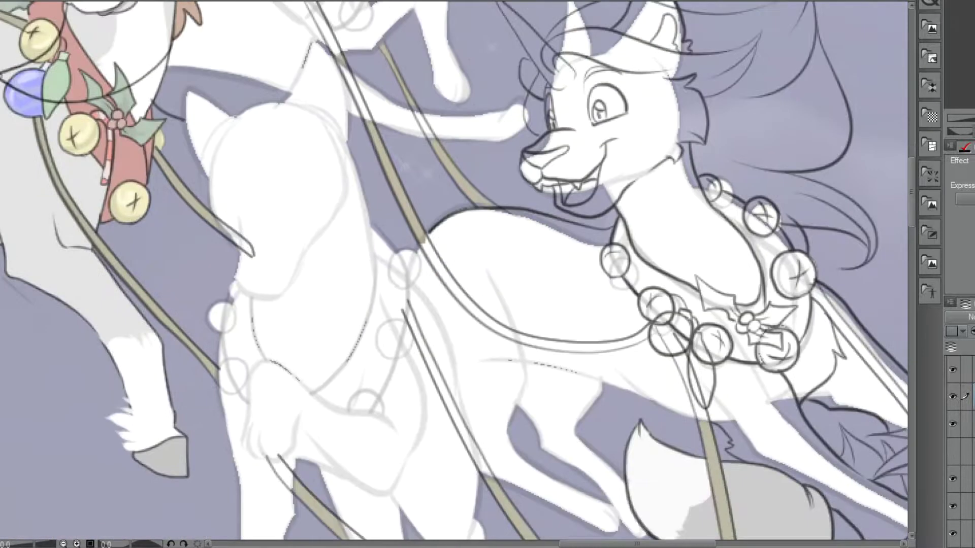
{"action": "scroll", "coordinate": [678, 421], "scroll_direction": "up", "scroll_amount": 2}
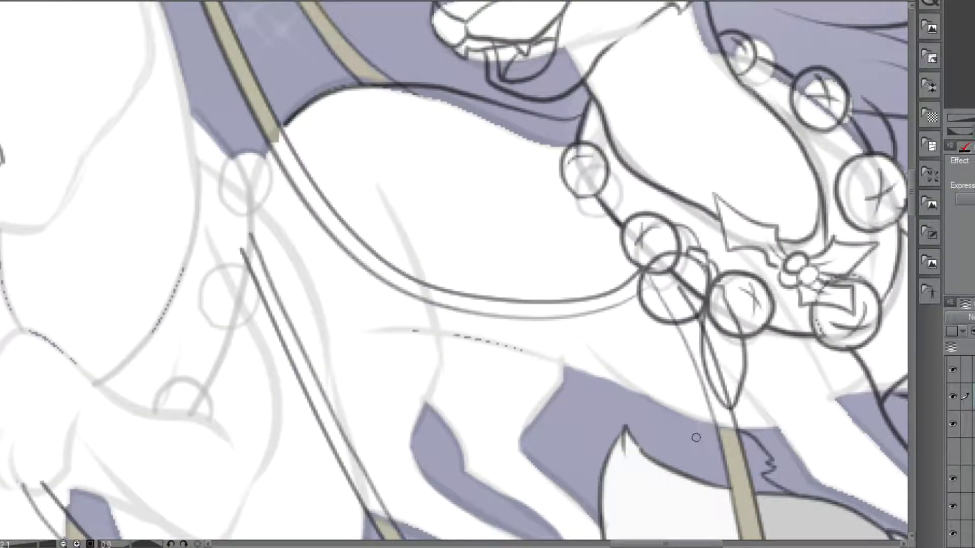
{"action": "scroll", "coordinate": [461, 359], "scroll_direction": "down", "scroll_amount": 3}
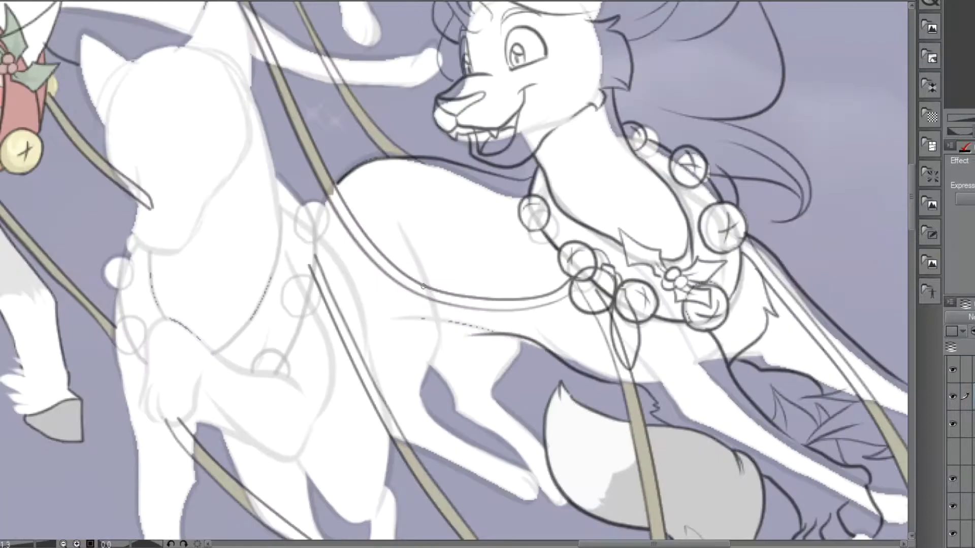
Outline the near hind leg with a tufted thigh, bent shin, fur and split hoof, and join the belly line to it.
{"action": "scroll", "coordinate": [444, 345], "scroll_direction": "up", "scroll_amount": 2}
{"action": "mouse_move", "coordinate": [383, 159]}
{"action": "left_mouse_down"}
{"action": "mouse_move", "coordinate": [418, 223]}
{"action": "mouse_move", "coordinate": [439, 305]}
{"action": "mouse_move", "coordinate": [405, 403]}
{"action": "mouse_move", "coordinate": [352, 411]}
{"action": "mouse_move", "coordinate": [329, 219]}
{"action": "mouse_move", "coordinate": [420, 243]}
{"action": "mouse_move", "coordinate": [485, 300]}
{"action": "mouse_move", "coordinate": [490, 336]}
{"action": "mouse_move", "coordinate": [463, 391]}
{"action": "mouse_move", "coordinate": [470, 348]}
{"action": "mouse_move", "coordinate": [453, 381]}
{"action": "mouse_move", "coordinate": [429, 344]}
{"action": "mouse_move", "coordinate": [428, 318]}
{"action": "mouse_move", "coordinate": [488, 333]}
{"action": "left_mouse_up"}
{"action": "scroll", "coordinate": [396, 354], "scroll_direction": "down", "scroll_amount": 1}
{"action": "scroll", "coordinate": [329, 219], "scroll_direction": "up", "scroll_amount": 2}
{"action": "mouse_move", "coordinate": [436, 315]}
{"action": "left_mouse_down"}
{"action": "mouse_move", "coordinate": [351, 311]}
{"action": "mouse_move", "coordinate": [405, 290]}
{"action": "left_mouse_up"}
{"action": "left_click_drag", "start_coordinate": [335, 294], "coordinate": [378, 269]}
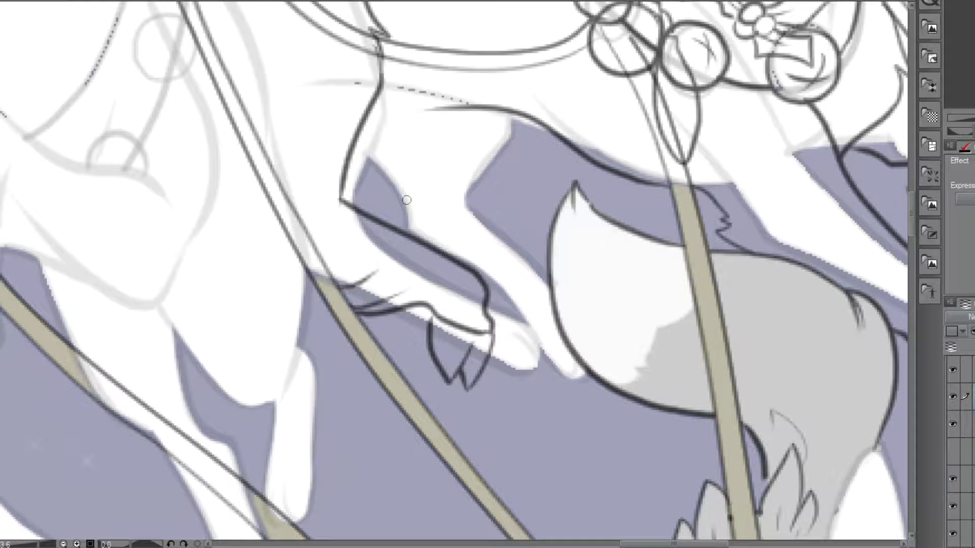
{"action": "left_click_drag", "start_coordinate": [427, 112], "coordinate": [366, 120]}
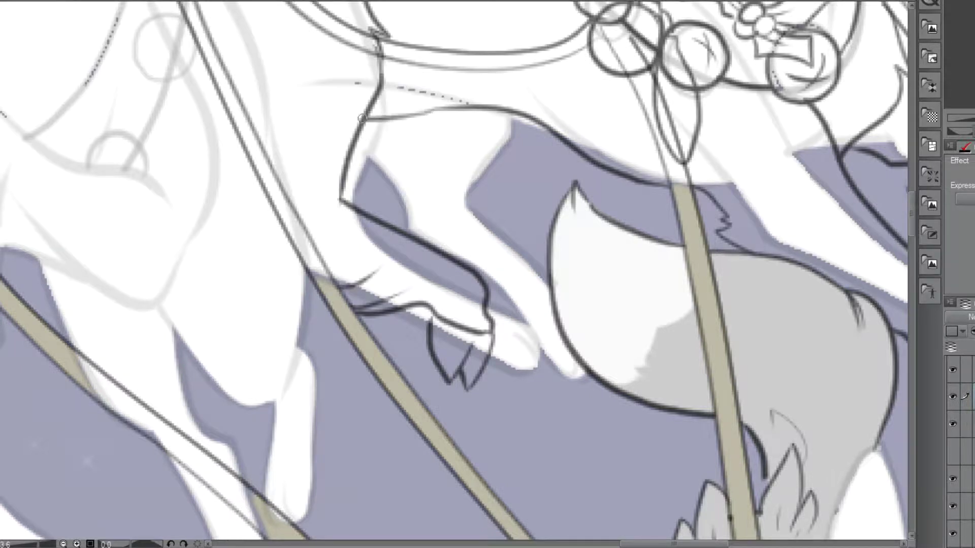
Outline the far hind leg's thigh and shin behind the near leg, joining it to the belly line.
{"action": "scroll", "coordinate": [384, 108], "scroll_direction": "down", "scroll_amount": 2}
{"action": "left_click_drag", "start_coordinate": [454, 203], "coordinate": [413, 327]}
{"action": "mouse_move", "coordinate": [423, 288]}
{"action": "left_mouse_down"}
{"action": "mouse_move", "coordinate": [486, 352]}
{"action": "mouse_move", "coordinate": [488, 533]}
{"action": "mouse_move", "coordinate": [423, 287]}
{"action": "left_mouse_up"}
{"action": "scroll", "coordinate": [422, 287], "scroll_direction": "up", "scroll_amount": 1}
{"action": "scroll", "coordinate": [423, 287], "scroll_direction": "up", "scroll_amount": 2}
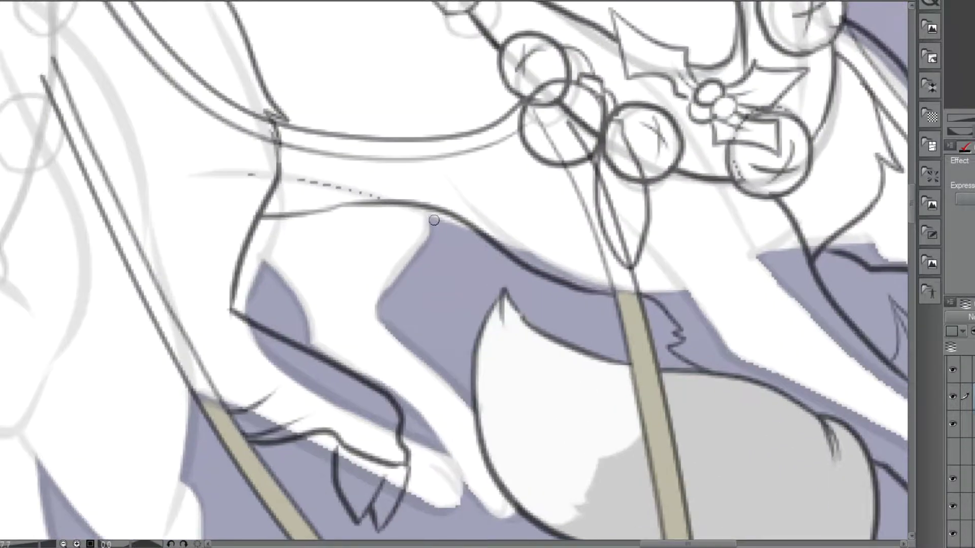
{"action": "mouse_move", "coordinate": [446, 215]}
{"action": "left_mouse_down"}
{"action": "mouse_move", "coordinate": [430, 366]}
{"action": "mouse_move", "coordinate": [474, 406]}
{"action": "left_mouse_up"}
{"action": "mouse_move", "coordinate": [257, 224]}
{"action": "left_mouse_down"}
{"action": "mouse_move", "coordinate": [290, 292]}
{"action": "mouse_move", "coordinate": [292, 336]}
{"action": "left_mouse_up"}
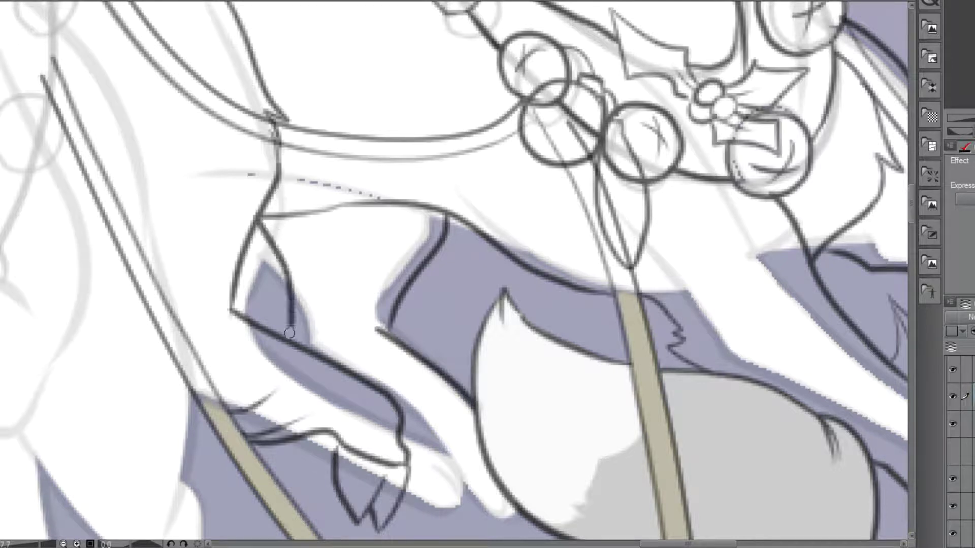
Draw the far hind foot with pointed fur and split toes below the near hoof and the fluffy tail.
{"action": "left_click_drag", "start_coordinate": [436, 399], "coordinate": [473, 142]}
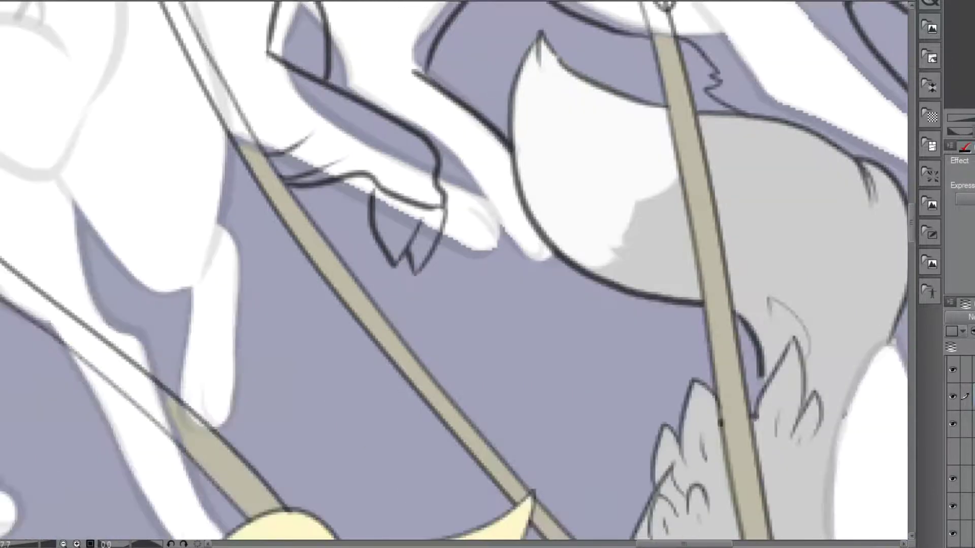
{"action": "mouse_move", "coordinate": [616, 292]}
{"action": "left_mouse_down"}
{"action": "mouse_move", "coordinate": [629, 387]}
{"action": "mouse_move", "coordinate": [621, 382]}
{"action": "left_mouse_up"}
{"action": "mouse_move", "coordinate": [601, 338]}
{"action": "left_mouse_down"}
{"action": "mouse_move", "coordinate": [607, 386]}
{"action": "mouse_move", "coordinate": [571, 348]}
{"action": "mouse_move", "coordinate": [566, 324]}
{"action": "mouse_move", "coordinate": [602, 326]}
{"action": "mouse_move", "coordinate": [446, 303]}
{"action": "mouse_move", "coordinate": [519, 283]}
{"action": "mouse_move", "coordinate": [384, 286]}
{"action": "left_mouse_up"}
{"action": "mouse_move", "coordinate": [470, 249]}
{"action": "left_mouse_down"}
{"action": "mouse_move", "coordinate": [414, 272]}
{"action": "mouse_move", "coordinate": [482, 192]}
{"action": "mouse_move", "coordinate": [438, 189]}
{"action": "mouse_move", "coordinate": [458, 168]}
{"action": "mouse_move", "coordinate": [429, 138]}
{"action": "mouse_move", "coordinate": [452, 446]}
{"action": "left_mouse_up"}
{"action": "scroll", "coordinate": [435, 188], "scroll_direction": "down", "scroll_amount": 3}
{"action": "scroll", "coordinate": [203, 177], "scroll_direction": "up", "scroll_amount": 3}
{"action": "mouse_move", "coordinate": [224, 233]}
{"action": "left_mouse_down"}
{"action": "mouse_move", "coordinate": [435, 215]}
{"action": "mouse_move", "coordinate": [454, 198]}
{"action": "mouse_move", "coordinate": [461, 226]}
{"action": "mouse_move", "coordinate": [415, 259]}
{"action": "left_mouse_up"}
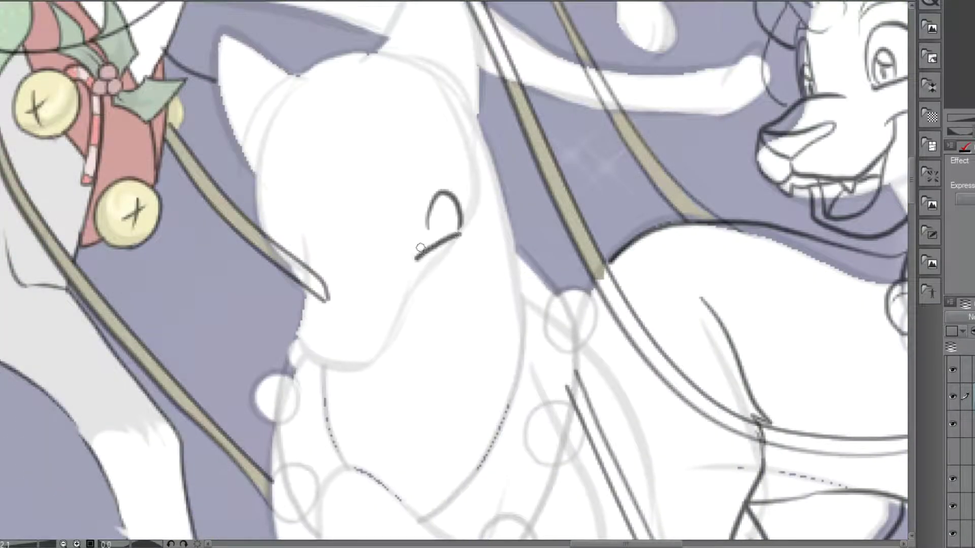
{"action": "key", "text": "ctrl+z"}
{"action": "key", "text": "ctrl+z"}
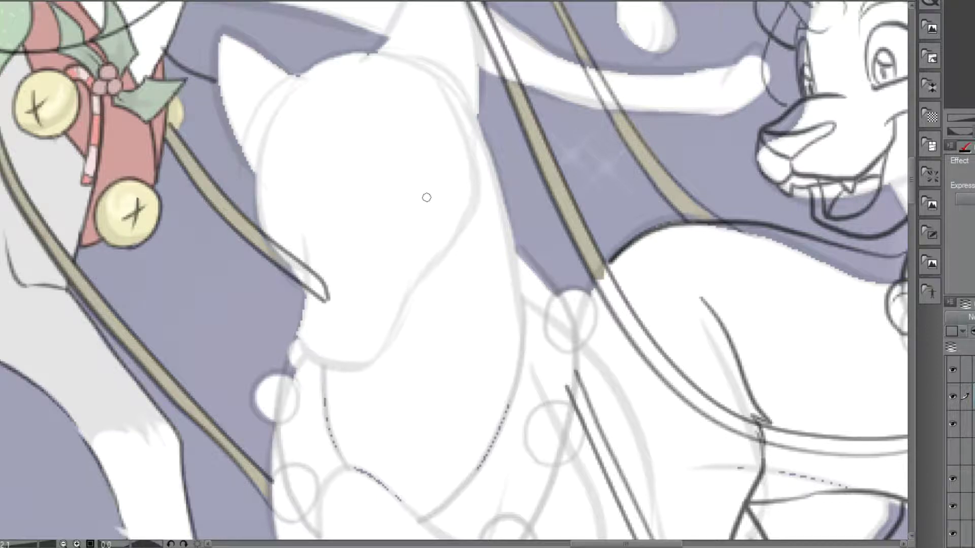
Draw two upright oval eyes with short lower-lid strokes on the front-facing creature's head.
{"action": "mouse_move", "coordinate": [429, 233]}
{"action": "left_mouse_down"}
{"action": "mouse_move", "coordinate": [419, 196]}
{"action": "mouse_move", "coordinate": [432, 175]}
{"action": "mouse_move", "coordinate": [453, 192]}
{"action": "left_mouse_up"}
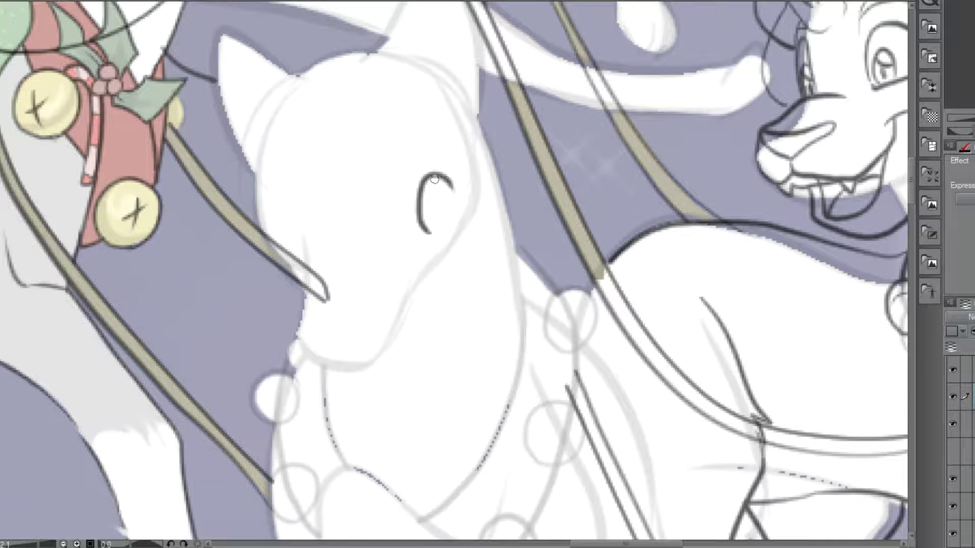
{"action": "mouse_move", "coordinate": [447, 184]}
{"action": "left_mouse_down"}
{"action": "mouse_move", "coordinate": [460, 227]}
{"action": "mouse_move", "coordinate": [426, 238]}
{"action": "left_mouse_up"}
{"action": "mouse_move", "coordinate": [348, 240]}
{"action": "left_mouse_down"}
{"action": "mouse_move", "coordinate": [338, 190]}
{"action": "mouse_move", "coordinate": [320, 183]}
{"action": "mouse_move", "coordinate": [311, 232]}
{"action": "mouse_move", "coordinate": [347, 246]}
{"action": "left_mouse_up"}
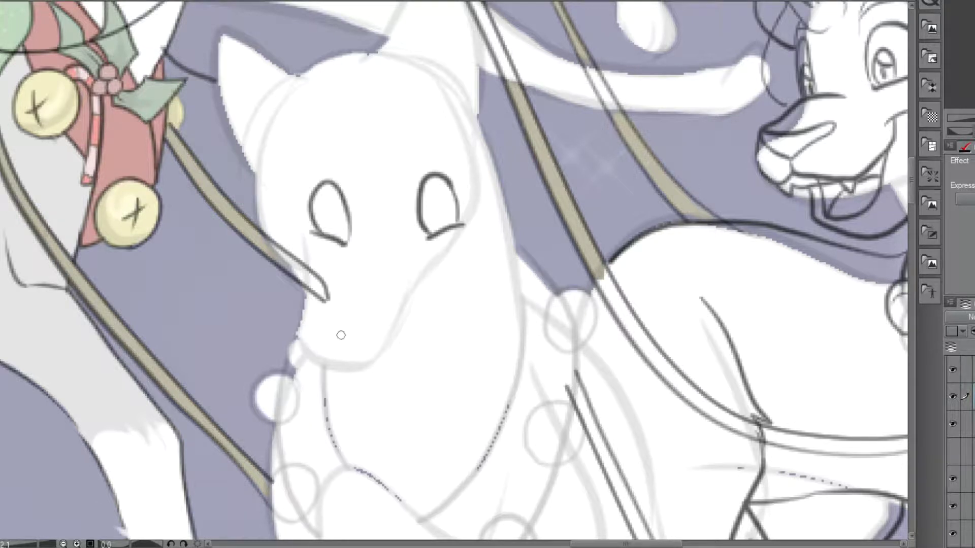
Ink the nose bridge and V-shaped nose, and curve a smiling muzzle out to both cheeks.
{"action": "left_click_drag", "start_coordinate": [354, 254], "coordinate": [348, 296]}
{"action": "mouse_move", "coordinate": [414, 257]}
{"action": "left_mouse_down"}
{"action": "mouse_move", "coordinate": [424, 297]}
{"action": "mouse_move", "coordinate": [380, 311]}
{"action": "mouse_move", "coordinate": [342, 297]}
{"action": "mouse_move", "coordinate": [384, 322]}
{"action": "mouse_move", "coordinate": [421, 301]}
{"action": "left_mouse_up"}
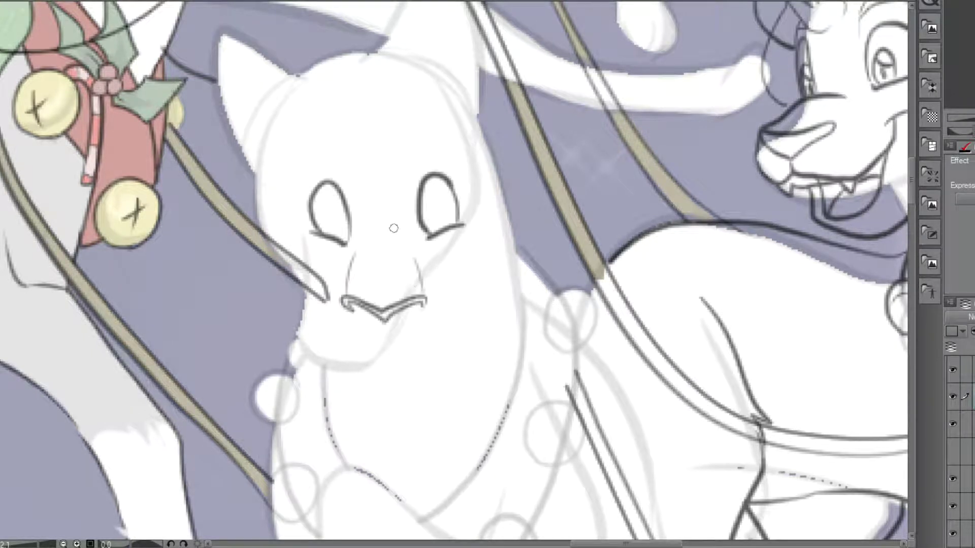
{"action": "mouse_move", "coordinate": [383, 318]}
{"action": "left_mouse_down"}
{"action": "mouse_move", "coordinate": [387, 337]}
{"action": "mouse_move", "coordinate": [424, 346]}
{"action": "mouse_move", "coordinate": [471, 289]}
{"action": "mouse_move", "coordinate": [457, 260]}
{"action": "left_mouse_up"}
{"action": "mouse_move", "coordinate": [385, 336]}
{"action": "left_mouse_down"}
{"action": "mouse_move", "coordinate": [357, 347]}
{"action": "mouse_move", "coordinate": [334, 336]}
{"action": "mouse_move", "coordinate": [313, 306]}
{"action": "mouse_move", "coordinate": [325, 268]}
{"action": "left_mouse_up"}
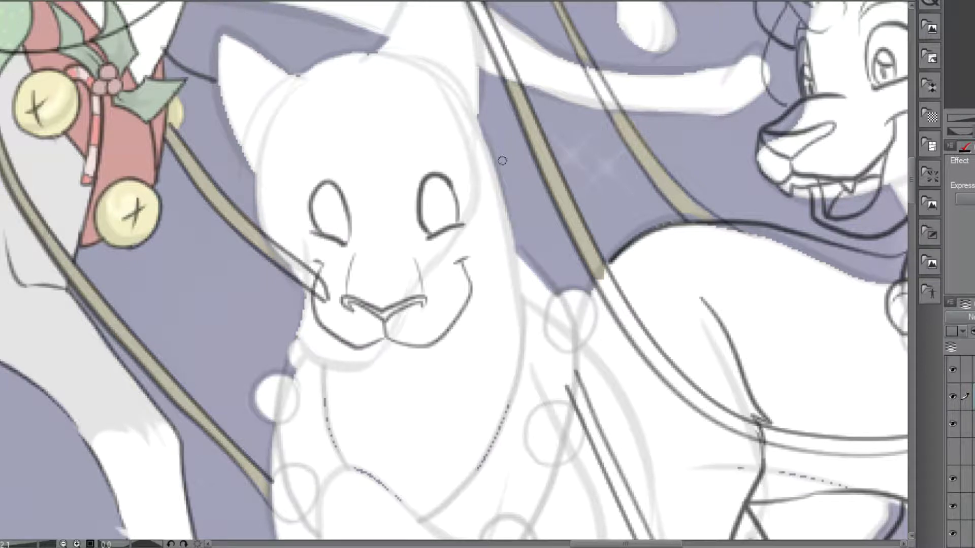
Outline the front-facing head with two tall ears, a forehead hairline, tufted cheeks and a chin stroke.
{"action": "scroll", "coordinate": [536, 150], "scroll_direction": "down", "scroll_amount": 1}
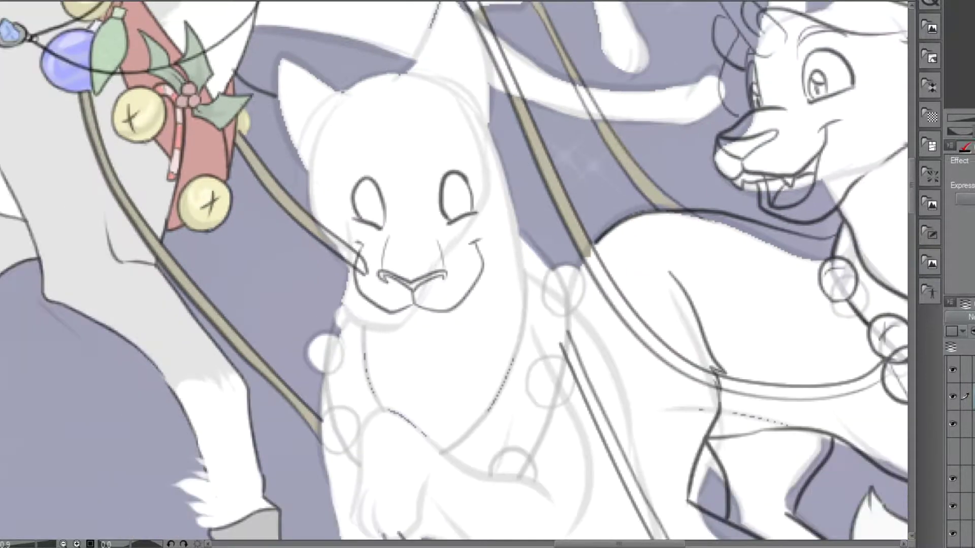
{"action": "left_click_drag", "start_coordinate": [455, 196], "coordinate": [480, 344]}
{"action": "scroll", "coordinate": [460, 274], "scroll_direction": "up", "scroll_amount": 1}
{"action": "mouse_move", "coordinate": [488, 305]}
{"action": "left_mouse_down"}
{"action": "mouse_move", "coordinate": [447, 246]}
{"action": "mouse_move", "coordinate": [437, 213]}
{"action": "mouse_move", "coordinate": [459, 87]}
{"action": "mouse_move", "coordinate": [502, 120]}
{"action": "mouse_move", "coordinate": [536, 215]}
{"action": "mouse_move", "coordinate": [539, 251]}
{"action": "mouse_move", "coordinate": [512, 346]}
{"action": "mouse_move", "coordinate": [550, 341]}
{"action": "mouse_move", "coordinate": [576, 375]}
{"action": "mouse_move", "coordinate": [567, 378]}
{"action": "mouse_move", "coordinate": [572, 400]}
{"action": "mouse_move", "coordinate": [531, 453]}
{"action": "left_mouse_up"}
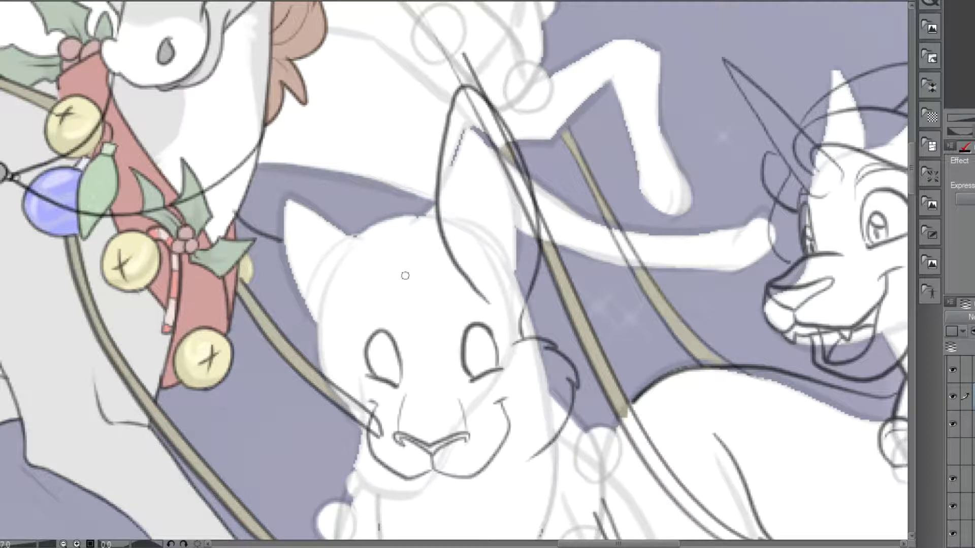
{"action": "mouse_move", "coordinate": [441, 266]}
{"action": "left_mouse_down"}
{"action": "mouse_move", "coordinate": [418, 265]}
{"action": "mouse_move", "coordinate": [366, 300]}
{"action": "mouse_move", "coordinate": [396, 113]}
{"action": "mouse_move", "coordinate": [320, 192]}
{"action": "mouse_move", "coordinate": [315, 279]}
{"action": "mouse_move", "coordinate": [340, 314]}
{"action": "mouse_move", "coordinate": [349, 353]}
{"action": "mouse_move", "coordinate": [305, 418]}
{"action": "mouse_move", "coordinate": [313, 450]}
{"action": "mouse_move", "coordinate": [400, 494]}
{"action": "mouse_move", "coordinate": [448, 492]}
{"action": "left_mouse_up"}
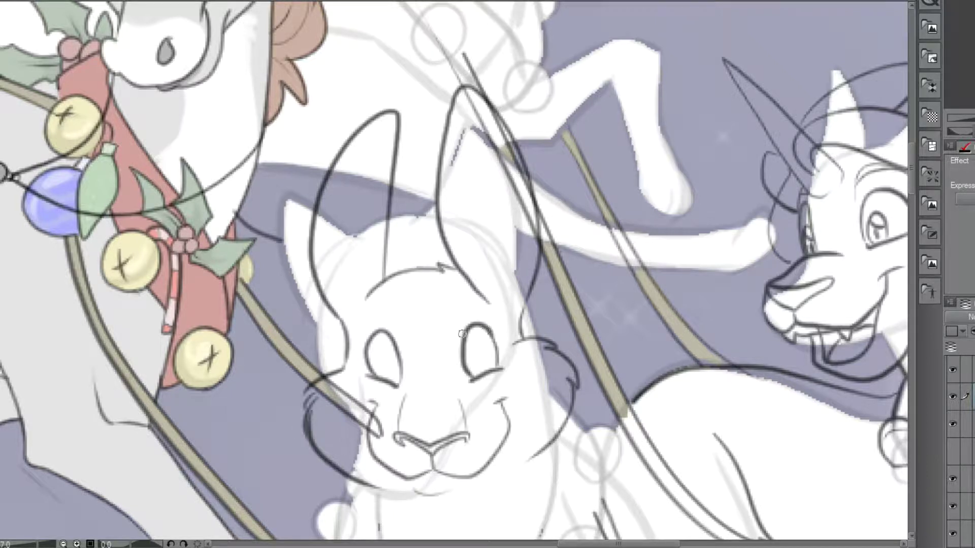
Add small round details at the top of both eyes so the creature looks upward.
{"action": "left_click_drag", "start_coordinate": [486, 330], "coordinate": [478, 337]}
{"action": "left_click_drag", "start_coordinate": [457, 356], "coordinate": [485, 191]}
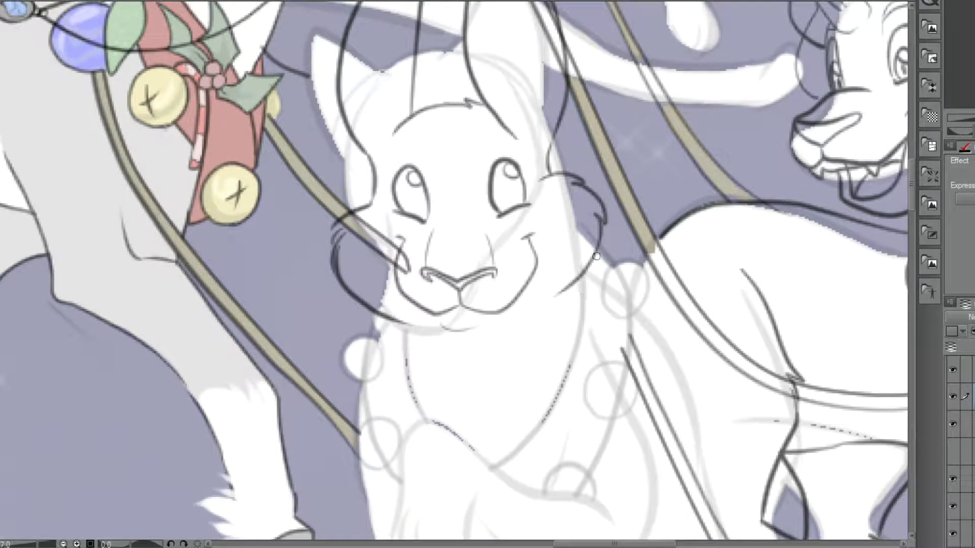
Ink the V-shaped neckline under the chin and the bells and collar band on the right side of the neck.
{"action": "mouse_move", "coordinate": [581, 279]}
{"action": "left_mouse_down"}
{"action": "mouse_move", "coordinate": [577, 314]}
{"action": "mouse_move", "coordinate": [548, 367]}
{"action": "mouse_move", "coordinate": [492, 411]}
{"action": "mouse_move", "coordinate": [424, 367]}
{"action": "mouse_move", "coordinate": [385, 304]}
{"action": "left_mouse_up"}
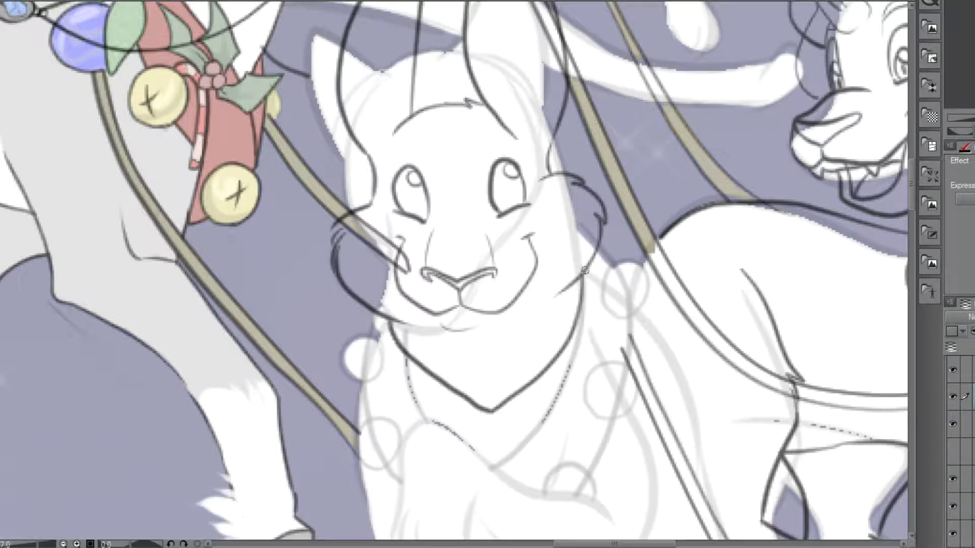
{"action": "left_click_drag", "start_coordinate": [598, 243], "coordinate": [616, 267]}
{"action": "mouse_move", "coordinate": [610, 320]}
{"action": "left_mouse_down"}
{"action": "mouse_move", "coordinate": [636, 325]}
{"action": "mouse_move", "coordinate": [639, 265]}
{"action": "mouse_move", "coordinate": [589, 300]}
{"action": "mouse_move", "coordinate": [630, 333]}
{"action": "mouse_move", "coordinate": [639, 319]}
{"action": "mouse_move", "coordinate": [618, 368]}
{"action": "left_mouse_up"}
{"action": "mouse_move", "coordinate": [604, 424]}
{"action": "left_mouse_down"}
{"action": "mouse_move", "coordinate": [621, 364]}
{"action": "mouse_move", "coordinate": [574, 409]}
{"action": "mouse_move", "coordinate": [610, 423]}
{"action": "mouse_move", "coordinate": [540, 405]}
{"action": "mouse_move", "coordinate": [500, 428]}
{"action": "mouse_move", "coordinate": [502, 457]}
{"action": "mouse_move", "coordinate": [544, 465]}
{"action": "mouse_move", "coordinate": [535, 466]}
{"action": "left_mouse_up"}
Draw the raised, bent foreleg with its paw over the collar, and complete the remaining bells and band segments.
{"action": "mouse_move", "coordinate": [534, 466]}
{"action": "left_mouse_down"}
{"action": "mouse_move", "coordinate": [571, 463]}
{"action": "mouse_move", "coordinate": [634, 325]}
{"action": "mouse_move", "coordinate": [634, 296]}
{"action": "left_mouse_up"}
{"action": "mouse_move", "coordinate": [533, 297]}
{"action": "left_mouse_down"}
{"action": "mouse_move", "coordinate": [626, 408]}
{"action": "mouse_move", "coordinate": [678, 288]}
{"action": "mouse_move", "coordinate": [652, 184]}
{"action": "left_mouse_up"}
{"action": "left_click_drag", "start_coordinate": [631, 257], "coordinate": [607, 279]}
{"action": "mouse_move", "coordinate": [536, 266]}
{"action": "left_mouse_down"}
{"action": "mouse_move", "coordinate": [485, 295]}
{"action": "mouse_move", "coordinate": [530, 322]}
{"action": "mouse_move", "coordinate": [541, 312]}
{"action": "left_mouse_up"}
{"action": "mouse_move", "coordinate": [425, 274]}
{"action": "left_mouse_down"}
{"action": "mouse_move", "coordinate": [438, 220]}
{"action": "mouse_move", "coordinate": [396, 263]}
{"action": "mouse_move", "coordinate": [454, 257]}
{"action": "mouse_move", "coordinate": [476, 281]}
{"action": "left_mouse_up"}
Add crossed slot marks to the collar bells and a curved detail stroke to the central one.
{"action": "mouse_move", "coordinate": [393, 143]}
{"action": "left_mouse_down"}
{"action": "mouse_move", "coordinate": [366, 157]}
{"action": "mouse_move", "coordinate": [409, 181]}
{"action": "mouse_move", "coordinate": [406, 148]}
{"action": "mouse_move", "coordinate": [393, 175]}
{"action": "left_mouse_up"}
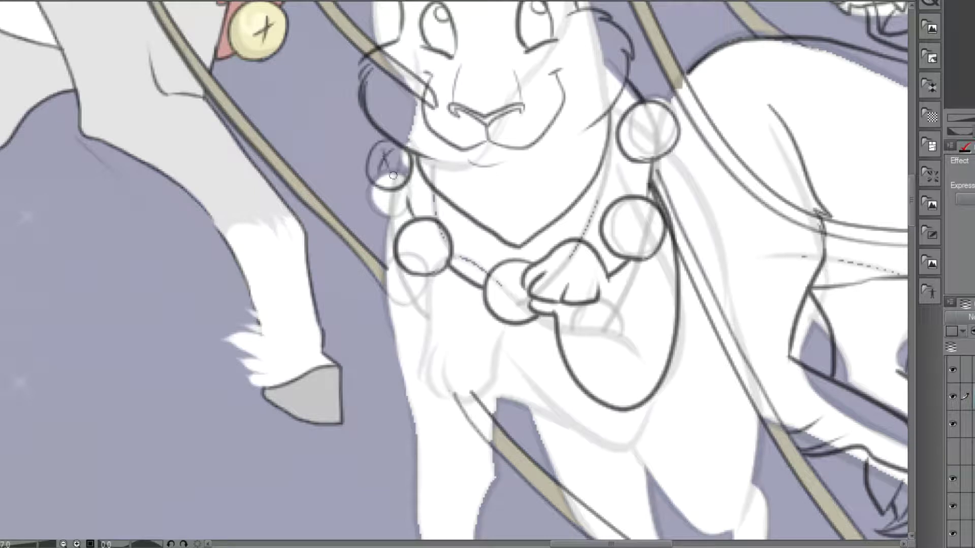
{"action": "left_click_drag", "start_coordinate": [417, 235], "coordinate": [412, 254]}
{"action": "left_click_drag", "start_coordinate": [495, 287], "coordinate": [521, 308]}
{"action": "left_click_drag", "start_coordinate": [651, 214], "coordinate": [642, 245]}
{"action": "left_click_drag", "start_coordinate": [634, 235], "coordinate": [662, 217]}
{"action": "left_click_drag", "start_coordinate": [655, 113], "coordinate": [658, 134]}
{"action": "left_click_drag", "start_coordinate": [652, 127], "coordinate": [667, 120]}
{"action": "mouse_move", "coordinate": [403, 189]}
{"action": "left_mouse_down"}
{"action": "mouse_move", "coordinate": [415, 215]}
{"action": "mouse_move", "coordinate": [405, 186]}
{"action": "left_mouse_up"}
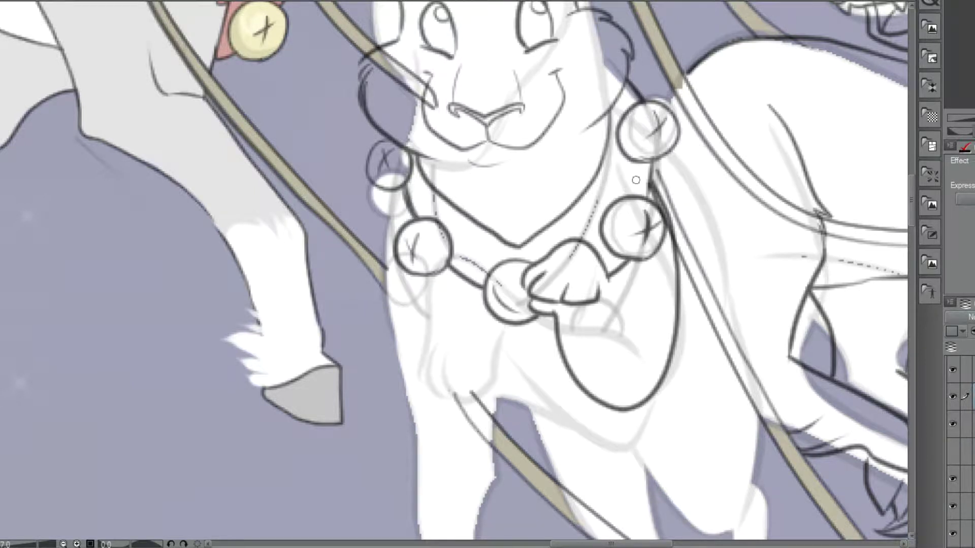
Draw a holly sprig with small round berries and pointed leaves between the raised paw and the right-hand bells.
{"action": "scroll", "coordinate": [635, 180], "scroll_direction": "up", "scroll_amount": 2}
{"action": "scroll", "coordinate": [636, 180], "scroll_direction": "down", "scroll_amount": 2}
{"action": "scroll", "coordinate": [635, 180], "scroll_direction": "up", "scroll_amount": 2}
{"action": "mouse_move", "coordinate": [520, 234]}
{"action": "left_mouse_down"}
{"action": "mouse_move", "coordinate": [541, 223]}
{"action": "mouse_move", "coordinate": [515, 254]}
{"action": "mouse_move", "coordinate": [531, 264]}
{"action": "left_mouse_up"}
{"action": "mouse_move", "coordinate": [531, 209]}
{"action": "left_mouse_down"}
{"action": "mouse_move", "coordinate": [449, 134]}
{"action": "mouse_move", "coordinate": [450, 189]}
{"action": "mouse_move", "coordinate": [509, 228]}
{"action": "left_mouse_up"}
{"action": "mouse_move", "coordinate": [570, 208]}
{"action": "left_mouse_down"}
{"action": "mouse_move", "coordinate": [551, 123]}
{"action": "mouse_move", "coordinate": [528, 206]}
{"action": "left_mouse_up"}
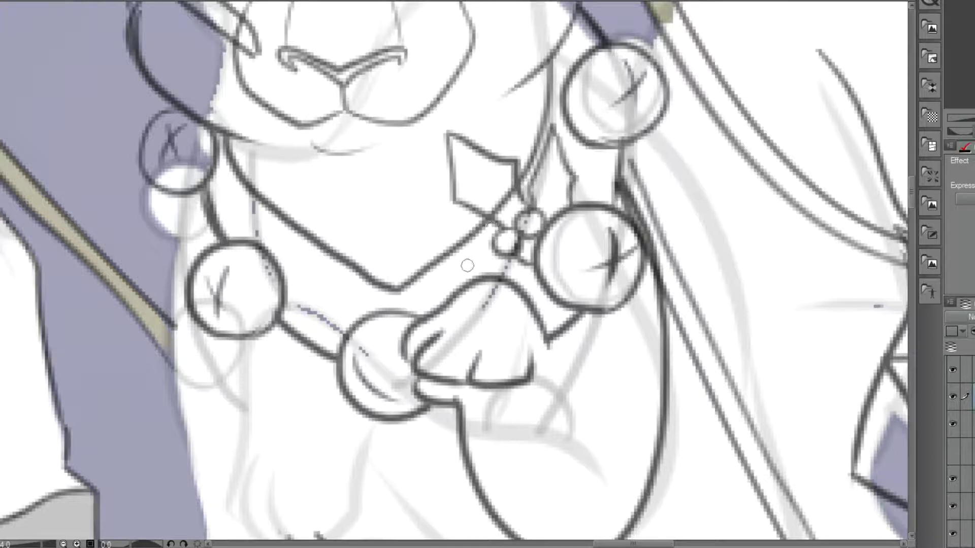
{"action": "mouse_move", "coordinate": [496, 256]}
{"action": "left_mouse_down"}
{"action": "mouse_move", "coordinate": [402, 247]}
{"action": "mouse_move", "coordinate": [455, 288]}
{"action": "left_mouse_up"}
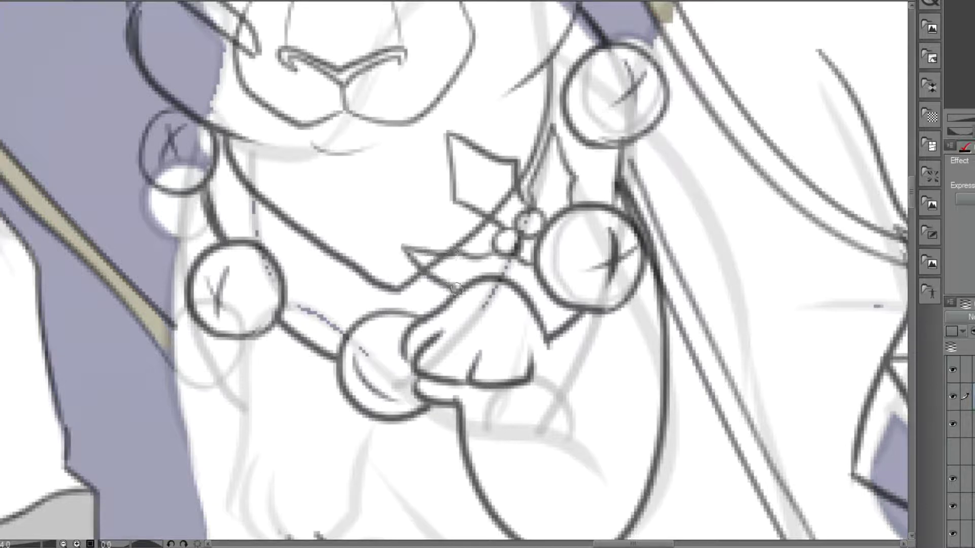
{"action": "left_click_drag", "start_coordinate": [517, 278], "coordinate": [522, 253]}
Draw a second holly sprig hanging below the left bell, and erase the neckline where it crosses the upper sprig's leaves.
{"action": "mouse_move", "coordinate": [258, 337]}
{"action": "left_mouse_down"}
{"action": "mouse_move", "coordinate": [243, 356]}
{"action": "mouse_move", "coordinate": [257, 370]}
{"action": "mouse_move", "coordinate": [270, 335]}
{"action": "left_mouse_up"}
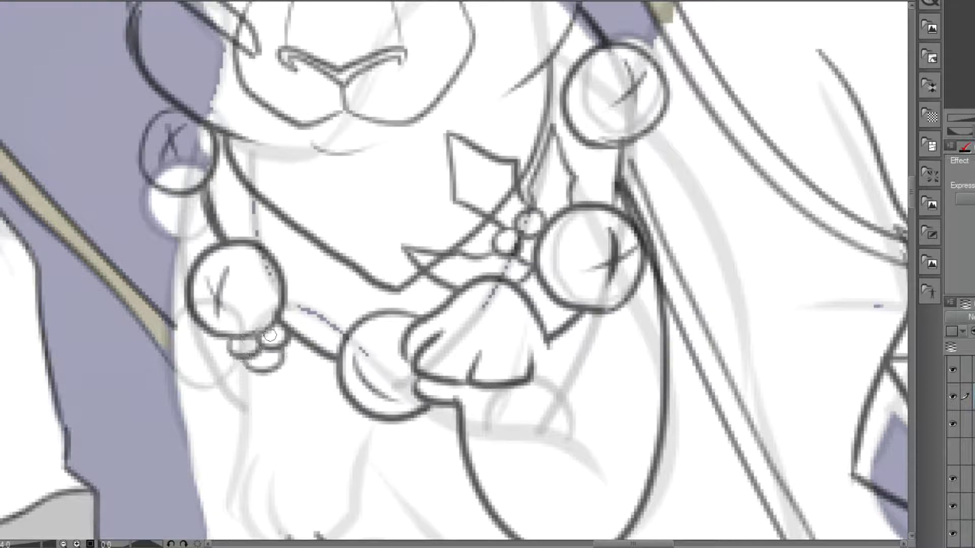
{"action": "mouse_move", "coordinate": [274, 378]}
{"action": "left_mouse_down"}
{"action": "mouse_move", "coordinate": [319, 450]}
{"action": "mouse_move", "coordinate": [355, 418]}
{"action": "mouse_move", "coordinate": [277, 343]}
{"action": "mouse_move", "coordinate": [195, 383]}
{"action": "mouse_move", "coordinate": [216, 464]}
{"action": "left_mouse_up"}
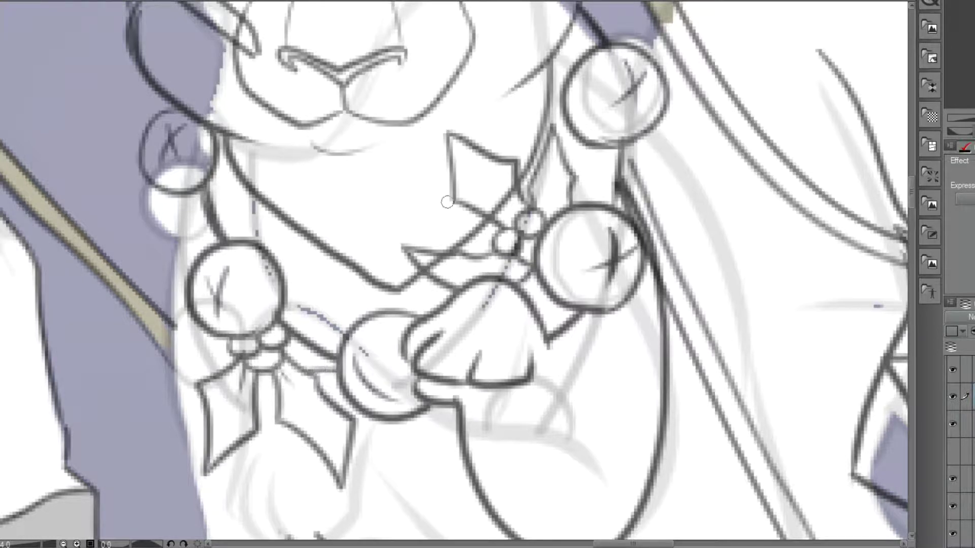
{"action": "left_click_drag", "start_coordinate": [486, 190], "coordinate": [485, 202]}
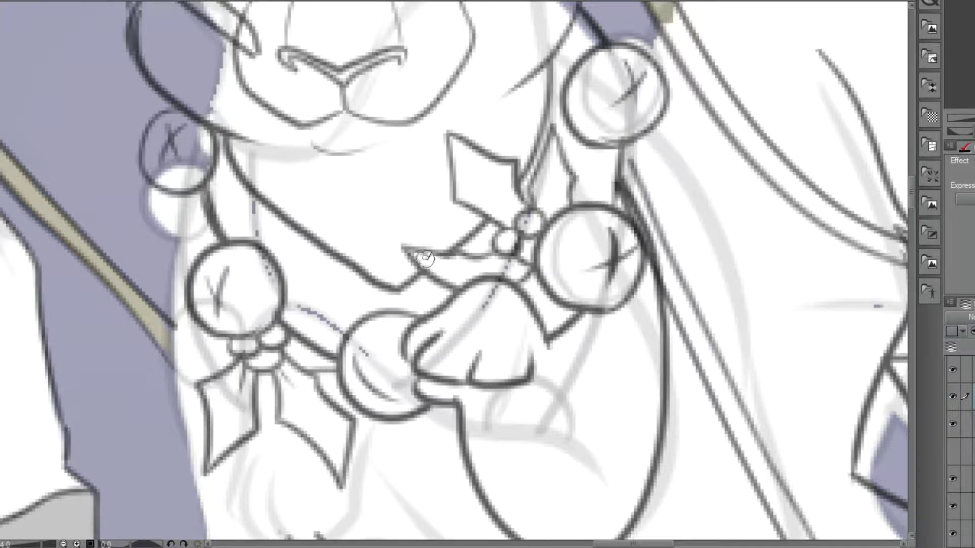
{"action": "mouse_move", "coordinate": [427, 259]}
{"action": "left_mouse_down"}
{"action": "mouse_move", "coordinate": [469, 263]}
{"action": "mouse_move", "coordinate": [456, 221]}
{"action": "left_mouse_up"}
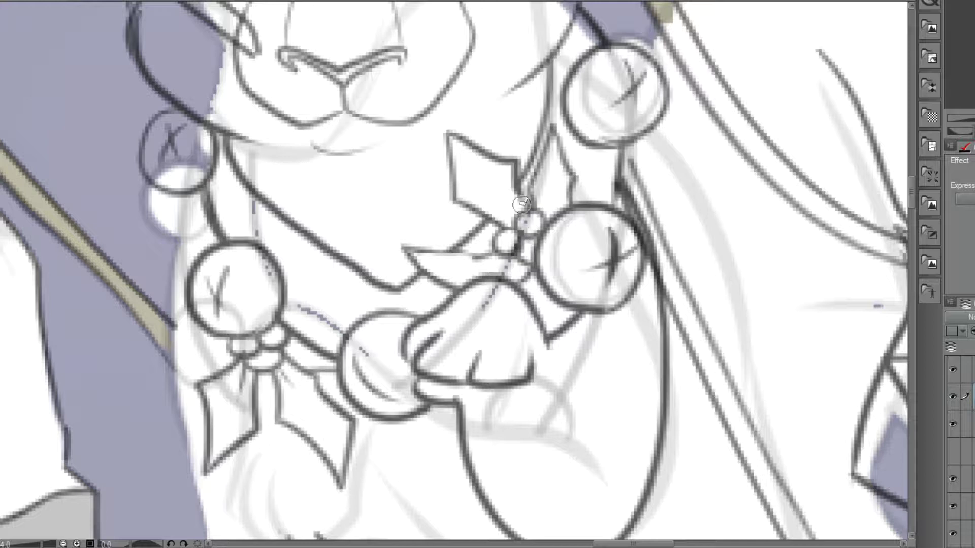
{"action": "left_click_drag", "start_coordinate": [489, 253], "coordinate": [445, 257]}
Ink the left chest edge and the other bent foreleg, with a hanging toed paw and a line under the holly.
{"action": "scroll", "coordinate": [542, 172], "scroll_direction": "down", "scroll_amount": 4}
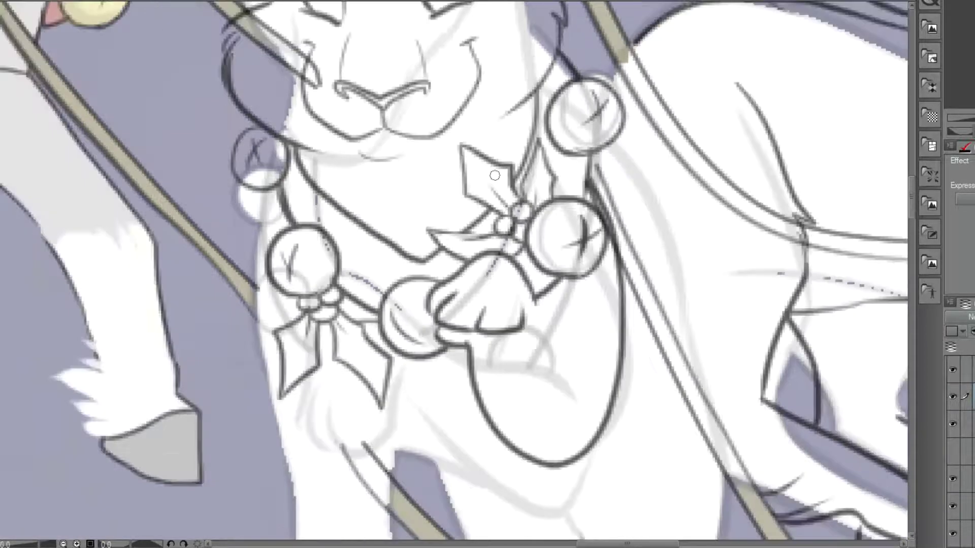
{"action": "scroll", "coordinate": [372, 309], "scroll_direction": "up", "scroll_amount": 1}
{"action": "scroll", "coordinate": [373, 310], "scroll_direction": "up", "scroll_amount": 3}
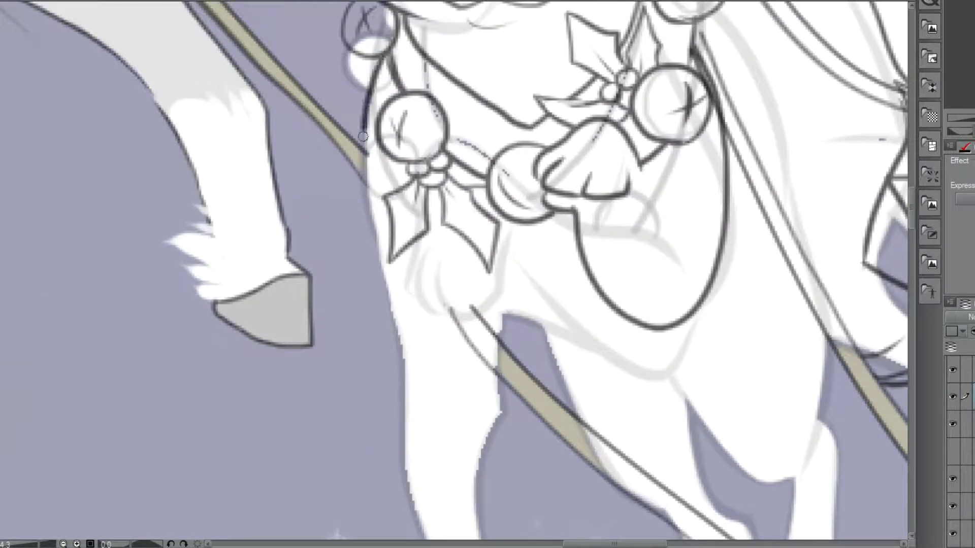
{"action": "left_click_drag", "start_coordinate": [362, 136], "coordinate": [372, 229]}
{"action": "mouse_move", "coordinate": [332, 290]}
{"action": "left_mouse_down"}
{"action": "mouse_move", "coordinate": [351, 340]}
{"action": "mouse_move", "coordinate": [382, 330]}
{"action": "mouse_move", "coordinate": [401, 297]}
{"action": "left_mouse_up"}
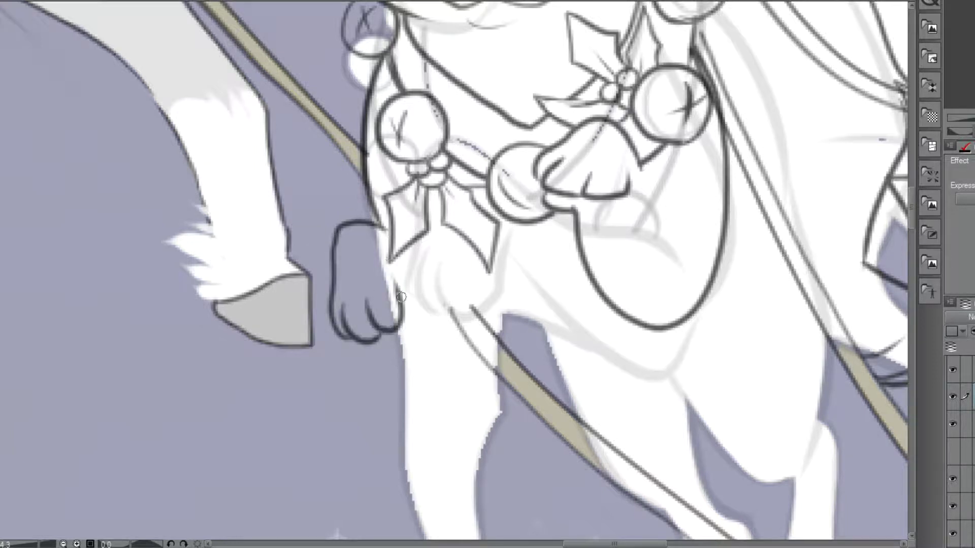
{"action": "scroll", "coordinate": [482, 273], "scroll_direction": "down", "scroll_amount": 6}
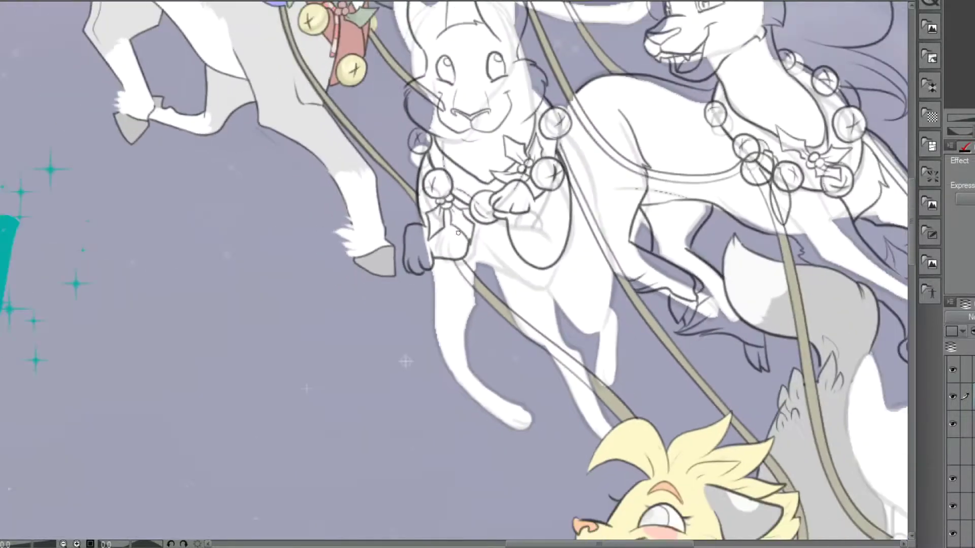
{"action": "scroll", "coordinate": [437, 255], "scroll_direction": "up", "scroll_amount": 3}
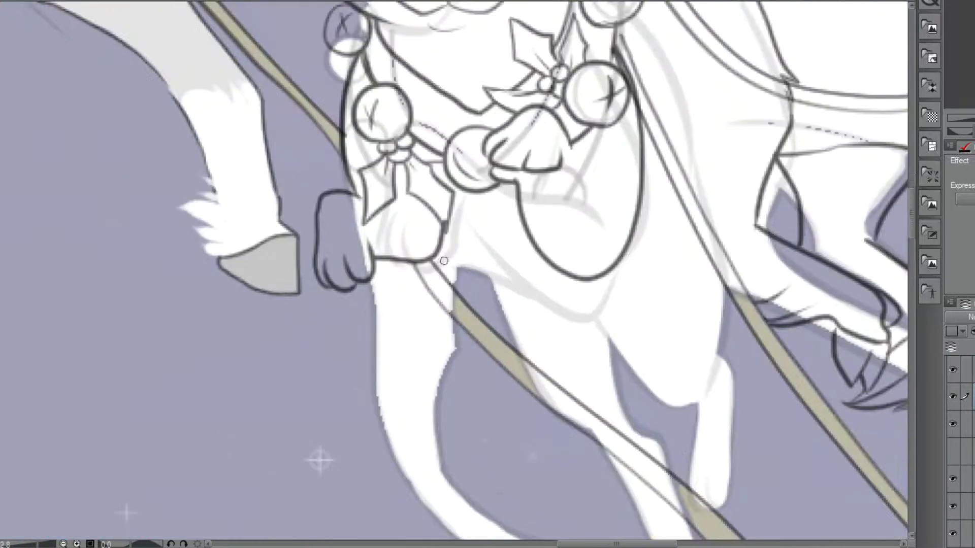
Ink the belly line and the hind leg outlines down to the rein, with short fur strokes between the legs.
{"action": "left_click_drag", "start_coordinate": [460, 271], "coordinate": [544, 290]}
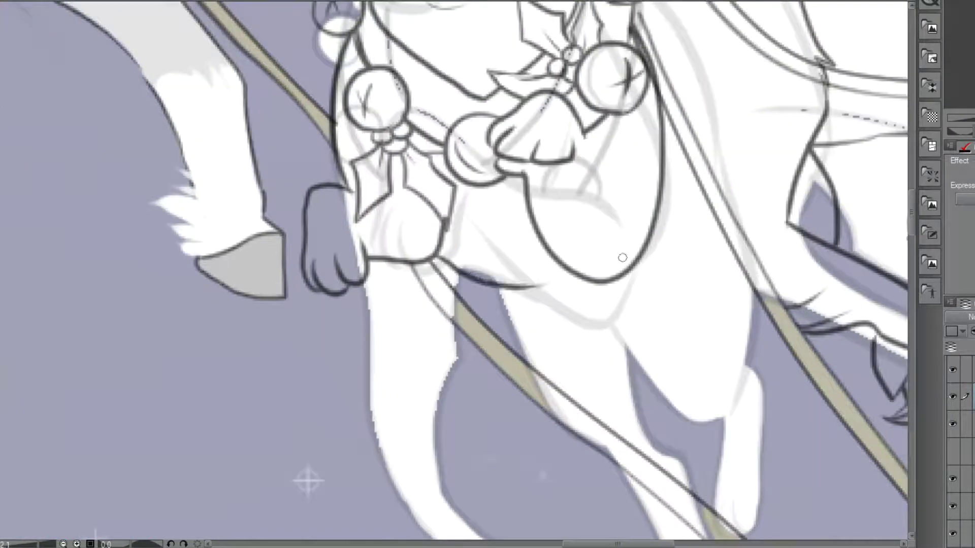
{"action": "mouse_move", "coordinate": [739, 257]}
{"action": "left_mouse_down"}
{"action": "mouse_move", "coordinate": [656, 351]}
{"action": "mouse_move", "coordinate": [631, 326]}
{"action": "left_mouse_up"}
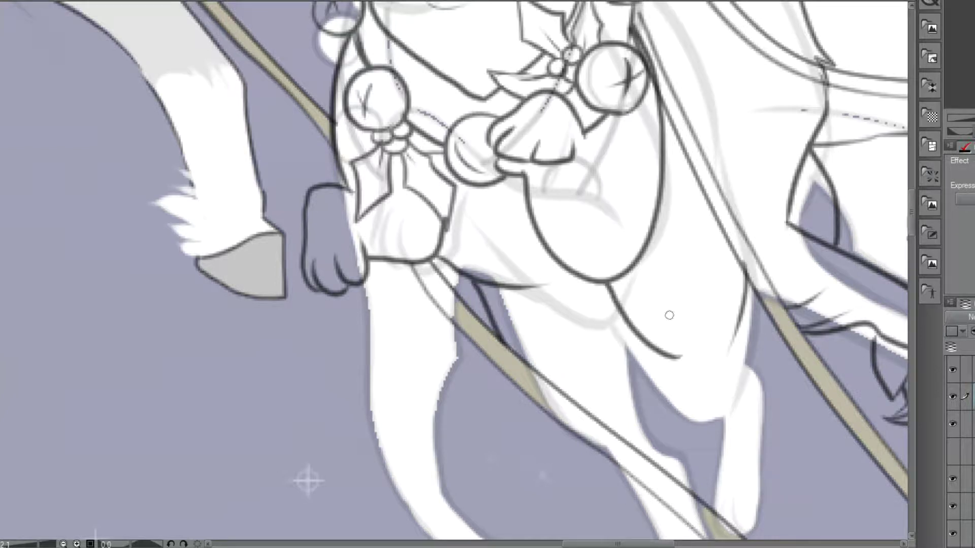
{"action": "mouse_move", "coordinate": [740, 325]}
{"action": "left_mouse_down"}
{"action": "mouse_move", "coordinate": [745, 415]}
{"action": "mouse_move", "coordinate": [711, 486]}
{"action": "left_mouse_up"}
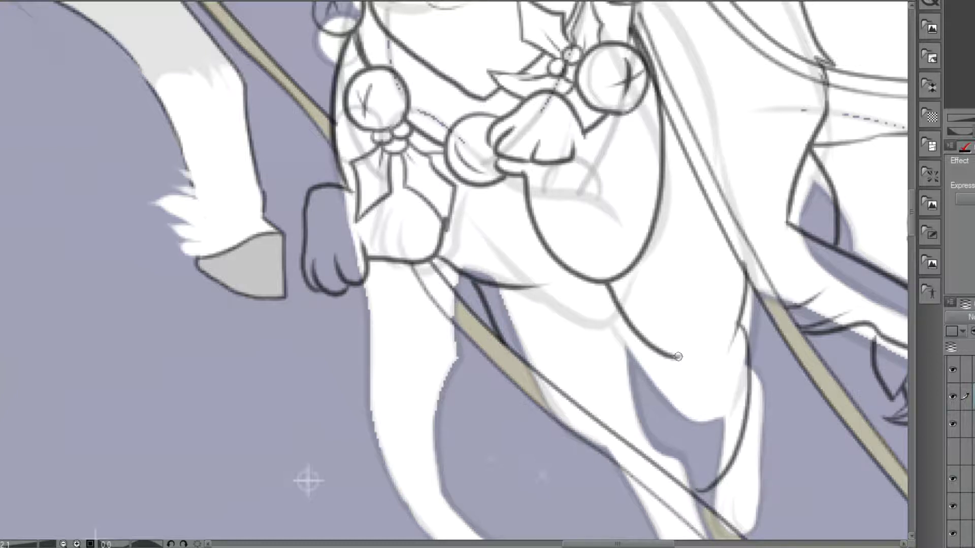
{"action": "mouse_move", "coordinate": [678, 357]}
{"action": "left_mouse_down"}
{"action": "mouse_move", "coordinate": [674, 378]}
{"action": "mouse_move", "coordinate": [635, 424]}
{"action": "left_mouse_up"}
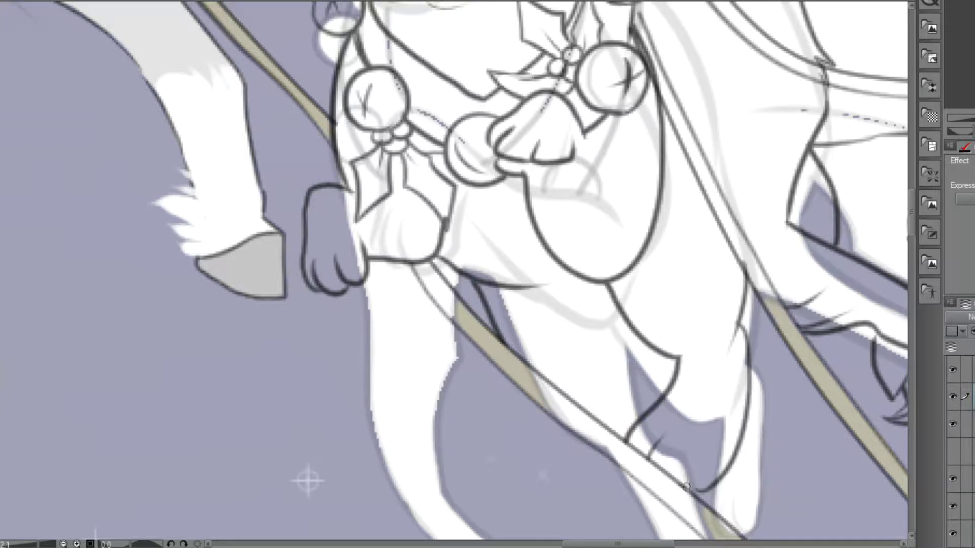
{"action": "left_click_drag", "start_coordinate": [686, 488], "coordinate": [702, 460]}
Ink the long flank line curving from the right side of the collar down to the hind leg.
{"action": "scroll", "coordinate": [644, 362], "scroll_direction": "down", "scroll_amount": 2}
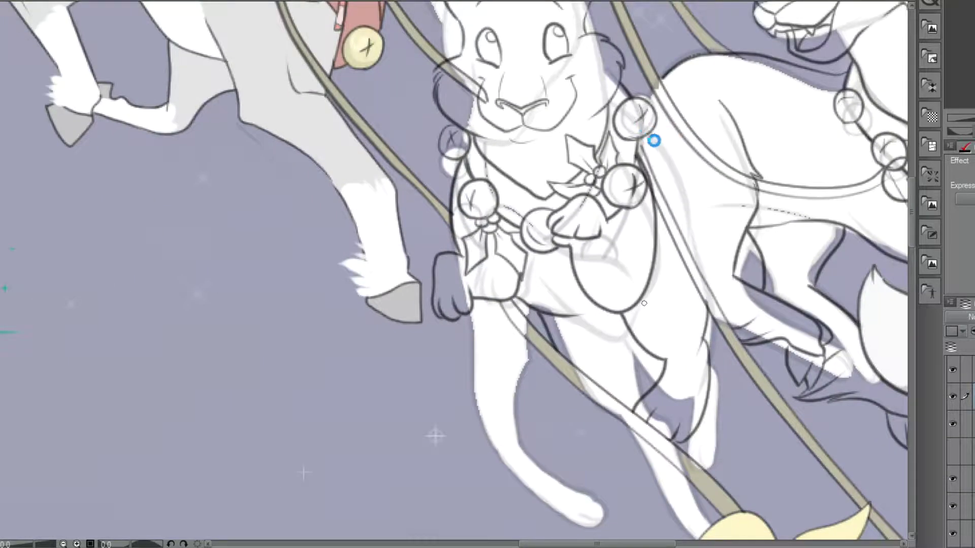
{"action": "scroll", "coordinate": [656, 150], "scroll_direction": "up", "scroll_amount": 3}
{"action": "scroll", "coordinate": [657, 150], "scroll_direction": "down", "scroll_amount": 1}
{"action": "scroll", "coordinate": [718, 332], "scroll_direction": "up", "scroll_amount": 1}
{"action": "mouse_move", "coordinate": [725, 343]}
{"action": "left_mouse_down"}
{"action": "mouse_move", "coordinate": [694, 197]}
{"action": "mouse_move", "coordinate": [629, 102]}
{"action": "left_mouse_up"}
Ink the front-facing creature's hanging lower hind leg below the rein, ending in a toed paw.
{"action": "scroll", "coordinate": [614, 88], "scroll_direction": "down", "scroll_amount": 5}
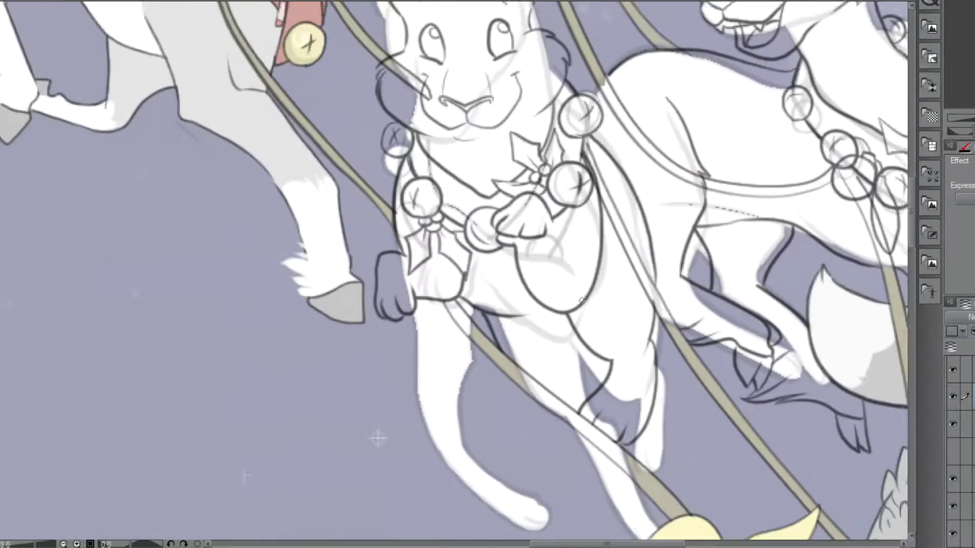
{"action": "scroll", "coordinate": [597, 361], "scroll_direction": "up", "scroll_amount": 5}
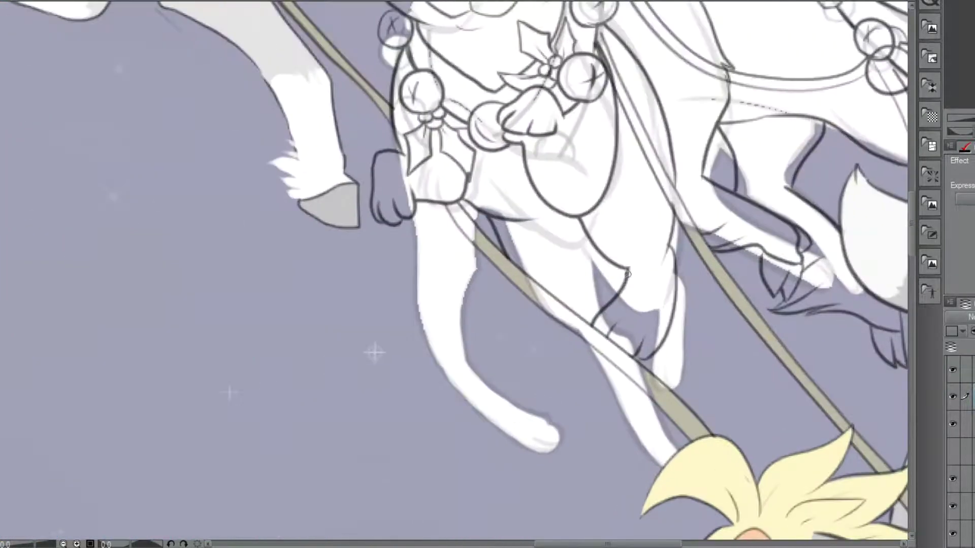
{"action": "left_click_drag", "start_coordinate": [529, 419], "coordinate": [575, 517]}
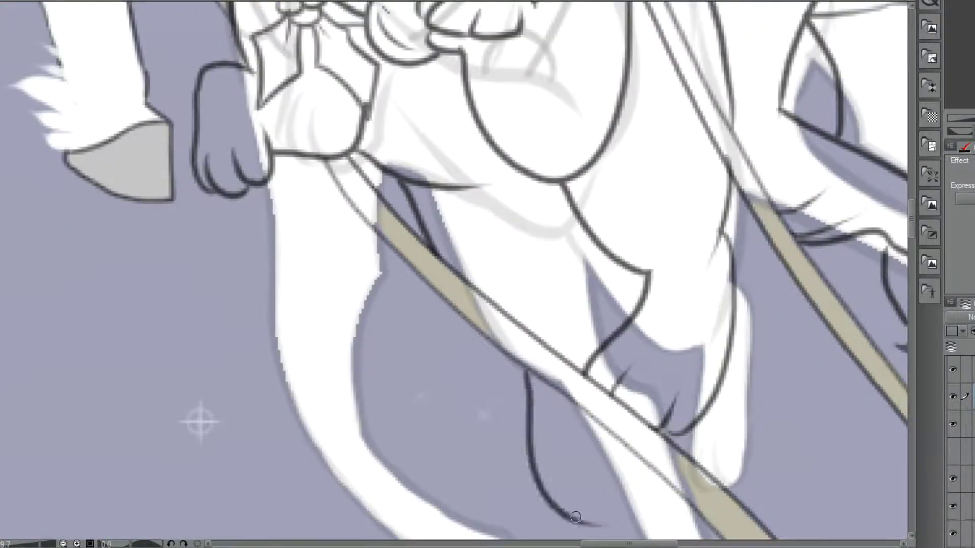
{"action": "mouse_move", "coordinate": [583, 479]}
{"action": "left_mouse_down"}
{"action": "mouse_move", "coordinate": [621, 503]}
{"action": "mouse_move", "coordinate": [639, 477]}
{"action": "left_mouse_up"}
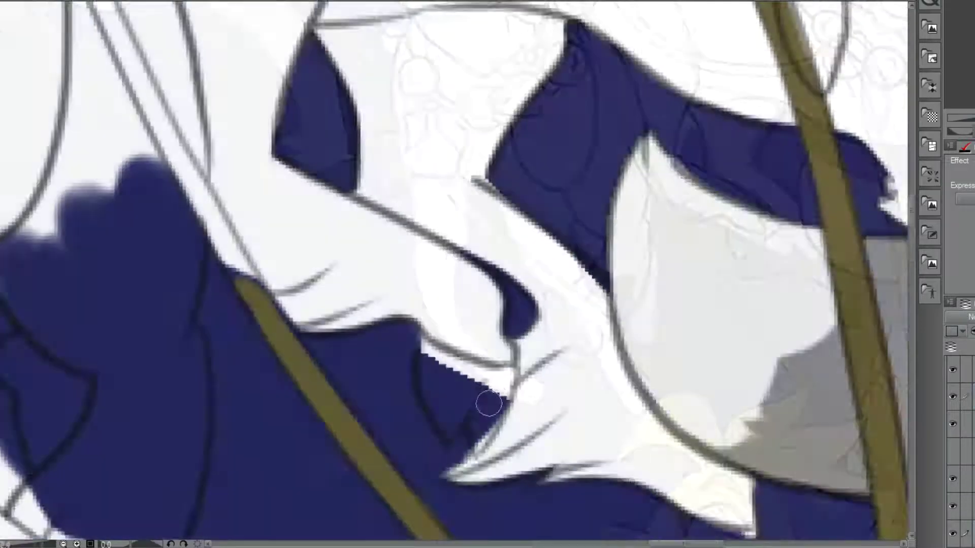
Fill the cloven hooves on both hind legs of the hatted creature with blue-grey.
{"action": "scroll", "coordinate": [472, 426], "scroll_direction": "up", "scroll_amount": 3}
{"action": "mouse_move", "coordinate": [475, 421]}
{"action": "left_mouse_down"}
{"action": "mouse_move", "coordinate": [464, 477]}
{"action": "mouse_move", "coordinate": [485, 454]}
{"action": "mouse_move", "coordinate": [427, 345]}
{"action": "mouse_move", "coordinate": [413, 435]}
{"action": "mouse_move", "coordinate": [441, 406]}
{"action": "mouse_move", "coordinate": [401, 344]}
{"action": "left_mouse_up"}
{"action": "scroll", "coordinate": [506, 331], "scroll_direction": "down", "scroll_amount": 1}
{"action": "left_click_drag", "start_coordinate": [504, 331], "coordinate": [316, 222]}
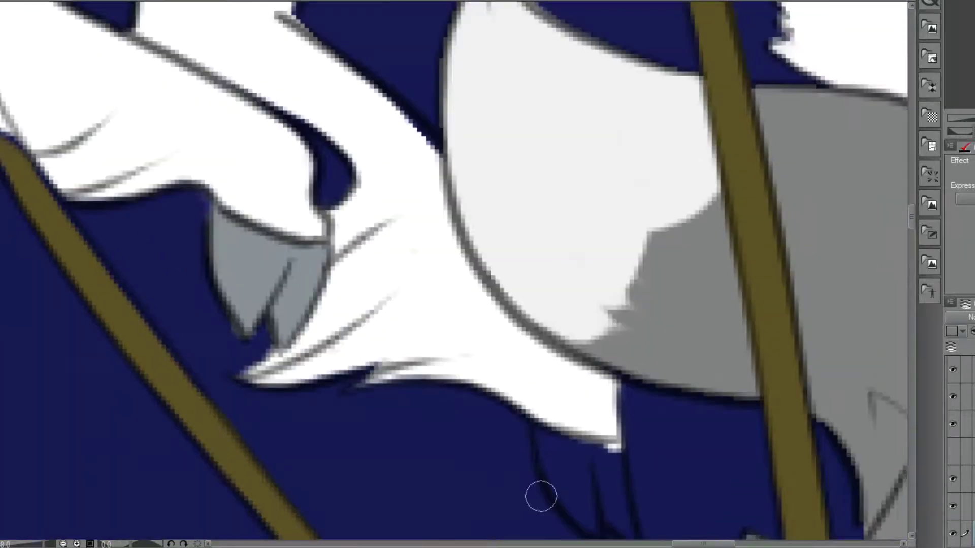
{"action": "mouse_move", "coordinate": [591, 327]}
{"action": "left_mouse_down"}
{"action": "mouse_move", "coordinate": [591, 376]}
{"action": "mouse_move", "coordinate": [591, 203]}
{"action": "mouse_move", "coordinate": [468, 201]}
{"action": "left_mouse_up"}
{"action": "mouse_move", "coordinate": [453, 337]}
{"action": "left_mouse_down"}
{"action": "mouse_move", "coordinate": [479, 343]}
{"action": "mouse_move", "coordinate": [513, 420]}
{"action": "mouse_move", "coordinate": [420, 315]}
{"action": "mouse_move", "coordinate": [462, 396]}
{"action": "left_mouse_up"}
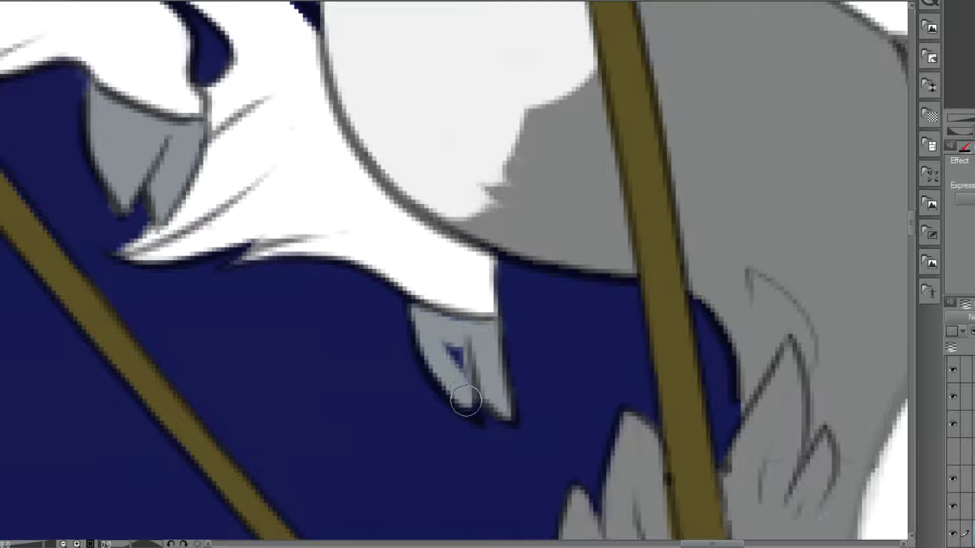
Paint white into the fur tufts behind the hatted creature's front paw and even out the white on that foreleg.
{"action": "scroll", "coordinate": [387, 289], "scroll_direction": "down", "scroll_amount": 2}
{"action": "scroll", "coordinate": [189, 220], "scroll_direction": "down", "scroll_amount": 5}
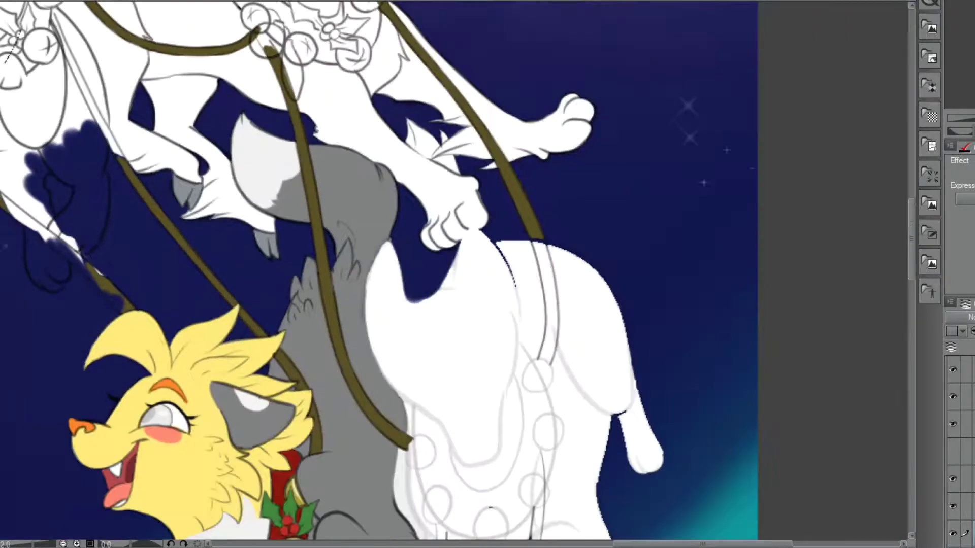
{"action": "scroll", "coordinate": [355, 355], "scroll_direction": "down", "scroll_amount": 1}
{"action": "scroll", "coordinate": [355, 355], "scroll_direction": "up", "scroll_amount": 4}
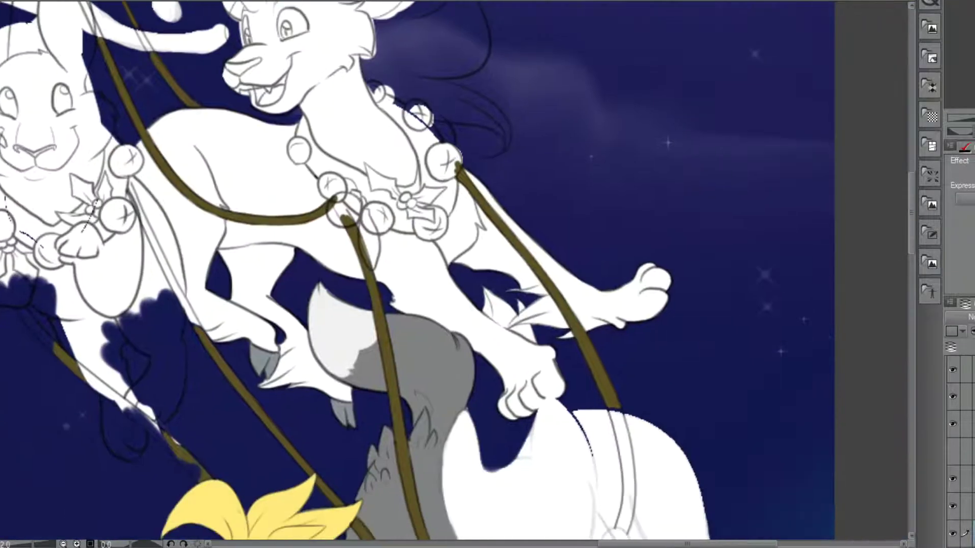
{"action": "mouse_move", "coordinate": [560, 359]}
{"action": "left_mouse_down"}
{"action": "mouse_move", "coordinate": [581, 378]}
{"action": "mouse_move", "coordinate": [513, 339]}
{"action": "mouse_move", "coordinate": [540, 296]}
{"action": "left_mouse_up"}
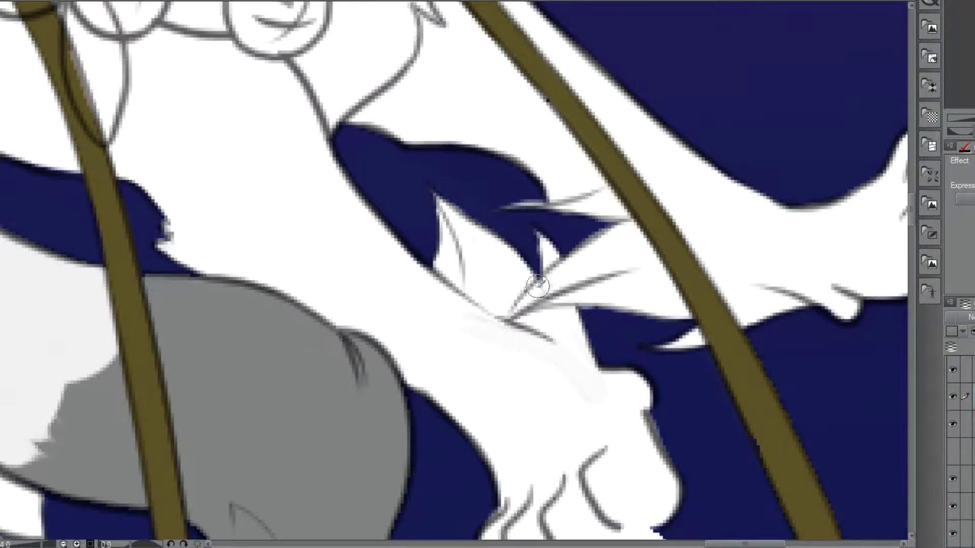
{"action": "left_click_drag", "start_coordinate": [538, 272], "coordinate": [500, 216]}
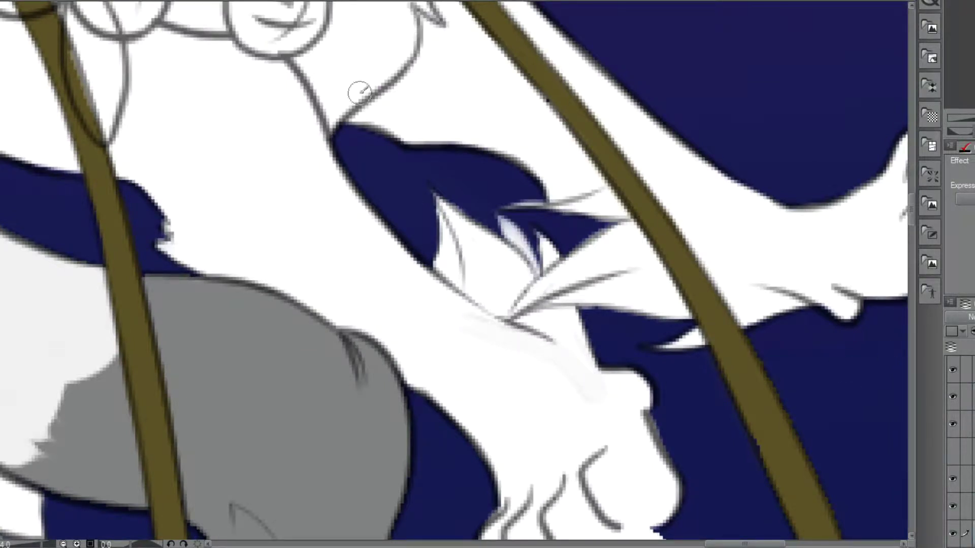
{"action": "scroll", "coordinate": [457, 349], "scroll_direction": "down", "scroll_amount": 3}
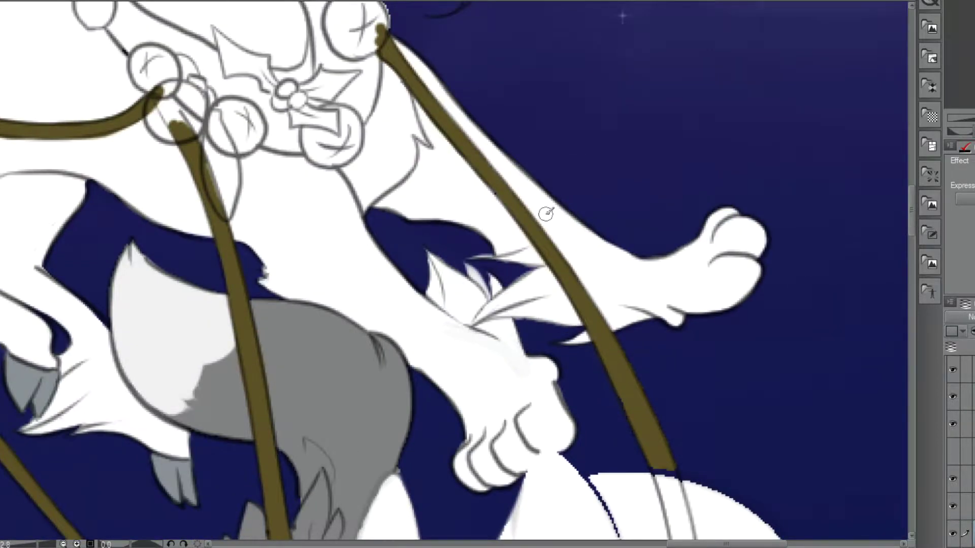
{"action": "scroll", "coordinate": [375, 298], "scroll_direction": "up", "scroll_amount": 1}
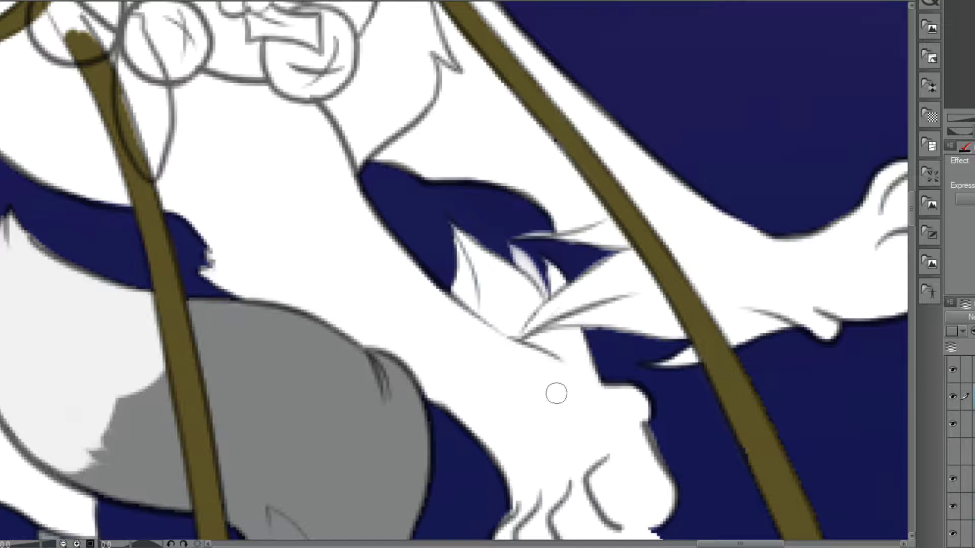
{"action": "scroll", "coordinate": [627, 428], "scroll_direction": "down", "scroll_amount": 3}
{"action": "scroll", "coordinate": [548, 398], "scroll_direction": "up", "scroll_amount": 1}
Erase the overlapping lines inside the round bauble and the teardrop ornament on the hatted creature's collar.
{"action": "left_click_drag", "start_coordinate": [596, 368], "coordinate": [766, 539]}
{"action": "scroll", "coordinate": [455, 380], "scroll_direction": "up", "scroll_amount": 3}
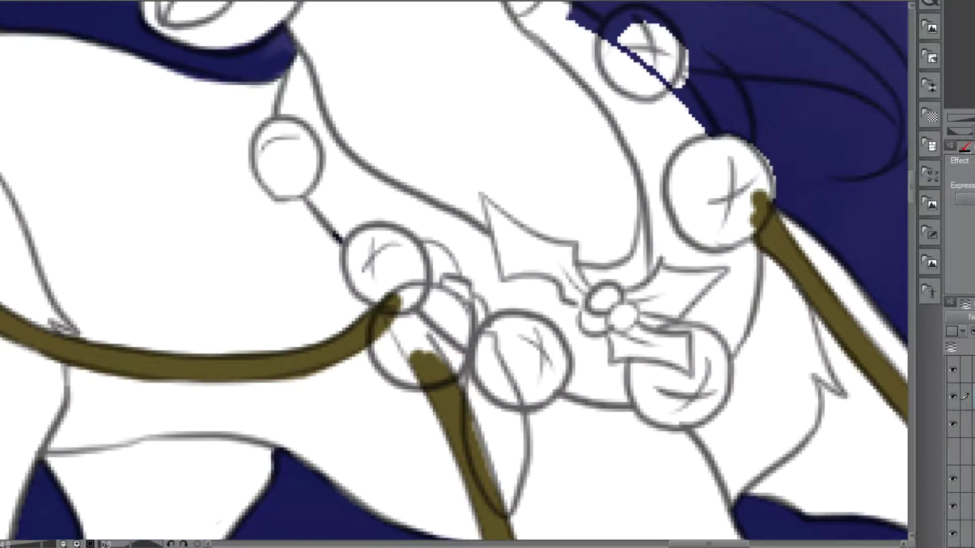
{"action": "left_click", "coordinate": [952, 507]}
{"action": "left_click", "coordinate": [969, 479]}
{"action": "scroll", "coordinate": [391, 334], "scroll_direction": "up", "scroll_amount": 2}
{"action": "mouse_move", "coordinate": [426, 342]}
{"action": "left_mouse_down"}
{"action": "mouse_move", "coordinate": [422, 374]}
{"action": "mouse_move", "coordinate": [401, 352]}
{"action": "left_mouse_up"}
{"action": "left_click", "coordinate": [970, 396]}
{"action": "mouse_move", "coordinate": [515, 412]}
{"action": "left_mouse_down"}
{"action": "mouse_move", "coordinate": [503, 356]}
{"action": "mouse_move", "coordinate": [506, 409]}
{"action": "mouse_move", "coordinate": [532, 413]}
{"action": "left_mouse_up"}
{"action": "mouse_move", "coordinate": [465, 333]}
{"action": "left_mouse_down"}
{"action": "mouse_move", "coordinate": [422, 287]}
{"action": "mouse_move", "coordinate": [384, 315]}
{"action": "mouse_move", "coordinate": [398, 285]}
{"action": "mouse_move", "coordinate": [437, 286]}
{"action": "mouse_move", "coordinate": [414, 333]}
{"action": "left_mouse_up"}
{"action": "scroll", "coordinate": [437, 385], "scroll_direction": "down", "scroll_amount": 1}
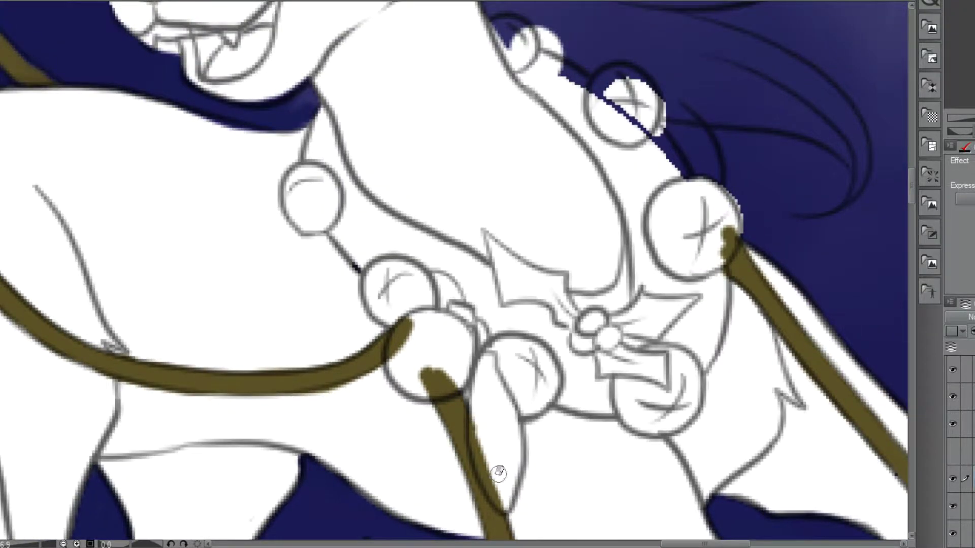
{"action": "scroll", "coordinate": [559, 438], "scroll_direction": "down", "scroll_amount": 2}
{"action": "scroll", "coordinate": [564, 457], "scroll_direction": "up", "scroll_amount": 2}
{"action": "scroll", "coordinate": [457, 305], "scroll_direction": "down", "scroll_amount": 3}
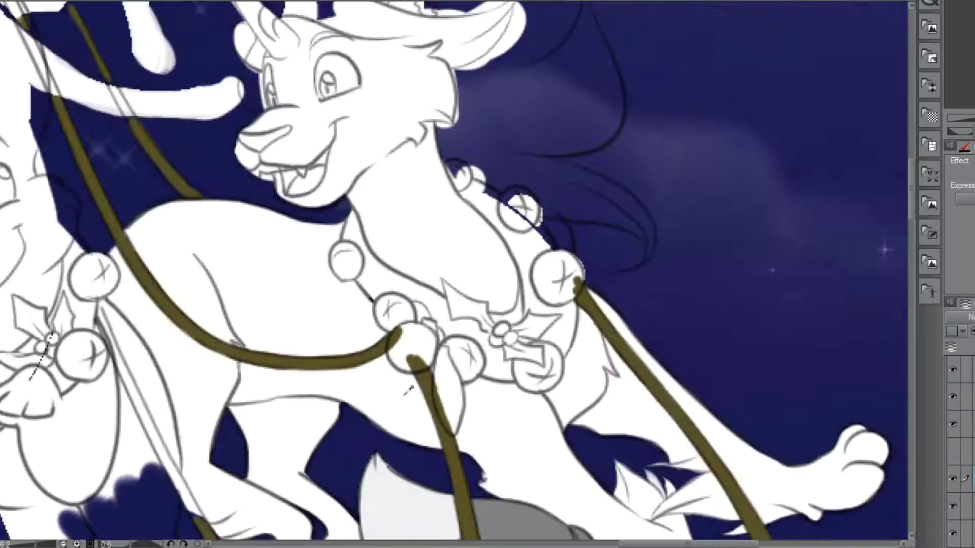
Fill the hatted creature's collar band with dark red on the base colour layer.
{"action": "left_click", "coordinate": [973, 533]}
{"action": "scroll", "coordinate": [462, 336], "scroll_direction": "up", "scroll_amount": 3}
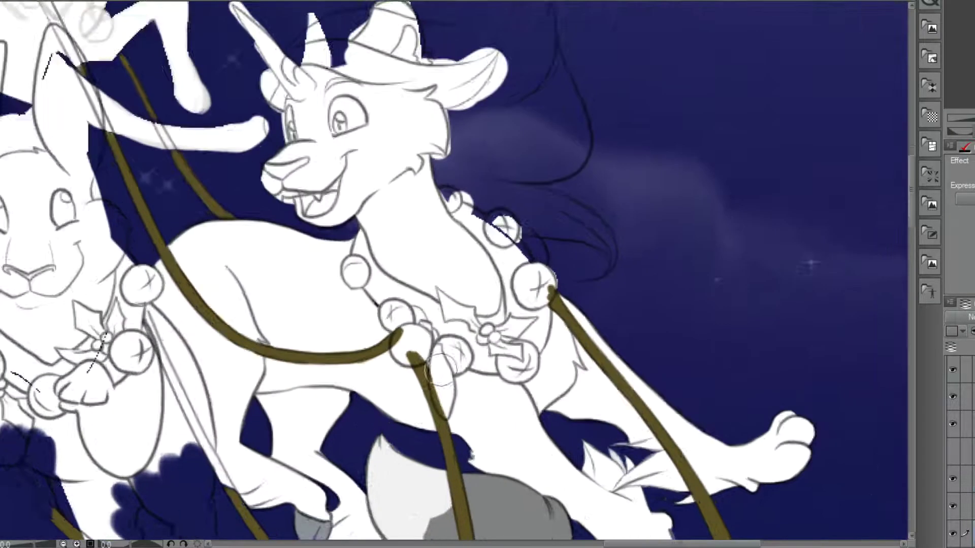
{"action": "mouse_move", "coordinate": [546, 311]}
{"action": "left_mouse_down"}
{"action": "mouse_move", "coordinate": [535, 397]}
{"action": "mouse_move", "coordinate": [558, 351]}
{"action": "mouse_move", "coordinate": [557, 363]}
{"action": "mouse_move", "coordinate": [494, 204]}
{"action": "mouse_move", "coordinate": [526, 254]}
{"action": "mouse_move", "coordinate": [503, 254]}
{"action": "left_mouse_up"}
{"action": "mouse_move", "coordinate": [452, 175]}
{"action": "left_mouse_down"}
{"action": "mouse_move", "coordinate": [442, 146]}
{"action": "mouse_move", "coordinate": [404, 139]}
{"action": "mouse_move", "coordinate": [499, 265]}
{"action": "mouse_move", "coordinate": [443, 165]}
{"action": "mouse_move", "coordinate": [417, 159]}
{"action": "left_mouse_up"}
{"action": "scroll", "coordinate": [223, 218], "scroll_direction": "up", "scroll_amount": 1}
{"action": "mouse_move", "coordinate": [203, 167]}
{"action": "left_mouse_down"}
{"action": "mouse_move", "coordinate": [247, 286]}
{"action": "mouse_move", "coordinate": [362, 350]}
{"action": "left_mouse_up"}
{"action": "mouse_move", "coordinate": [474, 384]}
{"action": "left_mouse_down"}
{"action": "mouse_move", "coordinate": [546, 370]}
{"action": "mouse_move", "coordinate": [559, 331]}
{"action": "left_mouse_up"}
{"action": "mouse_move", "coordinate": [209, 178]}
{"action": "left_mouse_down"}
{"action": "mouse_move", "coordinate": [191, 254]}
{"action": "mouse_move", "coordinate": [261, 350]}
{"action": "mouse_move", "coordinate": [238, 295]}
{"action": "mouse_move", "coordinate": [385, 401]}
{"action": "mouse_move", "coordinate": [362, 343]}
{"action": "left_mouse_up"}
{"action": "mouse_move", "coordinate": [384, 374]}
{"action": "left_mouse_down"}
{"action": "mouse_move", "coordinate": [457, 479]}
{"action": "mouse_move", "coordinate": [528, 432]}
{"action": "mouse_move", "coordinate": [436, 386]}
{"action": "mouse_move", "coordinate": [395, 424]}
{"action": "mouse_move", "coordinate": [404, 442]}
{"action": "left_mouse_up"}
{"action": "scroll", "coordinate": [391, 485], "scroll_direction": "down", "scroll_amount": 1}
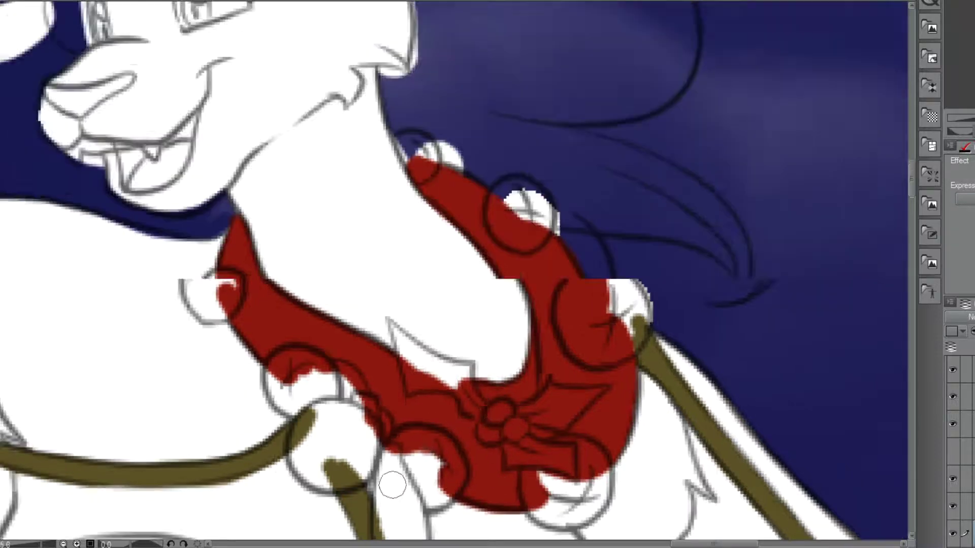
Colour the collar's holly with bright red berries and green leaves with darker green shading.
{"action": "scroll", "coordinate": [488, 426], "scroll_direction": "up", "scroll_amount": 1}
{"action": "mouse_move", "coordinate": [507, 406]}
{"action": "left_mouse_down"}
{"action": "mouse_move", "coordinate": [497, 418]}
{"action": "mouse_move", "coordinate": [493, 392]}
{"action": "left_mouse_up"}
{"action": "mouse_move", "coordinate": [467, 412]}
{"action": "left_mouse_down"}
{"action": "mouse_move", "coordinate": [473, 420]}
{"action": "mouse_move", "coordinate": [452, 399]}
{"action": "mouse_move", "coordinate": [516, 402]}
{"action": "mouse_move", "coordinate": [538, 416]}
{"action": "left_mouse_up"}
{"action": "scroll", "coordinate": [379, 300], "scroll_direction": "down", "scroll_amount": 1}
{"action": "scroll", "coordinate": [450, 399], "scroll_direction": "up", "scroll_amount": 1}
{"action": "mouse_move", "coordinate": [367, 282]}
{"action": "left_mouse_down"}
{"action": "mouse_move", "coordinate": [396, 319]}
{"action": "mouse_move", "coordinate": [376, 309]}
{"action": "mouse_move", "coordinate": [373, 274]}
{"action": "mouse_move", "coordinate": [285, 224]}
{"action": "mouse_move", "coordinate": [249, 166]}
{"action": "mouse_move", "coordinate": [294, 278]}
{"action": "mouse_move", "coordinate": [329, 273]}
{"action": "left_mouse_up"}
{"action": "mouse_move", "coordinate": [459, 333]}
{"action": "left_mouse_down"}
{"action": "mouse_move", "coordinate": [512, 344]}
{"action": "mouse_move", "coordinate": [559, 319]}
{"action": "mouse_move", "coordinate": [527, 314]}
{"action": "mouse_move", "coordinate": [490, 342]}
{"action": "mouse_move", "coordinate": [491, 331]}
{"action": "mouse_move", "coordinate": [481, 330]}
{"action": "mouse_move", "coordinate": [517, 305]}
{"action": "mouse_move", "coordinate": [549, 314]}
{"action": "mouse_move", "coordinate": [586, 303]}
{"action": "mouse_move", "coordinate": [606, 291]}
{"action": "left_mouse_up"}
{"action": "left_click_drag", "start_coordinate": [483, 325], "coordinate": [499, 333]}
{"action": "mouse_move", "coordinate": [396, 312]}
{"action": "left_mouse_down"}
{"action": "mouse_move", "coordinate": [389, 328]}
{"action": "mouse_move", "coordinate": [356, 279]}
{"action": "left_mouse_up"}
{"action": "mouse_move", "coordinate": [480, 384]}
{"action": "left_mouse_down"}
{"action": "mouse_move", "coordinate": [455, 410]}
{"action": "mouse_move", "coordinate": [510, 401]}
{"action": "left_mouse_up"}
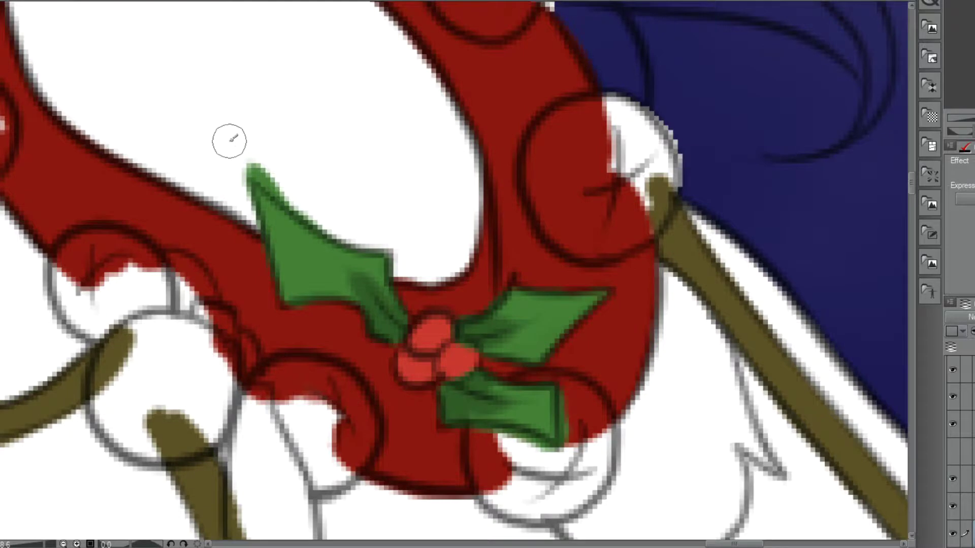
{"action": "left_click_drag", "start_coordinate": [243, 160], "coordinate": [353, 236]}
{"action": "scroll", "coordinate": [318, 254], "scroll_direction": "down", "scroll_amount": 5}
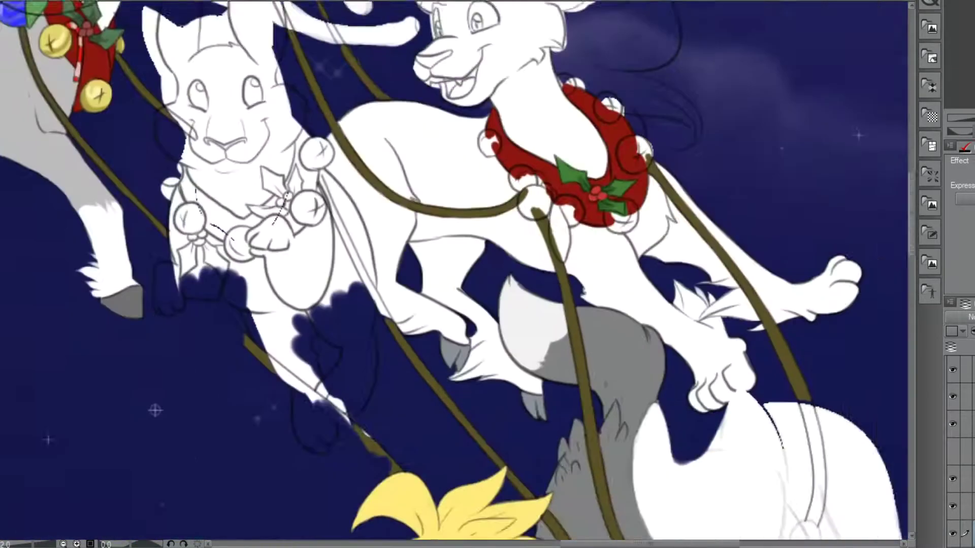
Fill the round bells around the red collar with yellow.
{"action": "scroll", "coordinate": [513, 198], "scroll_direction": "up", "scroll_amount": 5}
{"action": "mouse_move", "coordinate": [533, 152]}
{"action": "left_mouse_down"}
{"action": "mouse_move", "coordinate": [511, 174]}
{"action": "mouse_move", "coordinate": [516, 202]}
{"action": "left_mouse_up"}
{"action": "mouse_move", "coordinate": [711, 314]}
{"action": "left_mouse_down"}
{"action": "mouse_move", "coordinate": [721, 305]}
{"action": "mouse_move", "coordinate": [676, 314]}
{"action": "mouse_move", "coordinate": [706, 284]}
{"action": "left_mouse_up"}
{"action": "mouse_move", "coordinate": [167, 460]}
{"action": "left_mouse_down"}
{"action": "mouse_move", "coordinate": [200, 483]}
{"action": "mouse_move", "coordinate": [155, 434]}
{"action": "mouse_move", "coordinate": [178, 426]}
{"action": "mouse_move", "coordinate": [177, 409]}
{"action": "mouse_move", "coordinate": [126, 218]}
{"action": "left_mouse_up"}
{"action": "scroll", "coordinate": [177, 406], "scroll_direction": "down", "scroll_amount": 1}
{"action": "mouse_move", "coordinate": [563, 297]}
{"action": "left_mouse_down"}
{"action": "mouse_move", "coordinate": [609, 325]}
{"action": "mouse_move", "coordinate": [637, 274]}
{"action": "mouse_move", "coordinate": [597, 235]}
{"action": "mouse_move", "coordinate": [552, 261]}
{"action": "mouse_move", "coordinate": [576, 322]}
{"action": "mouse_move", "coordinate": [615, 262]}
{"action": "mouse_move", "coordinate": [584, 284]}
{"action": "left_mouse_up"}
{"action": "mouse_move", "coordinate": [508, 478]}
{"action": "left_mouse_down"}
{"action": "mouse_move", "coordinate": [591, 491]}
{"action": "mouse_move", "coordinate": [594, 471]}
{"action": "mouse_move", "coordinate": [570, 501]}
{"action": "mouse_move", "coordinate": [522, 475]}
{"action": "mouse_move", "coordinate": [572, 426]}
{"action": "left_mouse_up"}
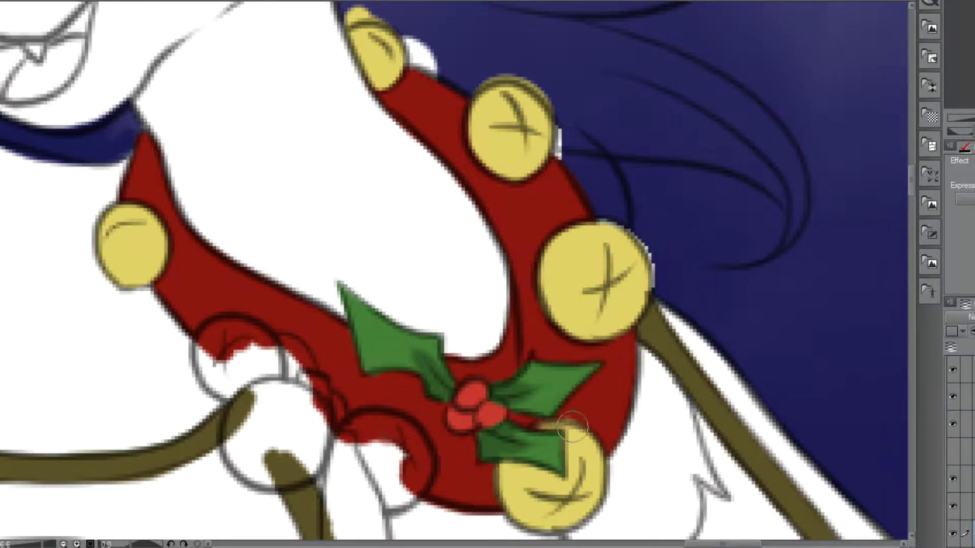
{"action": "mouse_move", "coordinate": [359, 474]}
{"action": "left_mouse_down"}
{"action": "mouse_move", "coordinate": [396, 478]}
{"action": "mouse_move", "coordinate": [366, 431]}
{"action": "mouse_move", "coordinate": [355, 457]}
{"action": "left_mouse_up"}
{"action": "left_click", "coordinate": [283, 465]}
{"action": "mouse_move", "coordinate": [254, 345]}
{"action": "left_mouse_down"}
{"action": "mouse_move", "coordinate": [208, 338]}
{"action": "mouse_move", "coordinate": [253, 366]}
{"action": "mouse_move", "coordinate": [229, 359]}
{"action": "left_mouse_up"}
{"action": "mouse_move", "coordinate": [287, 394]}
{"action": "left_mouse_down"}
{"action": "mouse_move", "coordinate": [304, 337]}
{"action": "mouse_move", "coordinate": [309, 398]}
{"action": "left_mouse_up"}
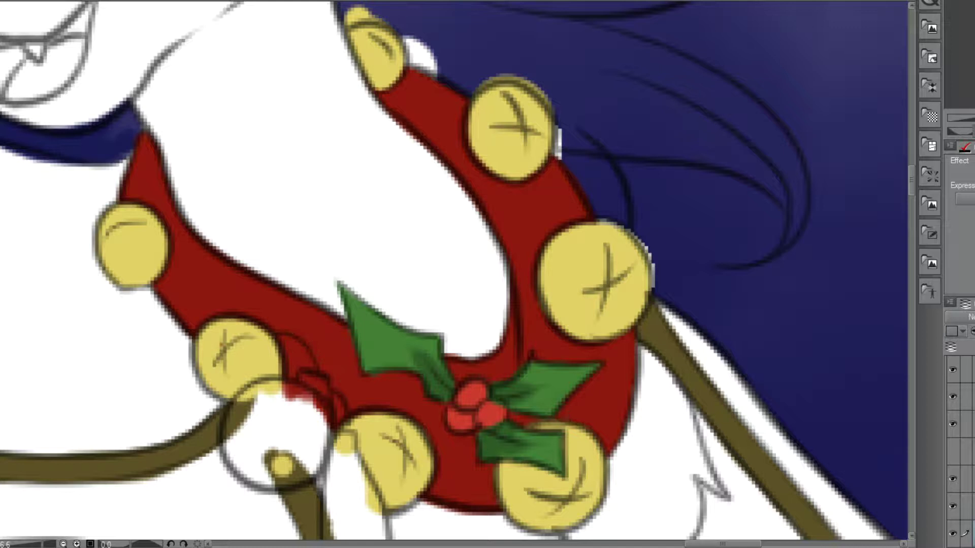
Fill the teardrop ornament with mint green and dot it with pale green spots.
{"action": "mouse_move", "coordinate": [344, 451]}
{"action": "left_mouse_down"}
{"action": "mouse_move", "coordinate": [344, 400]}
{"action": "mouse_move", "coordinate": [440, 206]}
{"action": "mouse_move", "coordinate": [468, 273]}
{"action": "mouse_move", "coordinate": [479, 410]}
{"action": "mouse_move", "coordinate": [435, 279]}
{"action": "mouse_move", "coordinate": [443, 236]}
{"action": "mouse_move", "coordinate": [454, 330]}
{"action": "left_mouse_up"}
{"action": "scroll", "coordinate": [439, 206], "scroll_direction": "up", "scroll_amount": 3}
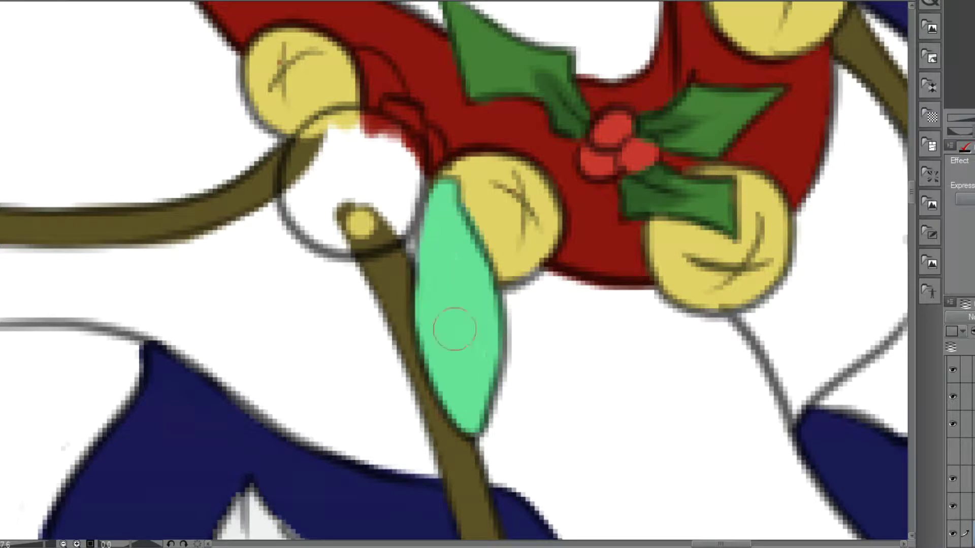
{"action": "left_click", "coordinate": [464, 280]}
{"action": "left_click", "coordinate": [452, 313]}
{"action": "left_click", "coordinate": [472, 329]}
{"action": "left_click", "coordinate": [465, 363]}
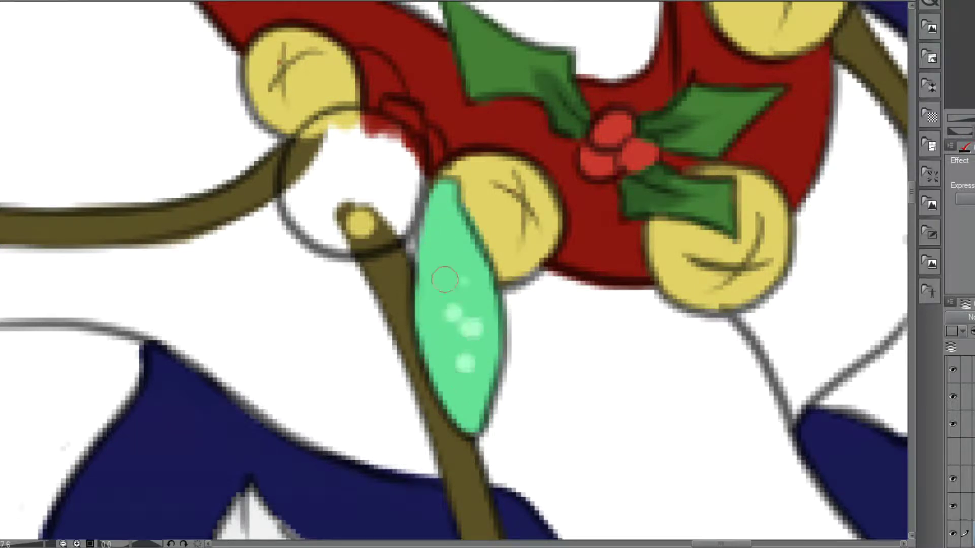
{"action": "left_click", "coordinate": [445, 256]}
{"action": "left_click", "coordinate": [442, 226]}
{"action": "left_click", "coordinate": [442, 193]}
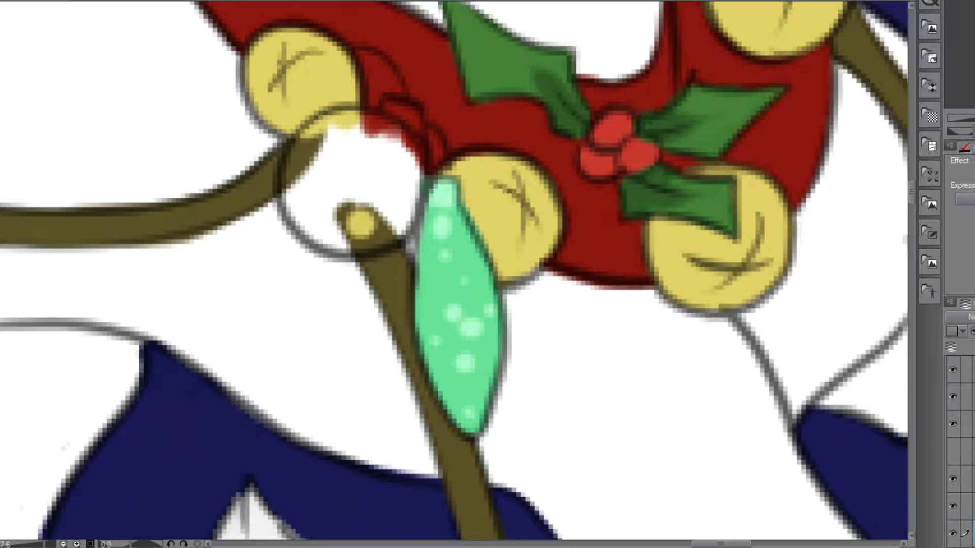
Paint the round bauble blue, with a pale blue cap and light blue highlights.
{"action": "mouse_move", "coordinate": [337, 185]}
{"action": "left_mouse_down"}
{"action": "mouse_move", "coordinate": [367, 210]}
{"action": "mouse_move", "coordinate": [381, 158]}
{"action": "mouse_move", "coordinate": [324, 150]}
{"action": "mouse_move", "coordinate": [317, 169]}
{"action": "mouse_move", "coordinate": [327, 211]}
{"action": "mouse_move", "coordinate": [380, 206]}
{"action": "mouse_move", "coordinate": [350, 221]}
{"action": "mouse_move", "coordinate": [378, 146]}
{"action": "left_mouse_up"}
{"action": "left_click_drag", "start_coordinate": [392, 107], "coordinate": [411, 117]}
{"action": "mouse_move", "coordinate": [368, 141]}
{"action": "left_mouse_down"}
{"action": "mouse_move", "coordinate": [337, 139]}
{"action": "mouse_move", "coordinate": [304, 174]}
{"action": "left_mouse_up"}
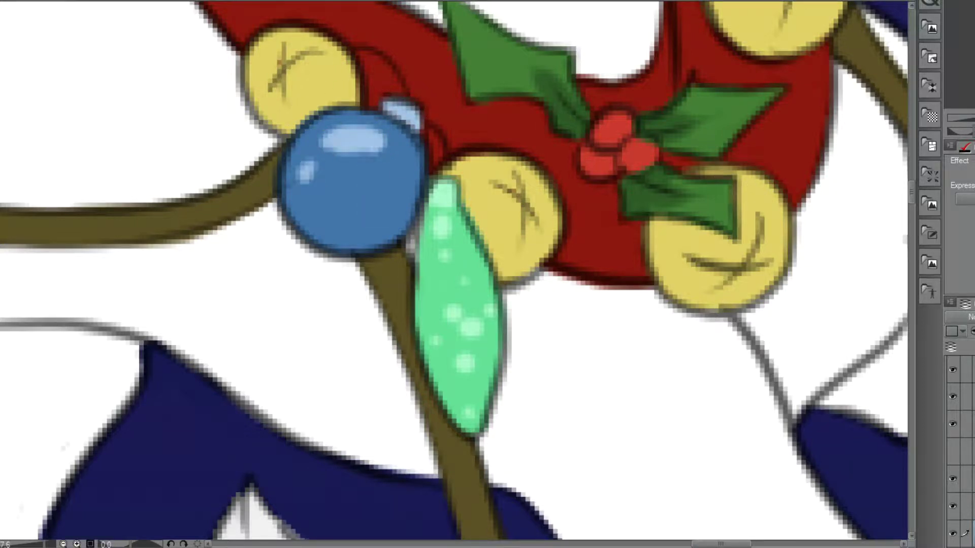
Add pale yellow curved highlights along the edges of the collar's bells.
{"action": "left_click_drag", "start_coordinate": [750, 188], "coordinate": [764, 239]}
{"action": "left_click_drag", "start_coordinate": [515, 257], "coordinate": [539, 221]}
{"action": "left_click_drag", "start_coordinate": [333, 99], "coordinate": [315, 54]}
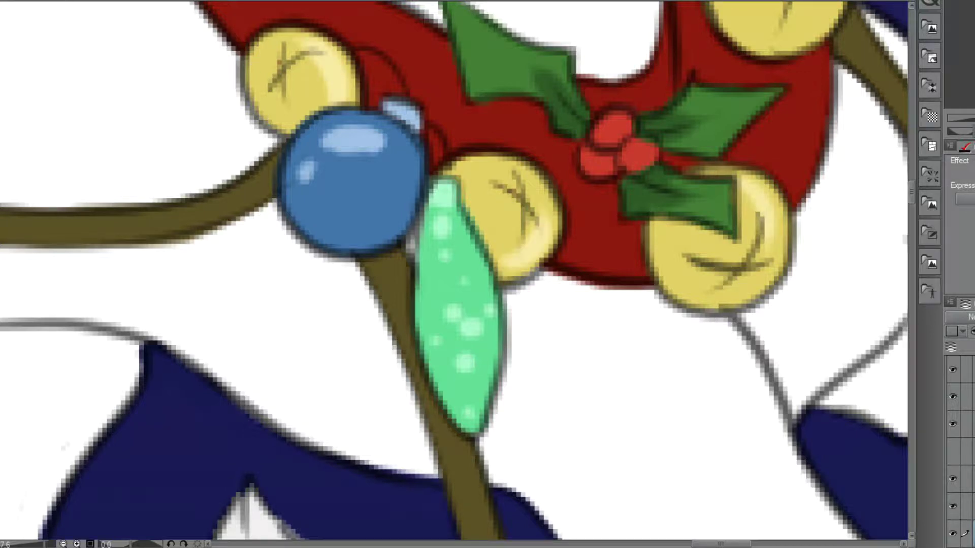
{"action": "left_click_drag", "start_coordinate": [247, 42], "coordinate": [49, 369]}
{"action": "mouse_move", "coordinate": [609, 239]}
{"action": "left_mouse_down"}
{"action": "mouse_move", "coordinate": [540, 261]}
{"action": "mouse_move", "coordinate": [531, 320]}
{"action": "left_mouse_up"}
{"action": "mouse_move", "coordinate": [444, 55]}
{"action": "left_mouse_down"}
{"action": "mouse_move", "coordinate": [431, 131]}
{"action": "mouse_move", "coordinate": [442, 148]}
{"action": "left_mouse_up"}
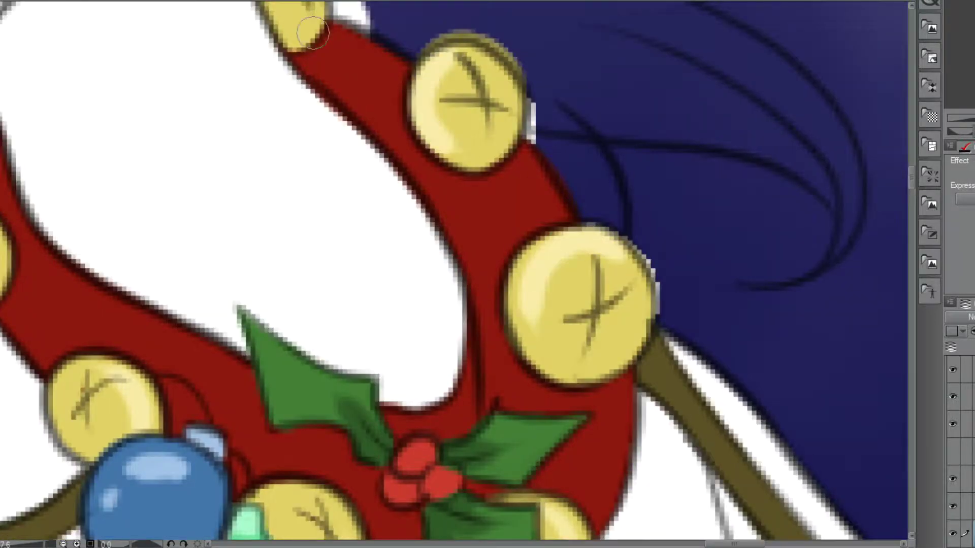
{"action": "scroll", "coordinate": [300, 27], "scroll_direction": "down", "scroll_amount": 3}
{"action": "left_click_drag", "start_coordinate": [290, 9], "coordinate": [302, 35]}
{"action": "scroll", "coordinate": [513, 152], "scroll_direction": "up", "scroll_amount": 2}
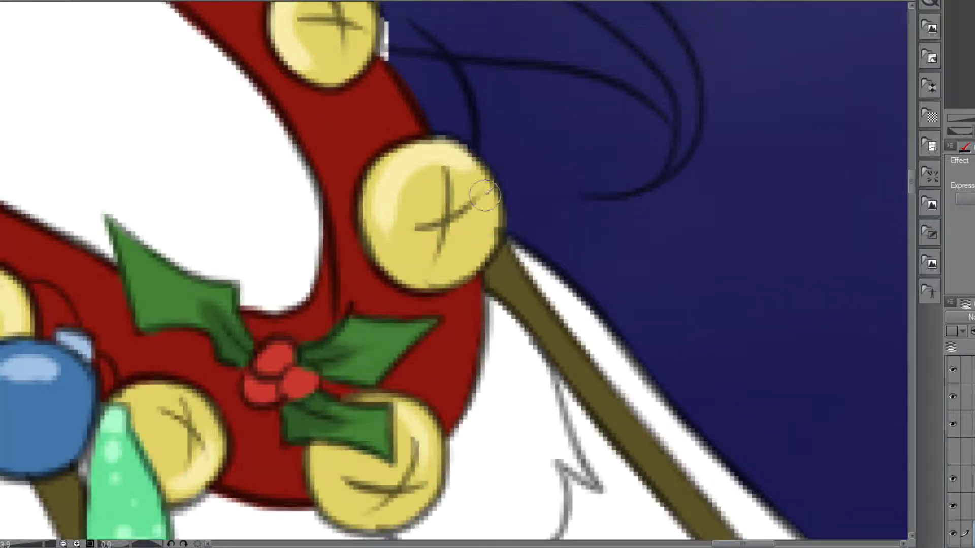
{"action": "scroll", "coordinate": [398, 257], "scroll_direction": "down", "scroll_amount": 5}
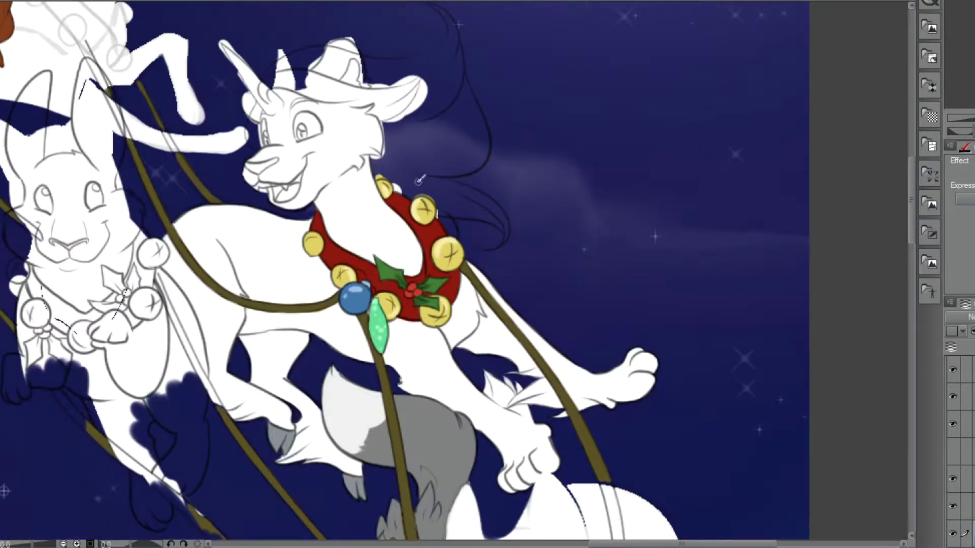
Fill the hatted creature's hair behind the head and neck with brown, including the curled lock beside the collar.
{"action": "key", "text": "ctrl+Tab"}
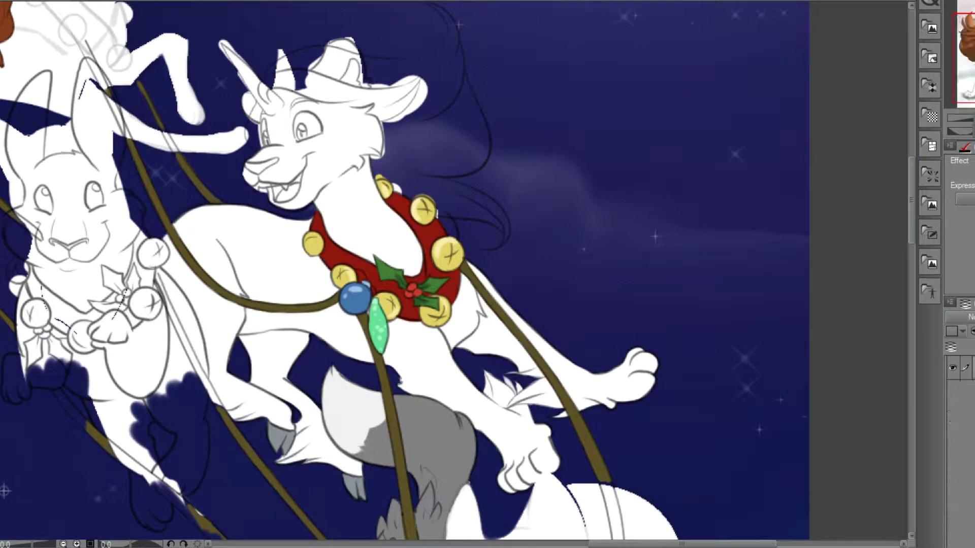
{"action": "scroll", "coordinate": [421, 109], "scroll_direction": "up", "scroll_amount": 5}
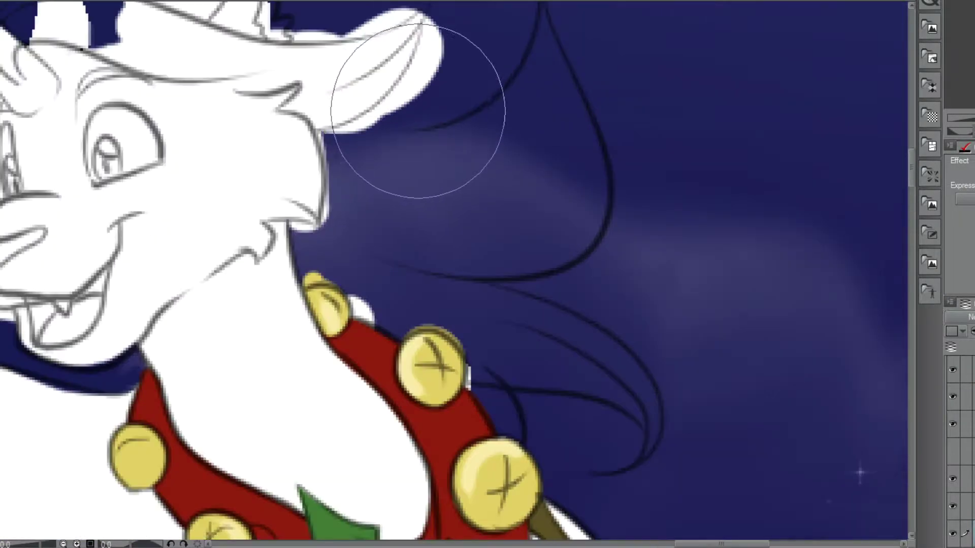
{"action": "mouse_move", "coordinate": [375, 228]}
{"action": "left_mouse_down"}
{"action": "mouse_move", "coordinate": [492, 264]}
{"action": "mouse_move", "coordinate": [523, 263]}
{"action": "mouse_move", "coordinate": [592, 230]}
{"action": "mouse_move", "coordinate": [592, 163]}
{"action": "mouse_move", "coordinate": [538, 22]}
{"action": "mouse_move", "coordinate": [498, 17]}
{"action": "mouse_move", "coordinate": [487, 201]}
{"action": "mouse_move", "coordinate": [472, 196]}
{"action": "mouse_move", "coordinate": [479, 203]}
{"action": "mouse_move", "coordinate": [498, 135]}
{"action": "mouse_move", "coordinate": [395, 245]}
{"action": "mouse_move", "coordinate": [482, 311]}
{"action": "mouse_move", "coordinate": [594, 353]}
{"action": "mouse_move", "coordinate": [647, 405]}
{"action": "mouse_move", "coordinate": [540, 390]}
{"action": "mouse_move", "coordinate": [544, 365]}
{"action": "mouse_move", "coordinate": [479, 391]}
{"action": "mouse_move", "coordinate": [583, 378]}
{"action": "mouse_move", "coordinate": [442, 326]}
{"action": "mouse_move", "coordinate": [371, 312]}
{"action": "mouse_move", "coordinate": [305, 272]}
{"action": "mouse_move", "coordinate": [414, 202]}
{"action": "mouse_move", "coordinate": [335, 173]}
{"action": "mouse_move", "coordinate": [320, 127]}
{"action": "mouse_move", "coordinate": [376, 31]}
{"action": "mouse_move", "coordinate": [394, 224]}
{"action": "mouse_move", "coordinate": [332, 135]}
{"action": "left_mouse_up"}
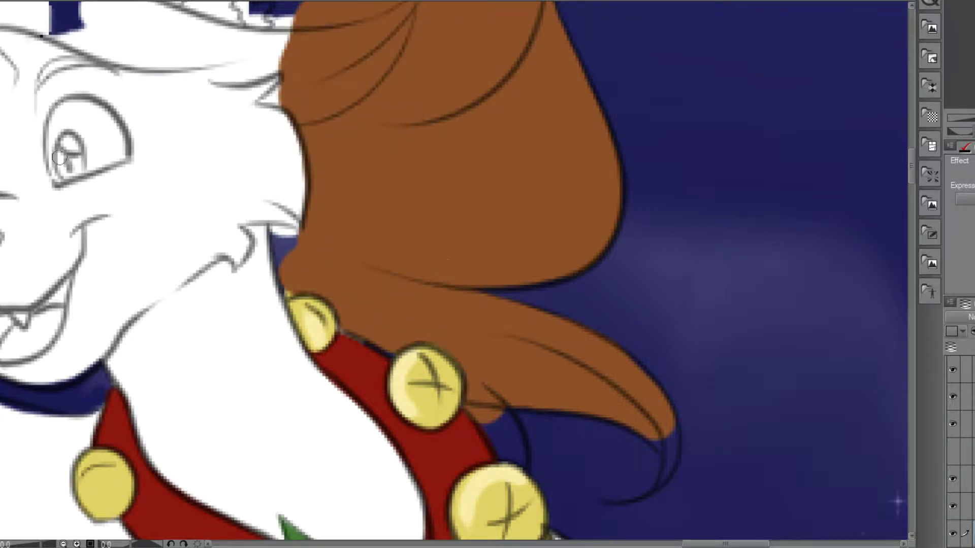
{"action": "left_click_drag", "start_coordinate": [370, 341], "coordinate": [274, 236]}
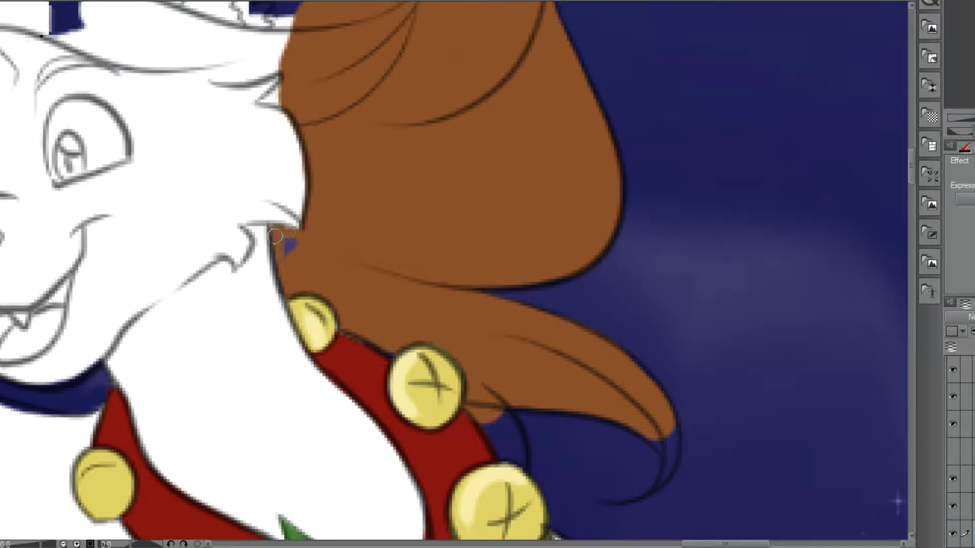
{"action": "mouse_move", "coordinate": [453, 430]}
{"action": "left_mouse_down"}
{"action": "mouse_move", "coordinate": [323, 239]}
{"action": "mouse_move", "coordinate": [329, 307]}
{"action": "mouse_move", "coordinate": [346, 276]}
{"action": "mouse_move", "coordinate": [330, 303]}
{"action": "left_mouse_up"}
{"action": "mouse_move", "coordinate": [580, 335]}
{"action": "left_mouse_down"}
{"action": "mouse_move", "coordinate": [589, 382]}
{"action": "mouse_move", "coordinate": [587, 274]}
{"action": "left_mouse_up"}
{"action": "scroll", "coordinate": [406, 243], "scroll_direction": "down", "scroll_amount": 2}
{"action": "left_click_drag", "start_coordinate": [420, 209], "coordinate": [500, 329]}
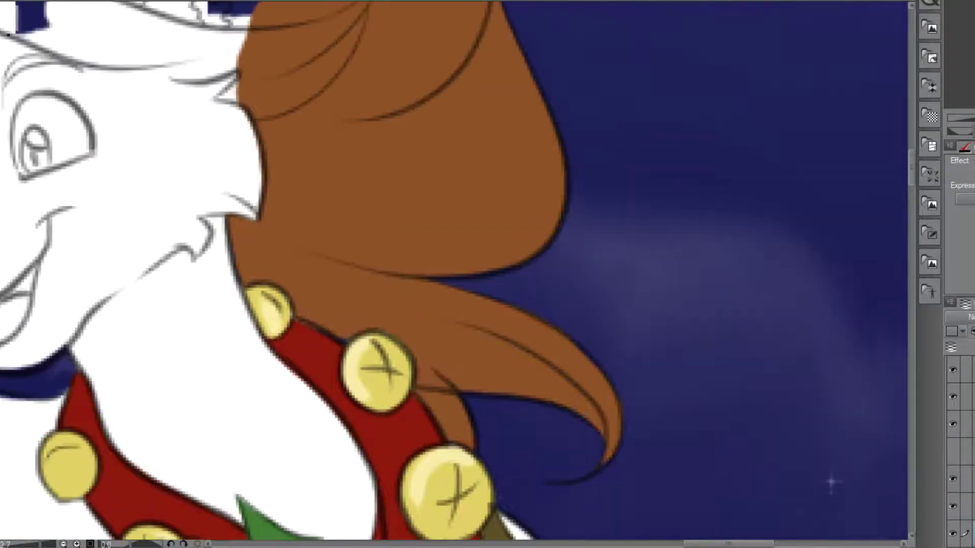
Fill the upswept, curling tip of the horned feline's hair with brown.
{"action": "left_click_drag", "start_coordinate": [381, 111], "coordinate": [568, 457]}
{"action": "scroll", "coordinate": [599, 151], "scroll_direction": "up", "scroll_amount": 2}
{"action": "mouse_move", "coordinate": [564, 85]}
{"action": "left_mouse_down"}
{"action": "mouse_move", "coordinate": [657, 139]}
{"action": "mouse_move", "coordinate": [654, 303]}
{"action": "mouse_move", "coordinate": [696, 379]}
{"action": "mouse_move", "coordinate": [724, 383]}
{"action": "left_mouse_up"}
{"action": "mouse_move", "coordinate": [695, 191]}
{"action": "left_mouse_down"}
{"action": "mouse_move", "coordinate": [690, 166]}
{"action": "mouse_move", "coordinate": [574, 91]}
{"action": "left_mouse_up"}
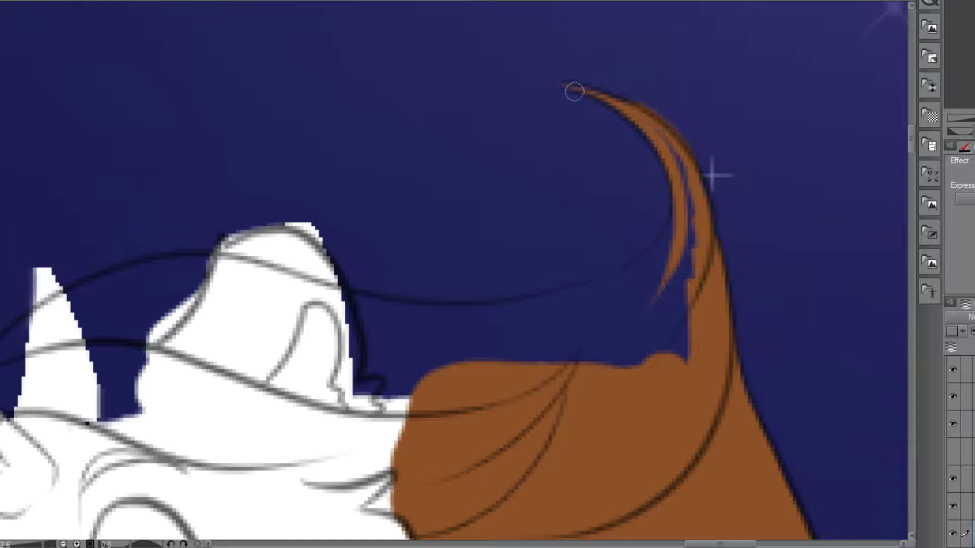
{"action": "left_click_drag", "start_coordinate": [675, 149], "coordinate": [683, 289]}
{"action": "key", "text": "ctrl+z"}
{"action": "left_click_drag", "start_coordinate": [702, 166], "coordinate": [553, 91]}
Trim the near ear's white shape to its outline and fill the surrounding hair and forelock brown, adding an upturned wisp on the upper edge.
{"action": "mouse_move", "coordinate": [276, 223]}
{"action": "left_mouse_down"}
{"action": "mouse_move", "coordinate": [298, 213]}
{"action": "mouse_move", "coordinate": [219, 240]}
{"action": "left_mouse_up"}
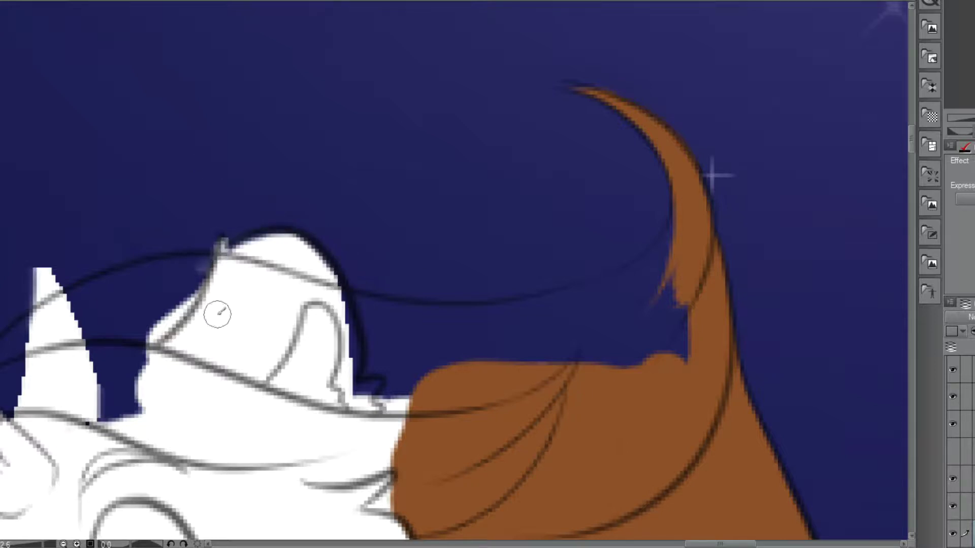
{"action": "mouse_move", "coordinate": [297, 247]}
{"action": "left_mouse_down"}
{"action": "mouse_move", "coordinate": [349, 378]}
{"action": "mouse_move", "coordinate": [379, 379]}
{"action": "left_mouse_up"}
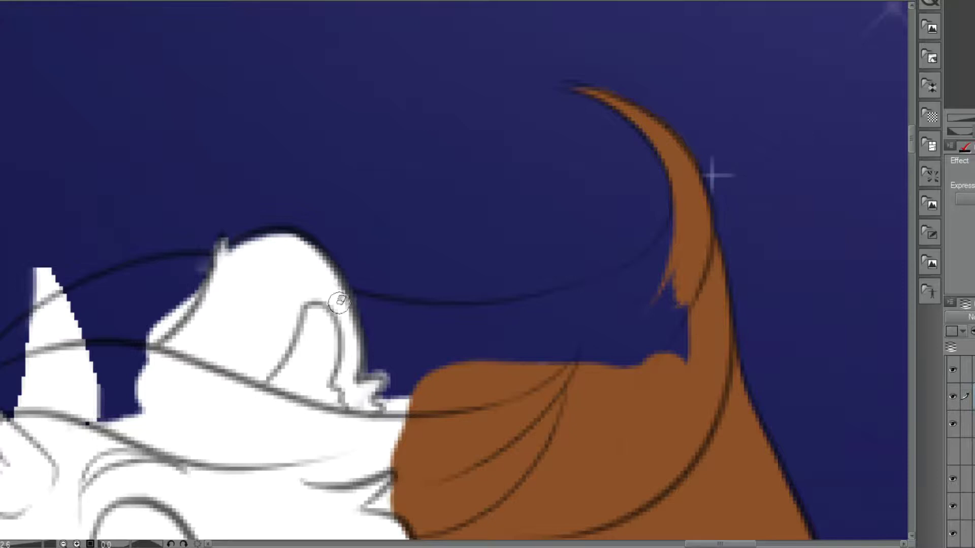
{"action": "mouse_move", "coordinate": [655, 270]}
{"action": "left_mouse_down"}
{"action": "mouse_move", "coordinate": [611, 331]}
{"action": "mouse_move", "coordinate": [426, 404]}
{"action": "mouse_move", "coordinate": [418, 339]}
{"action": "mouse_move", "coordinate": [669, 271]}
{"action": "mouse_move", "coordinate": [624, 261]}
{"action": "mouse_move", "coordinate": [396, 304]}
{"action": "mouse_move", "coordinate": [368, 322]}
{"action": "mouse_move", "coordinate": [381, 366]}
{"action": "mouse_move", "coordinate": [384, 299]}
{"action": "left_mouse_up"}
{"action": "mouse_move", "coordinate": [192, 263]}
{"action": "left_mouse_down"}
{"action": "mouse_move", "coordinate": [120, 337]}
{"action": "mouse_move", "coordinate": [224, 389]}
{"action": "mouse_move", "coordinate": [389, 432]}
{"action": "left_mouse_up"}
{"action": "mouse_move", "coordinate": [351, 464]}
{"action": "left_mouse_down"}
{"action": "mouse_move", "coordinate": [401, 454]}
{"action": "mouse_move", "coordinate": [292, 472]}
{"action": "mouse_move", "coordinate": [175, 440]}
{"action": "mouse_move", "coordinate": [101, 370]}
{"action": "mouse_move", "coordinate": [370, 448]}
{"action": "mouse_move", "coordinate": [223, 445]}
{"action": "mouse_move", "coordinate": [265, 424]}
{"action": "mouse_move", "coordinate": [251, 446]}
{"action": "mouse_move", "coordinate": [308, 452]}
{"action": "mouse_move", "coordinate": [161, 446]}
{"action": "mouse_move", "coordinate": [46, 399]}
{"action": "mouse_move", "coordinate": [18, 400]}
{"action": "mouse_move", "coordinate": [92, 404]}
{"action": "mouse_move", "coordinate": [71, 367]}
{"action": "left_mouse_up"}
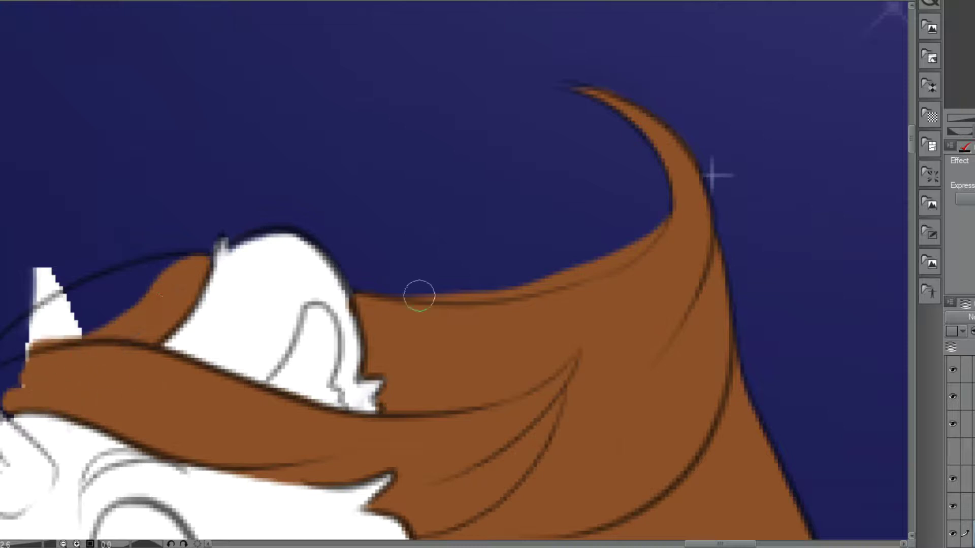
{"action": "left_click_drag", "start_coordinate": [419, 295], "coordinate": [592, 205]}
Colour the forelock's curled front end brown and its underside a darker brown, trimming the fill along the forehead.
{"action": "scroll", "coordinate": [504, 277], "scroll_direction": "down", "scroll_amount": 3}
{"action": "mouse_move", "coordinate": [283, 318]}
{"action": "left_mouse_down"}
{"action": "mouse_move", "coordinate": [530, 266]}
{"action": "mouse_move", "coordinate": [482, 287]}
{"action": "mouse_move", "coordinate": [535, 215]}
{"action": "mouse_move", "coordinate": [745, 135]}
{"action": "mouse_move", "coordinate": [513, 261]}
{"action": "mouse_move", "coordinate": [560, 203]}
{"action": "left_mouse_up"}
{"action": "scroll", "coordinate": [531, 265], "scroll_direction": "up", "scroll_amount": 3}
{"action": "mouse_move", "coordinate": [511, 351]}
{"action": "left_mouse_down"}
{"action": "mouse_move", "coordinate": [451, 325]}
{"action": "mouse_move", "coordinate": [500, 401]}
{"action": "left_mouse_up"}
{"action": "left_click_drag", "start_coordinate": [503, 320], "coordinate": [571, 378]}
{"action": "mouse_move", "coordinate": [660, 370]}
{"action": "left_mouse_down"}
{"action": "mouse_move", "coordinate": [510, 349]}
{"action": "mouse_move", "coordinate": [609, 358]}
{"action": "mouse_move", "coordinate": [534, 343]}
{"action": "mouse_move", "coordinate": [640, 378]}
{"action": "mouse_move", "coordinate": [574, 358]}
{"action": "left_mouse_up"}
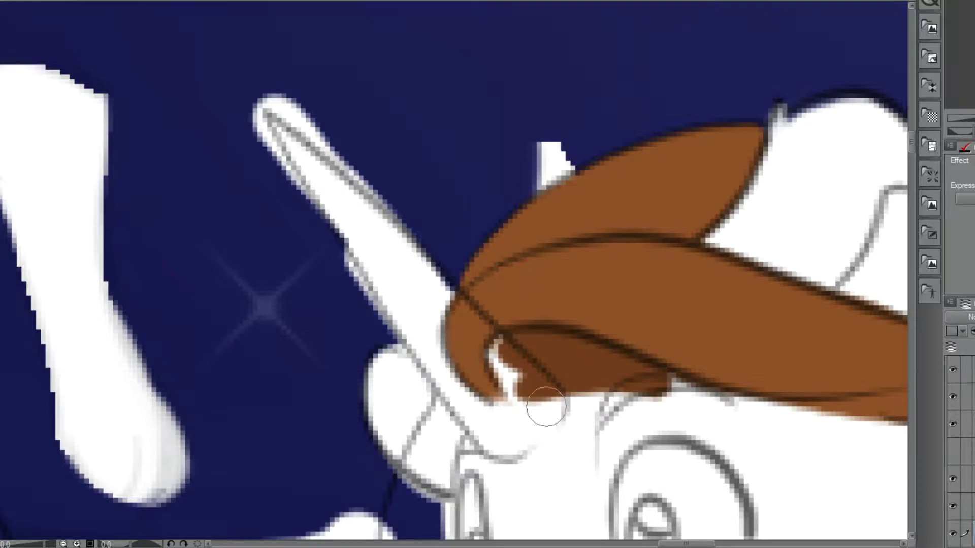
{"action": "left_click_drag", "start_coordinate": [547, 406], "coordinate": [654, 399]}
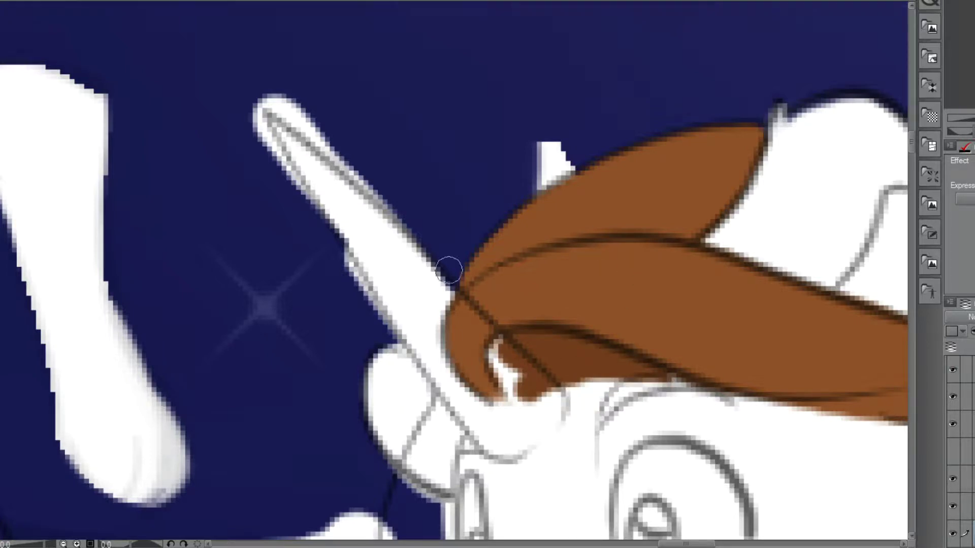
Paint the thin brown strand that curves down from the forelock above the near eye.
{"action": "scroll", "coordinate": [675, 390], "scroll_direction": "up", "scroll_amount": 1}
{"action": "mouse_move", "coordinate": [713, 387]}
{"action": "left_mouse_down"}
{"action": "mouse_move", "coordinate": [655, 379]}
{"action": "mouse_move", "coordinate": [577, 421]}
{"action": "left_mouse_up"}
{"action": "left_click_drag", "start_coordinate": [611, 389], "coordinate": [556, 485]}
{"action": "left_click_drag", "start_coordinate": [659, 380], "coordinate": [775, 420]}
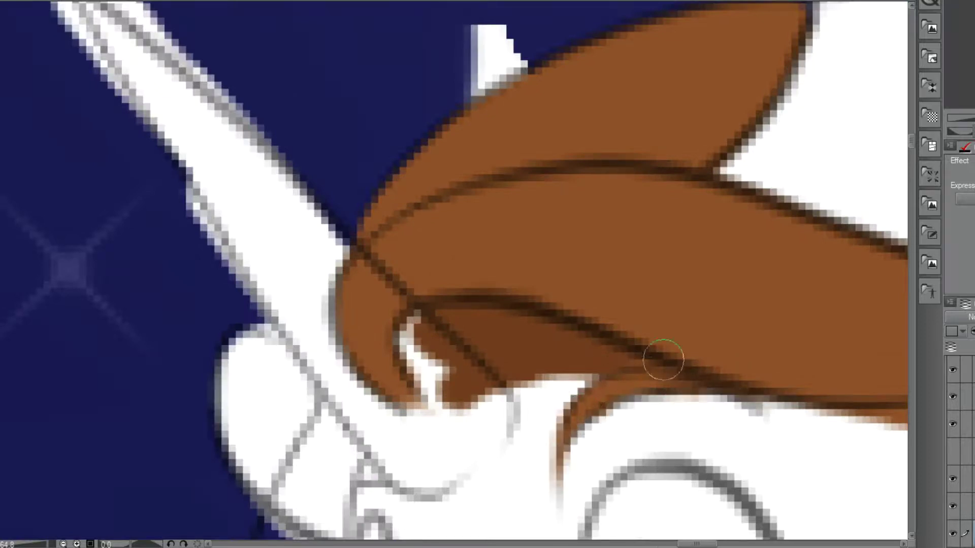
Fill the hair lock beside the far eye with brown and erase the far ear's outline where it crosses the lock.
{"action": "scroll", "coordinate": [367, 452], "scroll_direction": "down", "scroll_amount": 2}
{"action": "mouse_move", "coordinate": [365, 453]}
{"action": "left_mouse_down"}
{"action": "mouse_move", "coordinate": [481, 206]}
{"action": "mouse_move", "coordinate": [453, 199]}
{"action": "mouse_move", "coordinate": [447, 424]}
{"action": "mouse_move", "coordinate": [420, 413]}
{"action": "mouse_move", "coordinate": [394, 243]}
{"action": "mouse_move", "coordinate": [431, 140]}
{"action": "mouse_move", "coordinate": [406, 274]}
{"action": "mouse_move", "coordinate": [417, 391]}
{"action": "mouse_move", "coordinate": [424, 359]}
{"action": "left_mouse_up"}
{"action": "scroll", "coordinate": [485, 211], "scroll_direction": "up", "scroll_amount": 1}
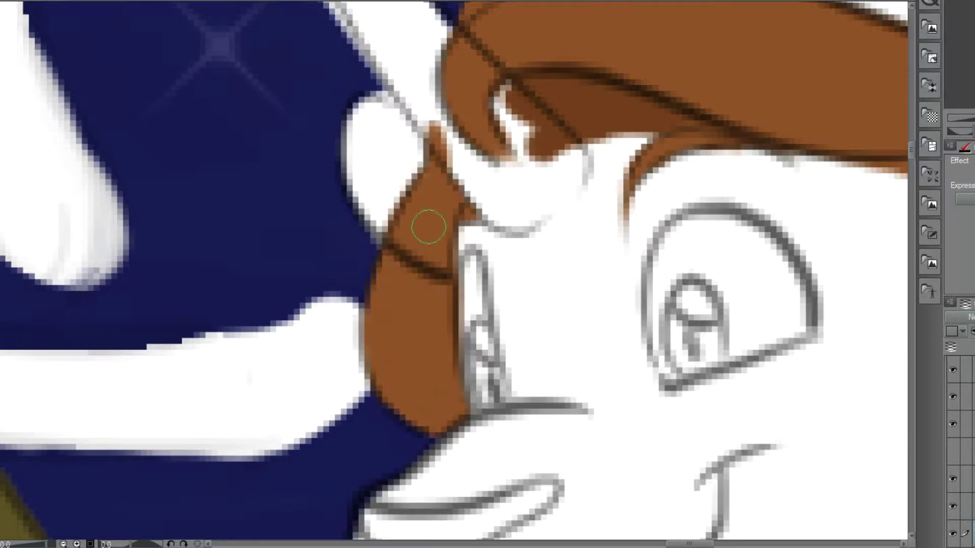
{"action": "mouse_move", "coordinate": [425, 241]}
{"action": "left_mouse_down"}
{"action": "mouse_move", "coordinate": [431, 325]}
{"action": "mouse_move", "coordinate": [396, 271]}
{"action": "left_mouse_up"}
{"action": "left_click_drag", "start_coordinate": [430, 69], "coordinate": [532, 168]}
{"action": "scroll", "coordinate": [471, 163], "scroll_direction": "down", "scroll_amount": 2}
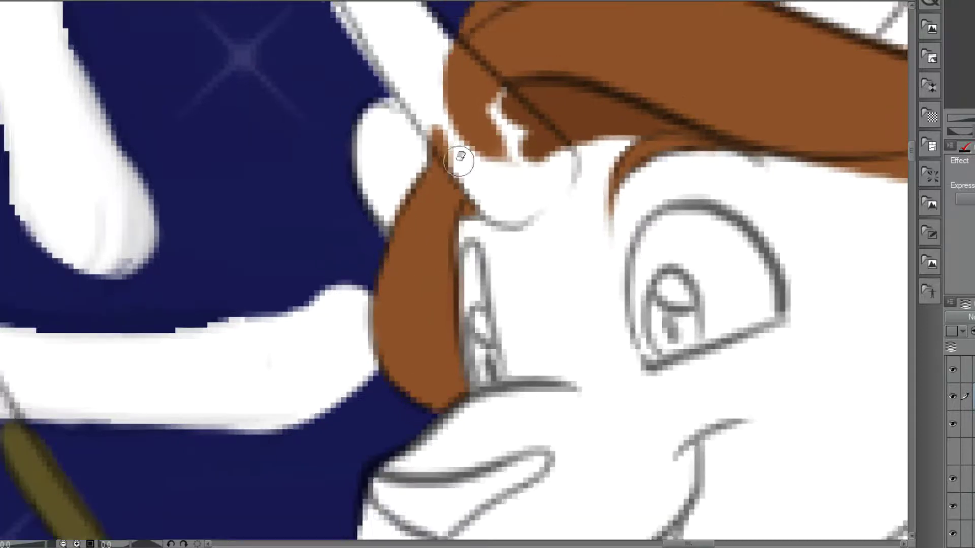
Paint light blue along the horn and draw curved ring lines across it.
{"action": "left_click_drag", "start_coordinate": [470, 163], "coordinate": [400, 431]}
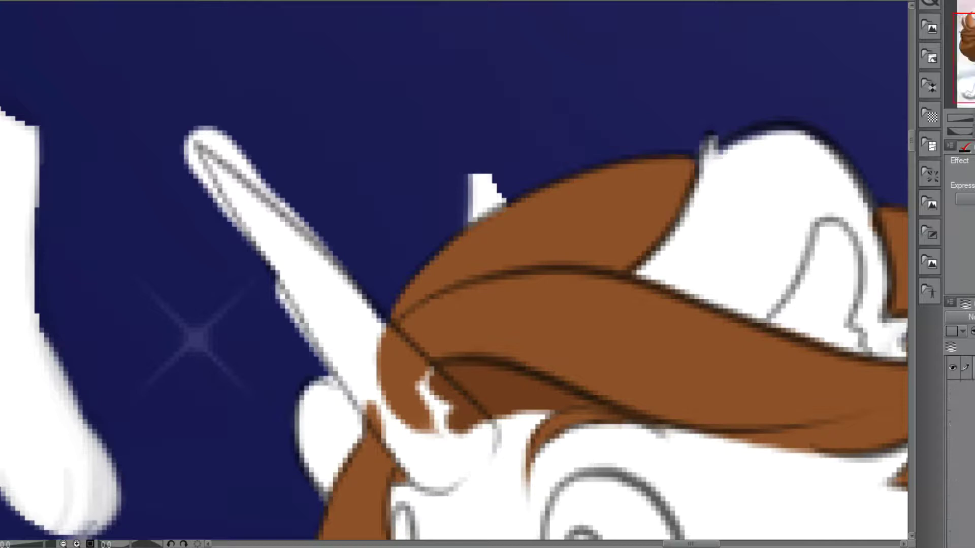
{"action": "left_click_drag", "start_coordinate": [202, 147], "coordinate": [325, 328]}
{"action": "left_click_drag", "start_coordinate": [231, 185], "coordinate": [332, 265]}
{"action": "left_click_drag", "start_coordinate": [264, 223], "coordinate": [350, 367]}
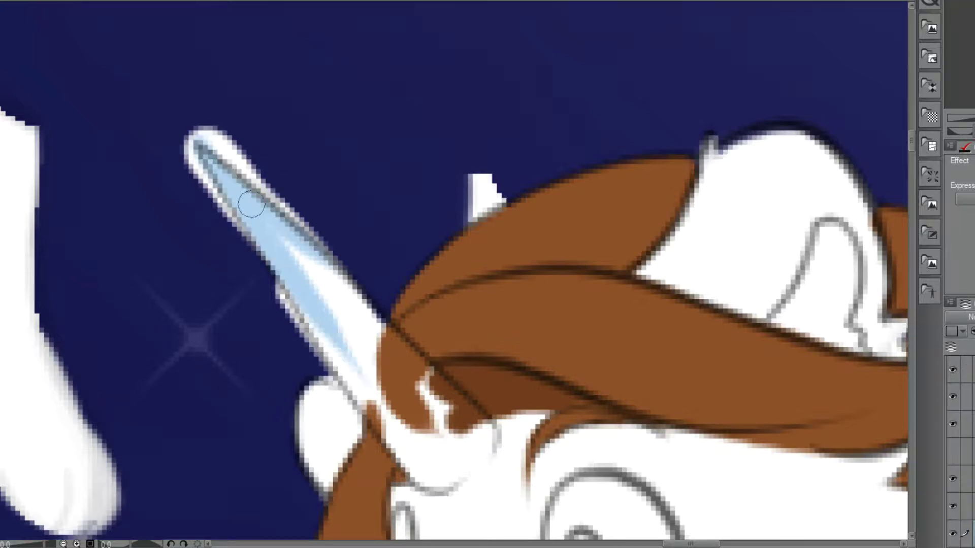
{"action": "left_click_drag", "start_coordinate": [252, 206], "coordinate": [368, 404]}
{"action": "mouse_move", "coordinate": [401, 437]}
{"action": "left_mouse_down"}
{"action": "mouse_move", "coordinate": [364, 376]}
{"action": "mouse_move", "coordinate": [408, 368]}
{"action": "mouse_move", "coordinate": [307, 324]}
{"action": "mouse_move", "coordinate": [265, 236]}
{"action": "mouse_move", "coordinate": [276, 195]}
{"action": "mouse_move", "coordinate": [222, 196]}
{"action": "left_mouse_up"}
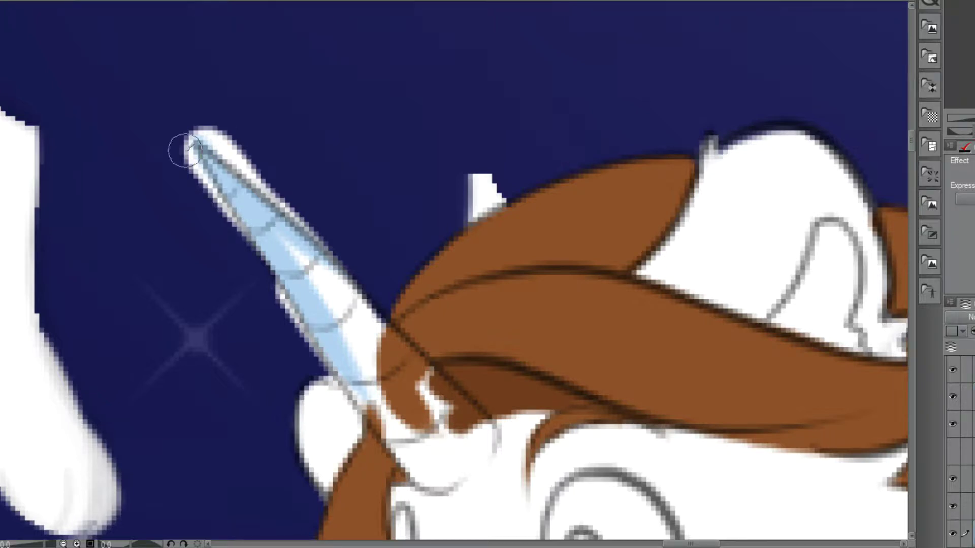
Erase the excess white around the horn so its sides taper to a sharp point.
{"action": "left_click_drag", "start_coordinate": [203, 130], "coordinate": [293, 204]}
{"action": "left_click_drag", "start_coordinate": [244, 158], "coordinate": [355, 270]}
{"action": "left_click_drag", "start_coordinate": [491, 197], "coordinate": [452, 231]}
{"action": "mouse_move", "coordinate": [178, 147]}
{"action": "left_mouse_down"}
{"action": "mouse_move", "coordinate": [205, 205]}
{"action": "mouse_move", "coordinate": [229, 223]}
{"action": "left_mouse_up"}
{"action": "left_click_drag", "start_coordinate": [172, 144], "coordinate": [262, 271]}
{"action": "left_click_drag", "start_coordinate": [199, 204], "coordinate": [316, 368]}
{"action": "left_click_drag", "start_coordinate": [292, 348], "coordinate": [331, 392]}
{"action": "key", "text": "ctrl+z"}
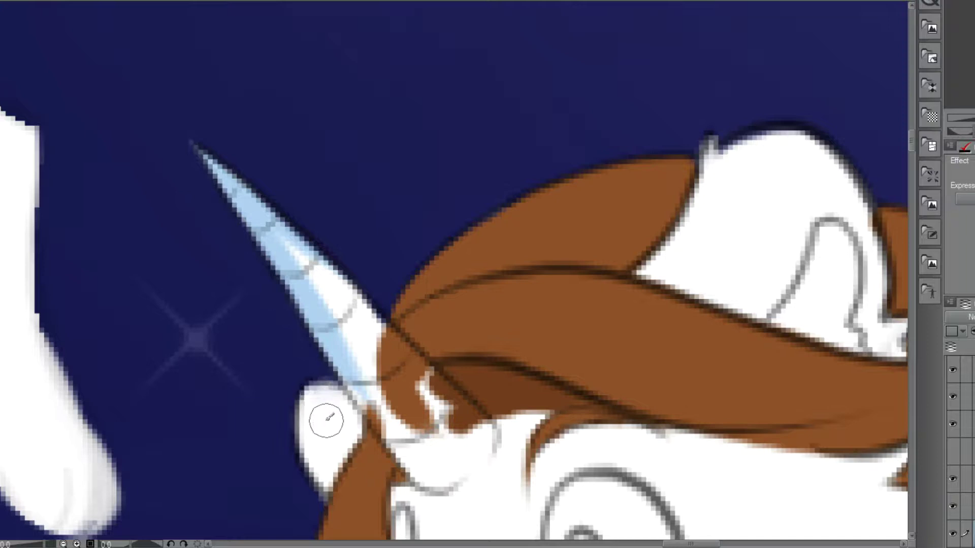
Repaint the ringed horn white and cover the brown hair overlapping its base.
{"action": "scroll", "coordinate": [251, 359], "scroll_direction": "down", "scroll_amount": 5}
{"action": "scroll", "coordinate": [281, 322], "scroll_direction": "up", "scroll_amount": 5}
{"action": "mouse_move", "coordinate": [289, 314]}
{"action": "left_mouse_down"}
{"action": "mouse_move", "coordinate": [398, 432]}
{"action": "mouse_move", "coordinate": [381, 439]}
{"action": "left_mouse_up"}
{"action": "left_click_drag", "start_coordinate": [320, 355], "coordinate": [392, 474]}
{"action": "mouse_move", "coordinate": [287, 380]}
{"action": "left_mouse_down"}
{"action": "mouse_move", "coordinate": [295, 406]}
{"action": "mouse_move", "coordinate": [370, 442]}
{"action": "left_mouse_up"}
{"action": "left_click_drag", "start_coordinate": [370, 442], "coordinate": [259, 284]}
{"action": "mouse_move", "coordinate": [271, 368]}
{"action": "left_mouse_down"}
{"action": "mouse_move", "coordinate": [209, 225]}
{"action": "mouse_move", "coordinate": [261, 366]}
{"action": "left_mouse_up"}
{"action": "scroll", "coordinate": [405, 383], "scroll_direction": "down", "scroll_amount": 5}
{"action": "scroll", "coordinate": [321, 308], "scroll_direction": "up", "scroll_amount": 3}
{"action": "scroll", "coordinate": [394, 377], "scroll_direction": "up", "scroll_amount": 1}
{"action": "mouse_move", "coordinate": [356, 358]}
{"action": "left_mouse_down"}
{"action": "mouse_move", "coordinate": [311, 311]}
{"action": "mouse_move", "coordinate": [395, 443]}
{"action": "left_mouse_up"}
{"action": "left_click_drag", "start_coordinate": [311, 299], "coordinate": [333, 371]}
{"action": "scroll", "coordinate": [254, 331], "scroll_direction": "down", "scroll_amount": 5}
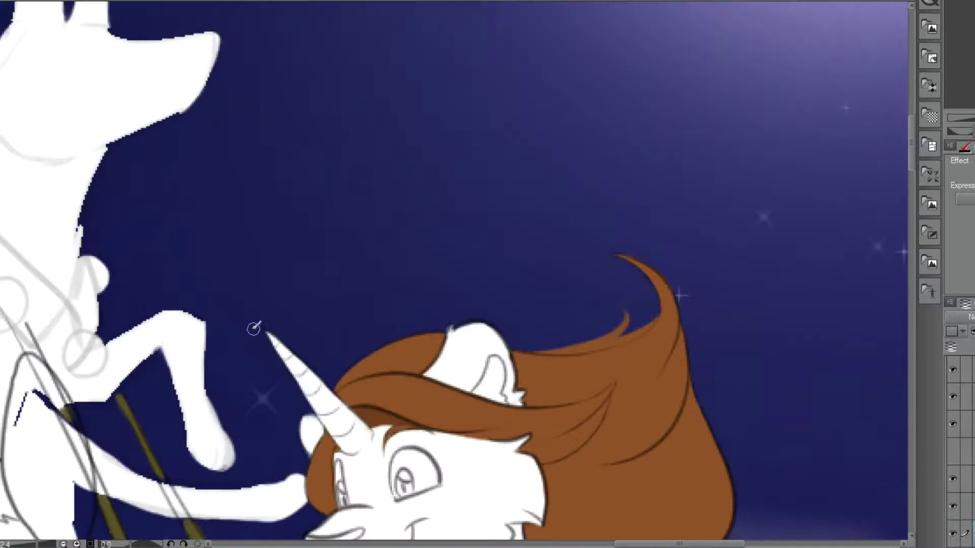
Draw fur tufts inside the near ear and fine curved strand lines through the flowing hair.
{"action": "scroll", "coordinate": [244, 508], "scroll_direction": "up", "scroll_amount": 1}
{"action": "left_click_drag", "start_coordinate": [457, 457], "coordinate": [439, 336]}
{"action": "scroll", "coordinate": [363, 251], "scroll_direction": "up", "scroll_amount": 4}
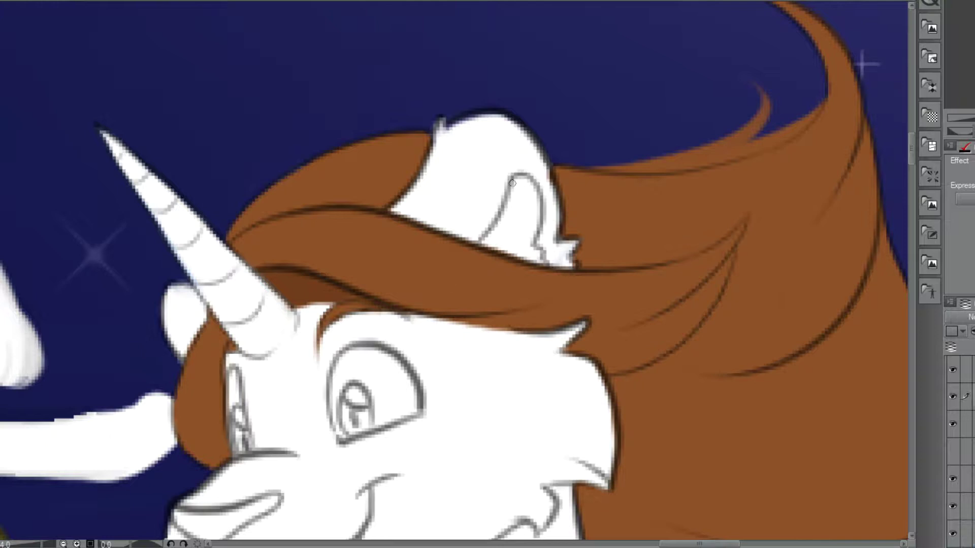
{"action": "scroll", "coordinate": [491, 194], "scroll_direction": "down", "scroll_amount": 1}
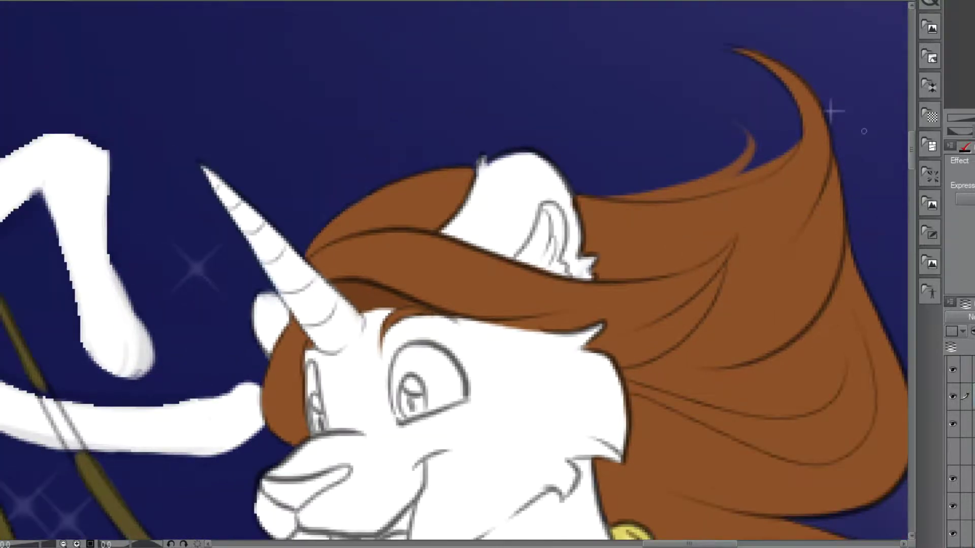
{"action": "left_click_drag", "start_coordinate": [608, 473], "coordinate": [499, 213]}
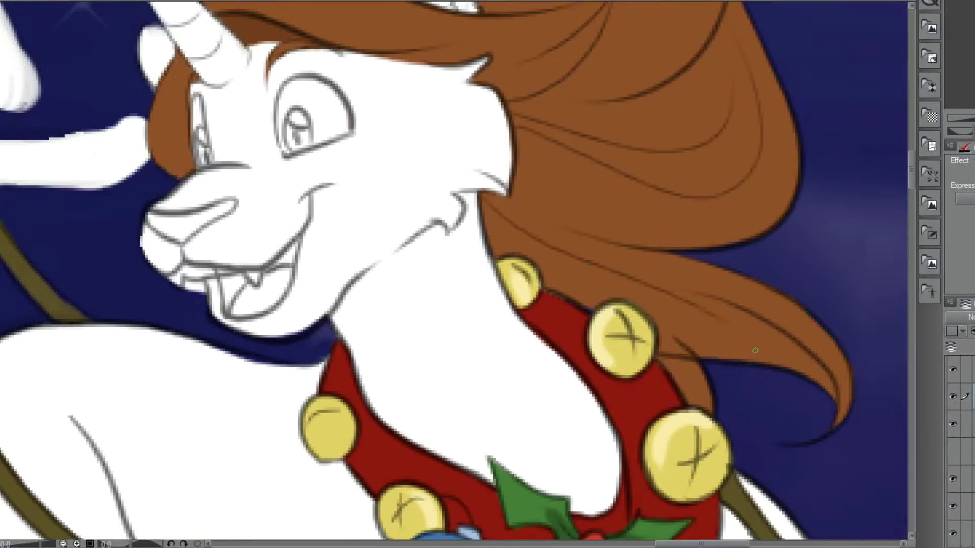
Fill the feline's nose with reddish brown.
{"action": "scroll", "coordinate": [751, 347], "scroll_direction": "down", "scroll_amount": 1}
{"action": "scroll", "coordinate": [345, 249], "scroll_direction": "up", "scroll_amount": 3}
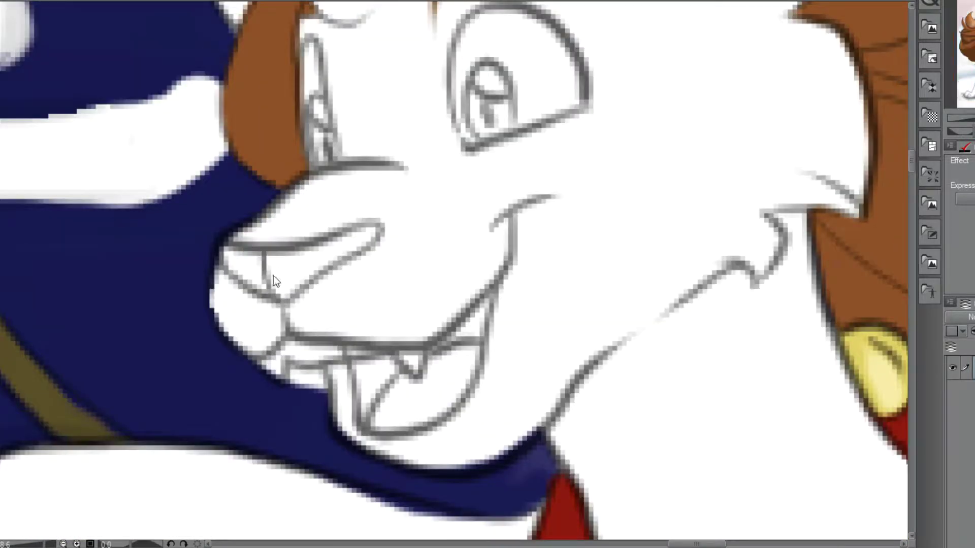
{"action": "mouse_move", "coordinate": [273, 281]}
{"action": "left_mouse_down"}
{"action": "mouse_move", "coordinate": [277, 264]}
{"action": "mouse_move", "coordinate": [375, 231]}
{"action": "mouse_move", "coordinate": [252, 277]}
{"action": "mouse_move", "coordinate": [297, 269]}
{"action": "mouse_move", "coordinate": [282, 270]}
{"action": "left_mouse_up"}
{"action": "left_click_drag", "start_coordinate": [369, 228], "coordinate": [269, 253]}
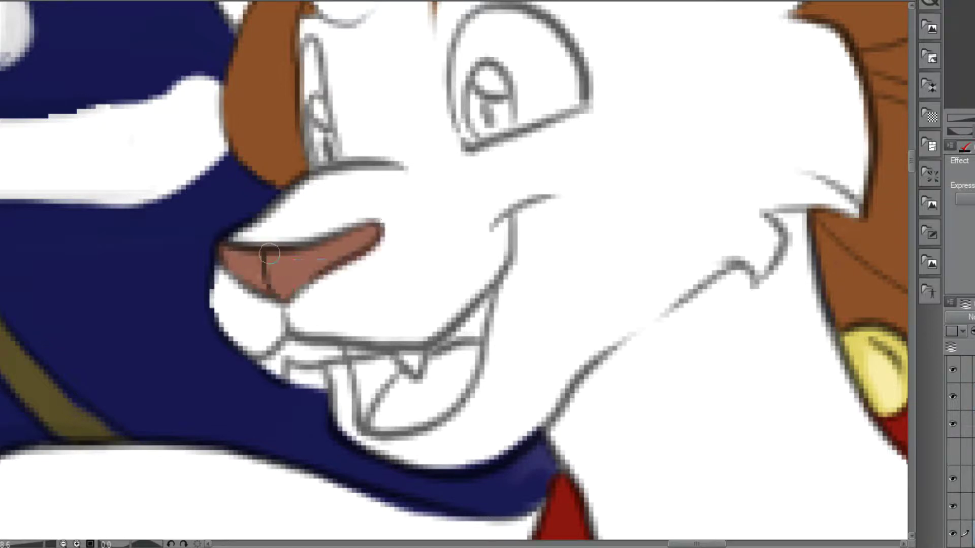
Erase the stray line across the upper teeth and thicken the mouth's outline in black.
{"action": "left_click_drag", "start_coordinate": [287, 354], "coordinate": [343, 358]}
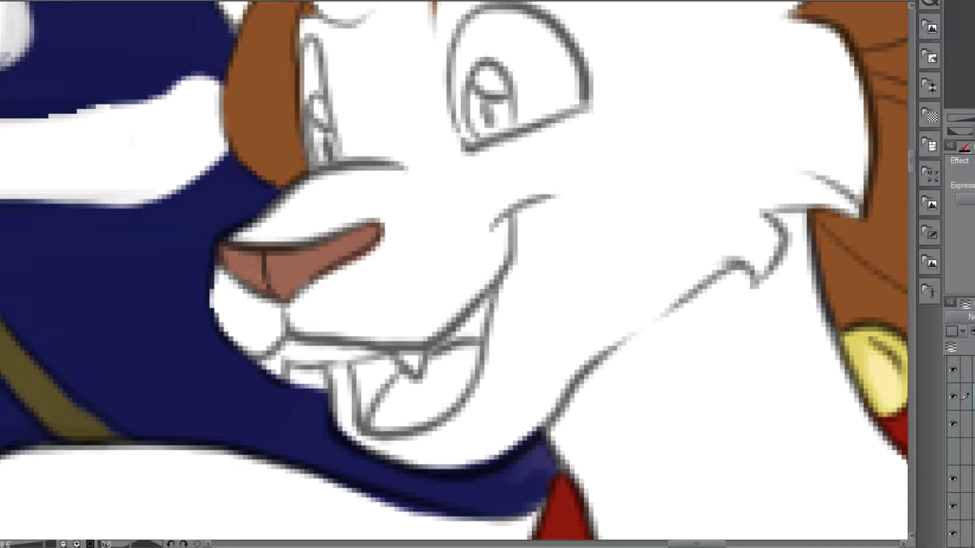
{"action": "left_click_drag", "start_coordinate": [492, 294], "coordinate": [440, 414]}
{"action": "mouse_move", "coordinate": [504, 276]}
{"action": "left_mouse_down"}
{"action": "mouse_move", "coordinate": [489, 338]}
{"action": "mouse_move", "coordinate": [447, 419]}
{"action": "left_mouse_up"}
{"action": "mouse_move", "coordinate": [284, 302]}
{"action": "left_mouse_down"}
{"action": "mouse_move", "coordinate": [269, 353]}
{"action": "mouse_move", "coordinate": [457, 307]}
{"action": "mouse_move", "coordinate": [501, 268]}
{"action": "left_mouse_up"}
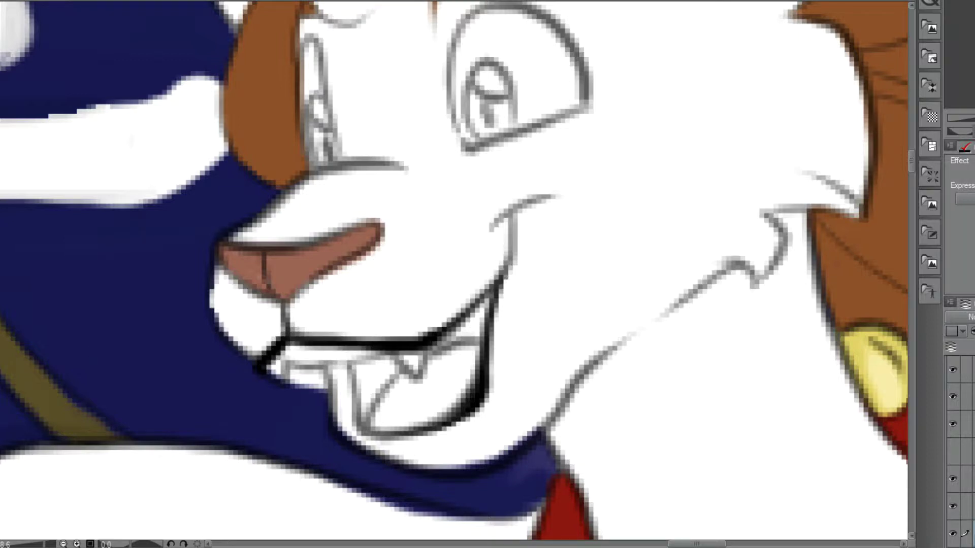
Fill the inside of the mouth with maroon and the tongue with pink, and clean up around the front fang.
{"action": "scroll", "coordinate": [421, 333], "scroll_direction": "up", "scroll_amount": 1}
{"action": "mouse_move", "coordinate": [436, 362]}
{"action": "left_mouse_down"}
{"action": "mouse_move", "coordinate": [461, 331]}
{"action": "mouse_move", "coordinate": [482, 358]}
{"action": "left_mouse_up"}
{"action": "mouse_move", "coordinate": [381, 364]}
{"action": "left_mouse_down"}
{"action": "mouse_move", "coordinate": [394, 383]}
{"action": "mouse_move", "coordinate": [356, 427]}
{"action": "mouse_move", "coordinate": [350, 386]}
{"action": "mouse_move", "coordinate": [371, 376]}
{"action": "left_mouse_up"}
{"action": "mouse_move", "coordinate": [246, 406]}
{"action": "left_mouse_down"}
{"action": "mouse_move", "coordinate": [289, 391]}
{"action": "mouse_move", "coordinate": [256, 366]}
{"action": "left_mouse_up"}
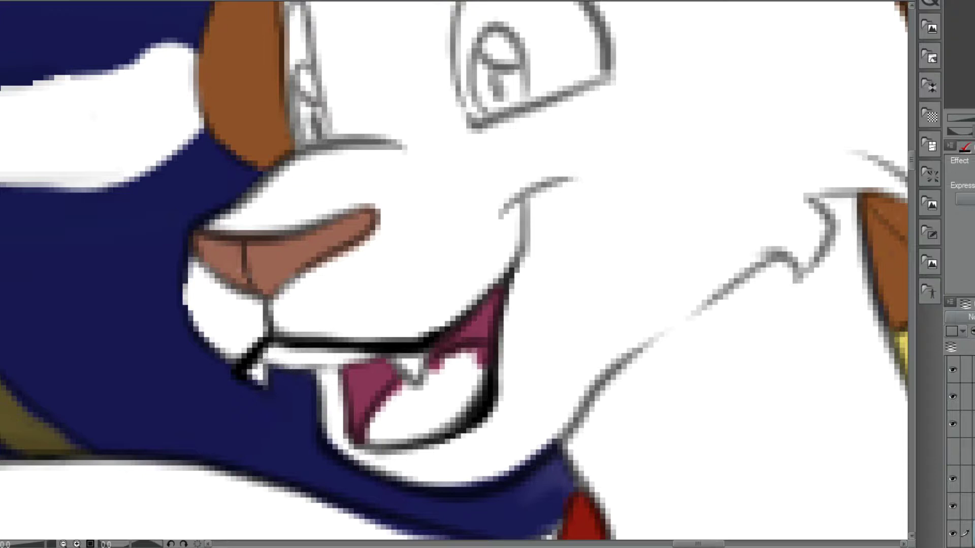
{"action": "mouse_move", "coordinate": [409, 411]}
{"action": "left_mouse_down"}
{"action": "mouse_move", "coordinate": [470, 357]}
{"action": "mouse_move", "coordinate": [386, 401]}
{"action": "mouse_move", "coordinate": [372, 431]}
{"action": "mouse_move", "coordinate": [438, 383]}
{"action": "left_mouse_up"}
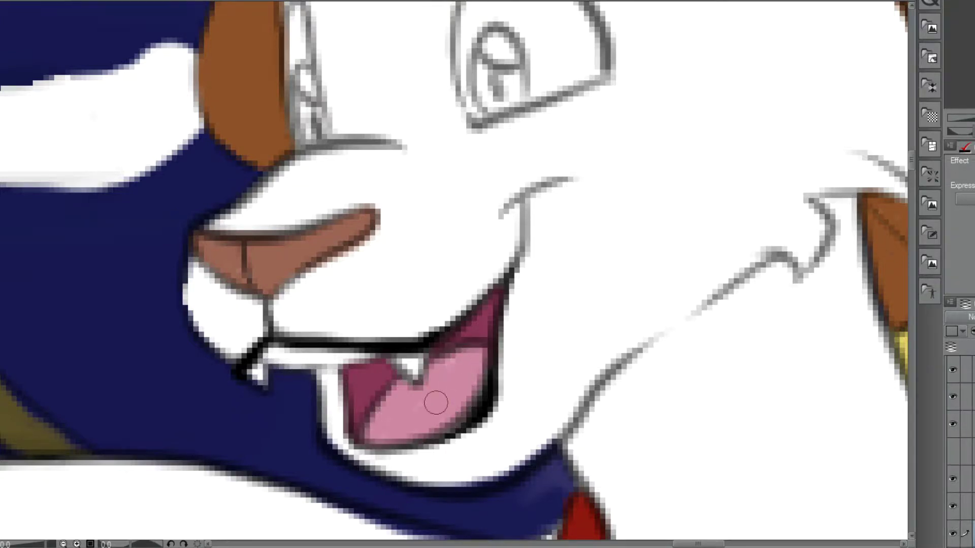
Colour the irises of both eyes orange.
{"action": "scroll", "coordinate": [399, 409], "scroll_direction": "down", "scroll_amount": 2}
{"action": "scroll", "coordinate": [396, 198], "scroll_direction": "up", "scroll_amount": 1}
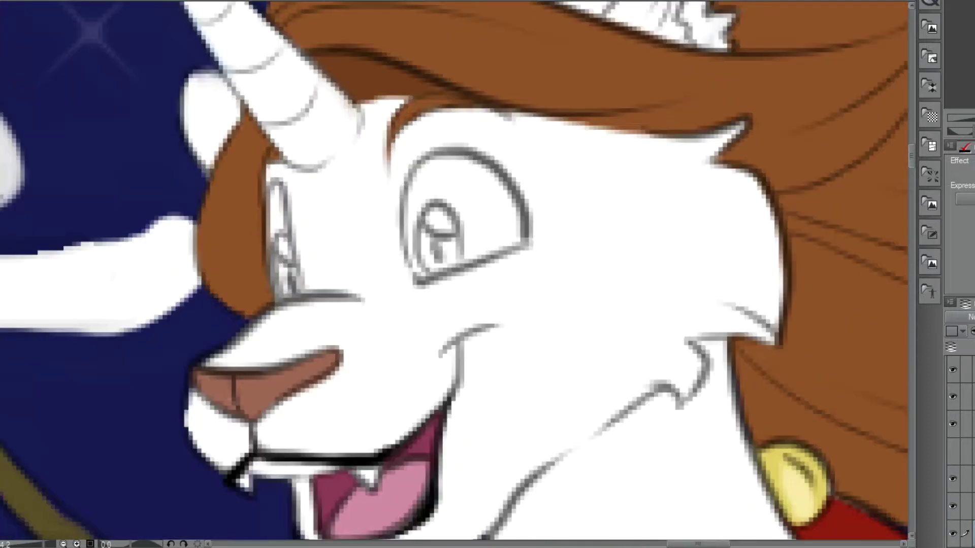
{"action": "mouse_move", "coordinate": [437, 251]}
{"action": "left_mouse_down"}
{"action": "mouse_move", "coordinate": [435, 259]}
{"action": "mouse_move", "coordinate": [421, 234]}
{"action": "mouse_move", "coordinate": [436, 237]}
{"action": "left_mouse_up"}
{"action": "mouse_move", "coordinate": [285, 272]}
{"action": "left_mouse_down"}
{"action": "mouse_move", "coordinate": [289, 292]}
{"action": "mouse_move", "coordinate": [293, 273]}
{"action": "left_mouse_up"}
{"action": "scroll", "coordinate": [444, 244], "scroll_direction": "up", "scroll_amount": 2}
{"action": "left_click_drag", "start_coordinate": [439, 253], "coordinate": [447, 234]}
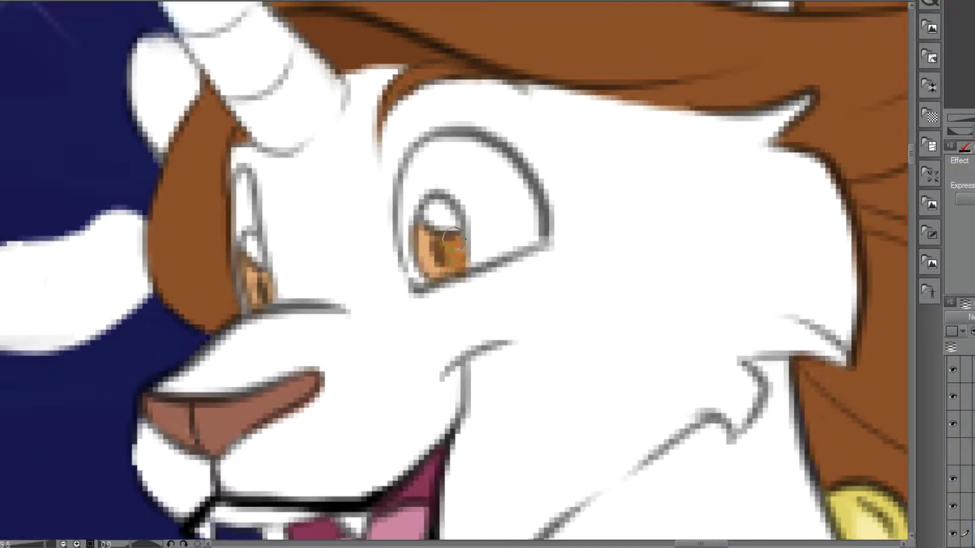
{"action": "left_click_drag", "start_coordinate": [247, 280], "coordinate": [253, 264]}
Thicken the upper eyelid lines of both eyes in black.
{"action": "mouse_move", "coordinate": [528, 210]}
{"action": "left_mouse_down"}
{"action": "mouse_move", "coordinate": [528, 165]}
{"action": "mouse_move", "coordinate": [399, 149]}
{"action": "left_mouse_up"}
{"action": "mouse_move", "coordinate": [259, 218]}
{"action": "left_mouse_down"}
{"action": "mouse_move", "coordinate": [243, 170]}
{"action": "mouse_move", "coordinate": [229, 214]}
{"action": "left_mouse_up"}
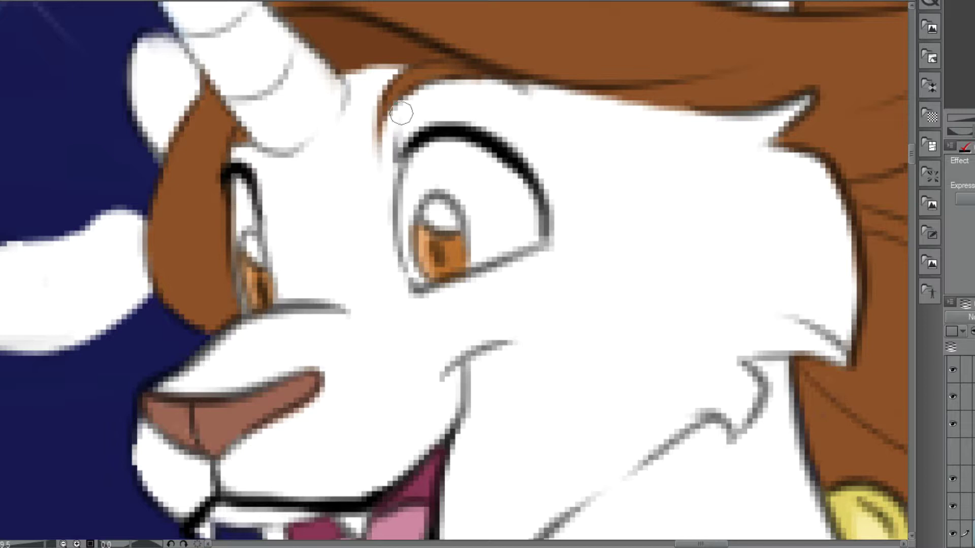
{"action": "scroll", "coordinate": [401, 114], "scroll_direction": "down", "scroll_amount": 5}
{"action": "left_click_drag", "start_coordinate": [450, 386], "coordinate": [547, 273]}
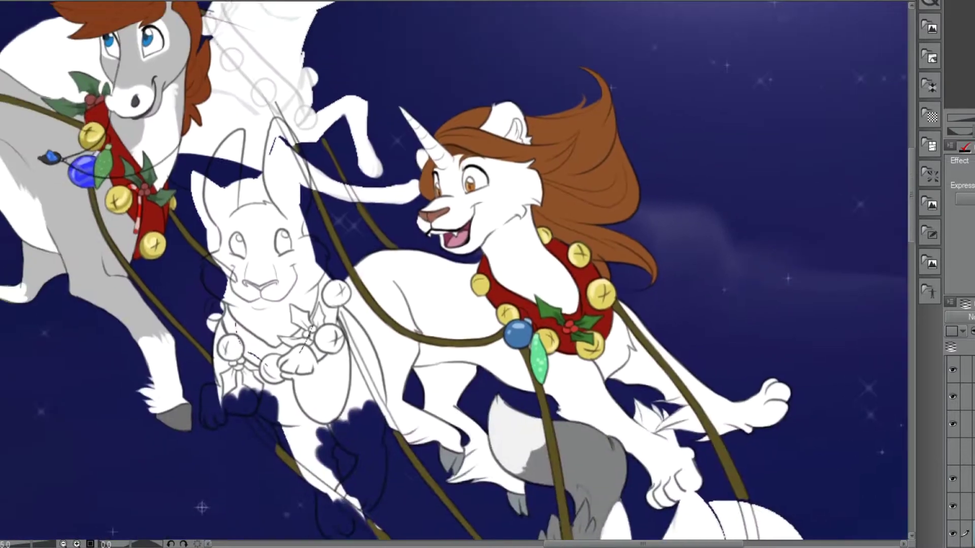
Draw a holly sprig with pointed leaves and three round berries between the two uppermost bells on the collar.
{"action": "scroll", "coordinate": [685, 274], "scroll_direction": "up", "scroll_amount": 3}
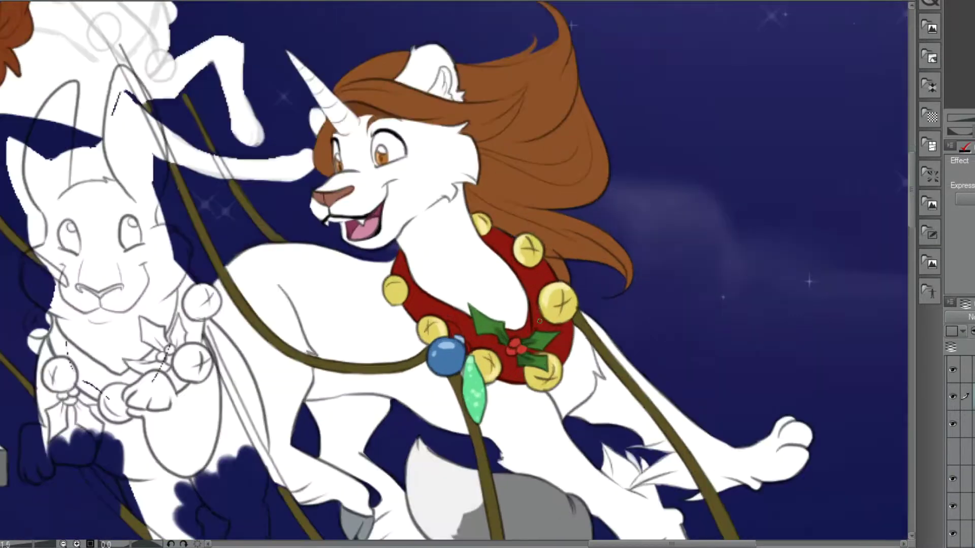
{"action": "scroll", "coordinate": [539, 321], "scroll_direction": "up", "scroll_amount": 2}
{"action": "mouse_move", "coordinate": [469, 181]}
{"action": "left_mouse_down"}
{"action": "mouse_move", "coordinate": [468, 69]}
{"action": "mouse_move", "coordinate": [457, 172]}
{"action": "mouse_move", "coordinate": [389, 127]}
{"action": "left_mouse_up"}
{"action": "scroll", "coordinate": [420, 120], "scroll_direction": "up", "scroll_amount": 1}
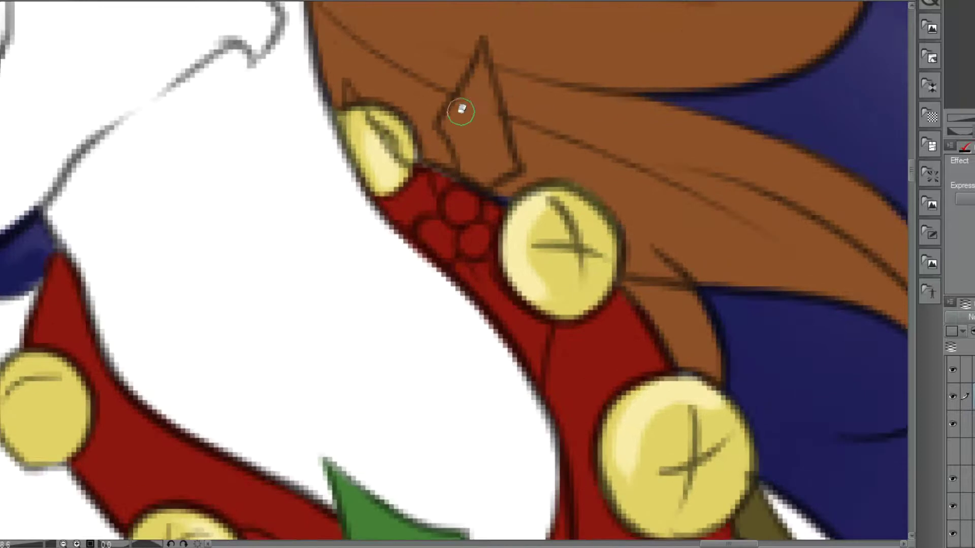
Colour the upper holly sprig's leaves green and its three berries pink.
{"action": "mouse_move", "coordinate": [466, 199]}
{"action": "left_mouse_down"}
{"action": "mouse_move", "coordinate": [458, 259]}
{"action": "mouse_move", "coordinate": [508, 299]}
{"action": "mouse_move", "coordinate": [541, 376]}
{"action": "left_mouse_up"}
{"action": "left_click", "coordinate": [477, 181]}
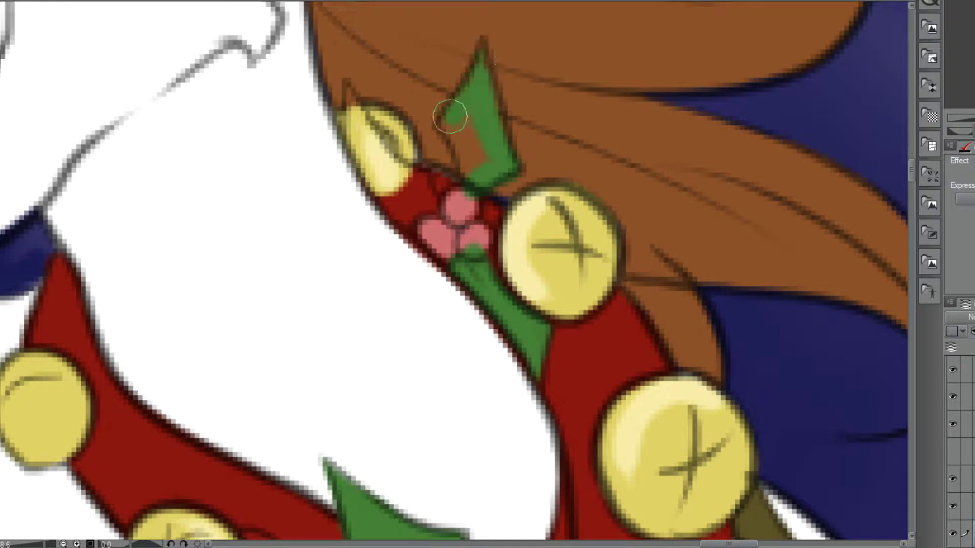
{"action": "mouse_move", "coordinate": [401, 198]}
{"action": "left_mouse_down"}
{"action": "mouse_move", "coordinate": [381, 170]}
{"action": "mouse_move", "coordinate": [410, 200]}
{"action": "mouse_move", "coordinate": [355, 101]}
{"action": "mouse_move", "coordinate": [431, 204]}
{"action": "left_mouse_up"}
{"action": "mouse_move", "coordinate": [453, 257]}
{"action": "left_mouse_down"}
{"action": "mouse_move", "coordinate": [496, 298]}
{"action": "mouse_move", "coordinate": [480, 264]}
{"action": "left_mouse_up"}
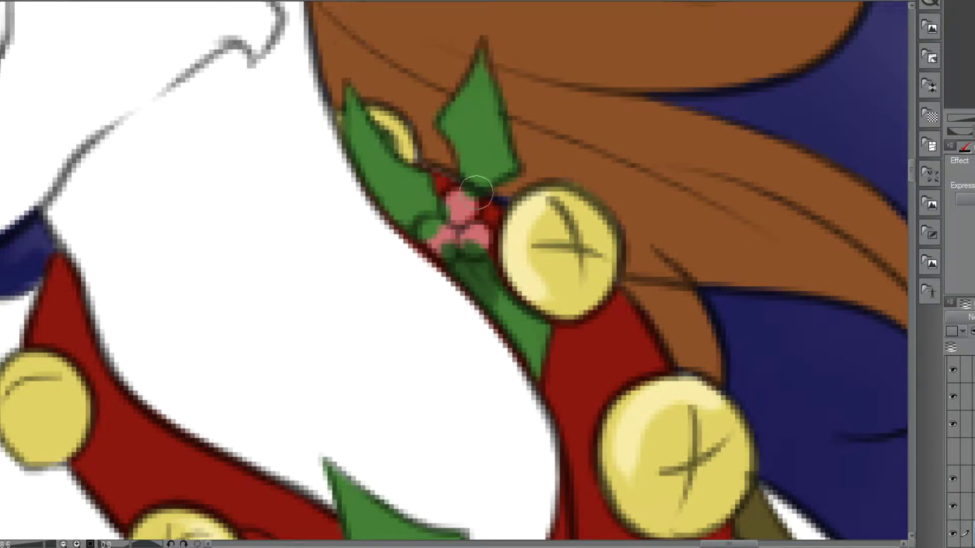
Shade the upper sprig's leaves with darker green near the centre and repaint its berries red.
{"action": "left_click_drag", "start_coordinate": [476, 192], "coordinate": [465, 148]}
{"action": "left_click_drag", "start_coordinate": [434, 218], "coordinate": [423, 176]}
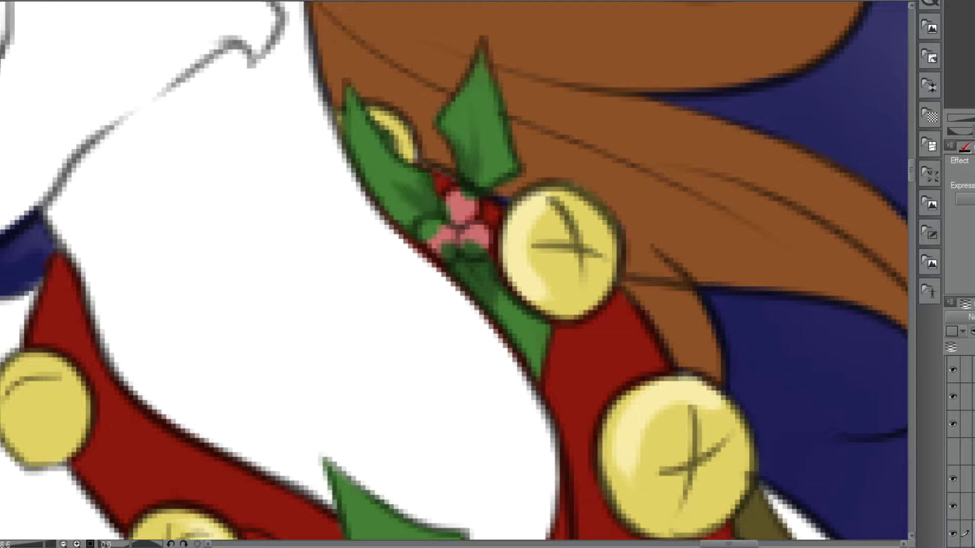
{"action": "left_click_drag", "start_coordinate": [468, 231], "coordinate": [469, 241]}
{"action": "left_click_drag", "start_coordinate": [466, 203], "coordinate": [446, 252]}
{"action": "scroll", "coordinate": [314, 246], "scroll_direction": "down", "scroll_amount": 5}
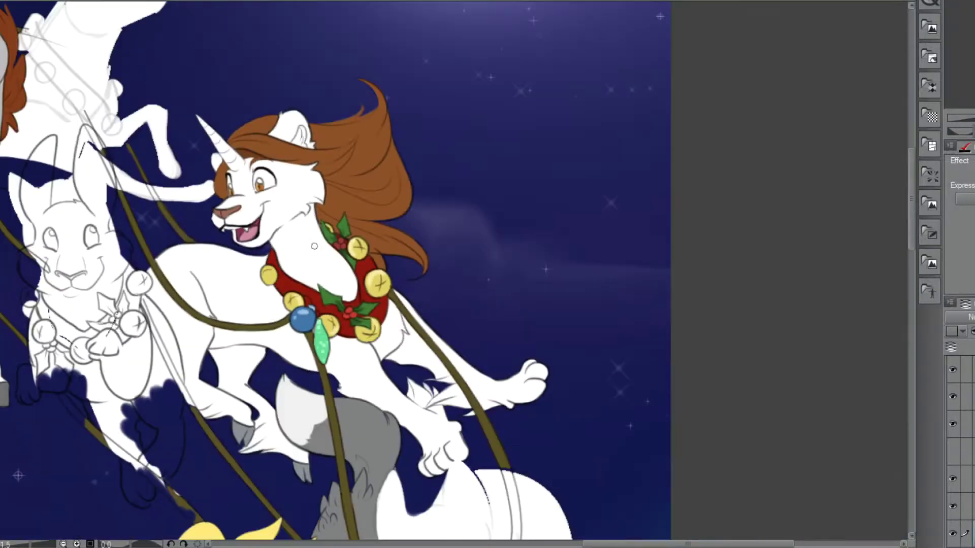
{"action": "left_click_drag", "start_coordinate": [314, 246], "coordinate": [771, 349]}
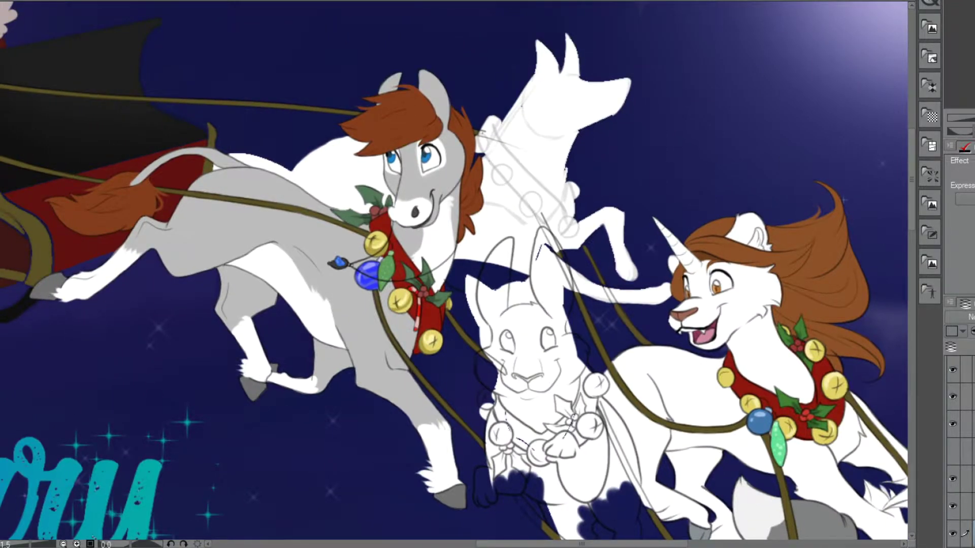
{"action": "left_click_drag", "start_coordinate": [771, 348], "coordinate": [612, 280]}
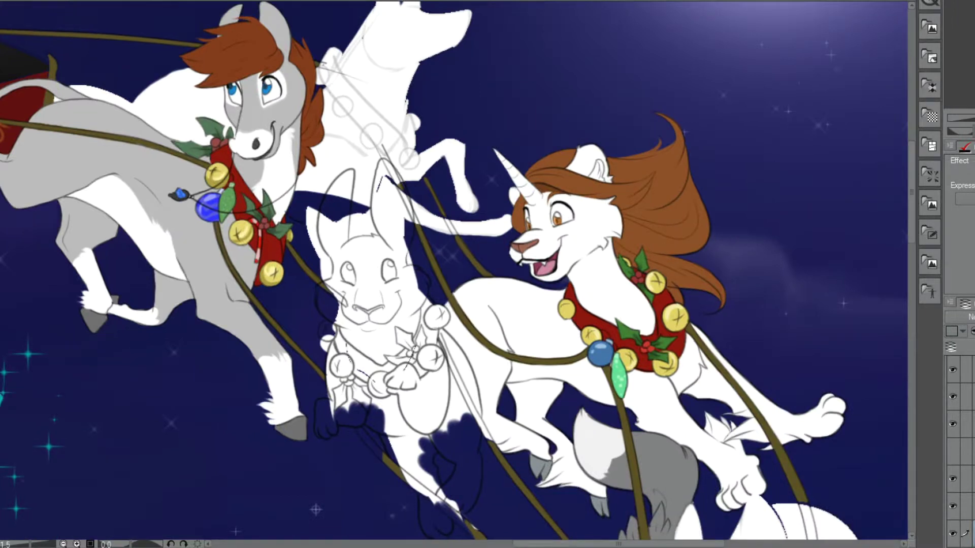
Paint the harness strap olive brown from the rabbit's belly, across its hind legs, down to the yellow creature's hair.
{"action": "left_click_drag", "start_coordinate": [406, 477], "coordinate": [368, 162]}
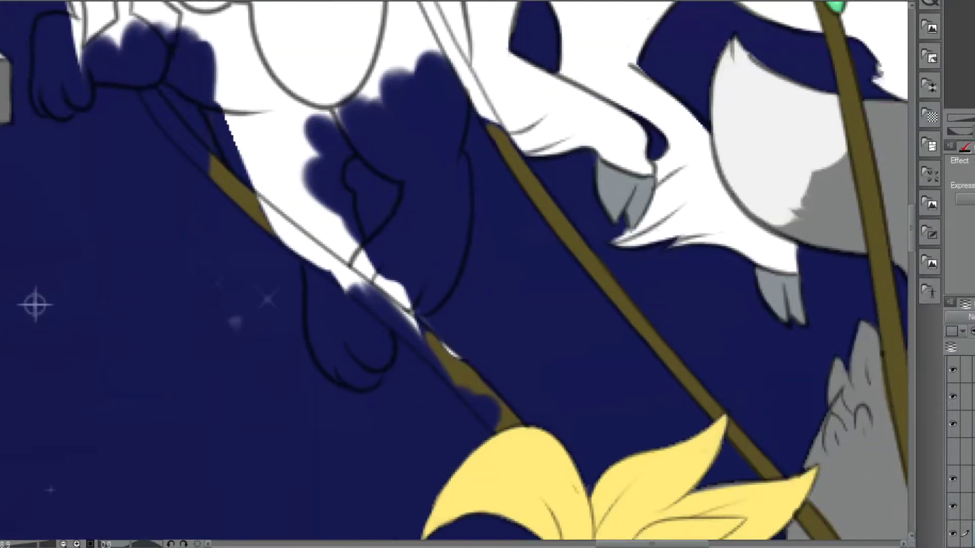
{"action": "scroll", "coordinate": [528, 436], "scroll_direction": "up", "scroll_amount": 1}
{"action": "mouse_move", "coordinate": [480, 399]}
{"action": "left_mouse_down"}
{"action": "mouse_move", "coordinate": [496, 427]}
{"action": "mouse_move", "coordinate": [168, 137]}
{"action": "mouse_move", "coordinate": [442, 350]}
{"action": "left_mouse_up"}
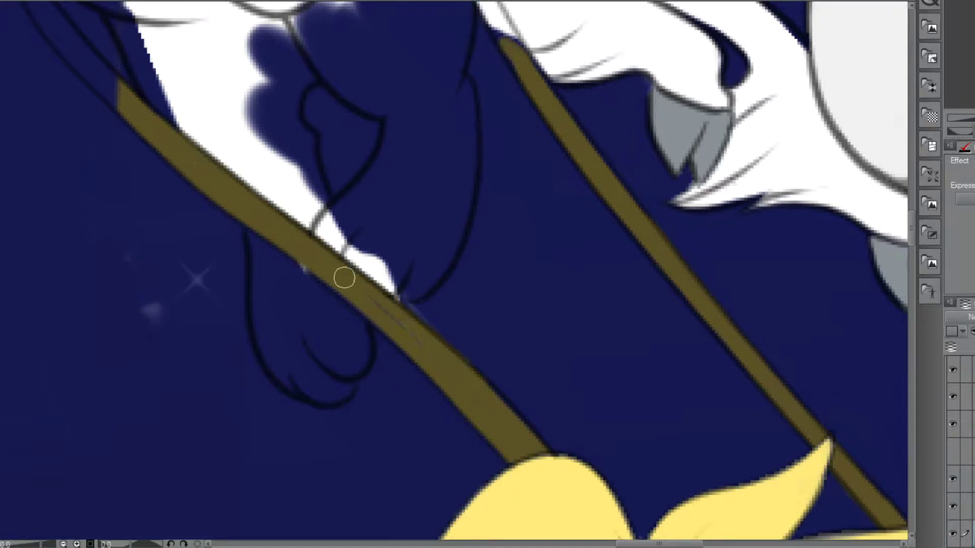
{"action": "scroll", "coordinate": [510, 300], "scroll_direction": "up", "scroll_amount": 5}
{"action": "mouse_move", "coordinate": [509, 300]}
{"action": "left_mouse_down"}
{"action": "mouse_move", "coordinate": [518, 309]}
{"action": "mouse_move", "coordinate": [373, 20]}
{"action": "mouse_move", "coordinate": [472, 231]}
{"action": "left_mouse_up"}
{"action": "mouse_move", "coordinate": [119, 350]}
{"action": "left_mouse_down"}
{"action": "mouse_move", "coordinate": [24, 231]}
{"action": "mouse_move", "coordinate": [67, 292]}
{"action": "left_mouse_up"}
{"action": "mouse_move", "coordinate": [110, 352]}
{"action": "left_mouse_down"}
{"action": "mouse_move", "coordinate": [206, 437]}
{"action": "mouse_move", "coordinate": [52, 307]}
{"action": "mouse_move", "coordinate": [121, 378]}
{"action": "left_mouse_up"}
{"action": "scroll", "coordinate": [149, 442], "scroll_direction": "up", "scroll_amount": 1}
{"action": "scroll", "coordinate": [129, 359], "scroll_direction": "down", "scroll_amount": 4}
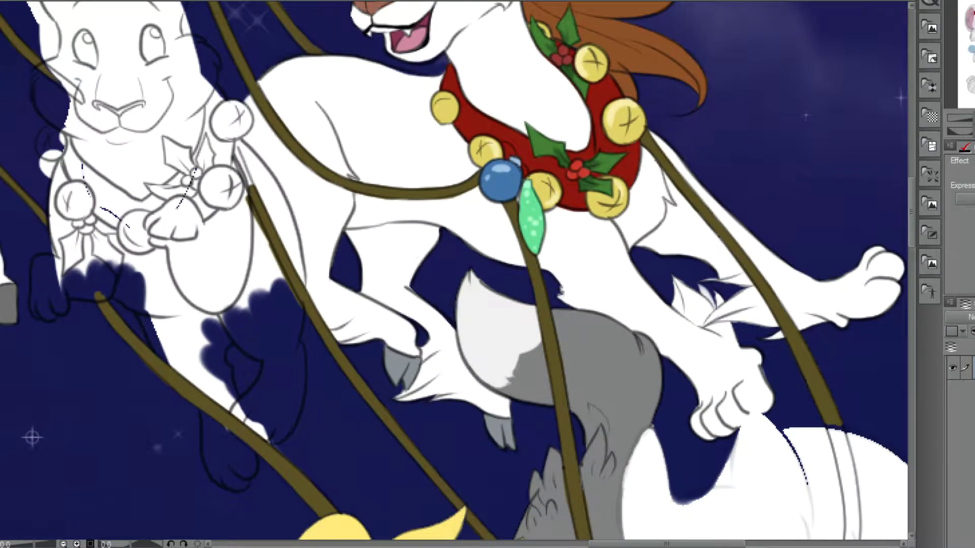
Fill the rabbit's hind legs, flank, back and raised front paw with flat brown.
{"action": "scroll", "coordinate": [221, 290], "scroll_direction": "up", "scroll_amount": 2}
{"action": "mouse_move", "coordinate": [229, 295]}
{"action": "left_mouse_down"}
{"action": "mouse_move", "coordinate": [305, 403]}
{"action": "mouse_move", "coordinate": [383, 331]}
{"action": "mouse_move", "coordinate": [381, 292]}
{"action": "mouse_move", "coordinate": [282, 122]}
{"action": "mouse_move", "coordinate": [320, 279]}
{"action": "mouse_move", "coordinate": [242, 266]}
{"action": "mouse_move", "coordinate": [101, 152]}
{"action": "mouse_move", "coordinate": [203, 31]}
{"action": "mouse_move", "coordinate": [271, 83]}
{"action": "left_mouse_up"}
{"action": "mouse_move", "coordinate": [389, 254]}
{"action": "left_mouse_down"}
{"action": "mouse_move", "coordinate": [393, 274]}
{"action": "mouse_move", "coordinate": [315, 56]}
{"action": "mouse_move", "coordinate": [350, 142]}
{"action": "mouse_move", "coordinate": [361, 203]}
{"action": "left_mouse_up"}
{"action": "left_click_drag", "start_coordinate": [291, 372], "coordinate": [371, 298]}
{"action": "scroll", "coordinate": [370, 298], "scroll_direction": "up", "scroll_amount": 2}
{"action": "mouse_move", "coordinate": [383, 332]}
{"action": "left_mouse_down"}
{"action": "mouse_move", "coordinate": [341, 200]}
{"action": "mouse_move", "coordinate": [333, 117]}
{"action": "mouse_move", "coordinate": [373, 345]}
{"action": "mouse_move", "coordinate": [208, 203]}
{"action": "mouse_move", "coordinate": [116, 51]}
{"action": "mouse_move", "coordinate": [243, 101]}
{"action": "mouse_move", "coordinate": [264, 203]}
{"action": "left_mouse_up"}
{"action": "mouse_move", "coordinate": [492, 199]}
{"action": "left_mouse_down"}
{"action": "mouse_move", "coordinate": [435, 305]}
{"action": "mouse_move", "coordinate": [447, 367]}
{"action": "mouse_move", "coordinate": [525, 254]}
{"action": "mouse_move", "coordinate": [359, 492]}
{"action": "mouse_move", "coordinate": [341, 494]}
{"action": "mouse_move", "coordinate": [317, 412]}
{"action": "mouse_move", "coordinate": [342, 406]}
{"action": "mouse_move", "coordinate": [365, 438]}
{"action": "mouse_move", "coordinate": [322, 352]}
{"action": "left_mouse_up"}
{"action": "scroll", "coordinate": [322, 352], "scroll_direction": "down", "scroll_amount": 1}
{"action": "mouse_move", "coordinate": [450, 241]}
{"action": "left_mouse_down"}
{"action": "mouse_move", "coordinate": [515, 334]}
{"action": "mouse_move", "coordinate": [791, 490]}
{"action": "left_mouse_up"}
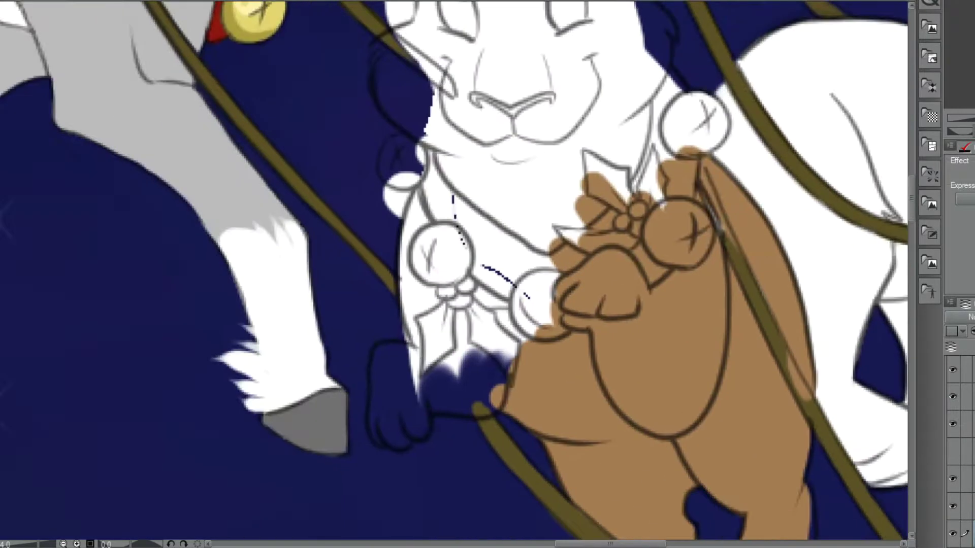
Fill the rabbit's lowered front leg, shoulder and the chest around the bow with the same brown.
{"action": "scroll", "coordinate": [389, 437], "scroll_direction": "up", "scroll_amount": 2}
{"action": "mouse_move", "coordinate": [424, 361]}
{"action": "left_mouse_down"}
{"action": "mouse_move", "coordinate": [428, 419]}
{"action": "mouse_move", "coordinate": [386, 345]}
{"action": "mouse_move", "coordinate": [562, 370]}
{"action": "mouse_move", "coordinate": [521, 194]}
{"action": "mouse_move", "coordinate": [437, 285]}
{"action": "mouse_move", "coordinate": [432, 132]}
{"action": "mouse_move", "coordinate": [457, 46]}
{"action": "mouse_move", "coordinate": [432, 198]}
{"action": "left_mouse_up"}
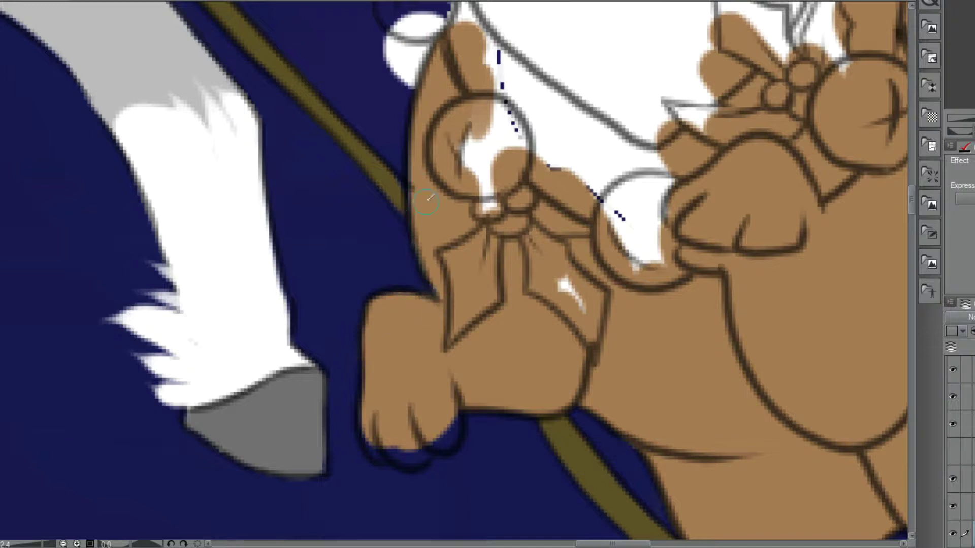
{"action": "left_click_drag", "start_coordinate": [655, 267], "coordinate": [574, 169]}
{"action": "scroll", "coordinate": [617, 226], "scroll_direction": "down", "scroll_amount": 2}
Fill the rabbit's upper chest, cheeks and muzzle and the base of one ear with flat brown.
{"action": "left_click_drag", "start_coordinate": [617, 203], "coordinate": [533, 453]}
{"action": "scroll", "coordinate": [643, 245], "scroll_direction": "up", "scroll_amount": 1}
{"action": "mouse_move", "coordinate": [579, 206]}
{"action": "left_mouse_down"}
{"action": "mouse_move", "coordinate": [607, 195]}
{"action": "mouse_move", "coordinate": [660, 234]}
{"action": "mouse_move", "coordinate": [655, 290]}
{"action": "mouse_move", "coordinate": [568, 274]}
{"action": "mouse_move", "coordinate": [493, 420]}
{"action": "mouse_move", "coordinate": [421, 428]}
{"action": "mouse_move", "coordinate": [387, 386]}
{"action": "left_mouse_up"}
{"action": "left_click_drag", "start_coordinate": [571, 236], "coordinate": [612, 282]}
{"action": "left_click_drag", "start_coordinate": [621, 226], "coordinate": [625, 258]}
{"action": "scroll", "coordinate": [582, 124], "scroll_direction": "up", "scroll_amount": 1}
{"action": "mouse_move", "coordinate": [580, 170]}
{"action": "left_mouse_down"}
{"action": "mouse_move", "coordinate": [552, 93]}
{"action": "mouse_move", "coordinate": [582, 198]}
{"action": "mouse_move", "coordinate": [581, 131]}
{"action": "mouse_move", "coordinate": [507, 274]}
{"action": "mouse_move", "coordinate": [439, 245]}
{"action": "mouse_move", "coordinate": [269, 318]}
{"action": "mouse_move", "coordinate": [279, 400]}
{"action": "mouse_move", "coordinate": [246, 379]}
{"action": "mouse_move", "coordinate": [274, 286]}
{"action": "mouse_move", "coordinate": [242, 299]}
{"action": "mouse_move", "coordinate": [233, 360]}
{"action": "mouse_move", "coordinate": [283, 422]}
{"action": "left_mouse_up"}
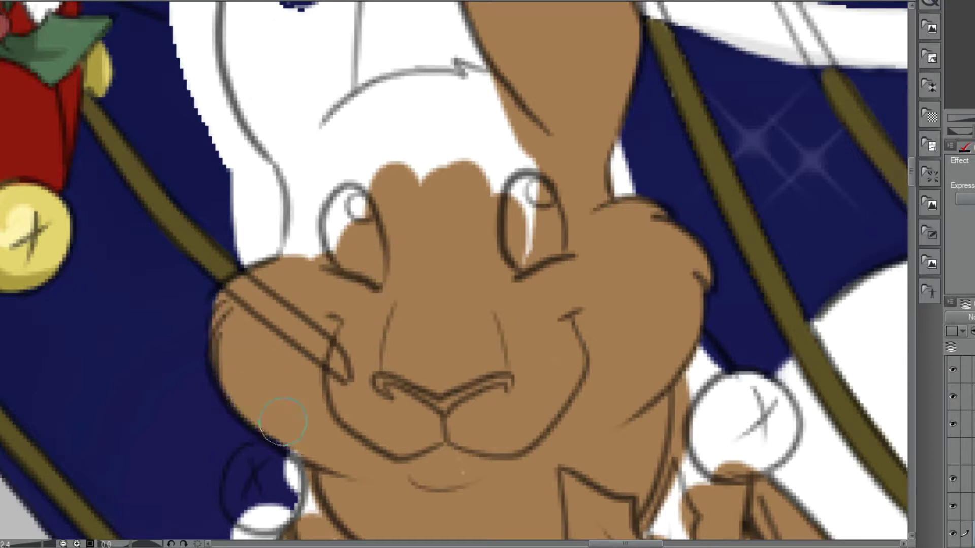
Fill the rabbit's forehead, eye areas and both long ears up to their tips with brown.
{"action": "mouse_move", "coordinate": [460, 167]}
{"action": "left_mouse_down"}
{"action": "mouse_move", "coordinate": [472, 77]}
{"action": "mouse_move", "coordinate": [392, 92]}
{"action": "mouse_move", "coordinate": [322, 173]}
{"action": "mouse_move", "coordinate": [264, 117]}
{"action": "mouse_move", "coordinate": [244, 15]}
{"action": "mouse_move", "coordinate": [346, 76]}
{"action": "mouse_move", "coordinate": [348, 215]}
{"action": "left_mouse_up"}
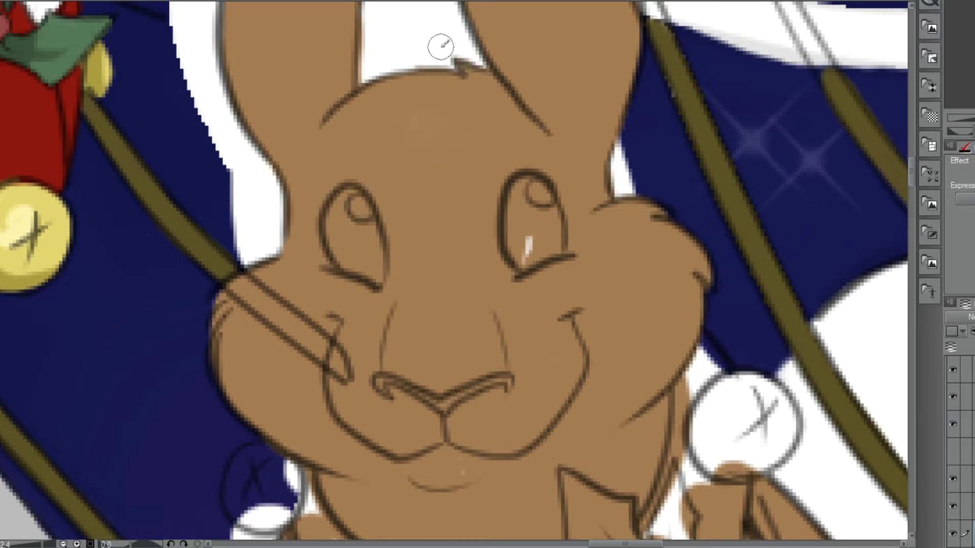
{"action": "scroll", "coordinate": [308, 319], "scroll_direction": "down", "scroll_amount": 2}
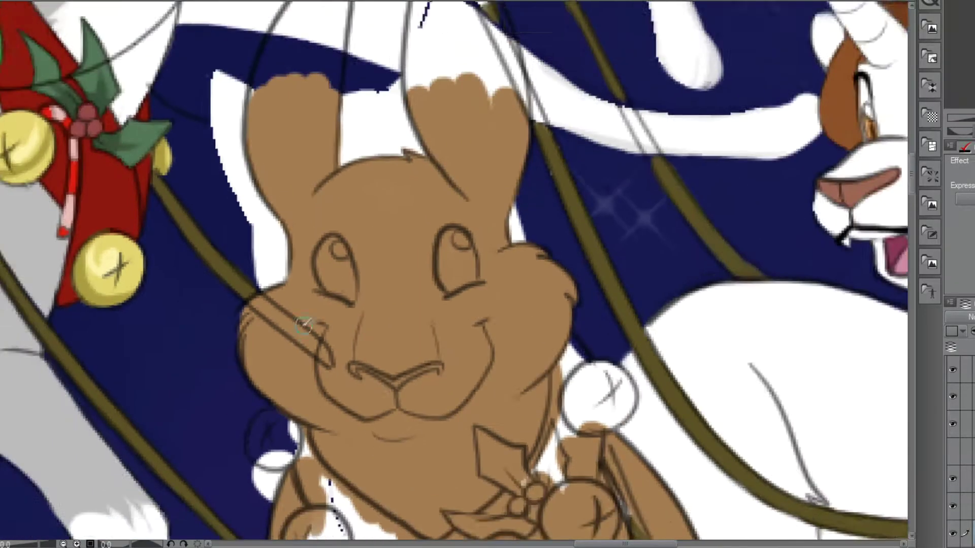
{"action": "left_click_drag", "start_coordinate": [542, 168], "coordinate": [619, 312]}
{"action": "scroll", "coordinate": [493, 375], "scroll_direction": "up", "scroll_amount": 1}
{"action": "scroll", "coordinate": [493, 226], "scroll_direction": "up", "scroll_amount": 2}
{"action": "mouse_move", "coordinate": [528, 271]}
{"action": "left_mouse_down"}
{"action": "mouse_move", "coordinate": [520, 200]}
{"action": "mouse_move", "coordinate": [577, 287]}
{"action": "mouse_move", "coordinate": [483, 92]}
{"action": "mouse_move", "coordinate": [431, 285]}
{"action": "mouse_move", "coordinate": [503, 132]}
{"action": "left_mouse_up"}
{"action": "mouse_move", "coordinate": [321, 280]}
{"action": "left_mouse_down"}
{"action": "mouse_move", "coordinate": [330, 109]}
{"action": "mouse_move", "coordinate": [251, 218]}
{"action": "mouse_move", "coordinate": [265, 322]}
{"action": "left_mouse_up"}
{"action": "scroll", "coordinate": [290, 369], "scroll_direction": "down", "scroll_amount": 3}
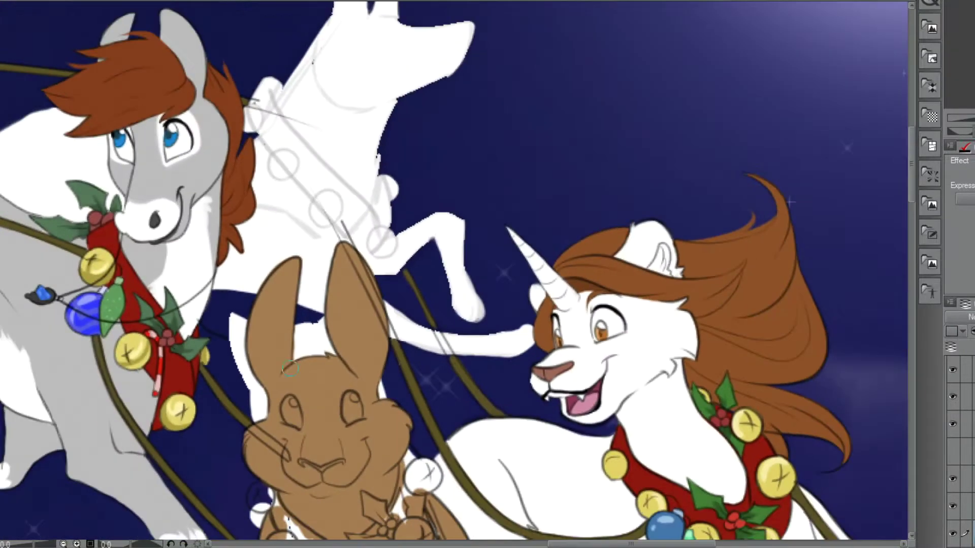
Erase the white base outside the rabbit's horse-side ear and the stray line beside the horse's holly leaf.
{"action": "mouse_move", "coordinate": [207, 388]}
{"action": "left_mouse_down"}
{"action": "mouse_move", "coordinate": [381, 162]}
{"action": "mouse_move", "coordinate": [416, 197]}
{"action": "left_mouse_up"}
{"action": "left_click", "coordinate": [414, 196], "text": "ctrl+shift"}
{"action": "scroll", "coordinate": [474, 241], "scroll_direction": "up", "scroll_amount": 3}
{"action": "left_click_drag", "start_coordinate": [498, 292], "coordinate": [533, 311]}
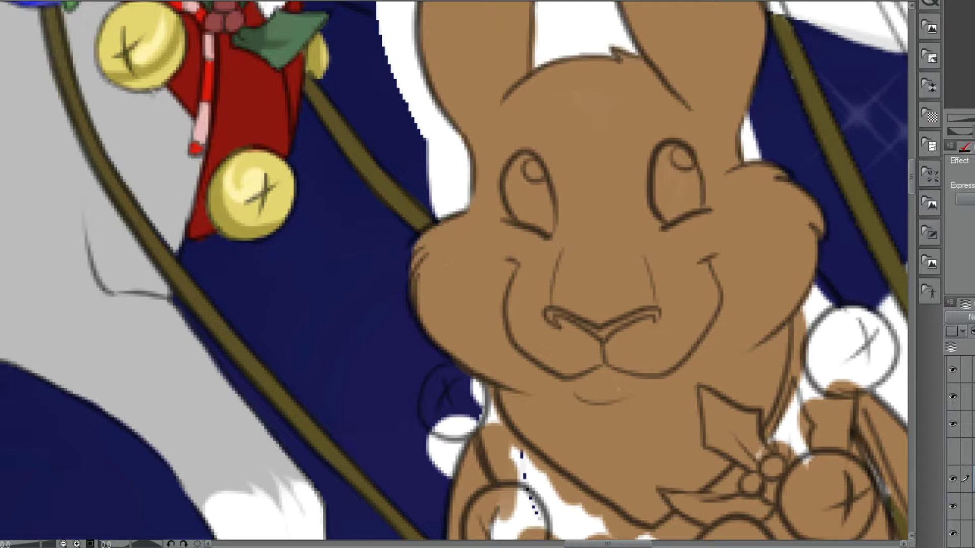
{"action": "scroll", "coordinate": [409, 135], "scroll_direction": "up", "scroll_amount": 1}
{"action": "mouse_move", "coordinate": [409, 135]}
{"action": "left_mouse_down"}
{"action": "mouse_move", "coordinate": [459, 138]}
{"action": "mouse_move", "coordinate": [395, 146]}
{"action": "mouse_move", "coordinate": [451, 220]}
{"action": "mouse_move", "coordinate": [472, 112]}
{"action": "mouse_move", "coordinate": [450, 22]}
{"action": "mouse_move", "coordinate": [467, 50]}
{"action": "mouse_move", "coordinate": [415, 258]}
{"action": "mouse_move", "coordinate": [412, 386]}
{"action": "left_mouse_up"}
{"action": "mouse_move", "coordinate": [291, 241]}
{"action": "left_mouse_down"}
{"action": "mouse_move", "coordinate": [293, 211]}
{"action": "mouse_move", "coordinate": [284, 225]}
{"action": "mouse_move", "coordinate": [375, 233]}
{"action": "mouse_move", "coordinate": [285, 247]}
{"action": "mouse_move", "coordinate": [284, 273]}
{"action": "mouse_move", "coordinate": [327, 316]}
{"action": "mouse_move", "coordinate": [401, 357]}
{"action": "mouse_move", "coordinate": [299, 272]}
{"action": "mouse_move", "coordinate": [385, 362]}
{"action": "mouse_move", "coordinate": [315, 386]}
{"action": "mouse_move", "coordinate": [304, 417]}
{"action": "left_mouse_up"}
{"action": "scroll", "coordinate": [292, 230], "scroll_direction": "down", "scroll_amount": 3}
{"action": "scroll", "coordinate": [270, 228], "scroll_direction": "up", "scroll_amount": 3}
{"action": "left_click_drag", "start_coordinate": [522, 282], "coordinate": [534, 264]}
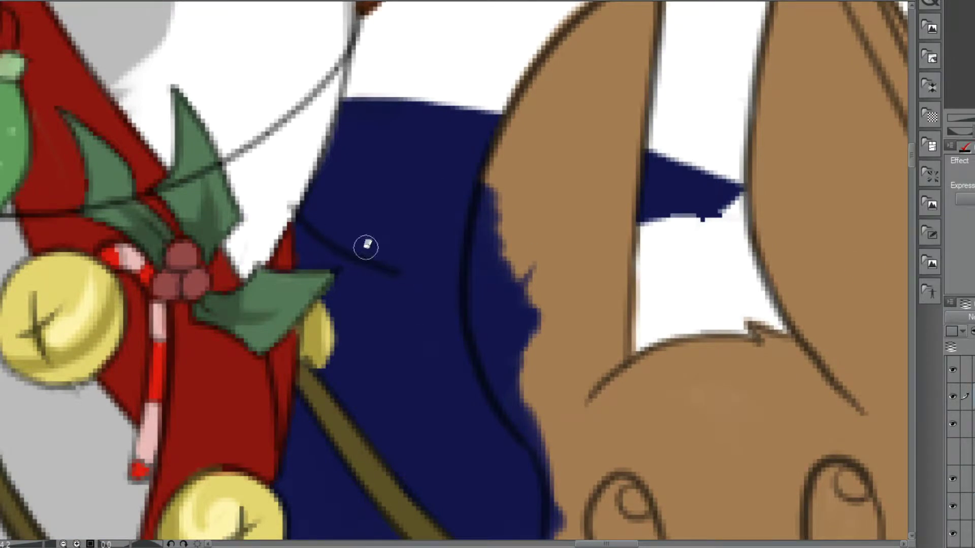
{"action": "scroll", "coordinate": [365, 247], "scroll_direction": "up", "scroll_amount": 1}
{"action": "left_click_drag", "start_coordinate": [356, 250], "coordinate": [300, 222]}
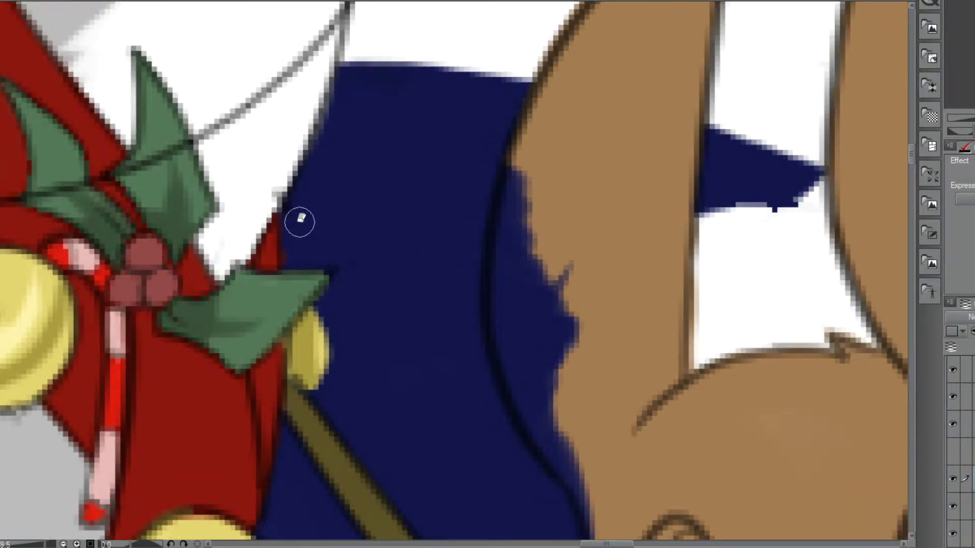
Fill the outer edge of the rabbit's horse-side ear with brown and erase the strap lines crossing the other ear.
{"action": "scroll", "coordinate": [391, 368], "scroll_direction": "down", "scroll_amount": 4}
{"action": "scroll", "coordinate": [519, 418], "scroll_direction": "up", "scroll_amount": 2}
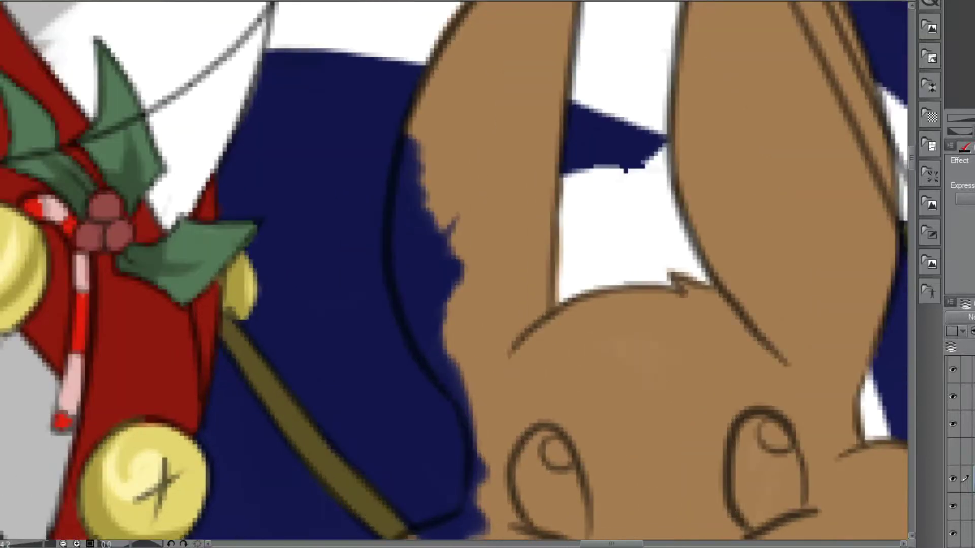
{"action": "mouse_move", "coordinate": [485, 158]}
{"action": "left_mouse_down"}
{"action": "mouse_move", "coordinate": [448, 146]}
{"action": "mouse_move", "coordinate": [441, 281]}
{"action": "mouse_move", "coordinate": [493, 378]}
{"action": "mouse_move", "coordinate": [517, 471]}
{"action": "mouse_move", "coordinate": [499, 382]}
{"action": "mouse_move", "coordinate": [438, 211]}
{"action": "left_mouse_up"}
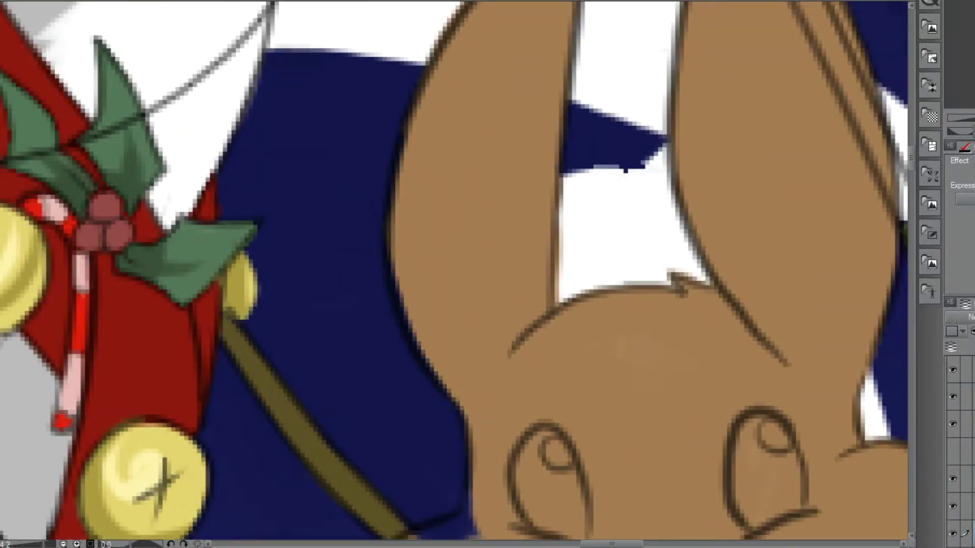
{"action": "scroll", "coordinate": [616, 246], "scroll_direction": "down", "scroll_amount": 2}
{"action": "scroll", "coordinate": [582, 414], "scroll_direction": "down", "scroll_amount": 2}
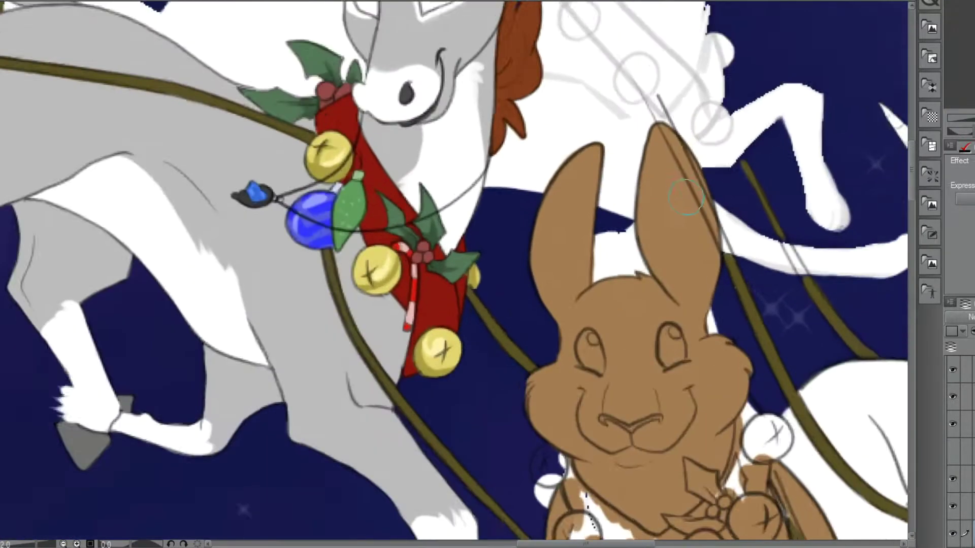
{"action": "scroll", "coordinate": [686, 197], "scroll_direction": "up", "scroll_amount": 2}
{"action": "scroll", "coordinate": [731, 249], "scroll_direction": "up", "scroll_amount": 1}
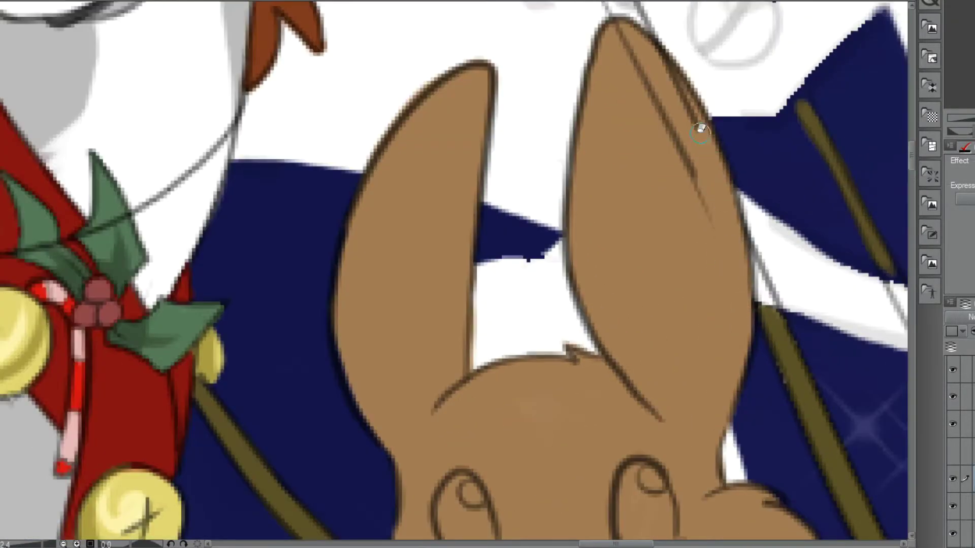
{"action": "left_click_drag", "start_coordinate": [700, 129], "coordinate": [715, 215]}
{"action": "scroll", "coordinate": [653, 130], "scroll_direction": "down", "scroll_amount": 2}
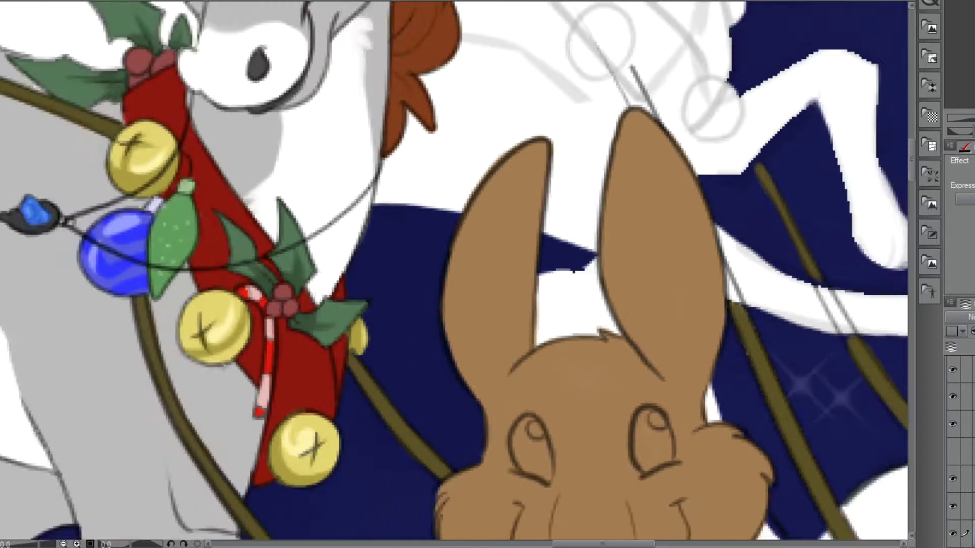
Extend the olive-brown harness strap up to the rabbit's ear and along its flank to the collar bell.
{"action": "scroll", "coordinate": [753, 300], "scroll_direction": "up", "scroll_amount": 3}
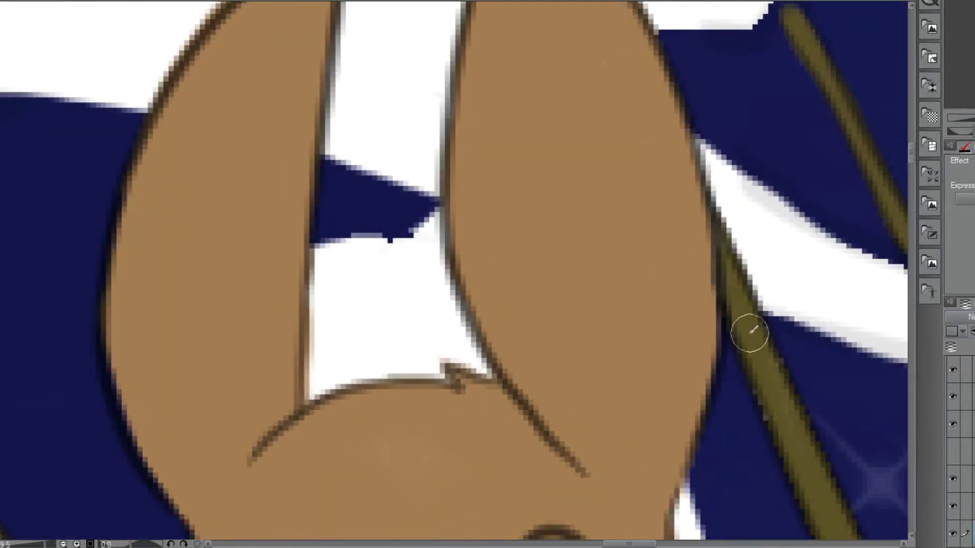
{"action": "scroll", "coordinate": [714, 483], "scroll_direction": "down", "scroll_amount": 3}
{"action": "mouse_move", "coordinate": [714, 482]}
{"action": "left_mouse_down"}
{"action": "mouse_move", "coordinate": [674, 483]}
{"action": "mouse_move", "coordinate": [344, 89]}
{"action": "mouse_move", "coordinate": [319, 404]}
{"action": "mouse_move", "coordinate": [396, 410]}
{"action": "left_mouse_up"}
{"action": "left_click_drag", "start_coordinate": [650, 477], "coordinate": [260, 79]}
{"action": "left_click_drag", "start_coordinate": [533, 315], "coordinate": [376, 234]}
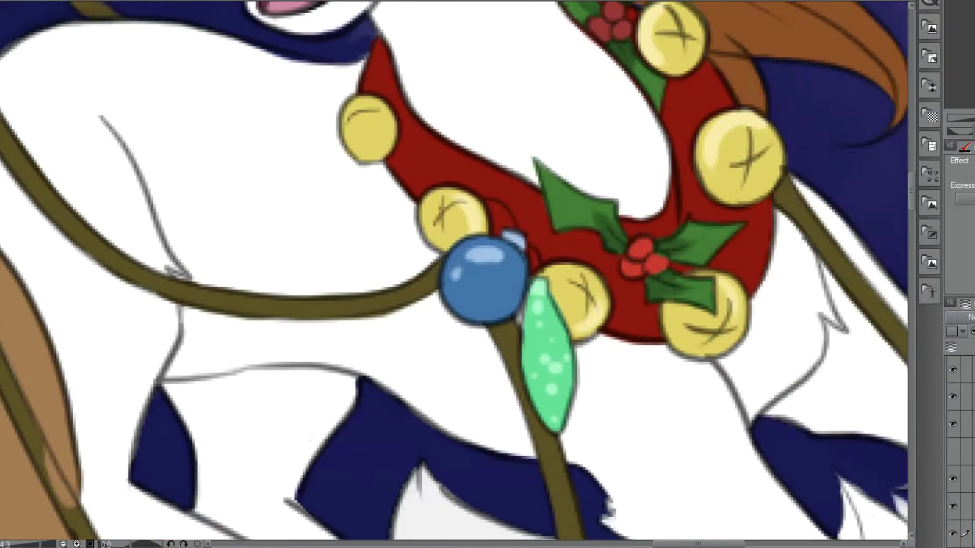
{"action": "left_click_drag", "start_coordinate": [558, 518], "coordinate": [356, 10]}
{"action": "left_click_drag", "start_coordinate": [213, 40], "coordinate": [665, 406]}
{"action": "scroll", "coordinate": [666, 406], "scroll_direction": "up", "scroll_amount": 2}
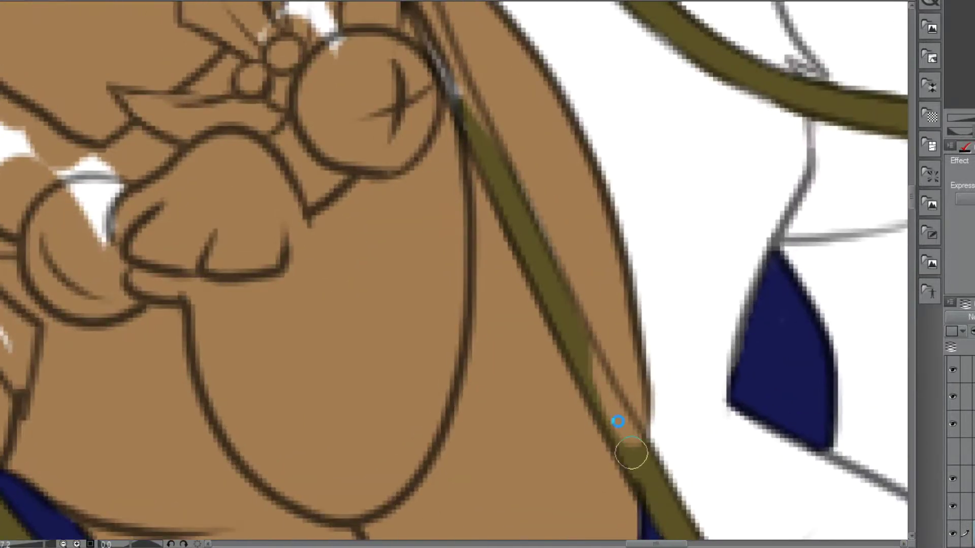
{"action": "left_click_drag", "start_coordinate": [631, 452], "coordinate": [593, 351]}
{"action": "left_click_drag", "start_coordinate": [623, 404], "coordinate": [679, 507]}
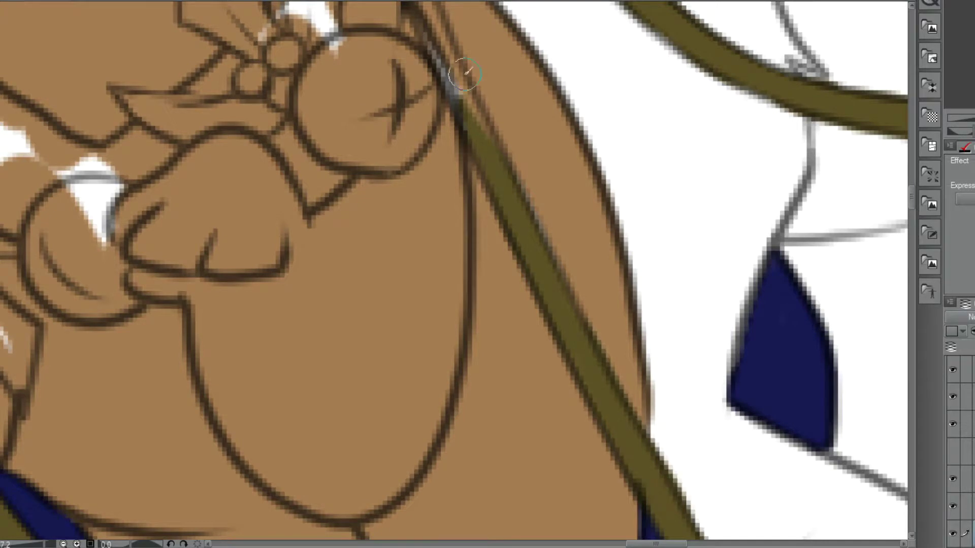
{"action": "left_click_drag", "start_coordinate": [471, 123], "coordinate": [422, 18]}
{"action": "mouse_move", "coordinate": [492, 159]}
{"action": "left_mouse_down"}
{"action": "mouse_move", "coordinate": [416, 11]}
{"action": "mouse_move", "coordinate": [564, 168]}
{"action": "mouse_move", "coordinate": [502, 127]}
{"action": "left_mouse_up"}
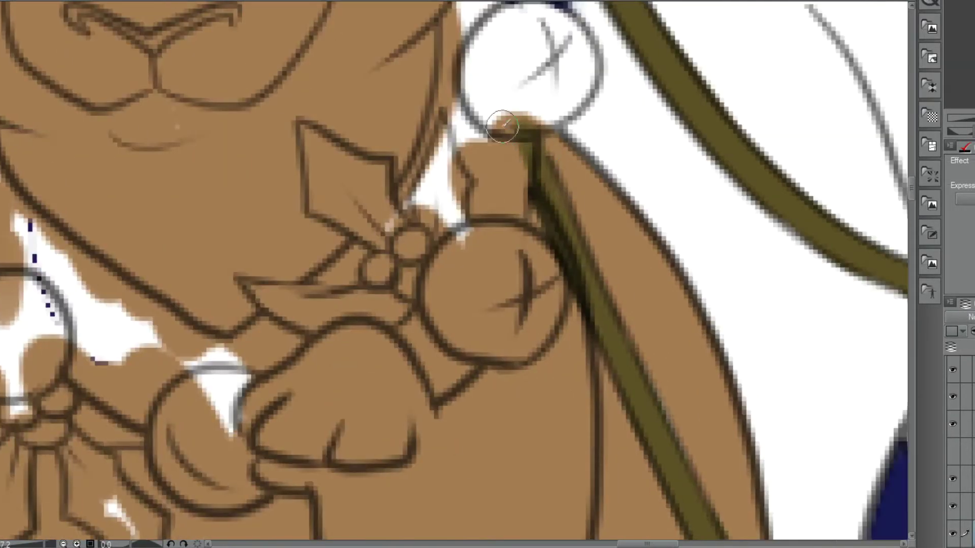
Paint the toes and rear edge of the rabbit's raised hind foot pale pink.
{"action": "scroll", "coordinate": [464, 238], "scroll_direction": "down", "scroll_amount": 3}
{"action": "scroll", "coordinate": [378, 461], "scroll_direction": "up", "scroll_amount": 1}
{"action": "scroll", "coordinate": [379, 460], "scroll_direction": "up", "scroll_amount": 3}
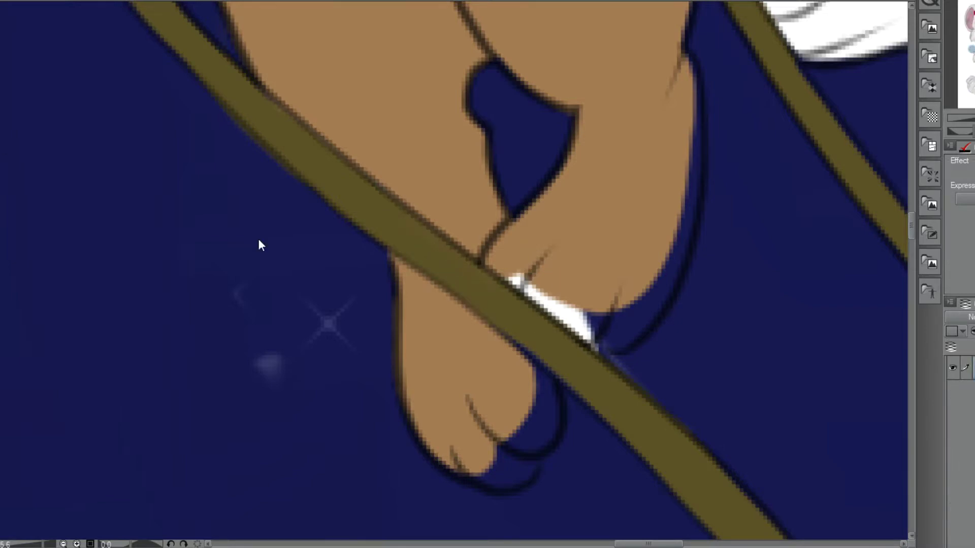
{"action": "scroll", "coordinate": [675, 147], "scroll_direction": "up", "scroll_amount": 2}
{"action": "mouse_move", "coordinate": [697, 51]}
{"action": "left_mouse_down"}
{"action": "mouse_move", "coordinate": [653, 289]}
{"action": "mouse_move", "coordinate": [609, 309]}
{"action": "mouse_move", "coordinate": [483, 256]}
{"action": "mouse_move", "coordinate": [522, 322]}
{"action": "mouse_move", "coordinate": [633, 348]}
{"action": "mouse_move", "coordinate": [535, 311]}
{"action": "mouse_move", "coordinate": [582, 365]}
{"action": "mouse_move", "coordinate": [692, 174]}
{"action": "mouse_move", "coordinate": [693, 51]}
{"action": "mouse_move", "coordinate": [668, 261]}
{"action": "mouse_move", "coordinate": [597, 313]}
{"action": "left_mouse_up"}
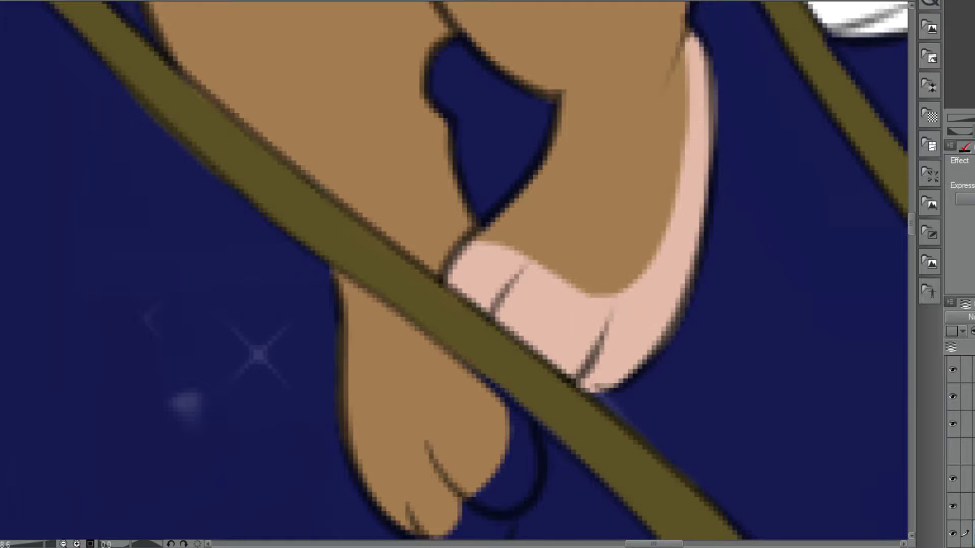
Paint the toes of the rabbit's lower hind foot pale pink and add a pink strip along that leg's inner edge.
{"action": "scroll", "coordinate": [477, 269], "scroll_direction": "down", "scroll_amount": 4}
{"action": "mouse_move", "coordinate": [463, 172]}
{"action": "left_mouse_down"}
{"action": "mouse_move", "coordinate": [441, 230]}
{"action": "mouse_move", "coordinate": [519, 286]}
{"action": "mouse_move", "coordinate": [493, 195]}
{"action": "mouse_move", "coordinate": [483, 198]}
{"action": "mouse_move", "coordinate": [503, 313]}
{"action": "mouse_move", "coordinate": [434, 323]}
{"action": "mouse_move", "coordinate": [459, 328]}
{"action": "mouse_move", "coordinate": [425, 253]}
{"action": "left_mouse_up"}
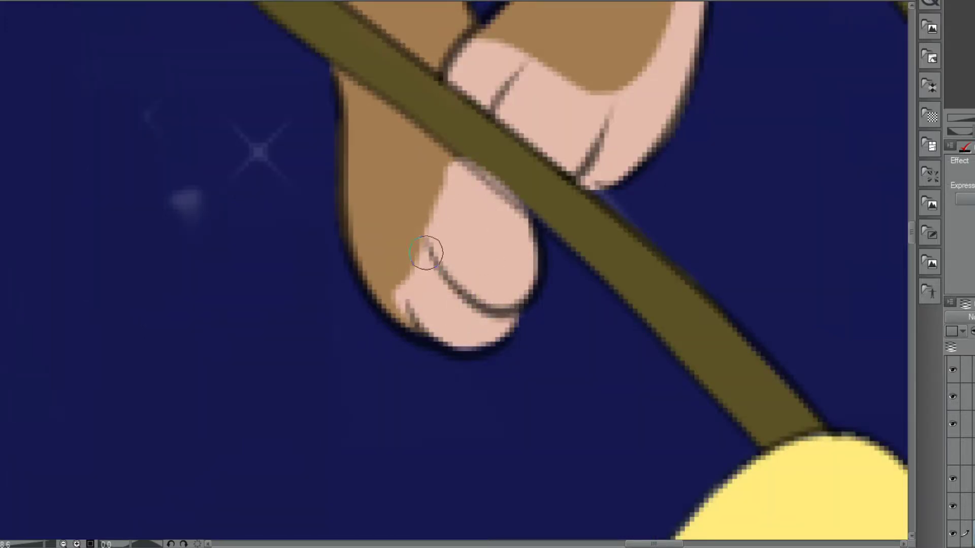
{"action": "mouse_move", "coordinate": [452, 144]}
{"action": "left_mouse_down"}
{"action": "mouse_move", "coordinate": [388, 276]}
{"action": "mouse_move", "coordinate": [393, 217]}
{"action": "left_mouse_up"}
{"action": "mouse_move", "coordinate": [447, 137]}
{"action": "left_mouse_down"}
{"action": "mouse_move", "coordinate": [522, 183]}
{"action": "mouse_move", "coordinate": [509, 158]}
{"action": "left_mouse_up"}
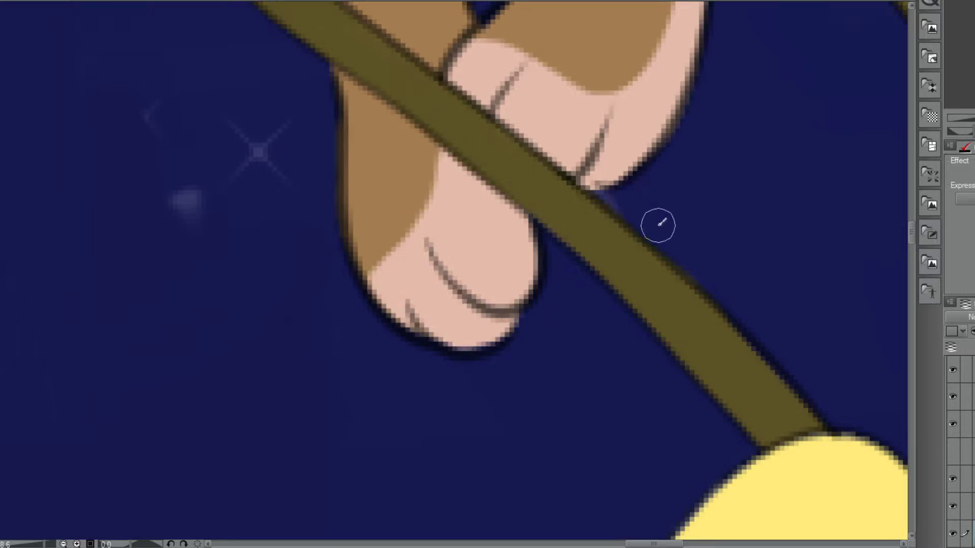
{"action": "scroll", "coordinate": [622, 204], "scroll_direction": "down", "scroll_amount": 6}
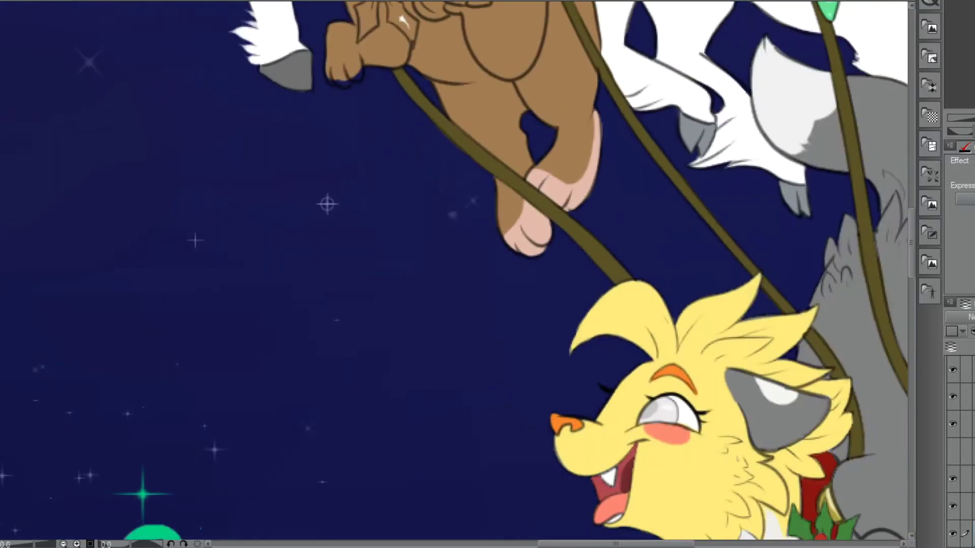
{"action": "scroll", "coordinate": [471, 68], "scroll_direction": "up", "scroll_amount": 6}
{"action": "mouse_move", "coordinate": [540, 156]}
{"action": "left_mouse_down"}
{"action": "mouse_move", "coordinate": [581, 290]}
{"action": "mouse_move", "coordinate": [541, 137]}
{"action": "left_mouse_up"}
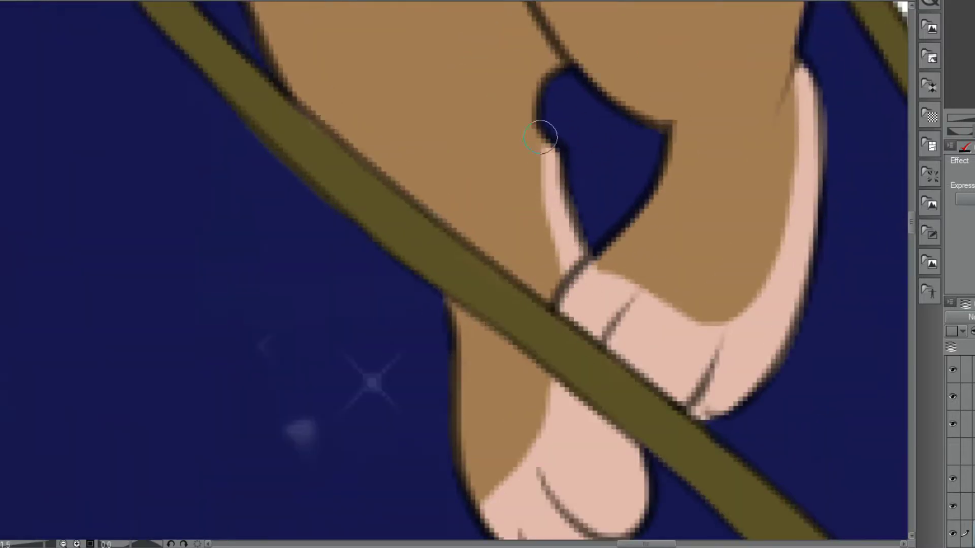
{"action": "scroll", "coordinate": [593, 273], "scroll_direction": "down", "scroll_amount": 1}
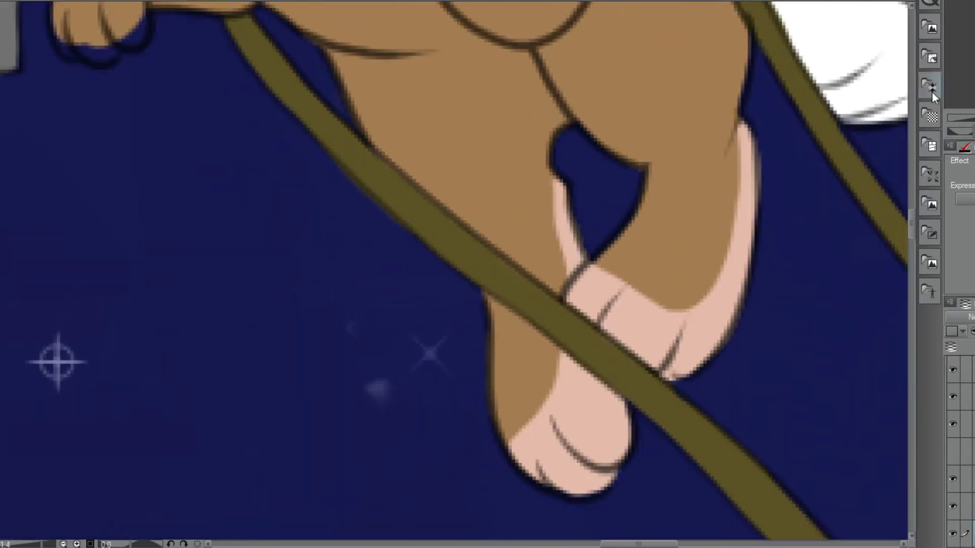
Paint the rabbit's belly, inner thigh and lower chest fur pale pink.
{"action": "left_click_drag", "start_coordinate": [584, 253], "coordinate": [588, 351]}
{"action": "mouse_move", "coordinate": [317, 10]}
{"action": "left_mouse_down"}
{"action": "mouse_move", "coordinate": [548, 533]}
{"action": "mouse_move", "coordinate": [548, 385]}
{"action": "left_mouse_up"}
{"action": "mouse_move", "coordinate": [549, 231]}
{"action": "left_mouse_down"}
{"action": "mouse_move", "coordinate": [689, 152]}
{"action": "mouse_move", "coordinate": [530, 218]}
{"action": "mouse_move", "coordinate": [384, 21]}
{"action": "left_mouse_up"}
{"action": "mouse_move", "coordinate": [657, 412]}
{"action": "left_mouse_down"}
{"action": "mouse_move", "coordinate": [632, 368]}
{"action": "mouse_move", "coordinate": [422, 322]}
{"action": "mouse_move", "coordinate": [369, 290]}
{"action": "left_mouse_up"}
{"action": "mouse_move", "coordinate": [489, 344]}
{"action": "left_mouse_down"}
{"action": "mouse_move", "coordinate": [609, 367]}
{"action": "mouse_move", "coordinate": [488, 192]}
{"action": "mouse_move", "coordinate": [386, 152]}
{"action": "mouse_move", "coordinate": [370, 167]}
{"action": "left_mouse_up"}
{"action": "mouse_move", "coordinate": [482, 294]}
{"action": "left_mouse_down"}
{"action": "mouse_move", "coordinate": [446, 216]}
{"action": "mouse_move", "coordinate": [409, 226]}
{"action": "mouse_move", "coordinate": [448, 270]}
{"action": "left_mouse_up"}
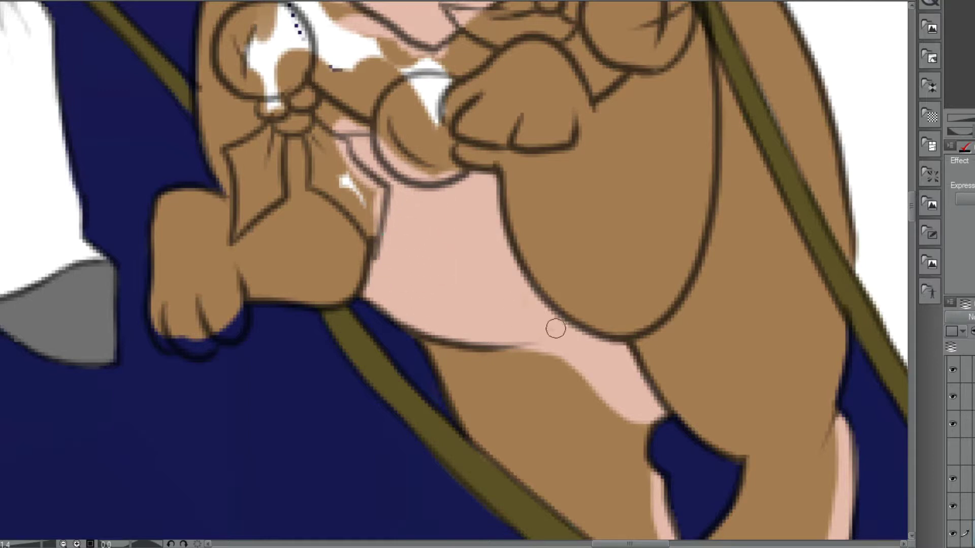
Colour the toes of both of the rabbit's front paws pale pink.
{"action": "mouse_move", "coordinate": [217, 330]}
{"action": "left_mouse_down"}
{"action": "mouse_move", "coordinate": [219, 283]}
{"action": "mouse_move", "coordinate": [160, 309]}
{"action": "mouse_move", "coordinate": [213, 340]}
{"action": "mouse_move", "coordinate": [187, 325]}
{"action": "mouse_move", "coordinate": [226, 287]}
{"action": "left_mouse_up"}
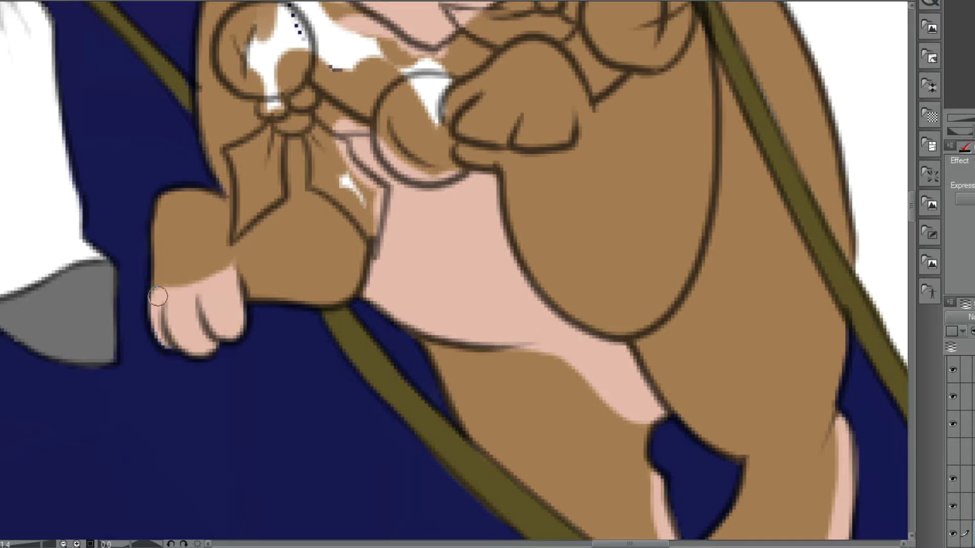
{"action": "mouse_move", "coordinate": [471, 80]}
{"action": "left_mouse_down"}
{"action": "mouse_move", "coordinate": [573, 135]}
{"action": "mouse_move", "coordinate": [489, 103]}
{"action": "mouse_move", "coordinate": [467, 117]}
{"action": "mouse_move", "coordinate": [546, 128]}
{"action": "mouse_move", "coordinate": [546, 148]}
{"action": "mouse_move", "coordinate": [451, 86]}
{"action": "left_mouse_up"}
{"action": "scroll", "coordinate": [411, 196], "scroll_direction": "down", "scroll_amount": 3}
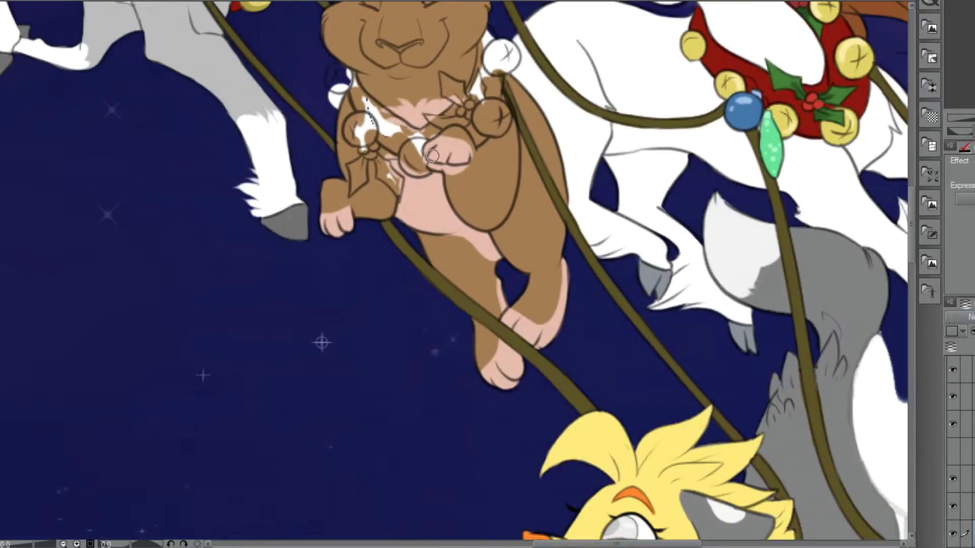
{"action": "scroll", "coordinate": [395, 192], "scroll_direction": "up", "scroll_amount": 5}
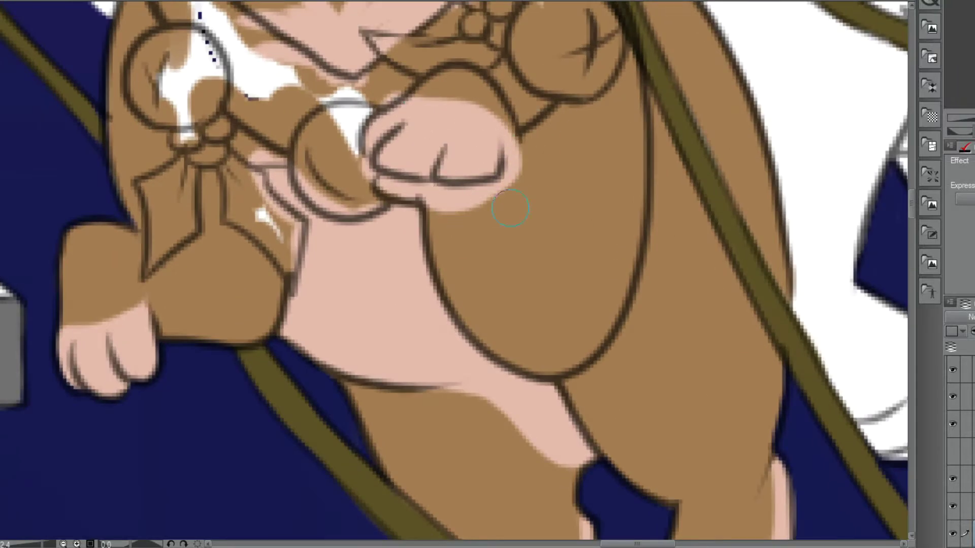
{"action": "scroll", "coordinate": [431, 191], "scroll_direction": "down", "scroll_amount": 3}
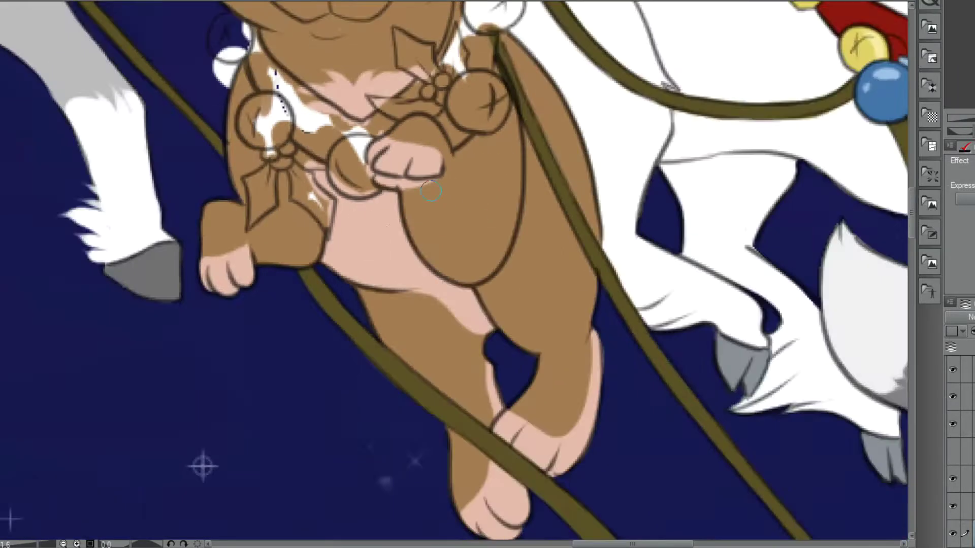
{"action": "scroll", "coordinate": [431, 191], "scroll_direction": "down", "scroll_amount": 5}
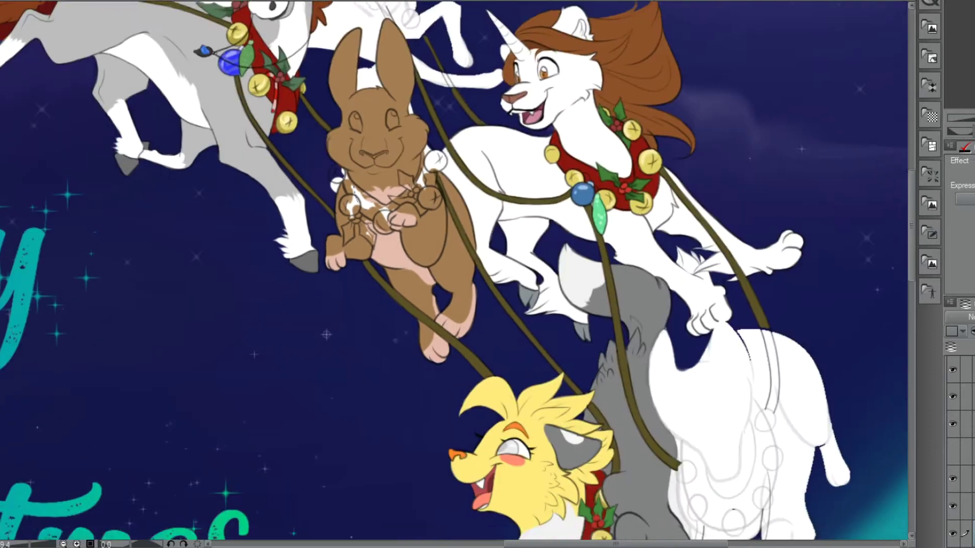
Draw the inner-edge lines and a few fur strokes inside the rabbit's forward-facing ear.
{"action": "left_click_drag", "start_coordinate": [387, 81], "coordinate": [442, 195]}
{"action": "scroll", "coordinate": [456, 178], "scroll_direction": "up", "scroll_amount": 5}
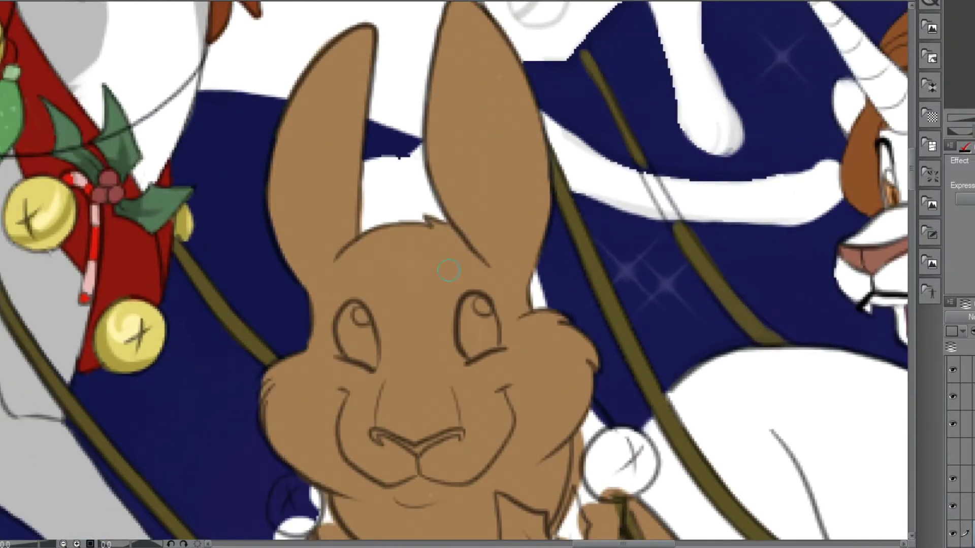
{"action": "left_click", "coordinate": [952, 452]}
{"action": "left_click_drag", "start_coordinate": [457, 203], "coordinate": [422, 340]}
{"action": "scroll", "coordinate": [464, 379], "scroll_direction": "up", "scroll_amount": 2}
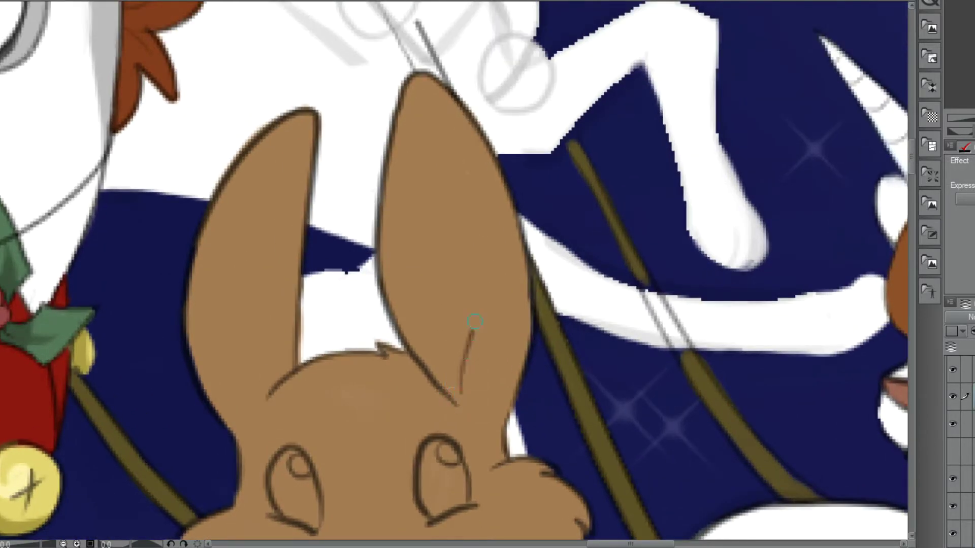
{"action": "left_click_drag", "start_coordinate": [457, 386], "coordinate": [378, 242]}
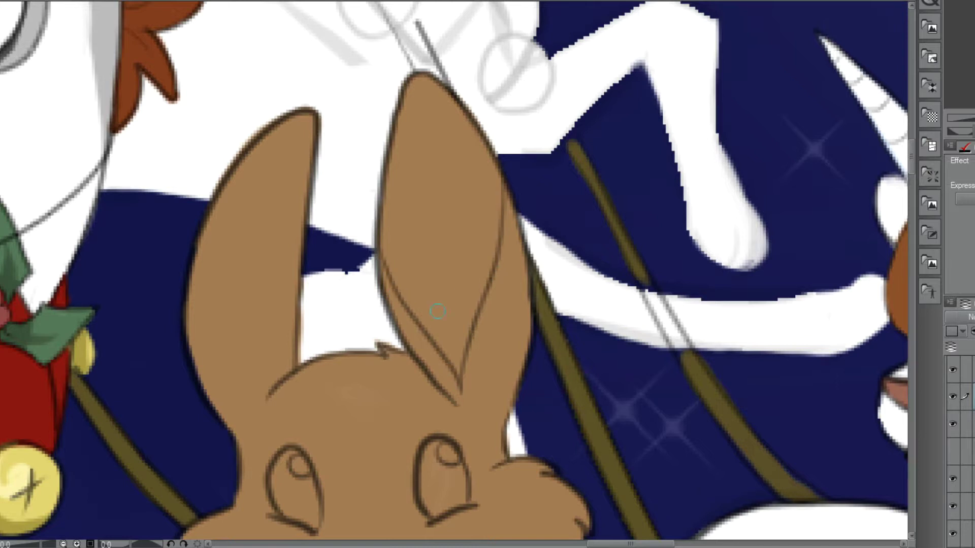
{"action": "left_click_drag", "start_coordinate": [446, 283], "coordinate": [440, 178]}
{"action": "scroll", "coordinate": [270, 369], "scroll_direction": "down", "scroll_amount": 2}
{"action": "scroll", "coordinate": [429, 406], "scroll_direction": "up", "scroll_amount": 3}
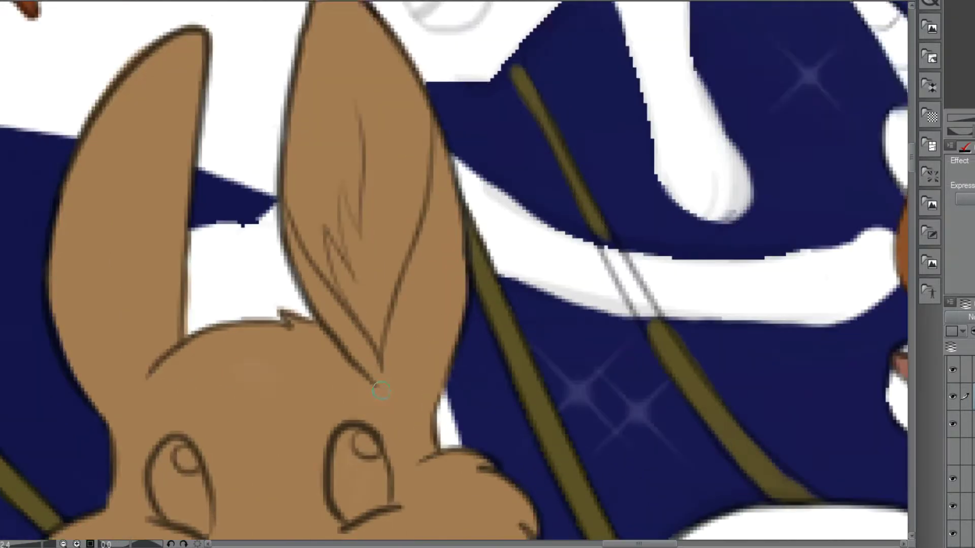
{"action": "scroll", "coordinate": [287, 376], "scroll_direction": "down", "scroll_amount": 4}
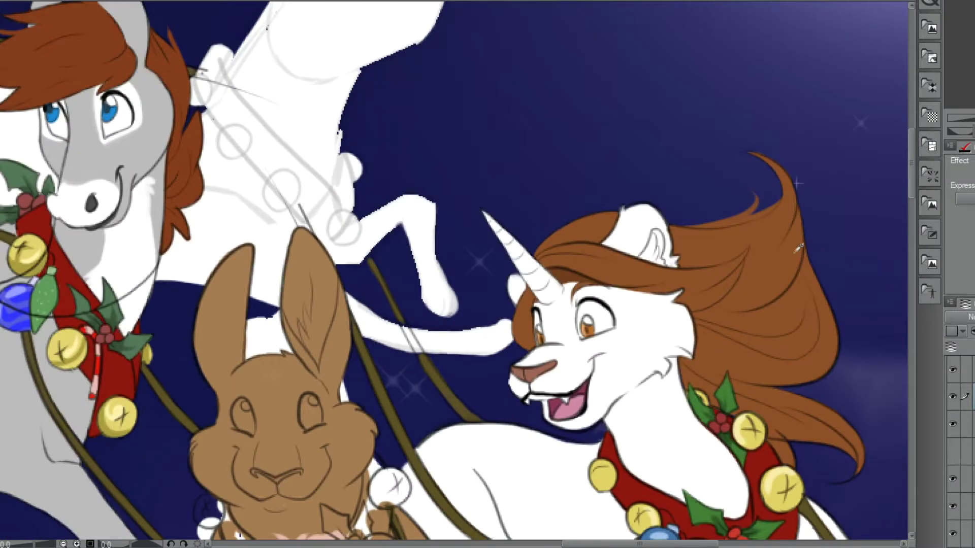
Paint the inside of the rabbit's forward-facing ear pale pink within its new inner-edge lines.
{"action": "key", "text": "ctrl+Tab"}
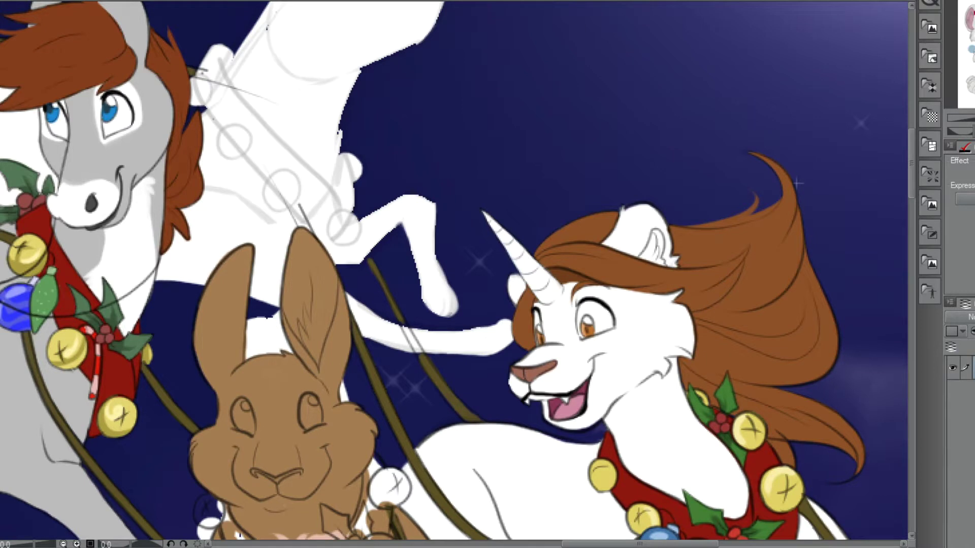
{"action": "scroll", "coordinate": [304, 294], "scroll_direction": "up", "scroll_amount": 4}
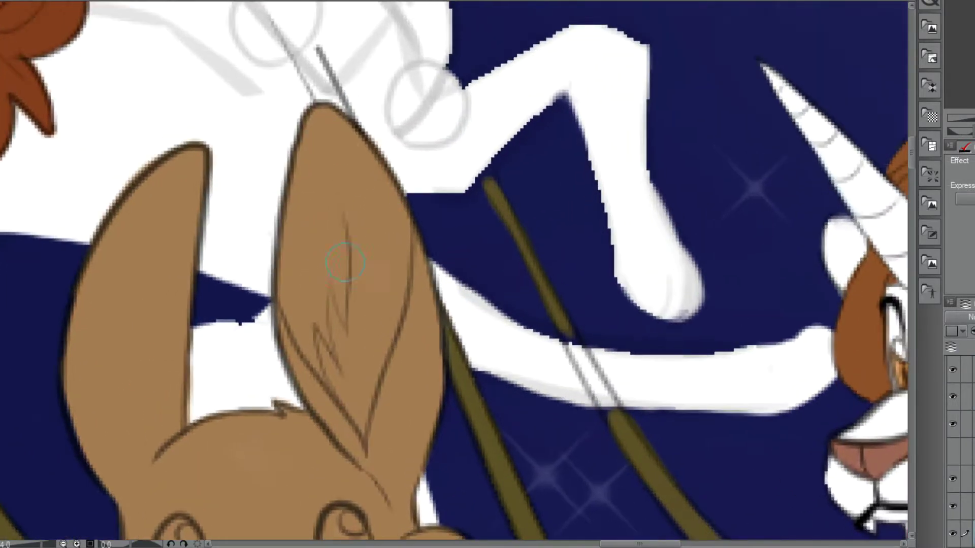
{"action": "mouse_move", "coordinate": [314, 119]}
{"action": "left_mouse_down"}
{"action": "mouse_move", "coordinate": [350, 167]}
{"action": "mouse_move", "coordinate": [388, 310]}
{"action": "mouse_move", "coordinate": [363, 363]}
{"action": "left_mouse_up"}
{"action": "mouse_move", "coordinate": [328, 167]}
{"action": "left_mouse_down"}
{"action": "mouse_move", "coordinate": [290, 276]}
{"action": "mouse_move", "coordinate": [337, 381]}
{"action": "mouse_move", "coordinate": [358, 389]}
{"action": "mouse_move", "coordinate": [324, 211]}
{"action": "left_mouse_up"}
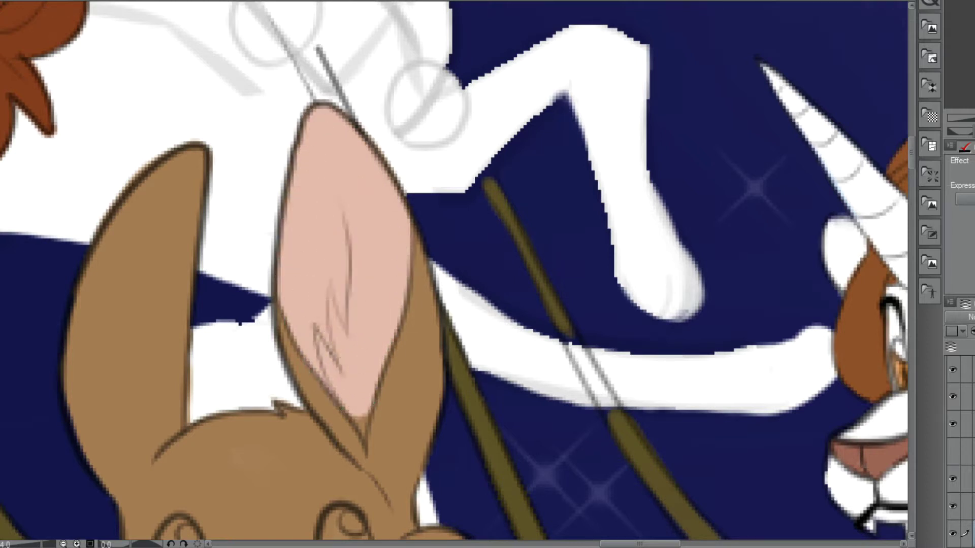
{"action": "scroll", "coordinate": [312, 406], "scroll_direction": "down", "scroll_amount": 3}
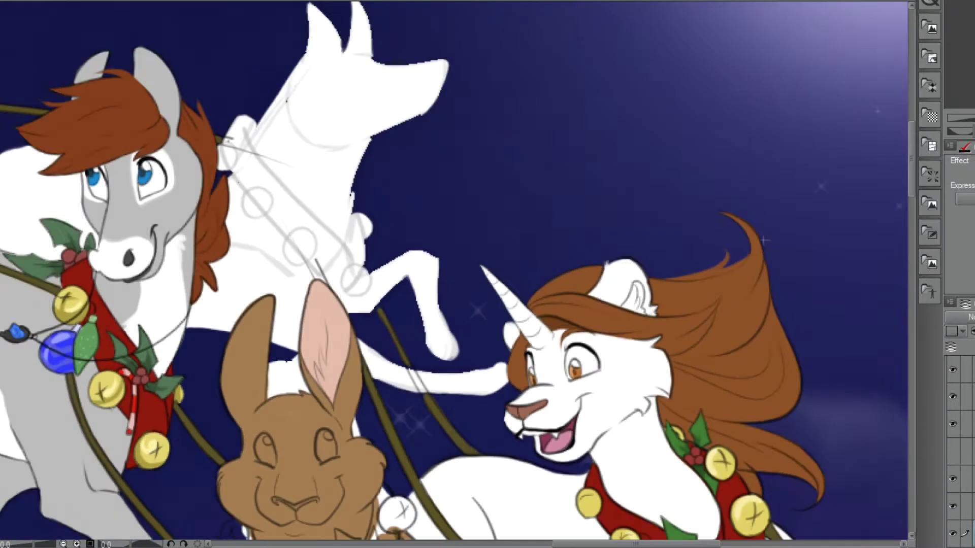
Paint the rabbit's muzzle and chin pale pink.
{"action": "left_click_drag", "start_coordinate": [320, 431], "coordinate": [373, 125]}
{"action": "scroll", "coordinate": [330, 162], "scroll_direction": "up", "scroll_amount": 3}
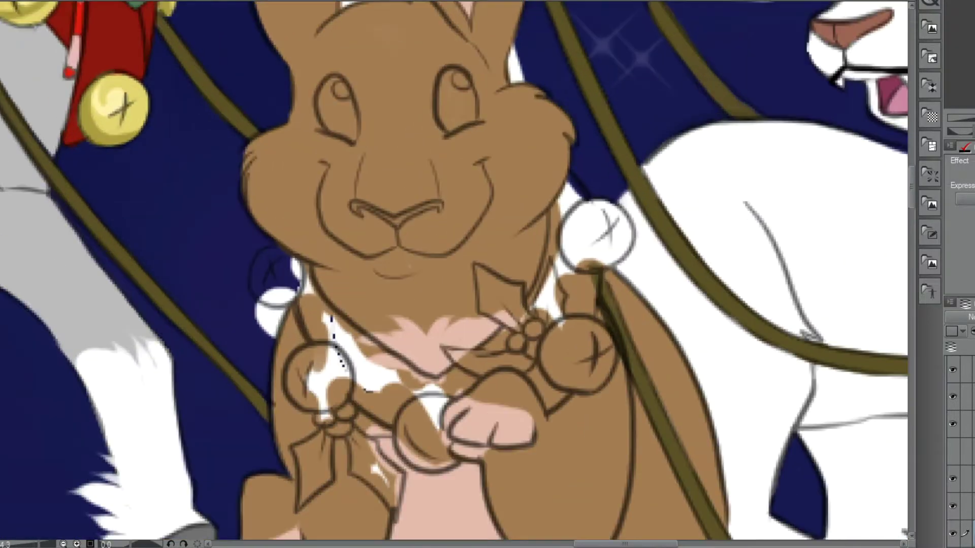
{"action": "mouse_move", "coordinate": [433, 262]}
{"action": "left_mouse_down"}
{"action": "mouse_move", "coordinate": [439, 218]}
{"action": "mouse_move", "coordinate": [450, 229]}
{"action": "mouse_move", "coordinate": [386, 228]}
{"action": "mouse_move", "coordinate": [364, 246]}
{"action": "mouse_move", "coordinate": [427, 218]}
{"action": "left_mouse_up"}
{"action": "mouse_move", "coordinate": [415, 278]}
{"action": "left_mouse_down"}
{"action": "mouse_move", "coordinate": [411, 261]}
{"action": "mouse_move", "coordinate": [364, 248]}
{"action": "left_mouse_up"}
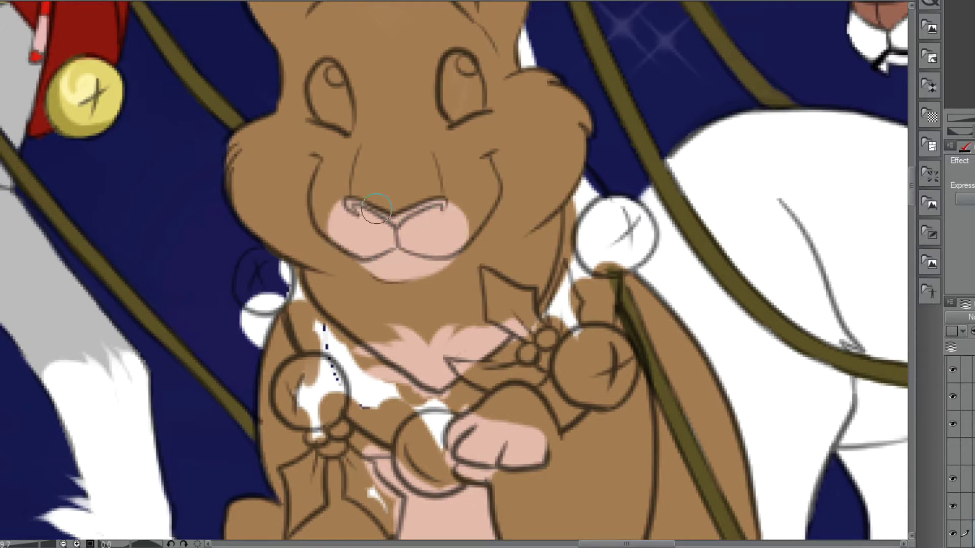
Paint pale pink oval patches around both of the rabbit's eyes.
{"action": "left_click_drag", "start_coordinate": [363, 249], "coordinate": [475, 470]}
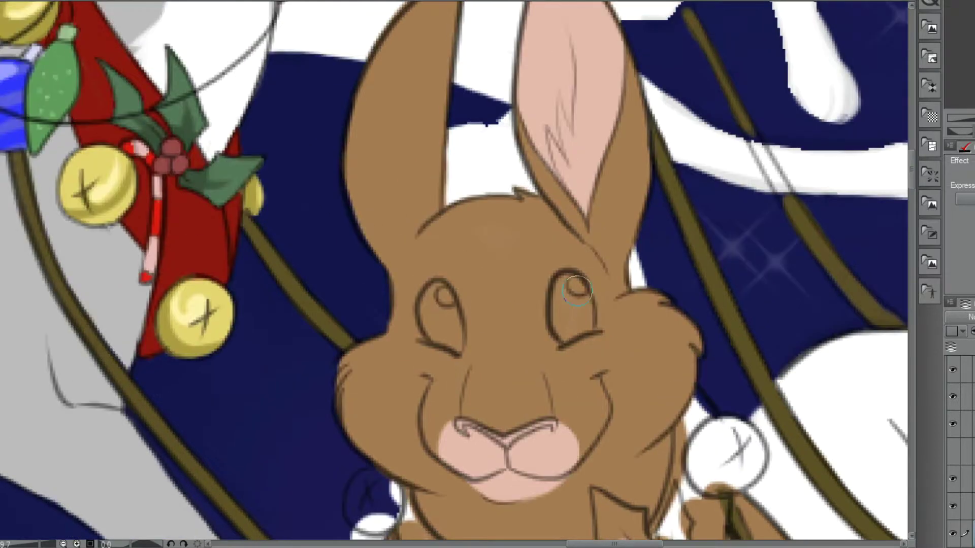
{"action": "mouse_move", "coordinate": [585, 322]}
{"action": "left_mouse_down"}
{"action": "mouse_move", "coordinate": [561, 309]}
{"action": "mouse_move", "coordinate": [589, 290]}
{"action": "mouse_move", "coordinate": [557, 255]}
{"action": "left_mouse_up"}
{"action": "mouse_move", "coordinate": [454, 324]}
{"action": "left_mouse_down"}
{"action": "mouse_move", "coordinate": [424, 289]}
{"action": "mouse_move", "coordinate": [442, 257]}
{"action": "mouse_move", "coordinate": [429, 261]}
{"action": "left_mouse_up"}
Fill both of the rabbit's eyes near-black and add a round white highlight in each.
{"action": "key", "text": "ctrl+Tab"}
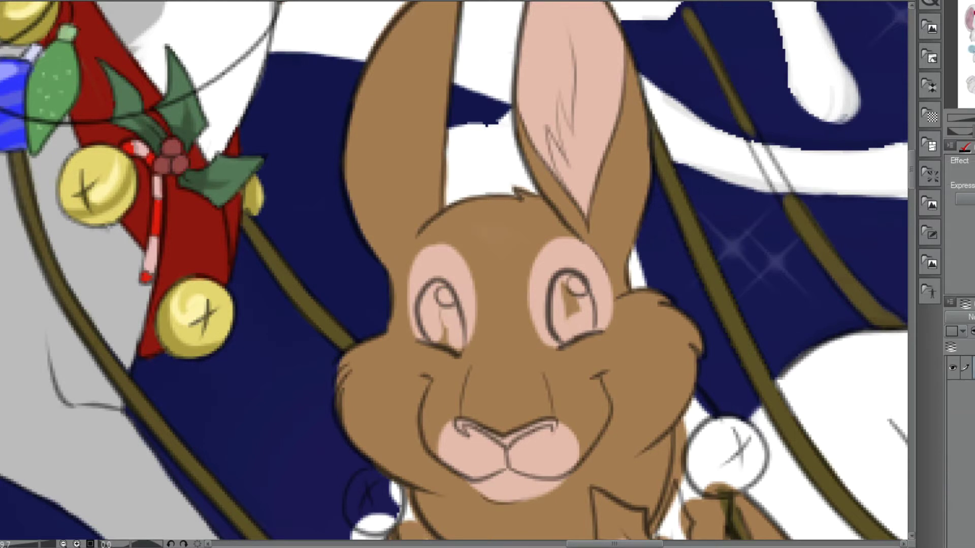
{"action": "left_click", "coordinate": [570, 314]}
{"action": "scroll", "coordinate": [572, 312], "scroll_direction": "up", "scroll_amount": 2}
{"action": "mouse_move", "coordinate": [587, 333]}
{"action": "left_mouse_down"}
{"action": "mouse_move", "coordinate": [580, 286]}
{"action": "mouse_move", "coordinate": [562, 338]}
{"action": "mouse_move", "coordinate": [573, 329]}
{"action": "left_mouse_up"}
{"action": "mouse_move", "coordinate": [370, 327]}
{"action": "left_mouse_down"}
{"action": "mouse_move", "coordinate": [394, 361]}
{"action": "mouse_move", "coordinate": [362, 338]}
{"action": "left_mouse_up"}
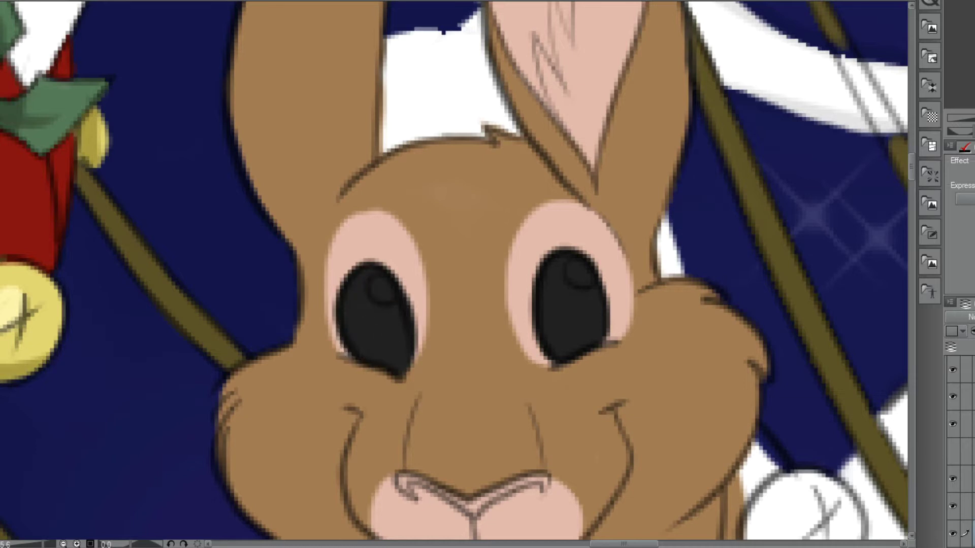
{"action": "left_click_drag", "start_coordinate": [572, 266], "coordinate": [584, 279]}
{"action": "left_click_drag", "start_coordinate": [373, 283], "coordinate": [383, 293]}
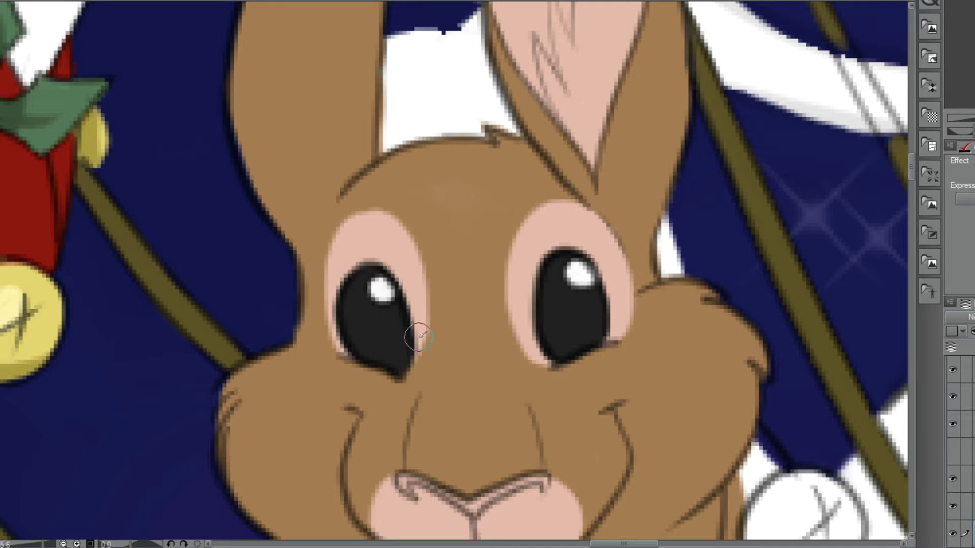
Clean up the doubled lines along the underside of the rabbit's nose.
{"action": "scroll", "coordinate": [418, 372], "scroll_direction": "down", "scroll_amount": 4}
{"action": "scroll", "coordinate": [438, 421], "scroll_direction": "up", "scroll_amount": 4}
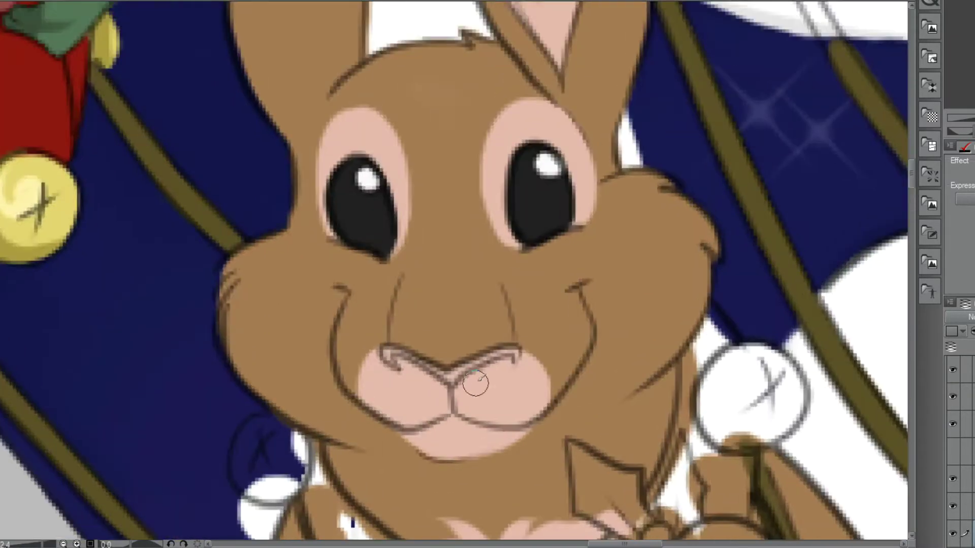
{"action": "mouse_move", "coordinate": [512, 373]}
{"action": "left_mouse_down"}
{"action": "mouse_move", "coordinate": [480, 369]}
{"action": "mouse_move", "coordinate": [465, 398]}
{"action": "left_mouse_up"}
{"action": "mouse_move", "coordinate": [401, 373]}
{"action": "left_mouse_down"}
{"action": "mouse_move", "coordinate": [392, 355]}
{"action": "mouse_move", "coordinate": [442, 378]}
{"action": "mouse_move", "coordinate": [415, 365]}
{"action": "left_mouse_up"}
{"action": "key", "text": "ctrl+minus"}
{"action": "scroll", "coordinate": [372, 354], "scroll_direction": "down", "scroll_amount": 5}
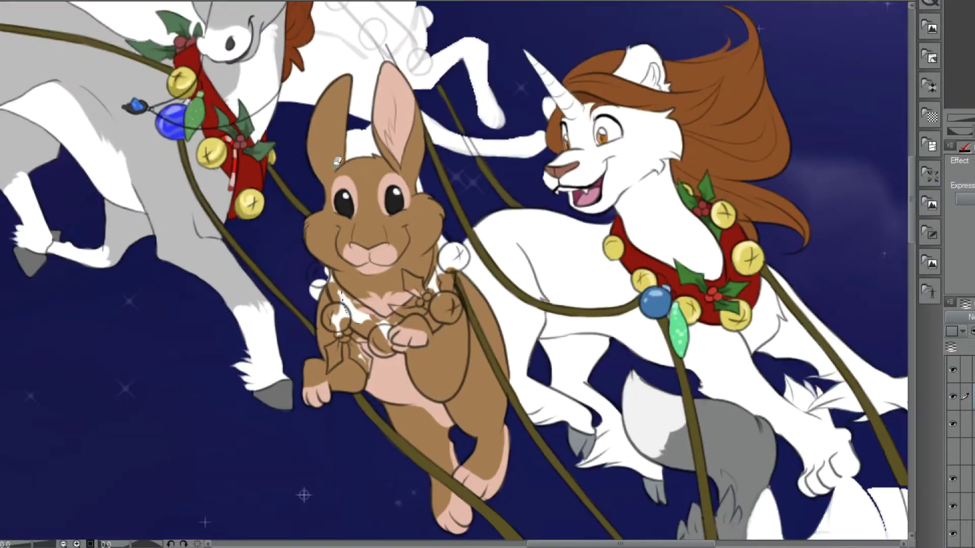
Remove the stray white areas between the rabbit's ears and beside its outer ear so the night sky shows.
{"action": "left_click_drag", "start_coordinate": [423, 258], "coordinate": [505, 271]}
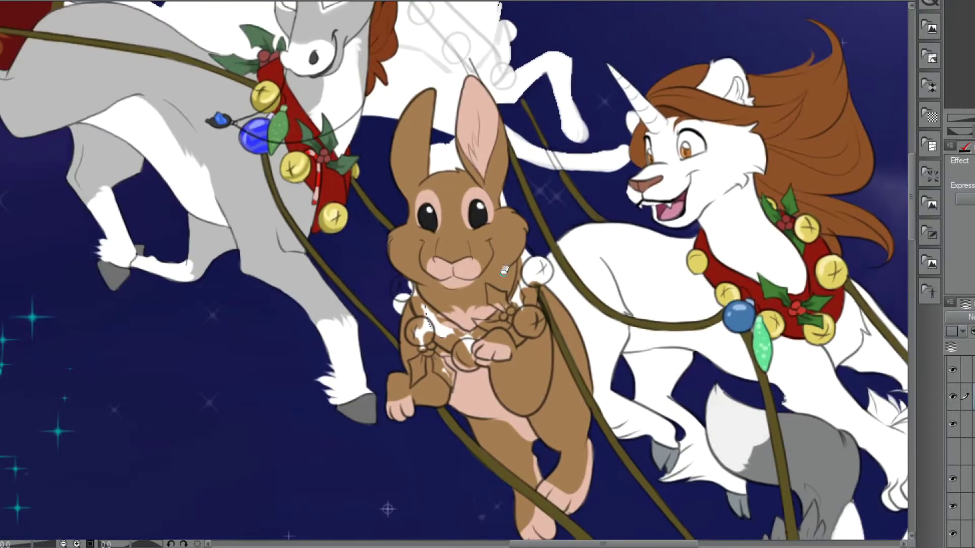
{"action": "scroll", "coordinate": [447, 174], "scroll_direction": "up", "scroll_amount": 4}
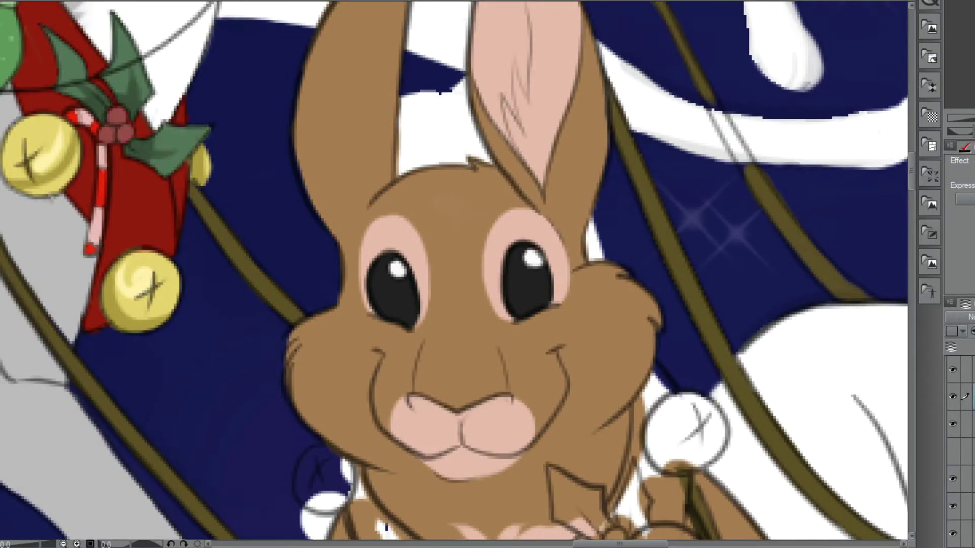
{"action": "mouse_move", "coordinate": [458, 81]}
{"action": "left_mouse_down"}
{"action": "mouse_move", "coordinate": [403, 102]}
{"action": "mouse_move", "coordinate": [401, 127]}
{"action": "left_mouse_up"}
{"action": "mouse_move", "coordinate": [602, 223]}
{"action": "left_mouse_down"}
{"action": "mouse_move", "coordinate": [589, 256]}
{"action": "mouse_move", "coordinate": [601, 244]}
{"action": "left_mouse_up"}
{"action": "scroll", "coordinate": [398, 146], "scroll_direction": "up", "scroll_amount": 2}
{"action": "mouse_move", "coordinate": [477, 117]}
{"action": "left_mouse_down"}
{"action": "mouse_move", "coordinate": [519, 173]}
{"action": "mouse_move", "coordinate": [468, 156]}
{"action": "mouse_move", "coordinate": [487, 173]}
{"action": "mouse_move", "coordinate": [433, 163]}
{"action": "mouse_move", "coordinate": [477, 164]}
{"action": "mouse_move", "coordinate": [398, 180]}
{"action": "mouse_move", "coordinate": [444, 128]}
{"action": "mouse_move", "coordinate": [498, 130]}
{"action": "left_mouse_up"}
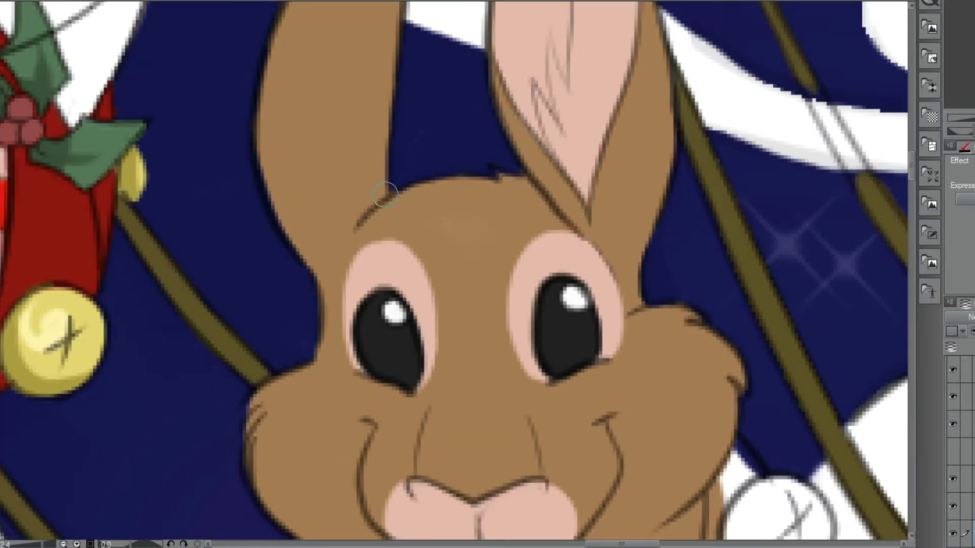
{"action": "scroll", "coordinate": [398, 182], "scroll_direction": "down", "scroll_amount": 3}
{"action": "scroll", "coordinate": [423, 310], "scroll_direction": "down", "scroll_amount": 1}
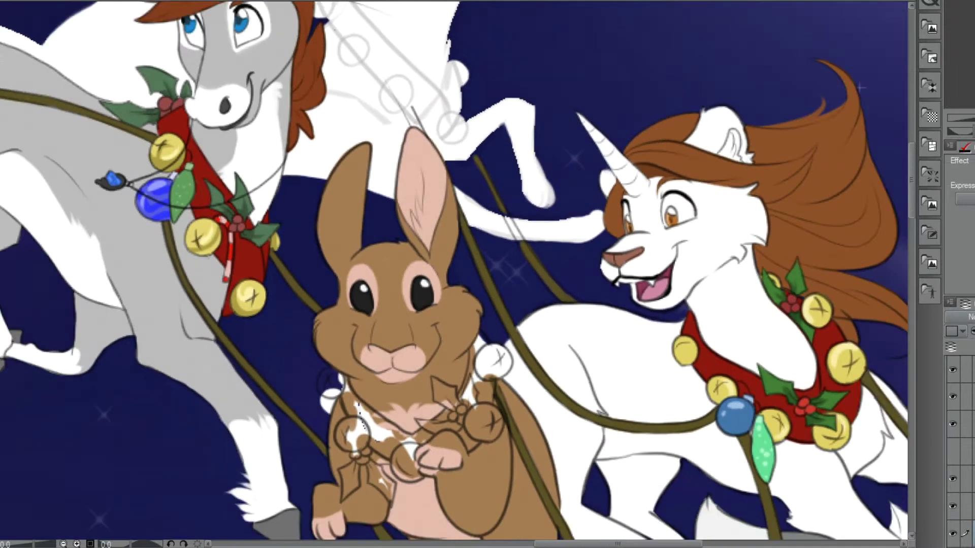
Thicken the rabbit's upper eyelids in black over the highlights and add a short lash at each eye's outer corner.
{"action": "scroll", "coordinate": [423, 310], "scroll_direction": "up", "scroll_amount": 5}
{"action": "mouse_move", "coordinate": [391, 314]}
{"action": "left_mouse_down"}
{"action": "mouse_move", "coordinate": [415, 255]}
{"action": "mouse_move", "coordinate": [453, 262]}
{"action": "mouse_move", "coordinate": [463, 290]}
{"action": "mouse_move", "coordinate": [447, 277]}
{"action": "left_mouse_up"}
{"action": "mouse_move", "coordinate": [261, 305]}
{"action": "left_mouse_down"}
{"action": "mouse_move", "coordinate": [225, 271]}
{"action": "mouse_move", "coordinate": [195, 304]}
{"action": "left_mouse_up"}
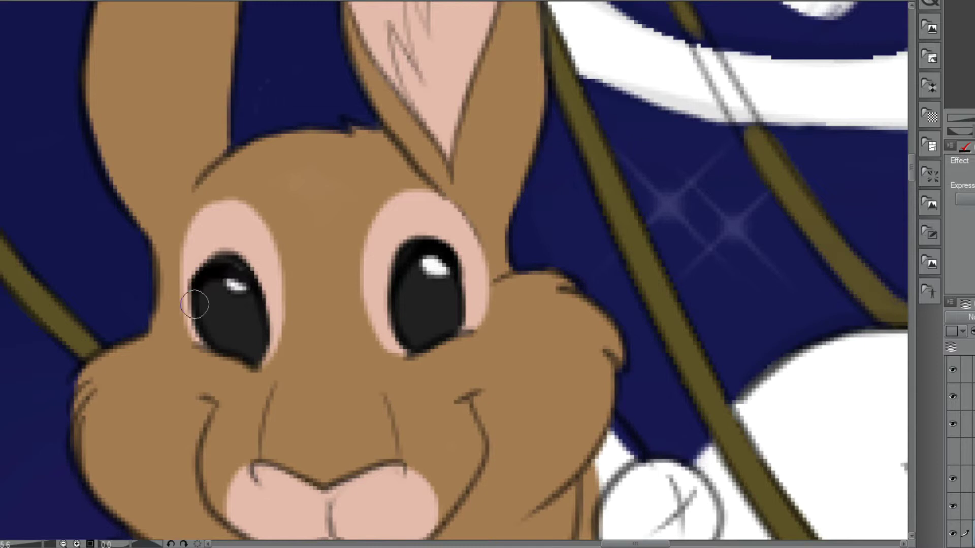
{"action": "left_click_drag", "start_coordinate": [449, 259], "coordinate": [468, 258]}
{"action": "left_click_drag", "start_coordinate": [198, 277], "coordinate": [179, 274]}
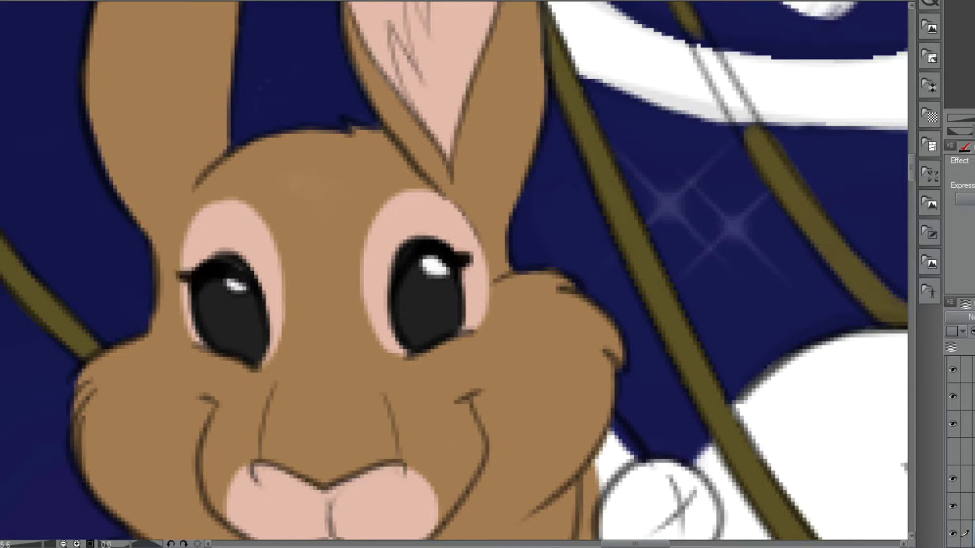
{"action": "scroll", "coordinate": [391, 315], "scroll_direction": "up", "scroll_amount": 2}
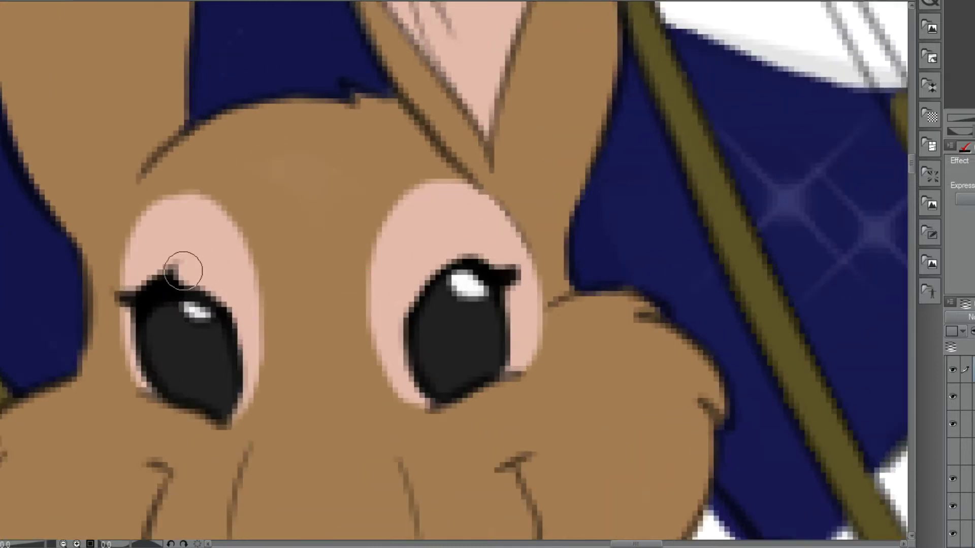
{"action": "scroll", "coordinate": [175, 455], "scroll_direction": "down", "scroll_amount": 3}
{"action": "scroll", "coordinate": [175, 455], "scroll_direction": "down", "scroll_amount": 3}
{"action": "scroll", "coordinate": [175, 454], "scroll_direction": "up", "scroll_amount": 5}
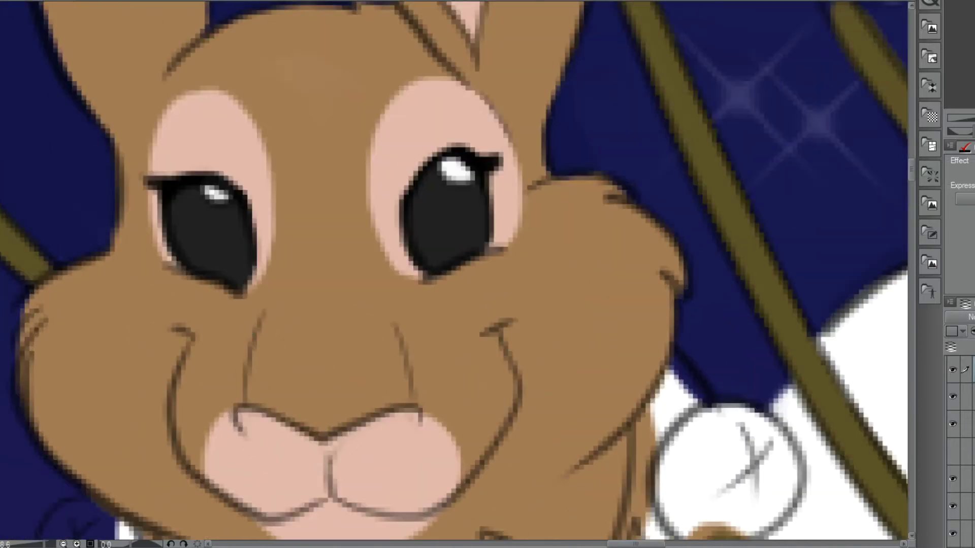
Erase the rabbit's nose outline, the two nose-bridge lines and the upper ends of its smile.
{"action": "mouse_move", "coordinate": [383, 432]}
{"action": "left_mouse_down"}
{"action": "mouse_move", "coordinate": [244, 420]}
{"action": "mouse_move", "coordinate": [259, 313]}
{"action": "left_mouse_up"}
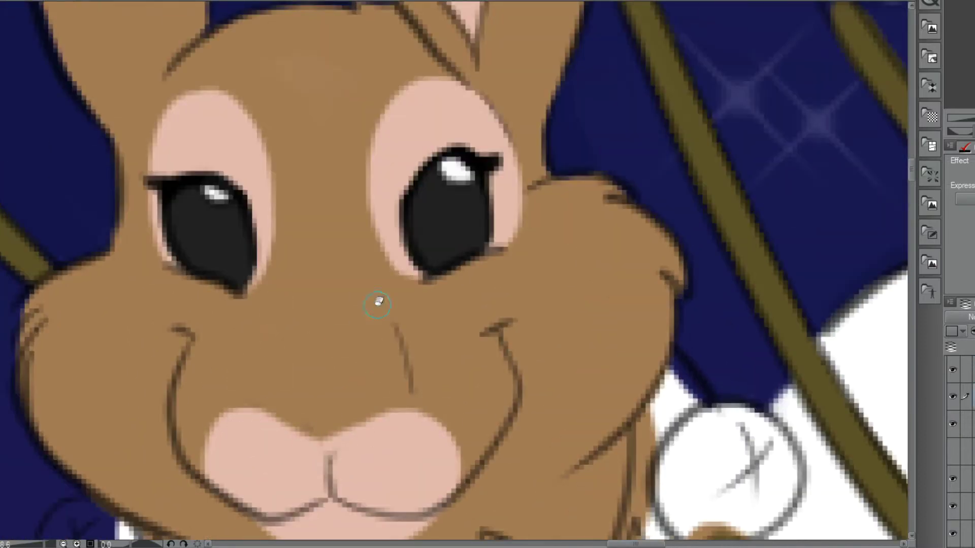
{"action": "left_click_drag", "start_coordinate": [386, 304], "coordinate": [412, 396]}
{"action": "left_click_drag", "start_coordinate": [482, 325], "coordinate": [501, 435]}
{"action": "left_click_drag", "start_coordinate": [181, 327], "coordinate": [170, 401]}
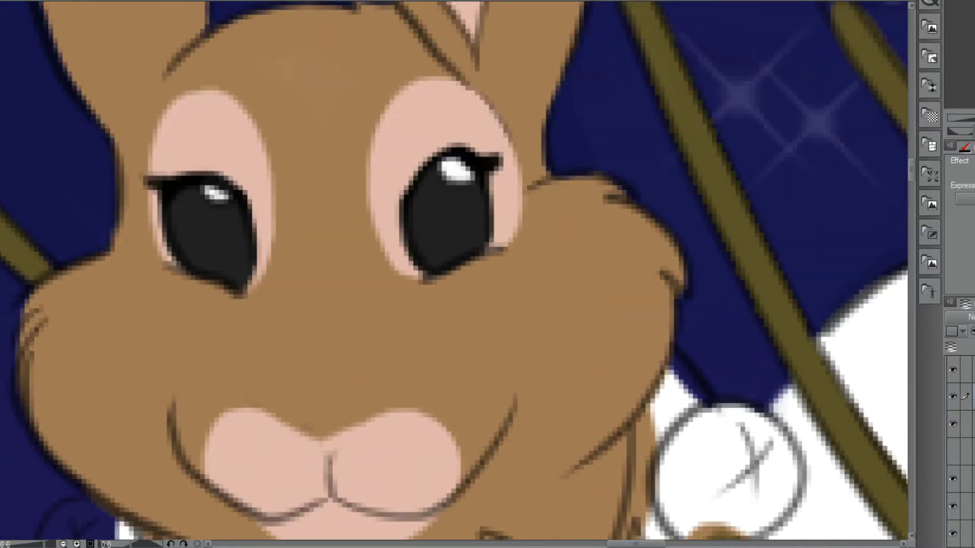
Redraw the rabbit's nose with shorter, angled bridge lines, a darker lower edge and lower smile corners.
{"action": "mouse_move", "coordinate": [328, 453]}
{"action": "left_mouse_down"}
{"action": "mouse_move", "coordinate": [355, 429]}
{"action": "mouse_move", "coordinate": [310, 446]}
{"action": "mouse_move", "coordinate": [255, 412]}
{"action": "left_mouse_up"}
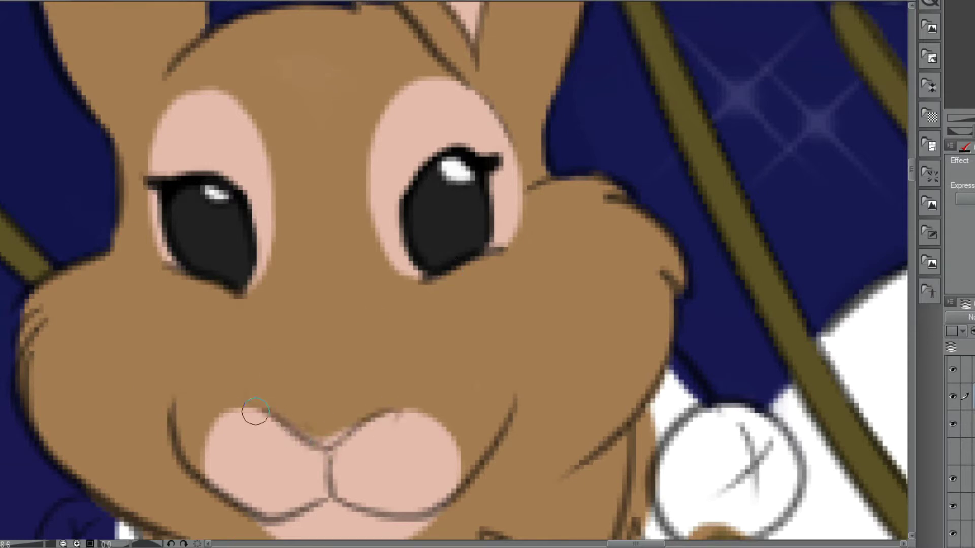
{"action": "left_click_drag", "start_coordinate": [397, 388], "coordinate": [363, 335]}
{"action": "left_click_drag", "start_coordinate": [254, 388], "coordinate": [289, 339]}
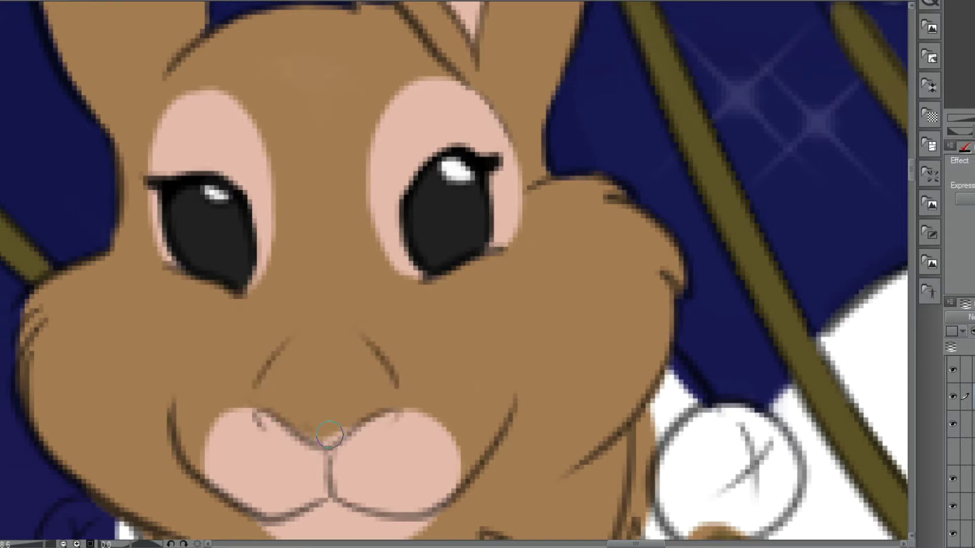
{"action": "mouse_move", "coordinate": [398, 408]}
{"action": "left_mouse_down"}
{"action": "mouse_move", "coordinate": [329, 427]}
{"action": "mouse_move", "coordinate": [274, 413]}
{"action": "mouse_move", "coordinate": [310, 439]}
{"action": "mouse_move", "coordinate": [371, 413]}
{"action": "mouse_move", "coordinate": [328, 436]}
{"action": "left_mouse_up"}
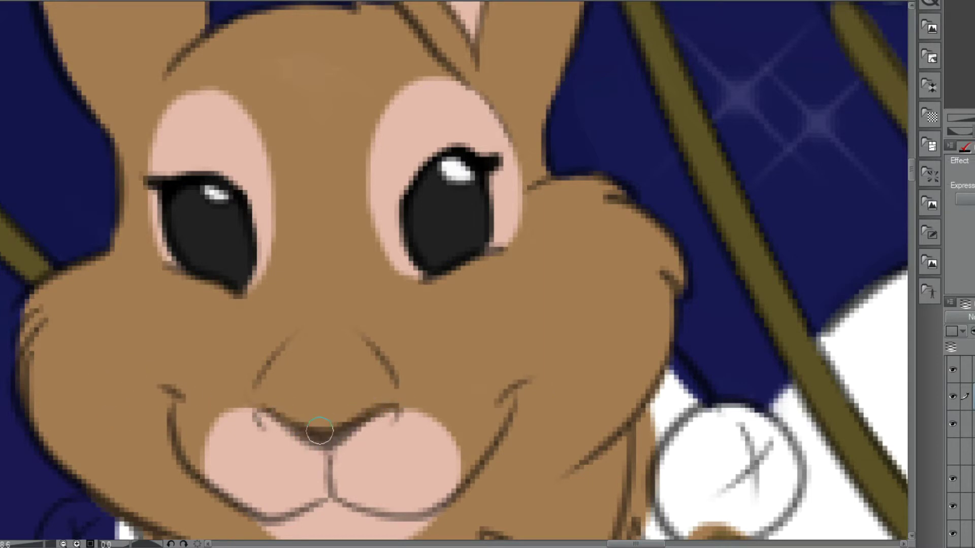
{"action": "scroll", "coordinate": [273, 274], "scroll_direction": "down", "scroll_amount": 5}
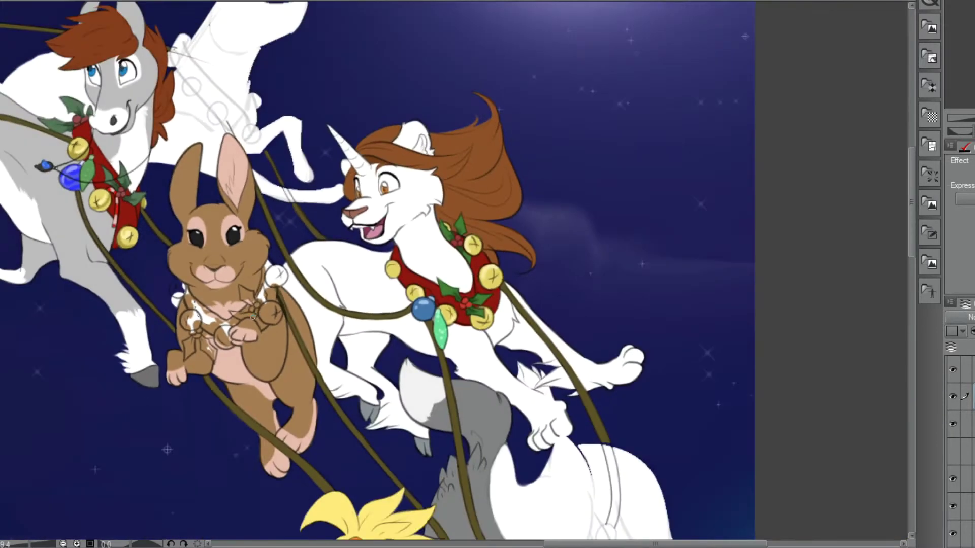
Draw curved brow lines above the rabbit's pink eye patches and a faint line across the top of its nose.
{"action": "scroll", "coordinate": [235, 216], "scroll_direction": "up", "scroll_amount": 5}
{"action": "mouse_move", "coordinate": [267, 226]}
{"action": "left_mouse_down"}
{"action": "mouse_move", "coordinate": [231, 211]}
{"action": "mouse_move", "coordinate": [187, 259]}
{"action": "left_mouse_up"}
{"action": "mouse_move", "coordinate": [212, 218]}
{"action": "left_mouse_down"}
{"action": "mouse_move", "coordinate": [274, 230]}
{"action": "mouse_move", "coordinate": [652, 131]}
{"action": "mouse_move", "coordinate": [655, 66]}
{"action": "left_mouse_up"}
{"action": "mouse_move", "coordinate": [434, 67]}
{"action": "left_mouse_down"}
{"action": "mouse_move", "coordinate": [425, 54]}
{"action": "mouse_move", "coordinate": [358, 103]}
{"action": "left_mouse_up"}
{"action": "mouse_move", "coordinate": [365, 65]}
{"action": "left_mouse_down"}
{"action": "mouse_move", "coordinate": [431, 59]}
{"action": "mouse_move", "coordinate": [455, 107]}
{"action": "left_mouse_up"}
{"action": "scroll", "coordinate": [454, 106], "scroll_direction": "down", "scroll_amount": 5}
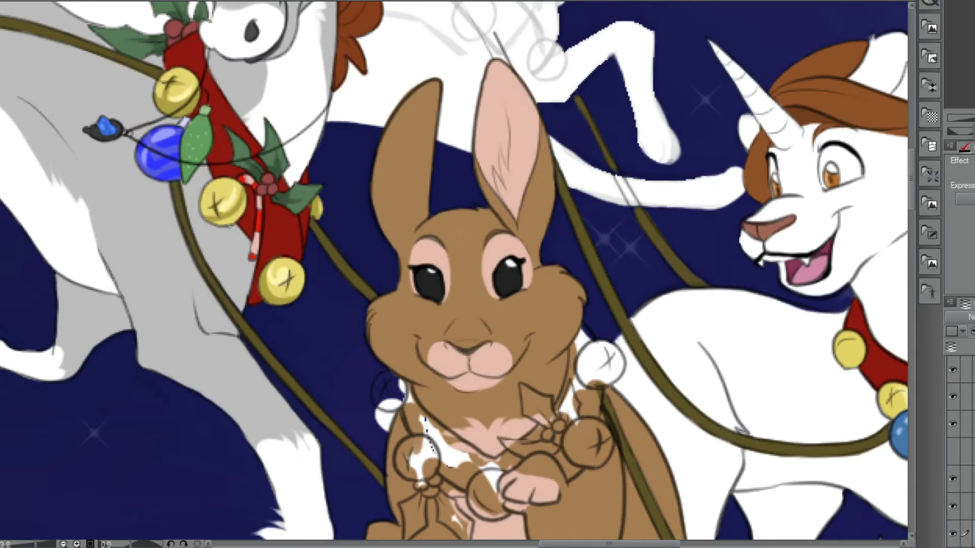
Paint the rabbit's harness collar dark red around its neck and across its chest.
{"action": "scroll", "coordinate": [571, 415], "scroll_direction": "up", "scroll_amount": 4}
{"action": "mouse_move", "coordinate": [632, 315]}
{"action": "left_mouse_down"}
{"action": "mouse_move", "coordinate": [629, 406]}
{"action": "mouse_move", "coordinate": [548, 442]}
{"action": "mouse_move", "coordinate": [605, 208]}
{"action": "left_mouse_up"}
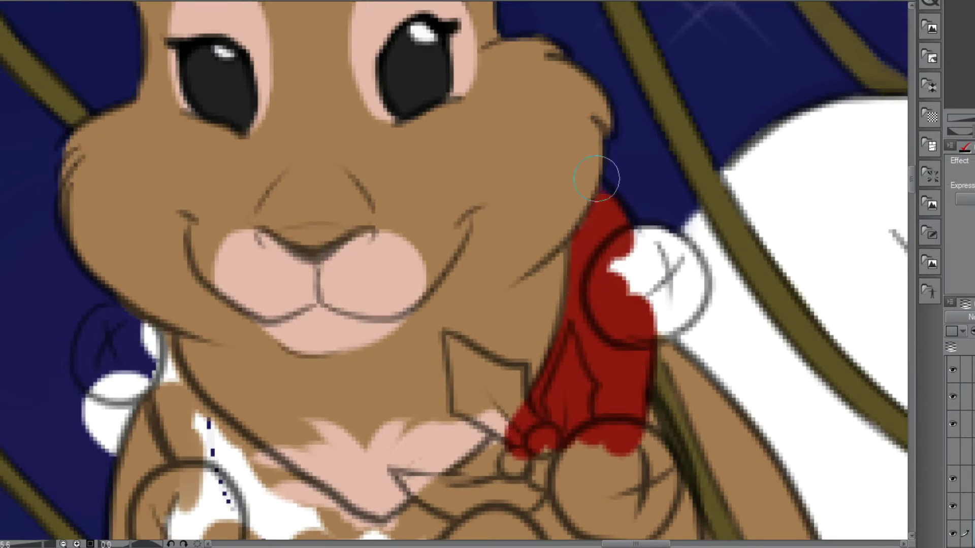
{"action": "mouse_move", "coordinate": [568, 487]}
{"action": "left_mouse_down"}
{"action": "mouse_move", "coordinate": [625, 374]}
{"action": "mouse_move", "coordinate": [630, 447]}
{"action": "mouse_move", "coordinate": [599, 351]}
{"action": "mouse_move", "coordinate": [481, 374]}
{"action": "mouse_move", "coordinate": [421, 442]}
{"action": "mouse_move", "coordinate": [365, 411]}
{"action": "mouse_move", "coordinate": [243, 289]}
{"action": "mouse_move", "coordinate": [256, 353]}
{"action": "mouse_move", "coordinate": [391, 483]}
{"action": "left_mouse_up"}
{"action": "left_click_drag", "start_coordinate": [250, 233], "coordinate": [305, 310]}
{"action": "mouse_move", "coordinate": [431, 389]}
{"action": "left_mouse_down"}
{"action": "mouse_move", "coordinate": [367, 355]}
{"action": "mouse_move", "coordinate": [272, 239]}
{"action": "mouse_move", "coordinate": [242, 217]}
{"action": "mouse_move", "coordinate": [295, 298]}
{"action": "mouse_move", "coordinate": [376, 348]}
{"action": "left_mouse_up"}
{"action": "scroll", "coordinate": [345, 339], "scroll_direction": "down", "scroll_amount": 3}
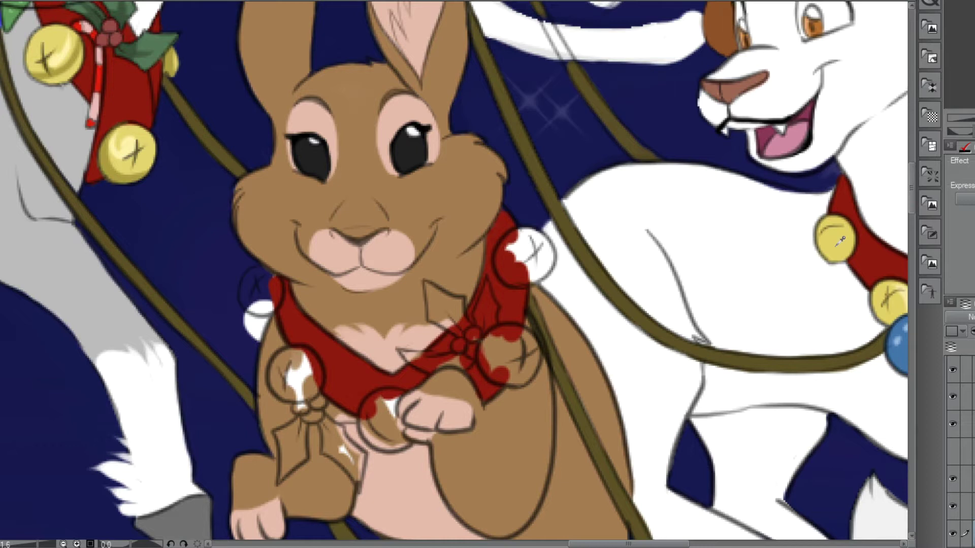
Fill the jingle bells on the rabbit's collar with yellow.
{"action": "scroll", "coordinate": [521, 254], "scroll_direction": "up", "scroll_amount": 3}
{"action": "mouse_move", "coordinate": [487, 287]}
{"action": "left_mouse_down"}
{"action": "mouse_move", "coordinate": [563, 257]}
{"action": "mouse_move", "coordinate": [556, 237]}
{"action": "mouse_move", "coordinate": [500, 217]}
{"action": "mouse_move", "coordinate": [520, 236]}
{"action": "left_mouse_up"}
{"action": "mouse_move", "coordinate": [451, 457]}
{"action": "left_mouse_down"}
{"action": "mouse_move", "coordinate": [510, 482]}
{"action": "mouse_move", "coordinate": [506, 406]}
{"action": "mouse_move", "coordinate": [474, 418]}
{"action": "mouse_move", "coordinate": [582, 141]}
{"action": "left_mouse_up"}
{"action": "left_click_drag", "start_coordinate": [355, 304], "coordinate": [465, 358]}
{"action": "mouse_move", "coordinate": [457, 356]}
{"action": "left_mouse_down"}
{"action": "mouse_move", "coordinate": [482, 364]}
{"action": "mouse_move", "coordinate": [452, 392]}
{"action": "mouse_move", "coordinate": [476, 325]}
{"action": "mouse_move", "coordinate": [470, 319]}
{"action": "left_mouse_up"}
{"action": "mouse_move", "coordinate": [290, 294]}
{"action": "left_mouse_down"}
{"action": "mouse_move", "coordinate": [290, 224]}
{"action": "mouse_move", "coordinate": [256, 291]}
{"action": "mouse_move", "coordinate": [264, 243]}
{"action": "left_mouse_up"}
{"action": "mouse_move", "coordinate": [214, 71]}
{"action": "left_mouse_down"}
{"action": "mouse_move", "coordinate": [240, 105]}
{"action": "mouse_move", "coordinate": [194, 117]}
{"action": "mouse_move", "coordinate": [225, 73]}
{"action": "mouse_move", "coordinate": [229, 121]}
{"action": "mouse_move", "coordinate": [204, 76]}
{"action": "left_mouse_up"}
{"action": "mouse_move", "coordinate": [152, 163]}
{"action": "left_mouse_down"}
{"action": "mouse_move", "coordinate": [170, 145]}
{"action": "mouse_move", "coordinate": [254, 135]}
{"action": "mouse_move", "coordinate": [174, 159]}
{"action": "mouse_move", "coordinate": [223, 221]}
{"action": "mouse_move", "coordinate": [243, 173]}
{"action": "left_mouse_up"}
Shade the lower edges of the three bells across the rabbit's chest with darker olive yellow.
{"action": "mouse_move", "coordinate": [499, 378]}
{"action": "left_mouse_down"}
{"action": "mouse_move", "coordinate": [430, 386]}
{"action": "mouse_move", "coordinate": [461, 405]}
{"action": "mouse_move", "coordinate": [503, 404]}
{"action": "left_mouse_up"}
{"action": "mouse_move", "coordinate": [340, 253]}
{"action": "left_mouse_down"}
{"action": "mouse_move", "coordinate": [330, 272]}
{"action": "mouse_move", "coordinate": [262, 311]}
{"action": "mouse_move", "coordinate": [332, 299]}
{"action": "left_mouse_up"}
{"action": "mouse_move", "coordinate": [773, 224]}
{"action": "left_mouse_down"}
{"action": "mouse_move", "coordinate": [674, 249]}
{"action": "mouse_move", "coordinate": [657, 235]}
{"action": "mouse_move", "coordinate": [700, 273]}
{"action": "mouse_move", "coordinate": [750, 265]}
{"action": "left_mouse_up"}
{"action": "left_click_drag", "start_coordinate": [713, 235], "coordinate": [757, 216]}
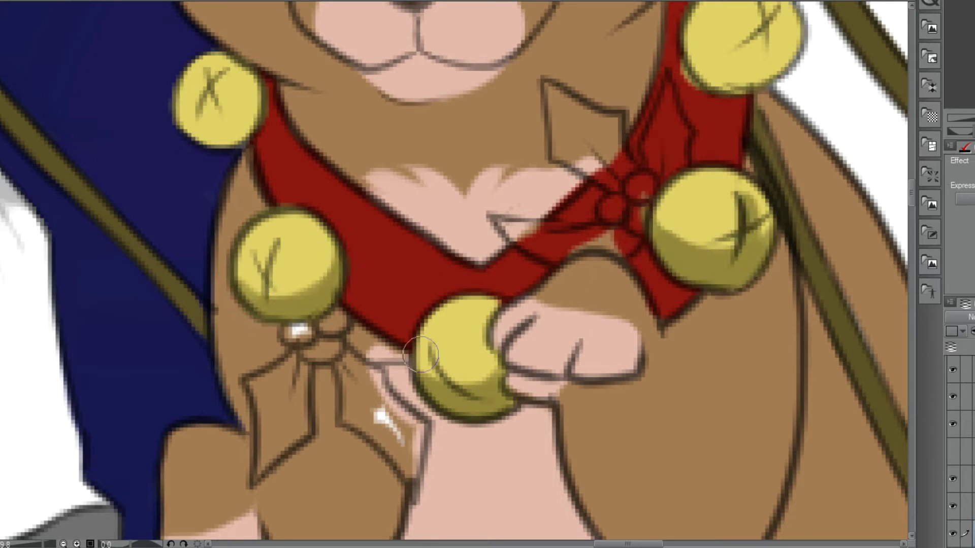
Shade the lower edges of the rabbit's remaining collar bells, including the outermost ones beside its neck, with darker olive yellow.
{"action": "left_click_drag", "start_coordinate": [487, 396], "coordinate": [424, 329]}
{"action": "left_click_drag", "start_coordinate": [269, 296], "coordinate": [277, 250]}
{"action": "mouse_move", "coordinate": [255, 80]}
{"action": "left_mouse_down"}
{"action": "mouse_move", "coordinate": [215, 128]}
{"action": "mouse_move", "coordinate": [187, 120]}
{"action": "mouse_move", "coordinate": [233, 119]}
{"action": "mouse_move", "coordinate": [254, 75]}
{"action": "left_mouse_up"}
{"action": "mouse_move", "coordinate": [796, 49]}
{"action": "left_mouse_down"}
{"action": "mouse_move", "coordinate": [738, 81]}
{"action": "mouse_move", "coordinate": [759, 76]}
{"action": "left_mouse_up"}
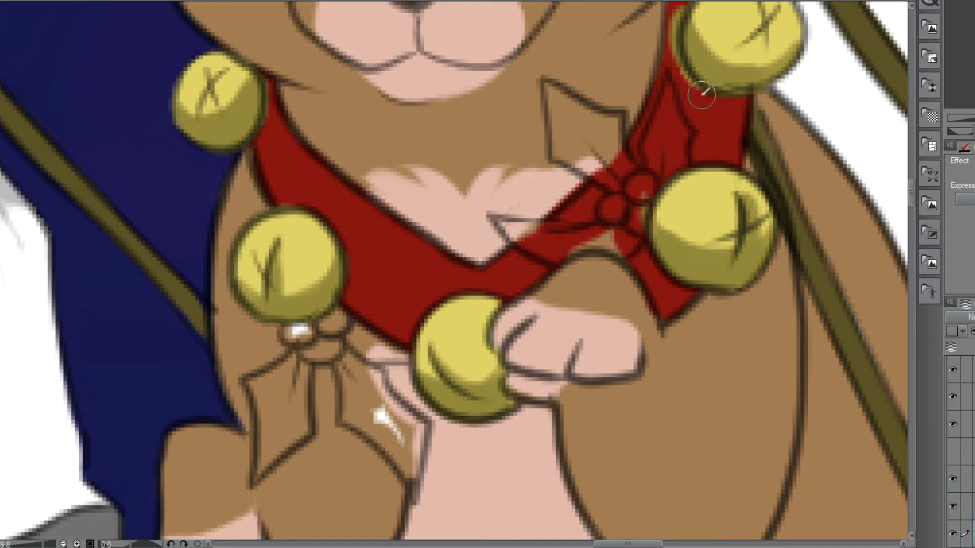
{"action": "mouse_move", "coordinate": [666, 59]}
{"action": "left_mouse_down"}
{"action": "mouse_move", "coordinate": [611, 227]}
{"action": "mouse_move", "coordinate": [612, 170]}
{"action": "left_mouse_up"}
{"action": "mouse_move", "coordinate": [628, 136]}
{"action": "left_mouse_down"}
{"action": "mouse_move", "coordinate": [626, 98]}
{"action": "mouse_move", "coordinate": [624, 121]}
{"action": "left_mouse_up"}
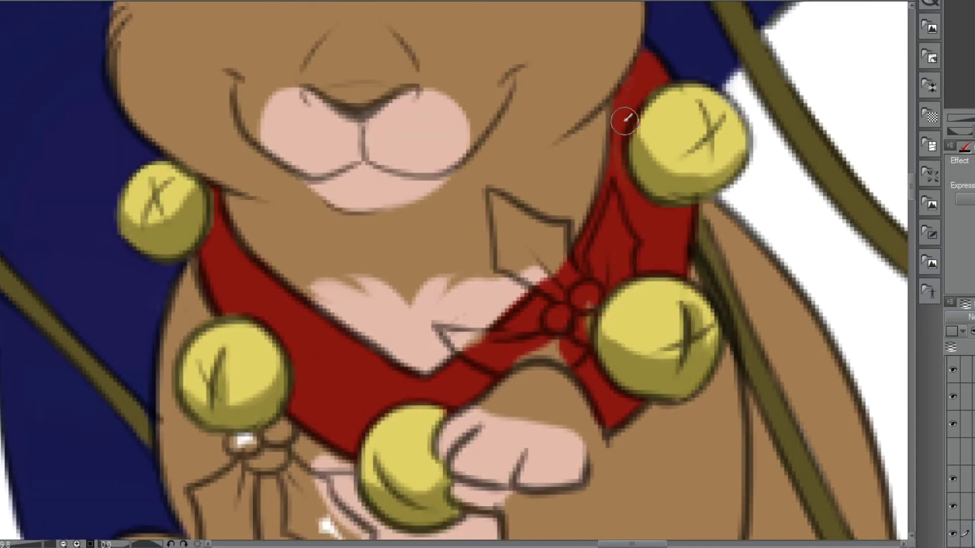
{"action": "mouse_move", "coordinate": [681, 104]}
{"action": "left_mouse_down"}
{"action": "mouse_move", "coordinate": [634, 152]}
{"action": "mouse_move", "coordinate": [621, 102]}
{"action": "left_mouse_up"}
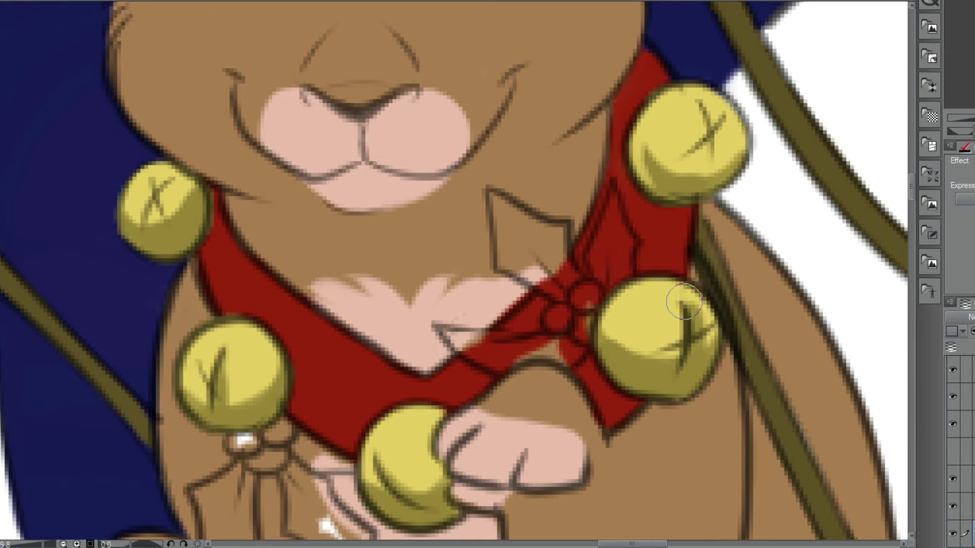
Paint soft pale yellow highlights on all the jingle bells of the rabbit's collar.
{"action": "left_click_drag", "start_coordinate": [677, 128], "coordinate": [655, 152]}
{"action": "left_click_drag", "start_coordinate": [635, 305], "coordinate": [615, 340]}
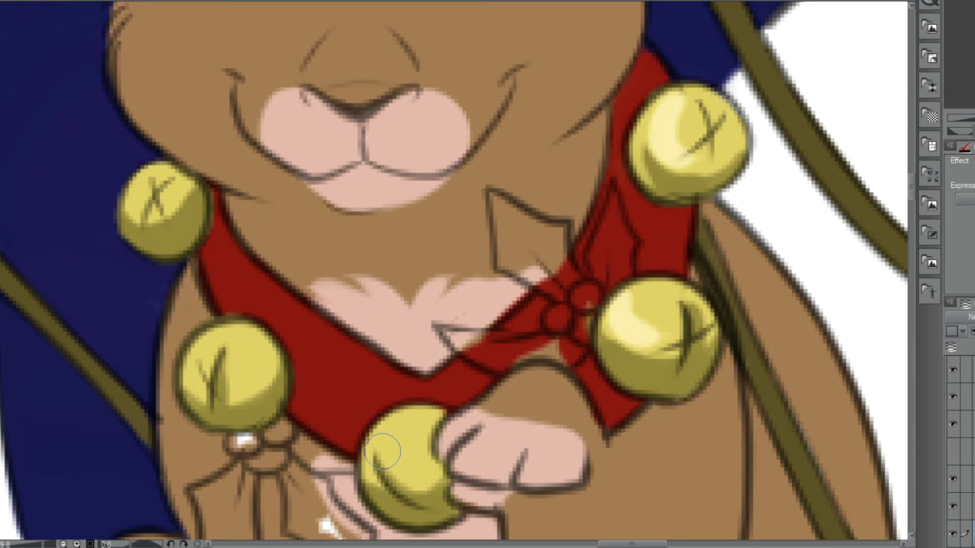
{"action": "left_click_drag", "start_coordinate": [401, 421], "coordinate": [381, 467]}
{"action": "left_click_drag", "start_coordinate": [257, 337], "coordinate": [264, 381]}
{"action": "left_click_drag", "start_coordinate": [153, 172], "coordinate": [156, 200]}
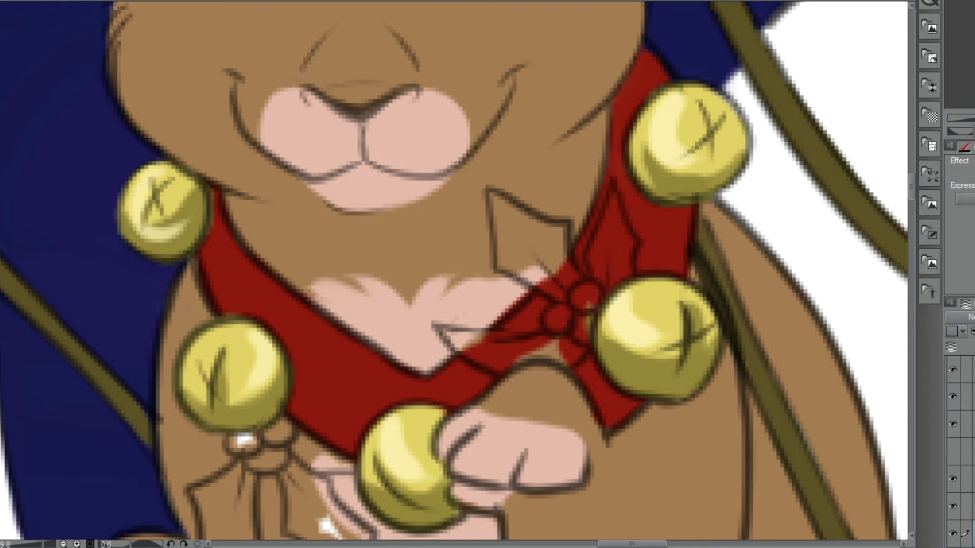
Fill the holly leaves of both sprigs on the rabbit's collar with green and their berries with crimson red.
{"action": "mouse_move", "coordinate": [584, 284]}
{"action": "left_mouse_down"}
{"action": "mouse_move", "coordinate": [609, 243]}
{"action": "mouse_move", "coordinate": [617, 188]}
{"action": "mouse_move", "coordinate": [550, 238]}
{"action": "mouse_move", "coordinate": [490, 193]}
{"action": "mouse_move", "coordinate": [579, 327]}
{"action": "mouse_move", "coordinate": [553, 350]}
{"action": "mouse_move", "coordinate": [498, 359]}
{"action": "mouse_move", "coordinate": [482, 336]}
{"action": "mouse_move", "coordinate": [435, 326]}
{"action": "mouse_move", "coordinate": [475, 345]}
{"action": "left_mouse_up"}
{"action": "scroll", "coordinate": [345, 245], "scroll_direction": "down", "scroll_amount": 2}
{"action": "mouse_move", "coordinate": [257, 348]}
{"action": "left_mouse_down"}
{"action": "mouse_move", "coordinate": [427, 305]}
{"action": "mouse_move", "coordinate": [564, 340]}
{"action": "mouse_move", "coordinate": [528, 380]}
{"action": "mouse_move", "coordinate": [578, 462]}
{"action": "left_mouse_up"}
{"action": "scroll", "coordinate": [457, 355], "scroll_direction": "up", "scroll_amount": 3}
{"action": "left_click_drag", "start_coordinate": [417, 335], "coordinate": [419, 425]}
{"action": "left_click_drag", "start_coordinate": [366, 491], "coordinate": [401, 351]}
{"action": "mouse_move", "coordinate": [465, 325]}
{"action": "left_mouse_down"}
{"action": "mouse_move", "coordinate": [508, 416]}
{"action": "mouse_move", "coordinate": [564, 485]}
{"action": "mouse_move", "coordinate": [557, 474]}
{"action": "left_mouse_up"}
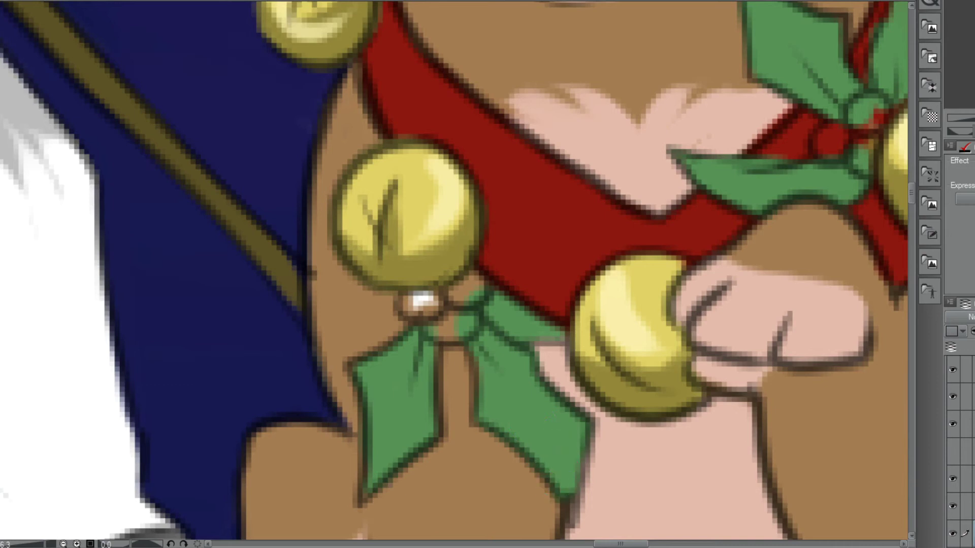
{"action": "mouse_move", "coordinate": [417, 318]}
{"action": "left_mouse_down"}
{"action": "mouse_move", "coordinate": [426, 304]}
{"action": "mouse_move", "coordinate": [462, 328]}
{"action": "mouse_move", "coordinate": [447, 294]}
{"action": "mouse_move", "coordinate": [314, 355]}
{"action": "left_mouse_up"}
{"action": "mouse_move", "coordinate": [709, 184]}
{"action": "left_mouse_down"}
{"action": "mouse_move", "coordinate": [714, 219]}
{"action": "mouse_move", "coordinate": [685, 208]}
{"action": "left_mouse_up"}
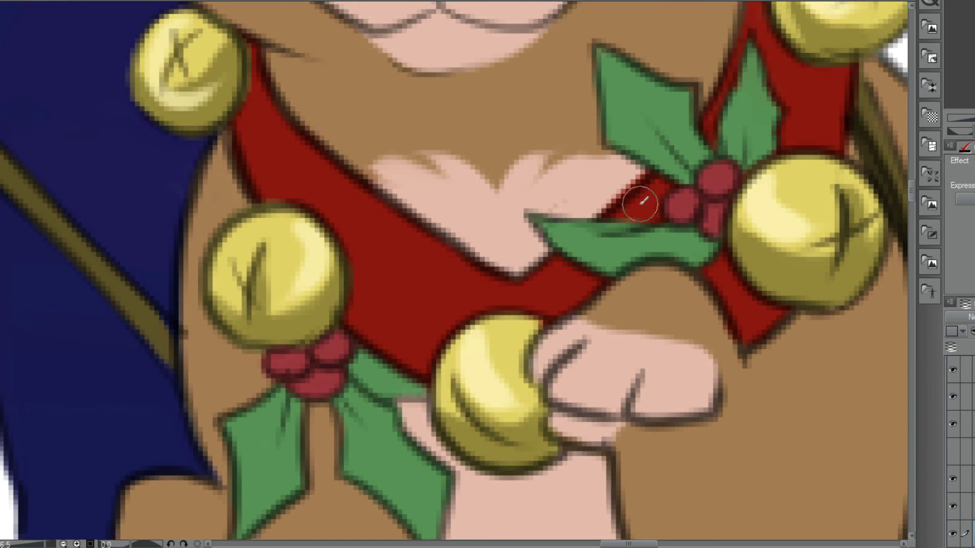
Shade the holly leaves on the rabbit's collar with darker green near the berries and along their folds.
{"action": "scroll", "coordinate": [537, 173], "scroll_direction": "down", "scroll_amount": 2}
{"action": "scroll", "coordinate": [537, 174], "scroll_direction": "up", "scroll_amount": 2}
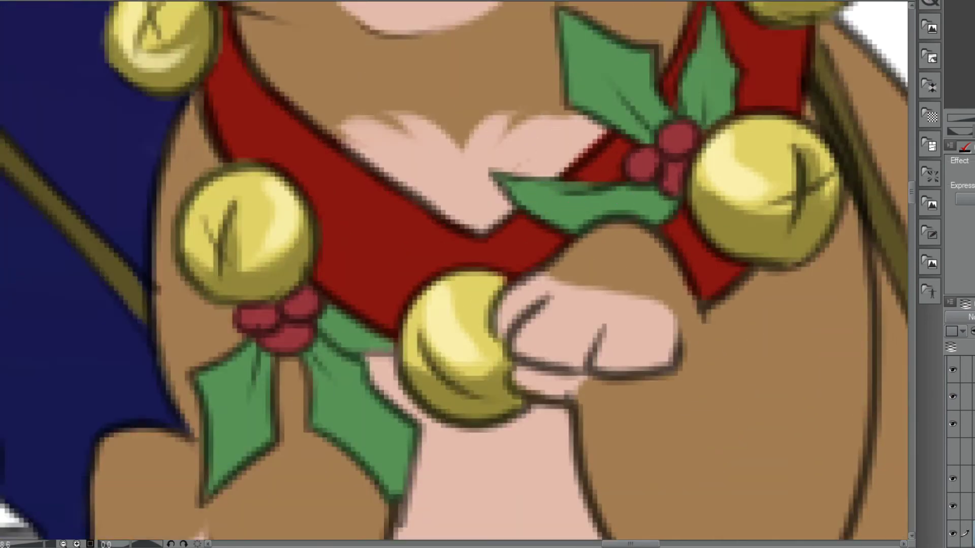
{"action": "mouse_move", "coordinate": [321, 308]}
{"action": "left_mouse_down"}
{"action": "mouse_move", "coordinate": [333, 314]}
{"action": "mouse_move", "coordinate": [354, 398]}
{"action": "left_mouse_up"}
{"action": "left_click_drag", "start_coordinate": [256, 358], "coordinate": [201, 386]}
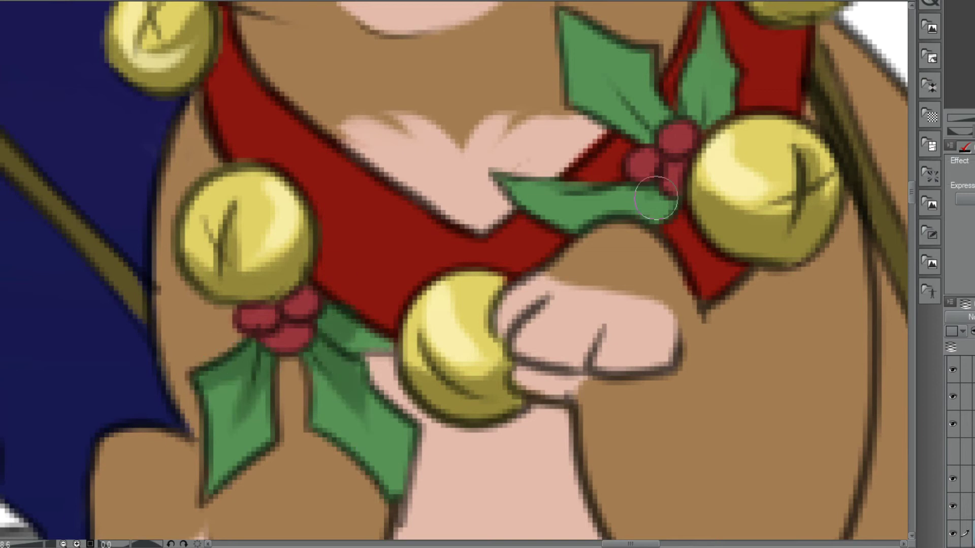
{"action": "left_click_drag", "start_coordinate": [658, 198], "coordinate": [574, 195]}
{"action": "left_click_drag", "start_coordinate": [658, 107], "coordinate": [644, 136]}
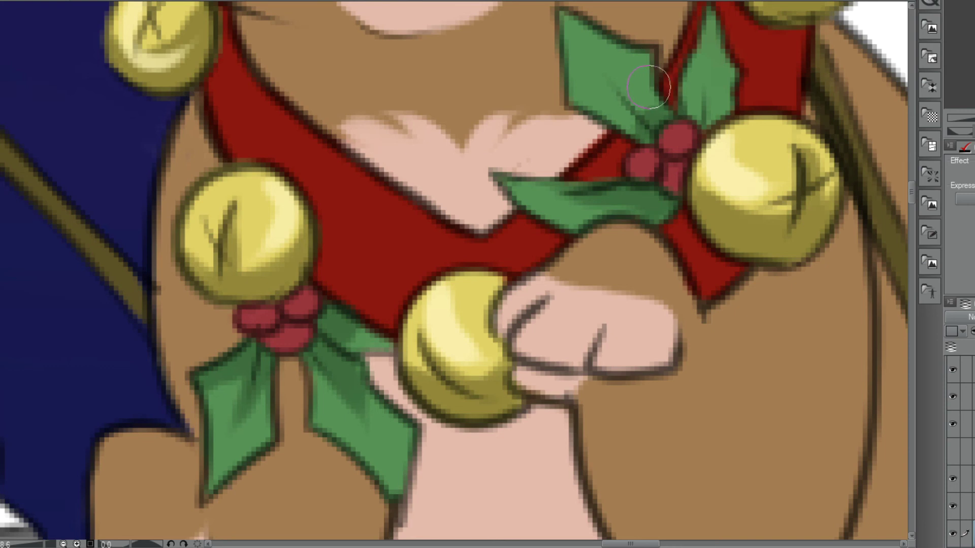
{"action": "left_click_drag", "start_coordinate": [641, 112], "coordinate": [627, 96]}
{"action": "mouse_move", "coordinate": [703, 101]}
{"action": "left_mouse_down"}
{"action": "mouse_move", "coordinate": [714, 107]}
{"action": "mouse_move", "coordinate": [693, 90]}
{"action": "mouse_move", "coordinate": [696, 36]}
{"action": "left_mouse_up"}
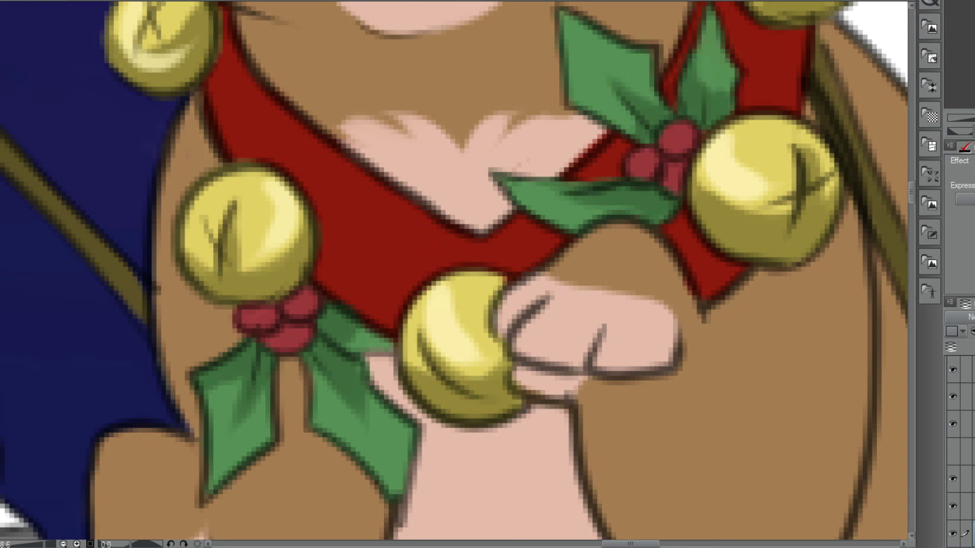
{"action": "scroll", "coordinate": [540, 157], "scroll_direction": "down", "scroll_amount": 7}
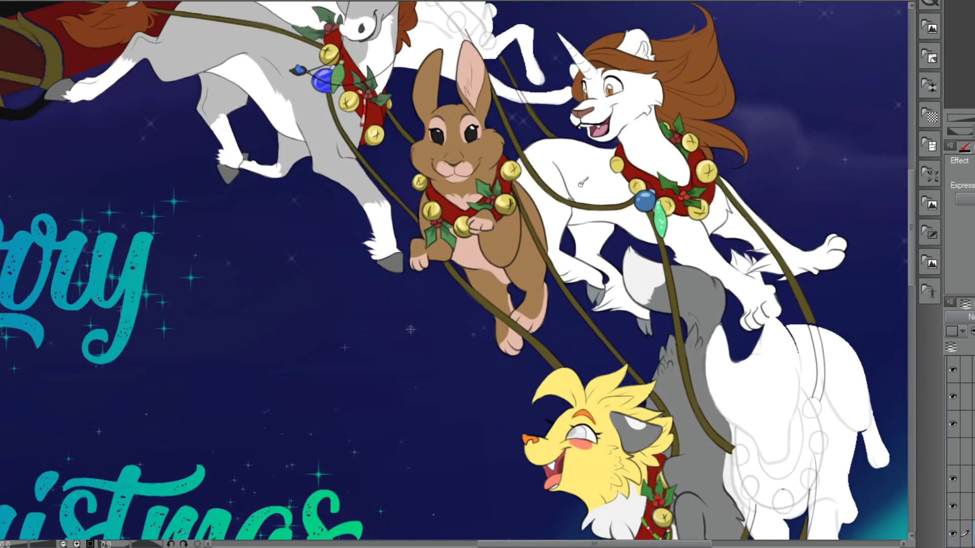
{"action": "left_click_drag", "start_coordinate": [454, 270], "coordinate": [426, 335]}
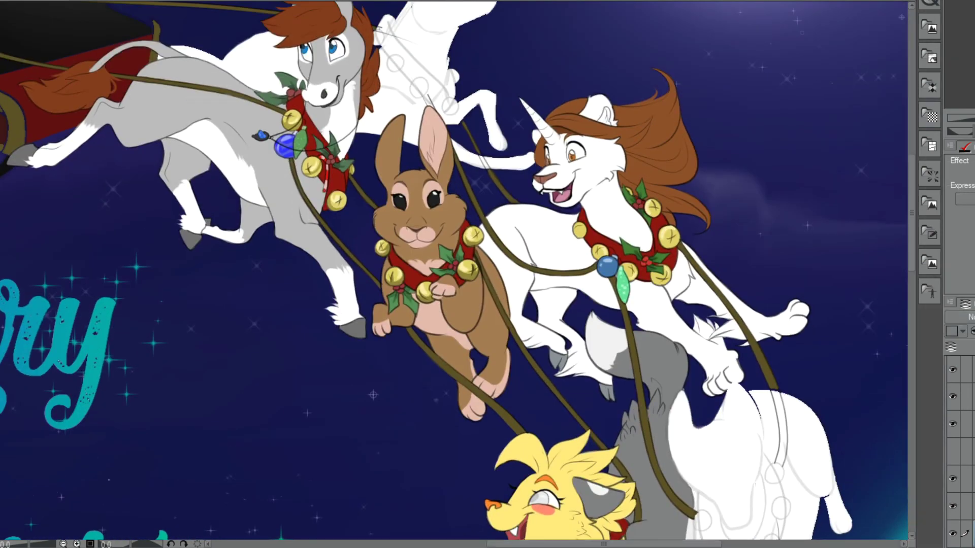